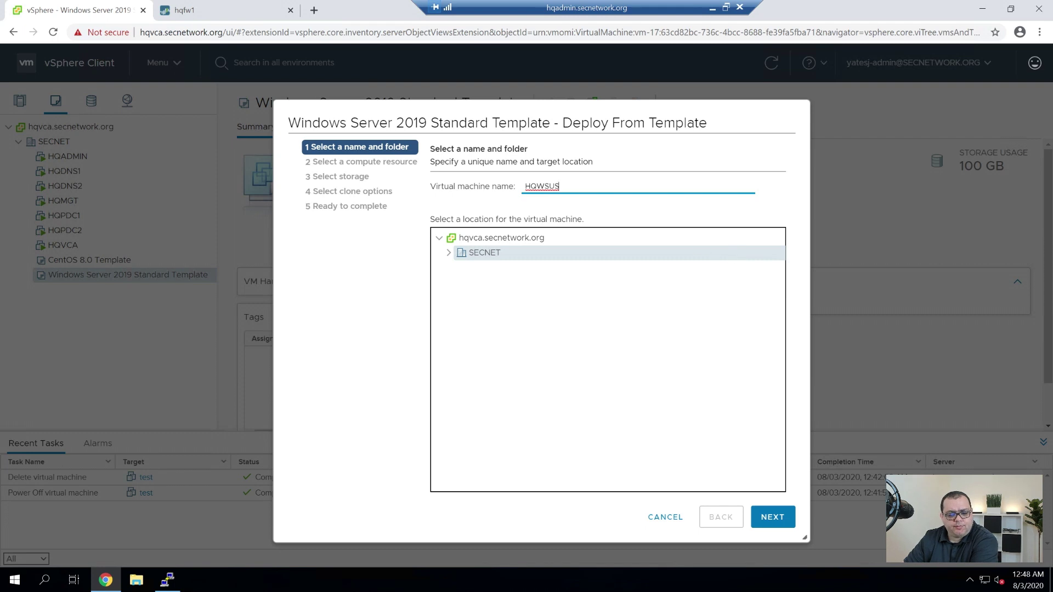
- Accept HQWSUS as the virtual machine name and select host hqvh1.secnetwork.org with hqvh1_datastore1 in the same disk format as source
click(773, 517)
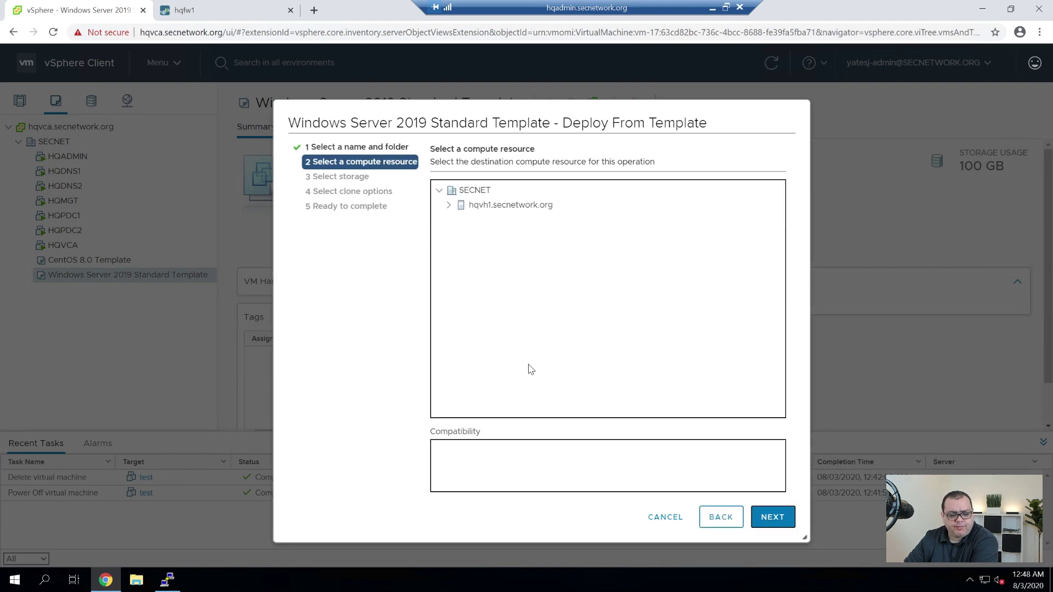
click(510, 207)
click(772, 517)
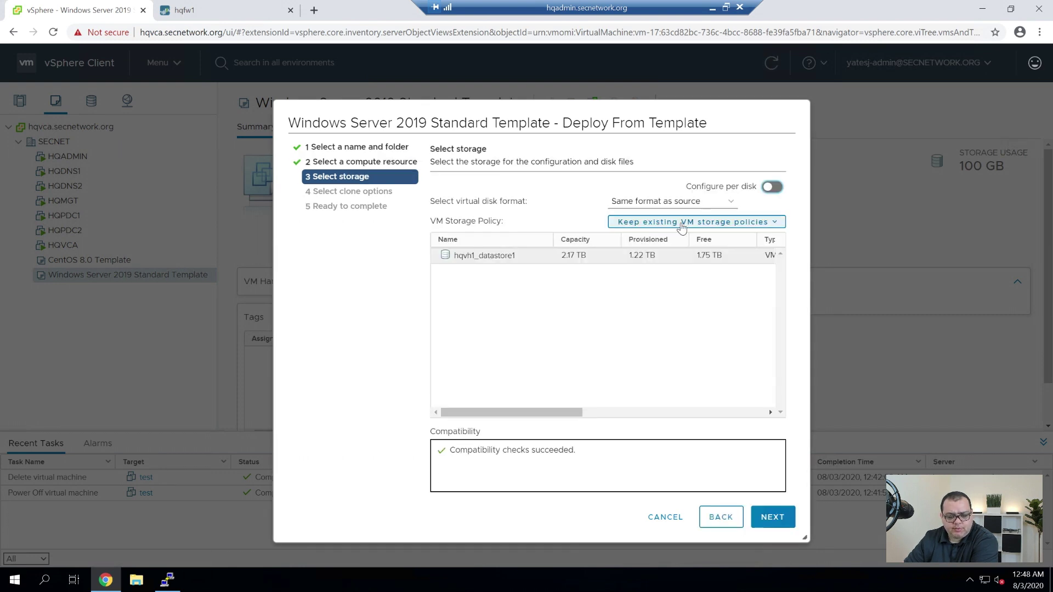
click(772, 517)
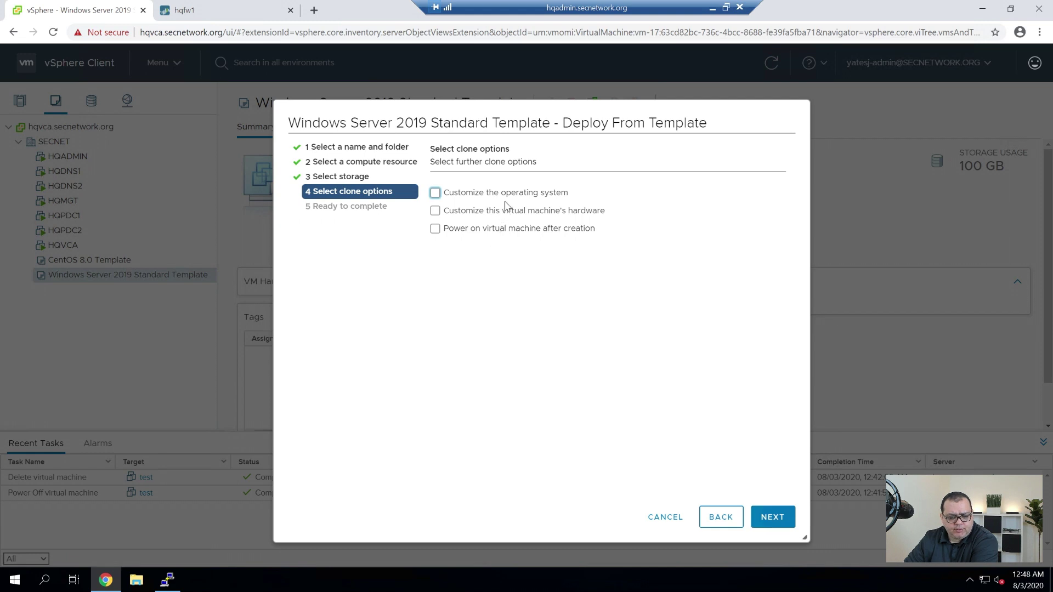
- Enable operating system customization and power-on after creation, using the Windows Server 2019 Standard customization specification
click(489, 193)
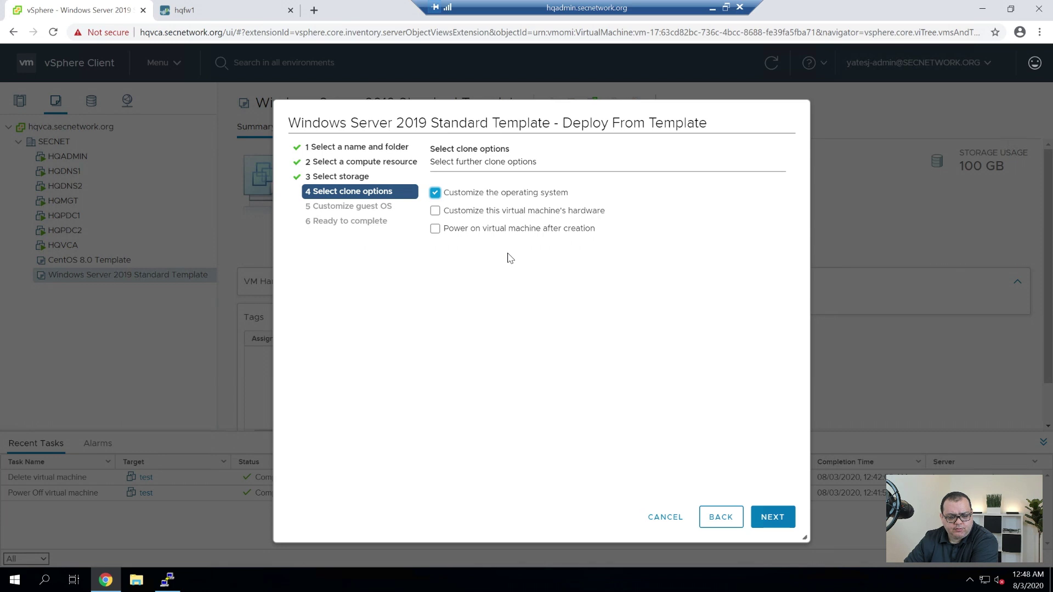
click(504, 231)
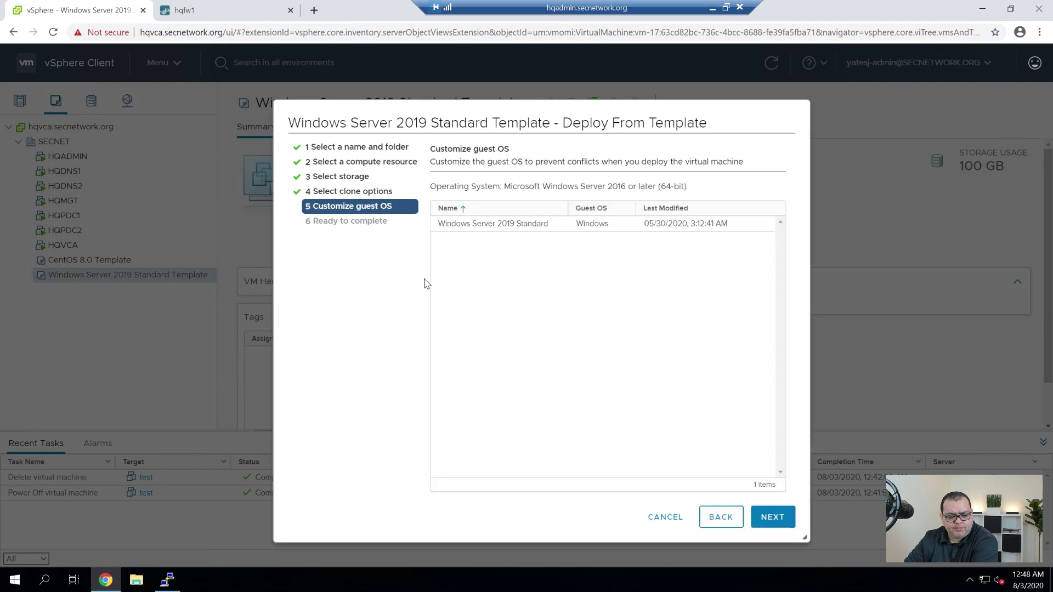
click(543, 227)
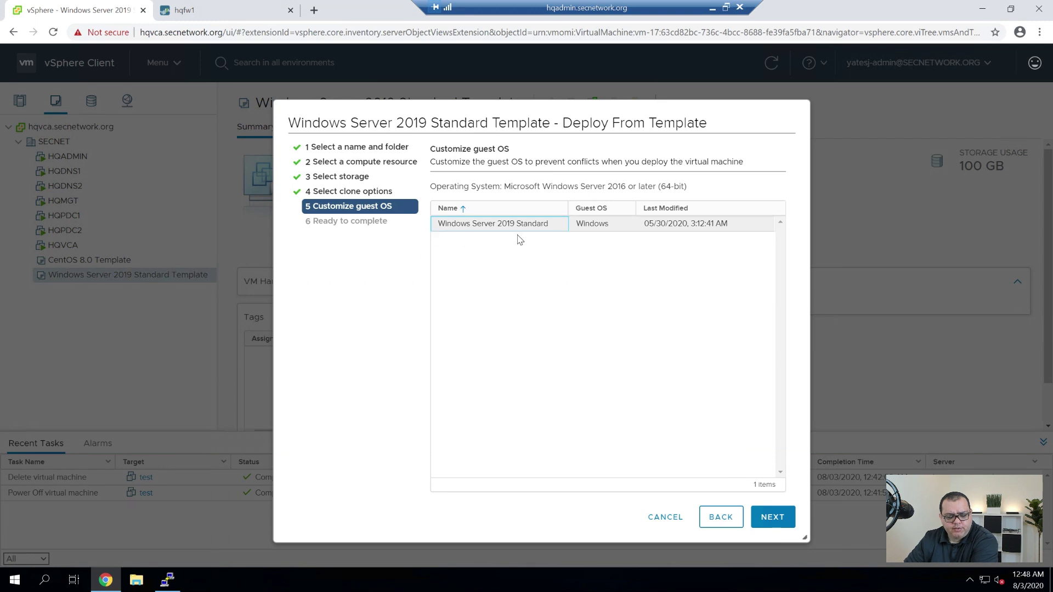
click(780, 518)
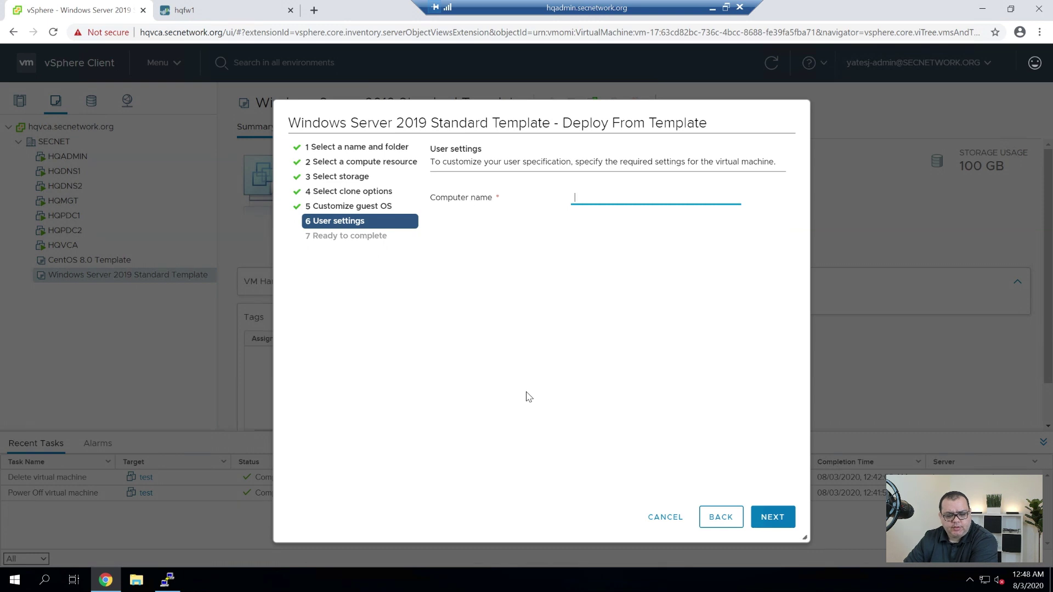
- Set the computer name to hqwsus and finish the template deployment
text(hq)
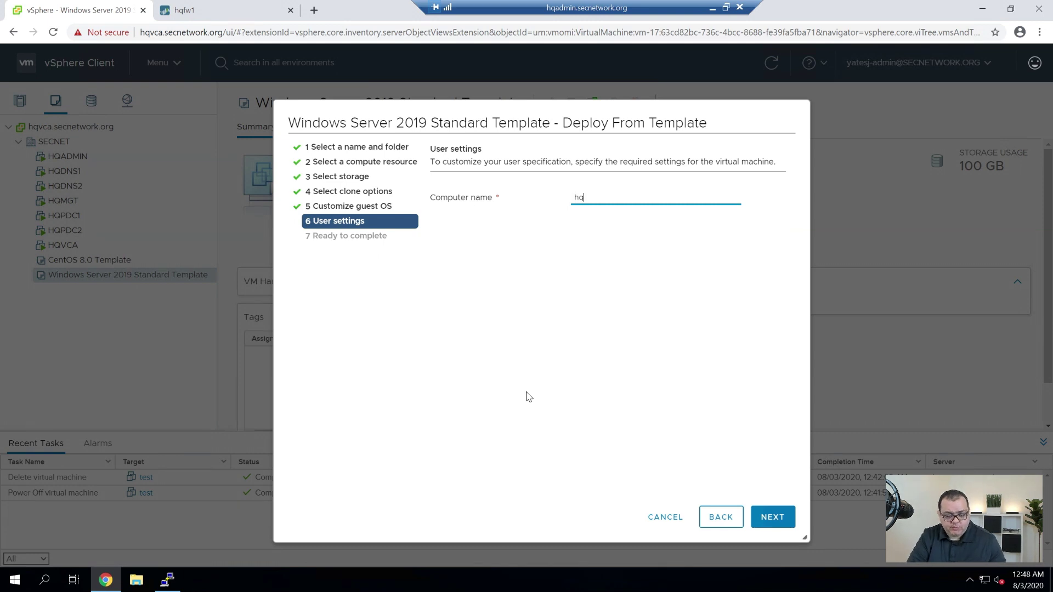
text(wsus)
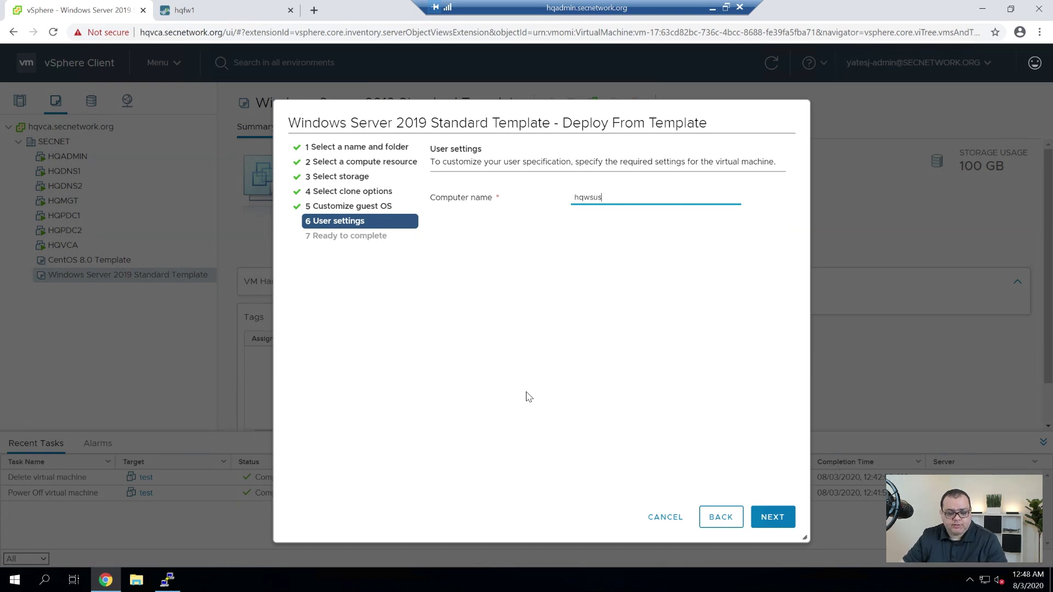
click(755, 514)
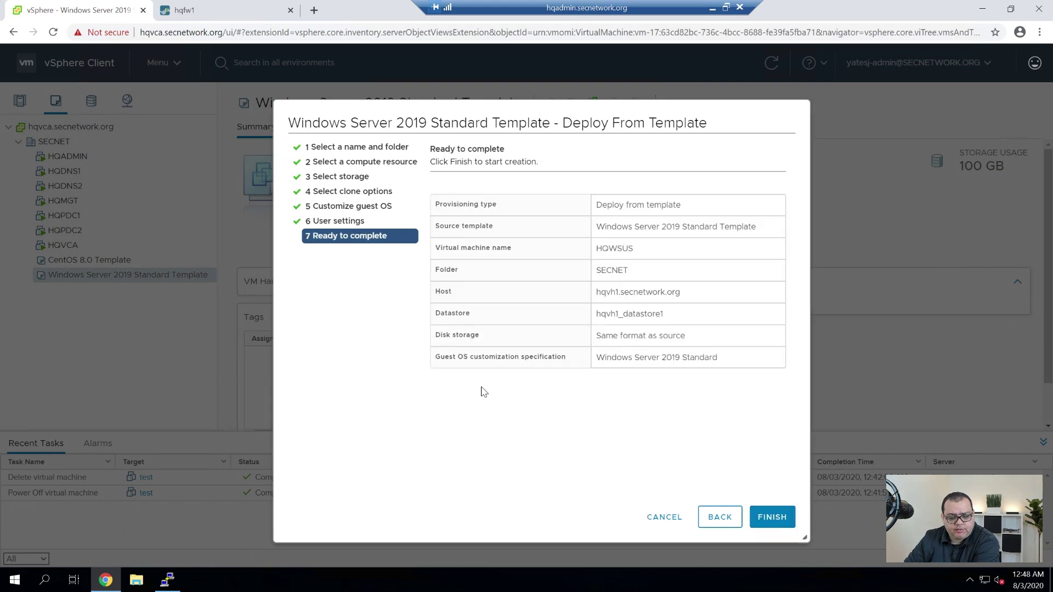
click(776, 521)
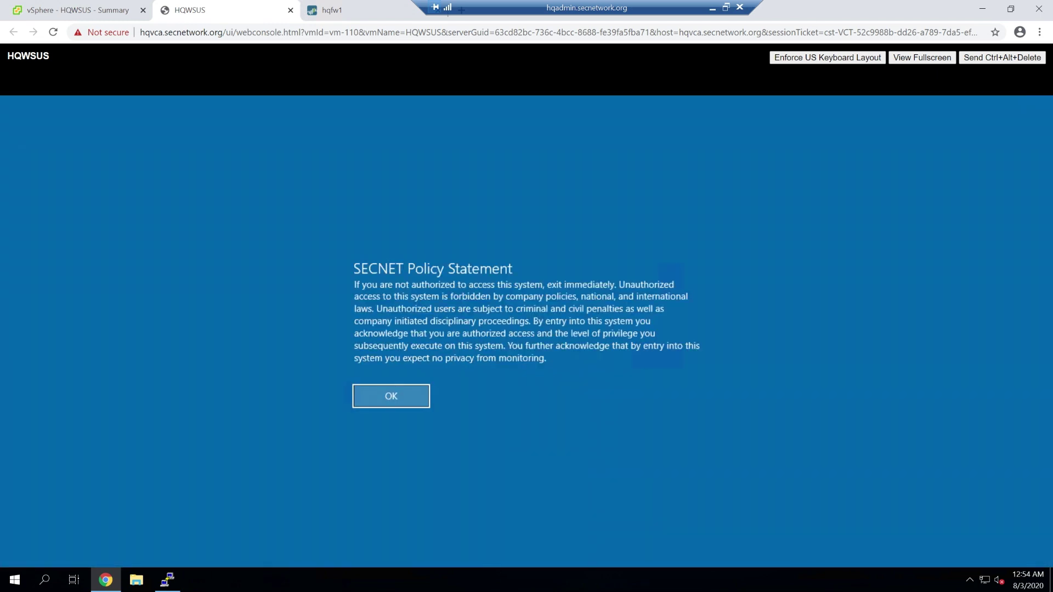
- Accept the SECNET policy statement in the HQWSUS console, then shut down the guest and close its console
click(378, 396)
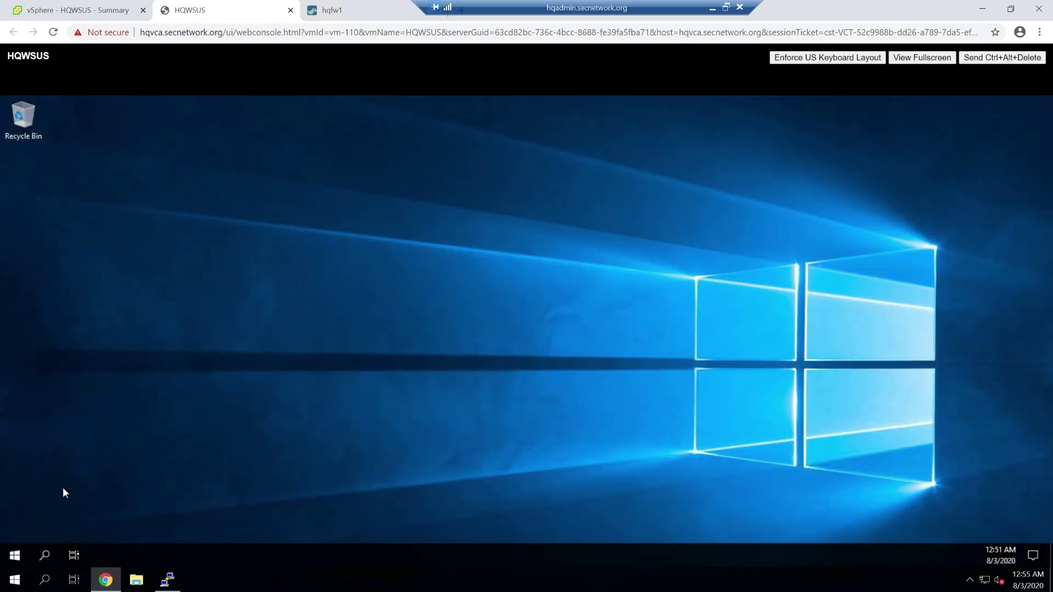
key(ctrl+Escape)
text(cmd)
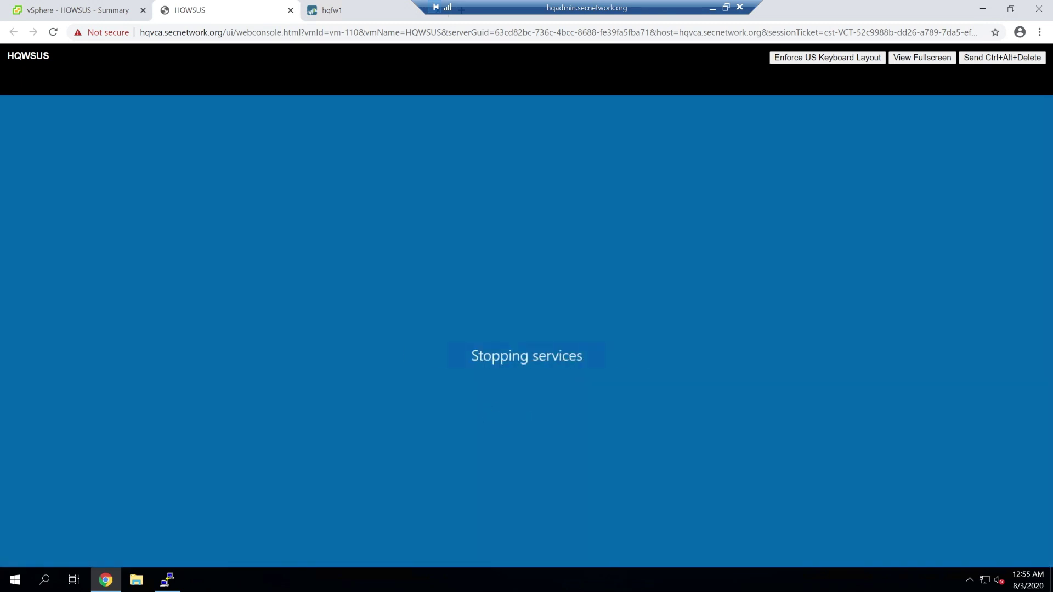
click(290, 10)
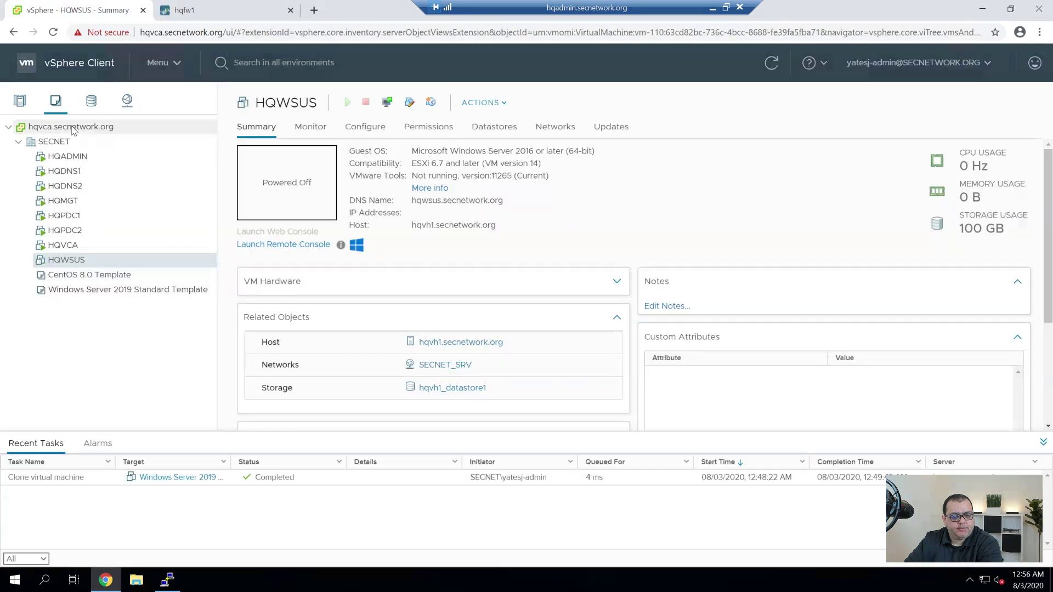
- Edit the HQWSUS virtual hardware to use 4 CPUs and 8 GB of memory
right_click(75, 264)
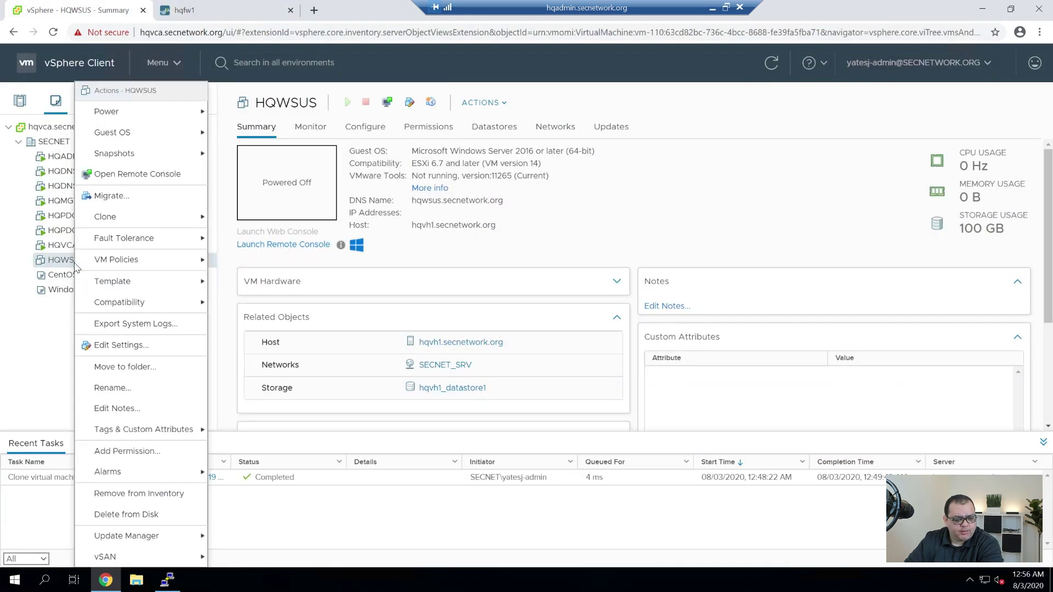
click(156, 339)
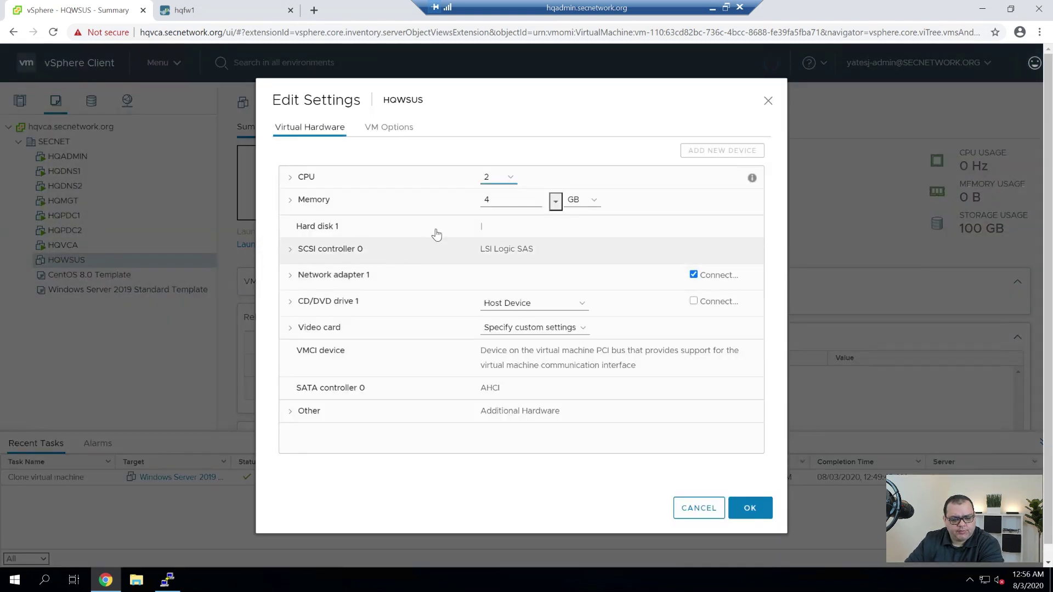
click(510, 178)
key(Down)
key(Return)
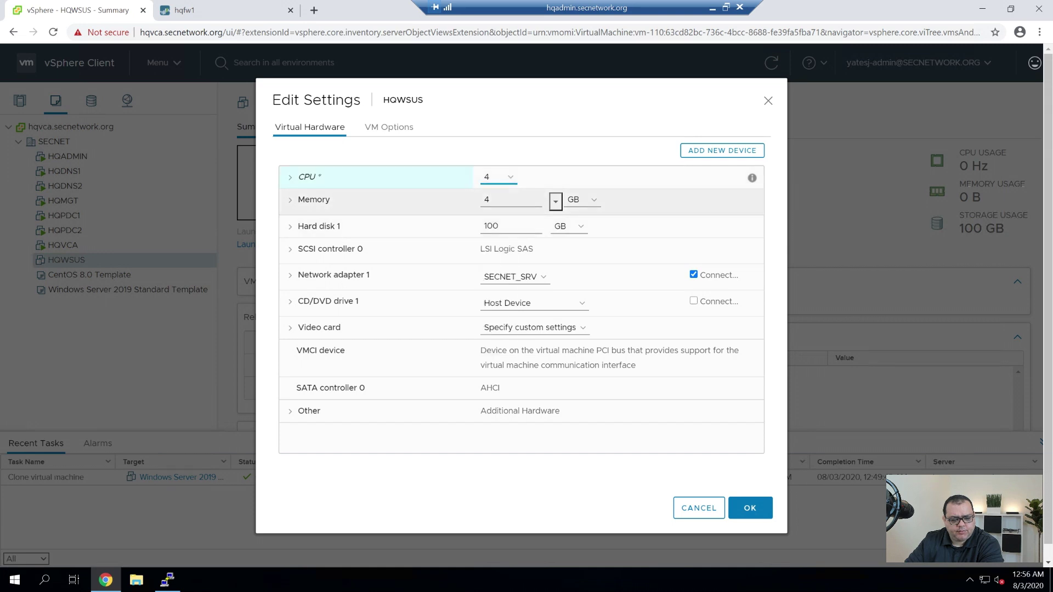
key(ctrl+a)
text(6)
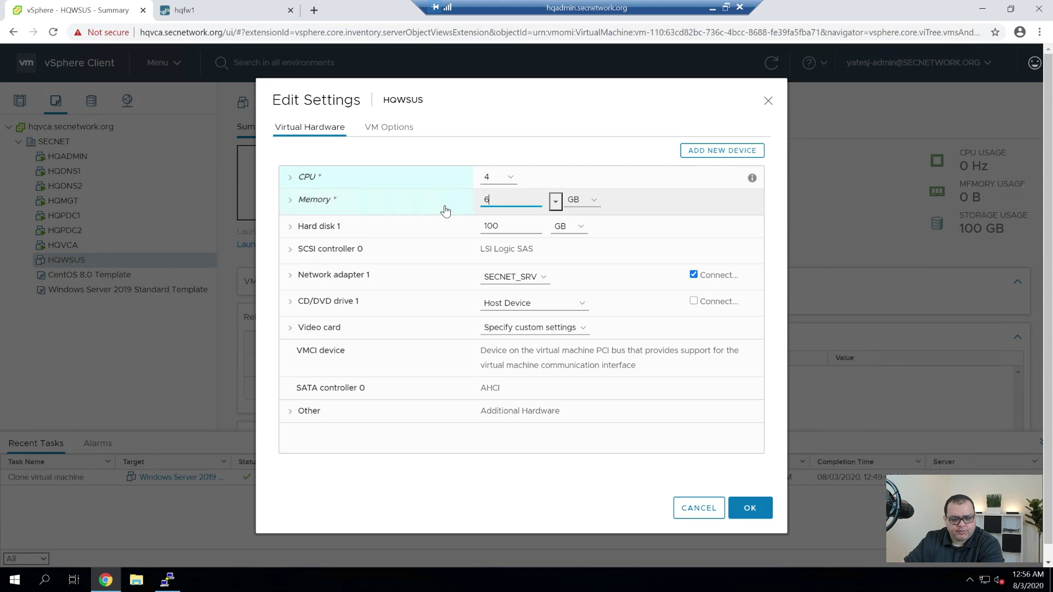
key(BackSpace)
text(8)
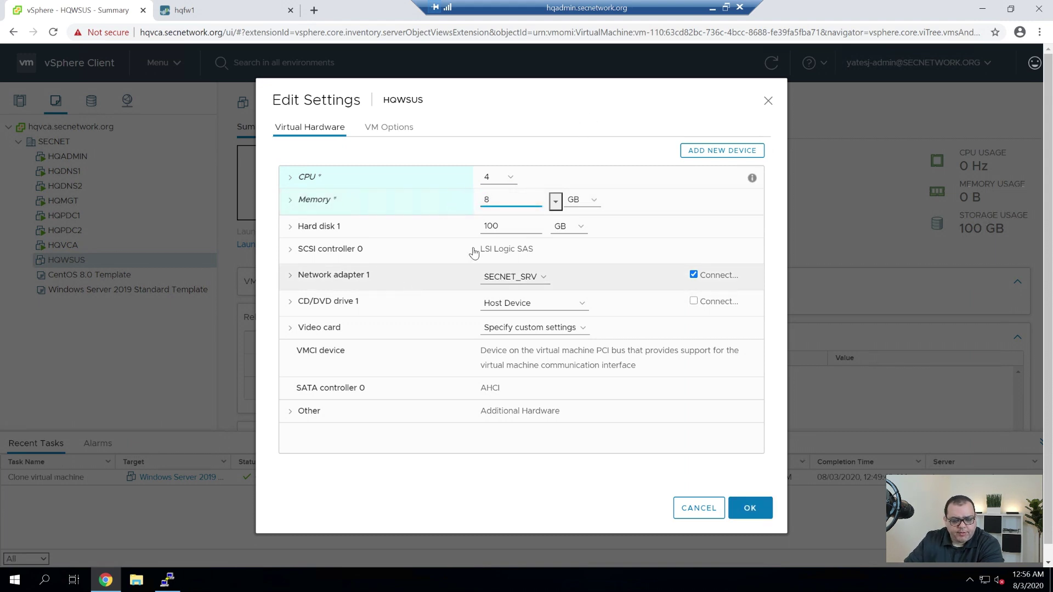
- Add a new 100 GB hard disk with Thin Provision to HQWSUS and save the virtual machine's settings
click(722, 151)
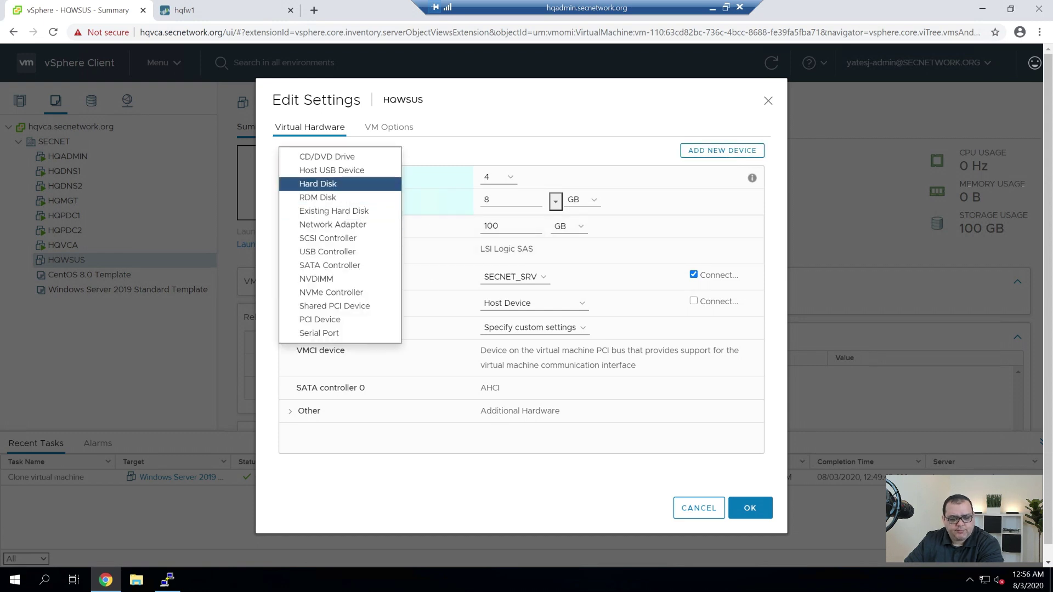
click(359, 186)
key(ctrl+a)
text(100)
key(Tab)
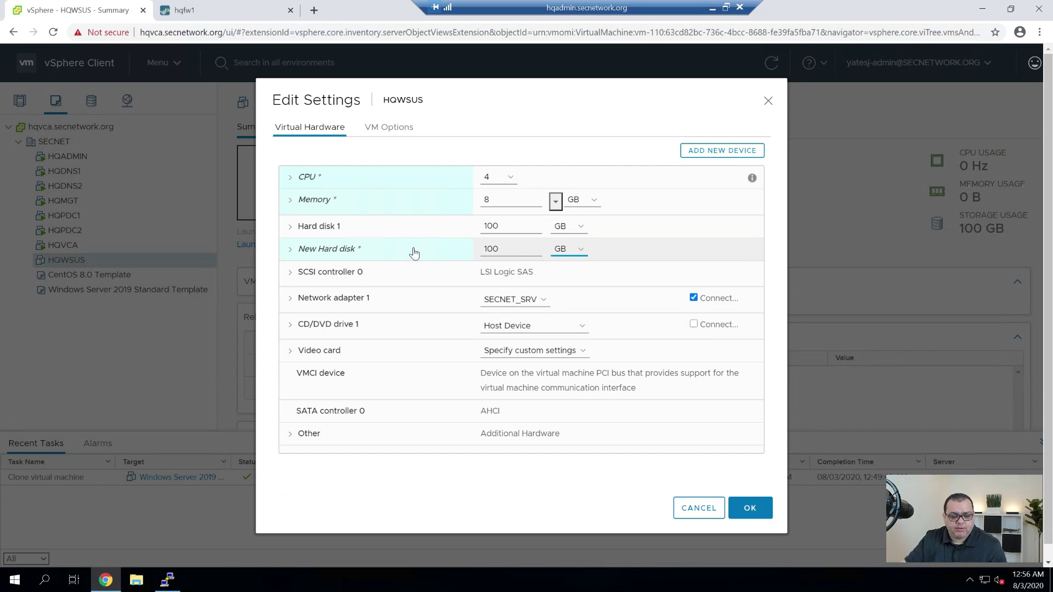
click(299, 250)
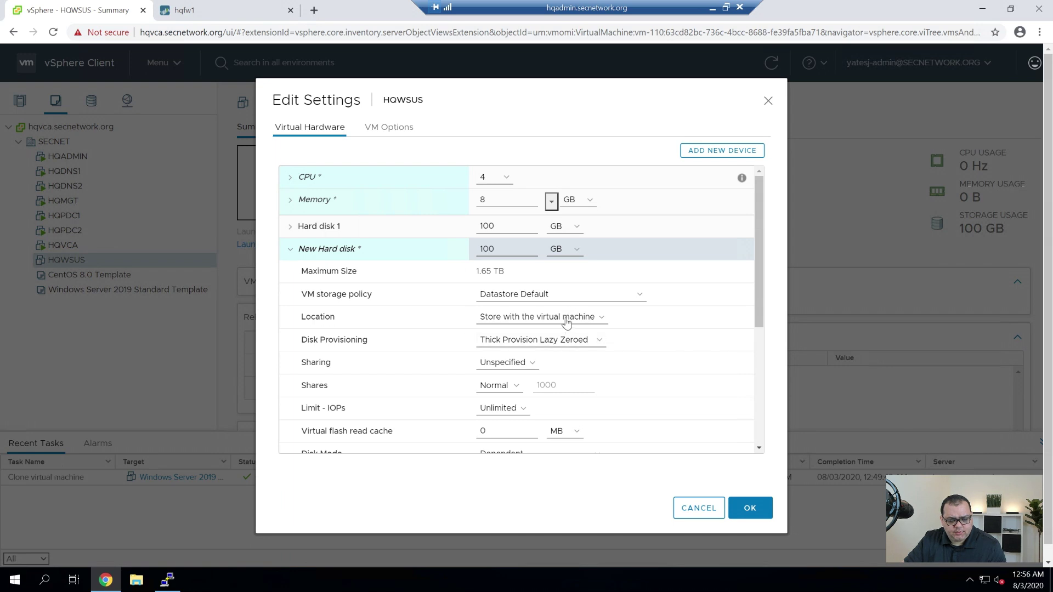
click(571, 340)
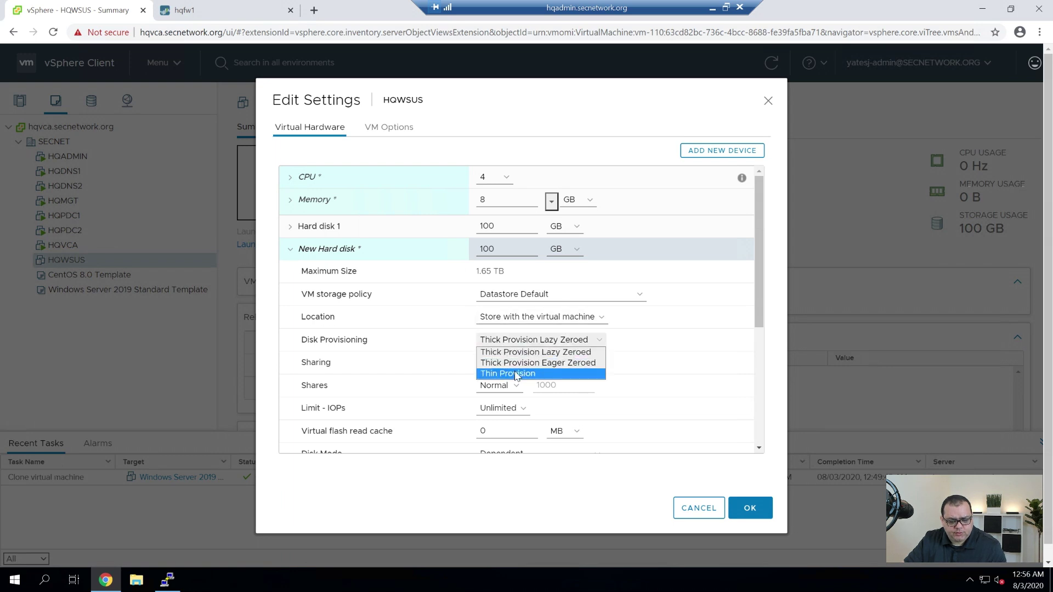
click(515, 374)
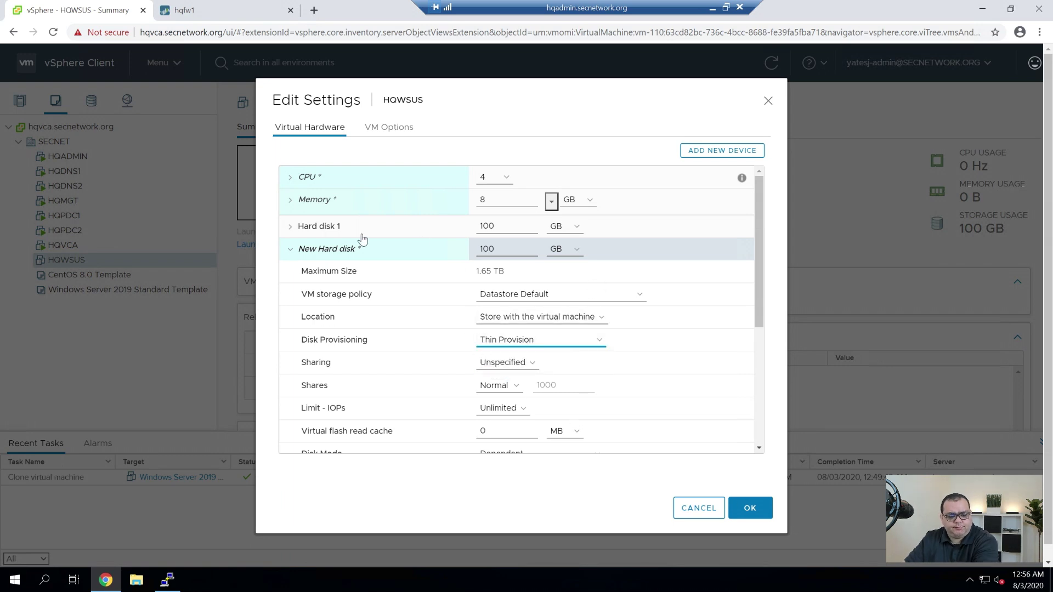
click(299, 253)
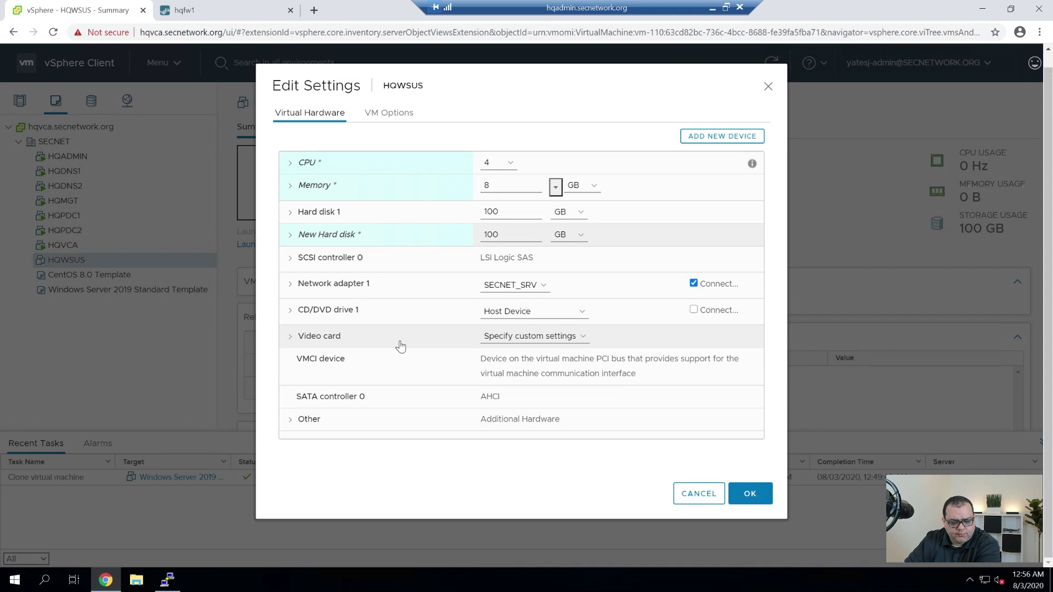
click(750, 495)
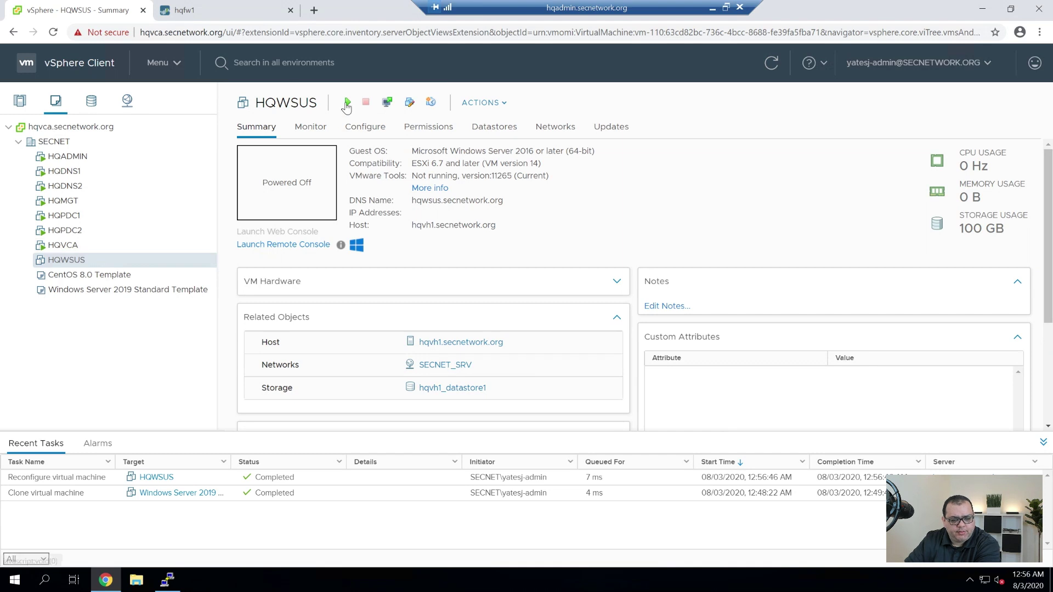
- Power on HQWSUS and bring up the sign-in screen in its web console
click(348, 102)
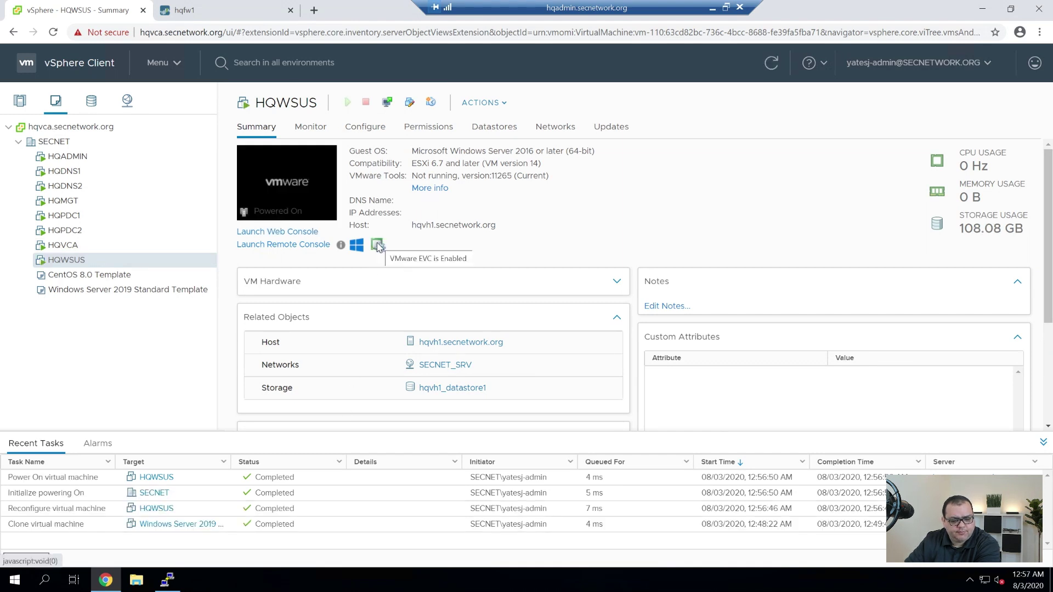
click(378, 245)
key(ctrl+alt+Insert)
- Sign in to HQWSUS with the administrator username and account password, and show the console full screen
text(yakno.admin)
key(Tab)
text(************)
key(Return)
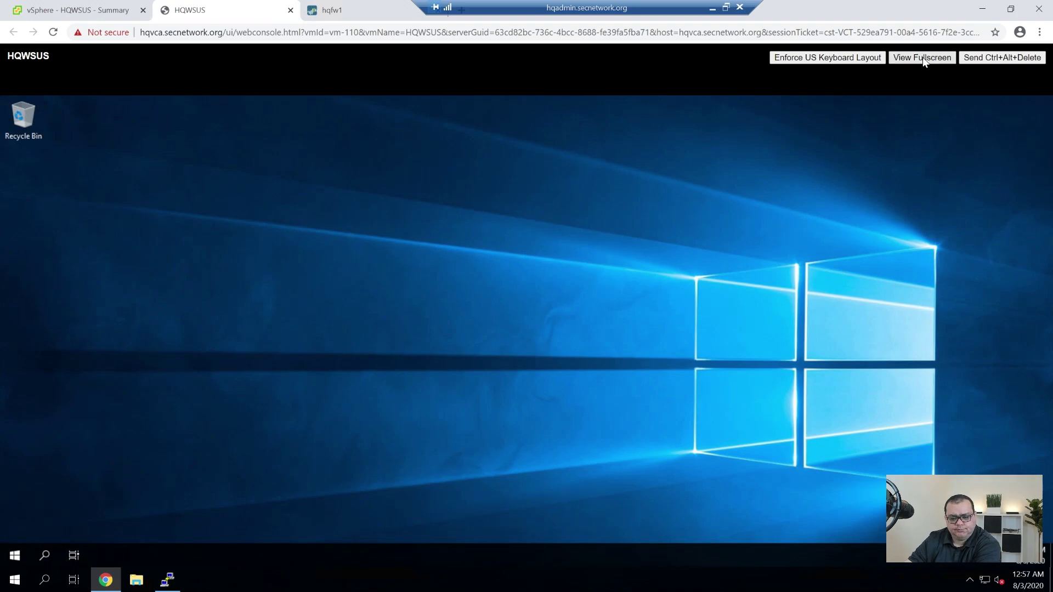
click(922, 57)
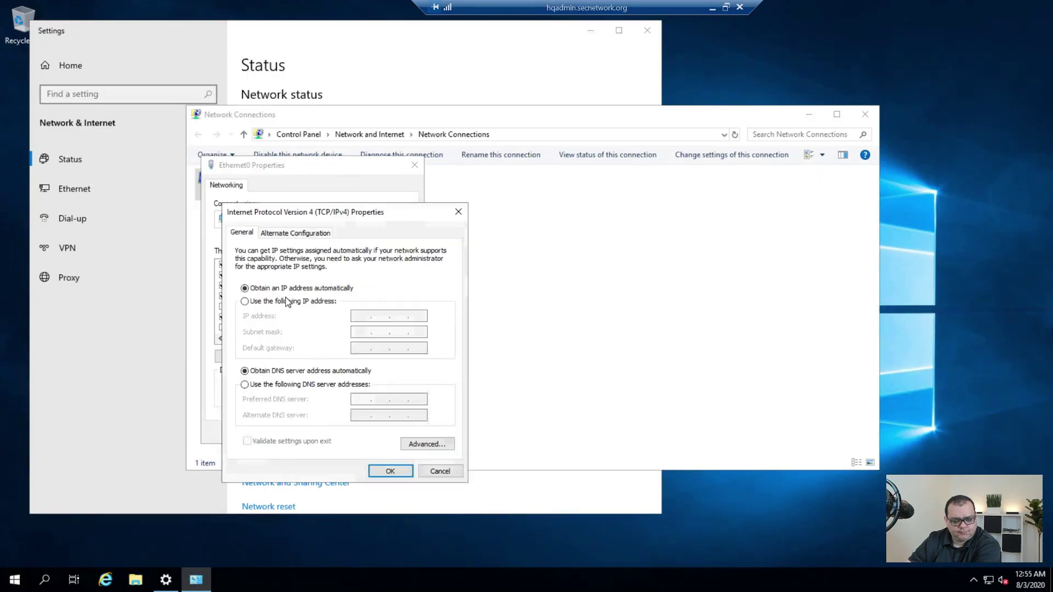
- Give Ethernet0 the static IPv4 address 10.0.51.81 with subnet mask 255.255.255.0 and default gateway 10.0.51.1
click(245, 301)
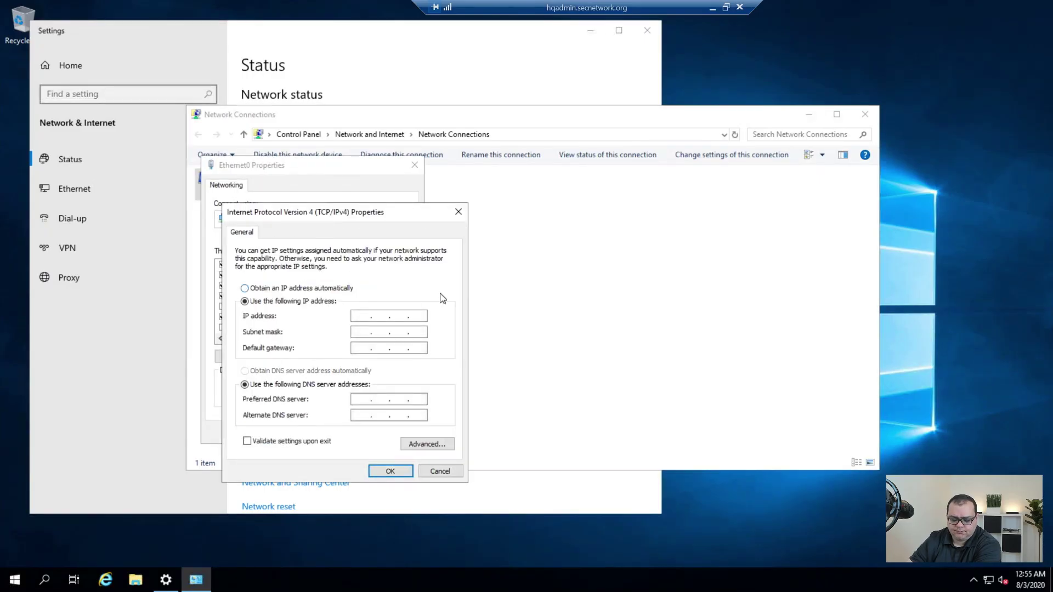
text(10 . 0 . )
text(51 . )
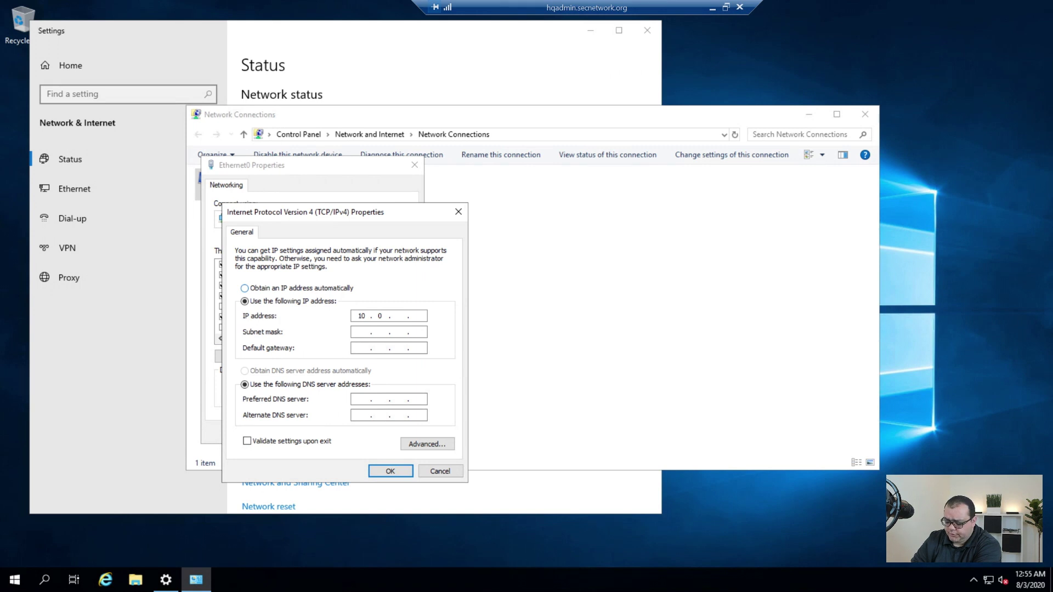
text(81)
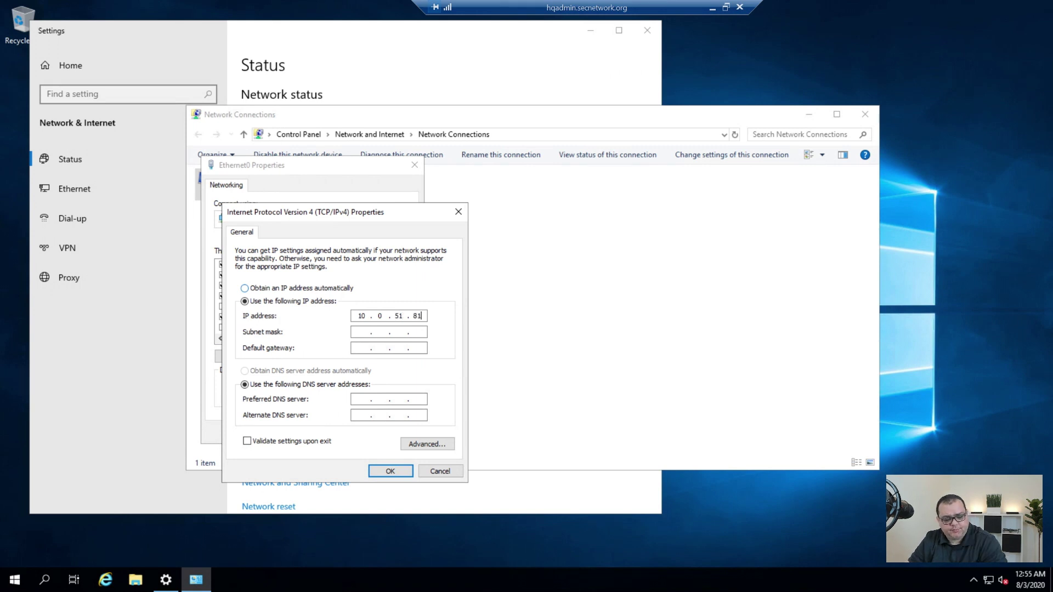
key(Tab)
key(Tab)
text(255.255.255.)
key(Tab)
text(1)
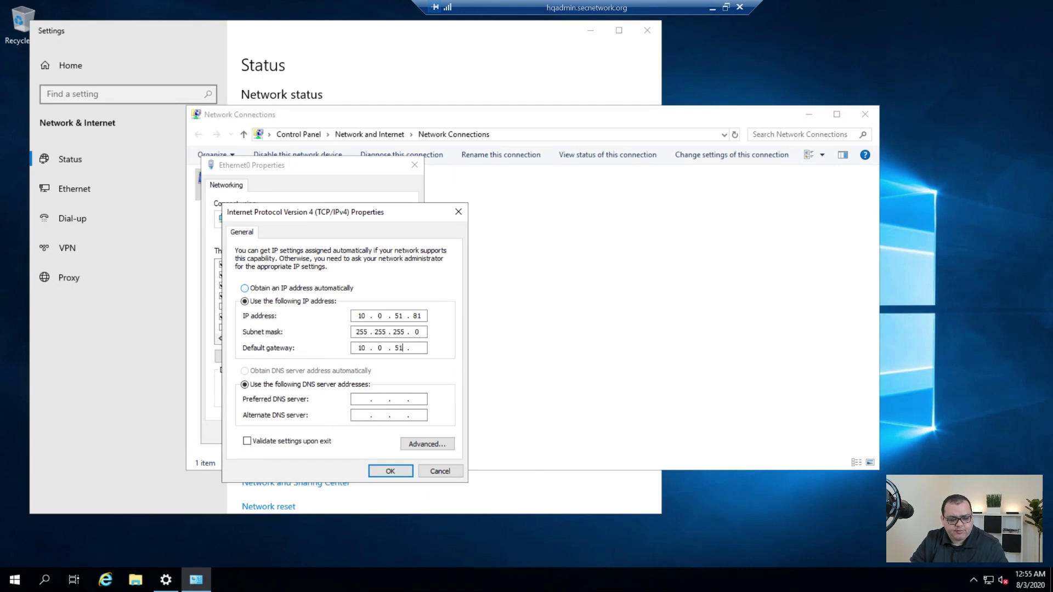
- Set the preferred DNS server to 10.0.31.11 and the alternate DNS server to 10.0.31.12
key(Tab)
key(Tab)
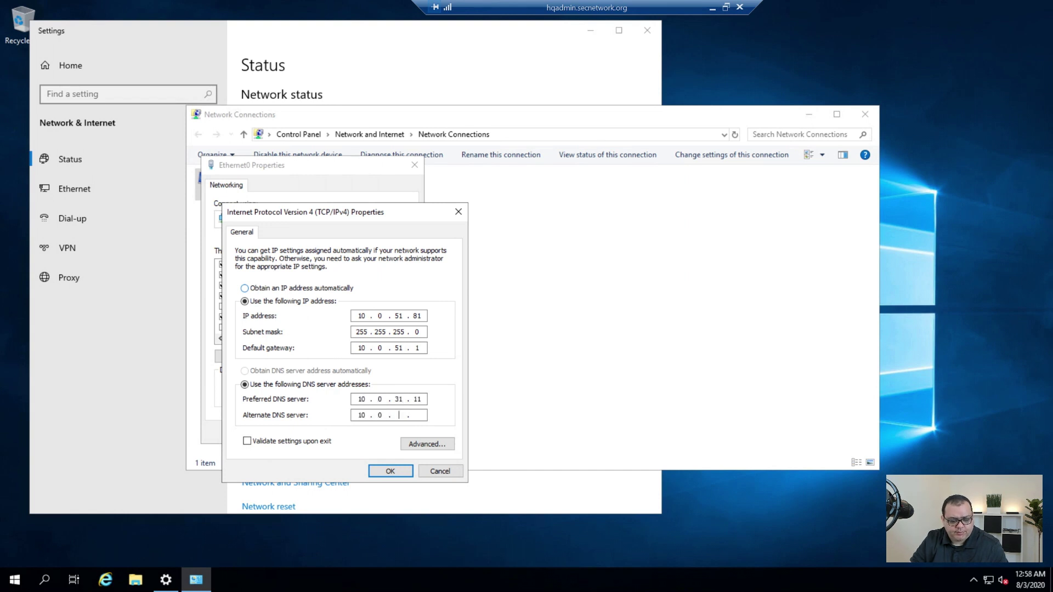
text(12)
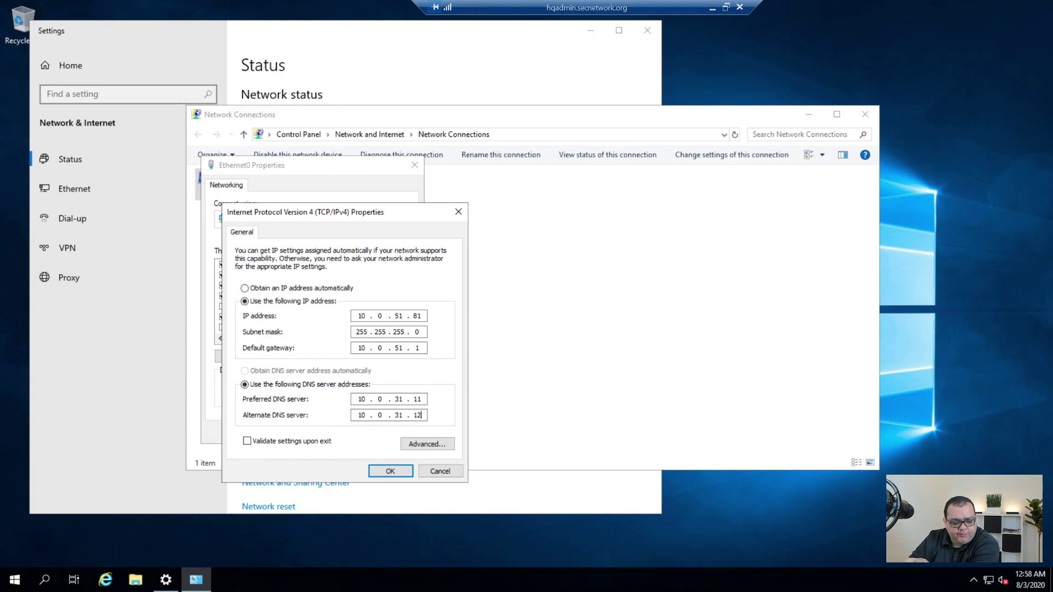
- Apply the IPv4 settings to Ethernet0 and close the network connection and settings windows
click(388, 472)
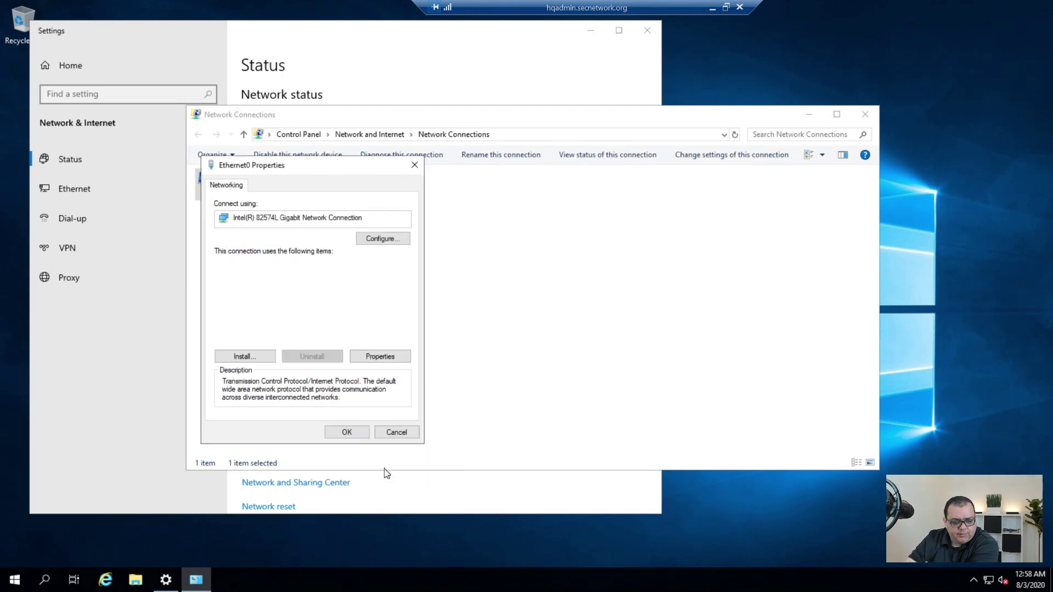
click(338, 433)
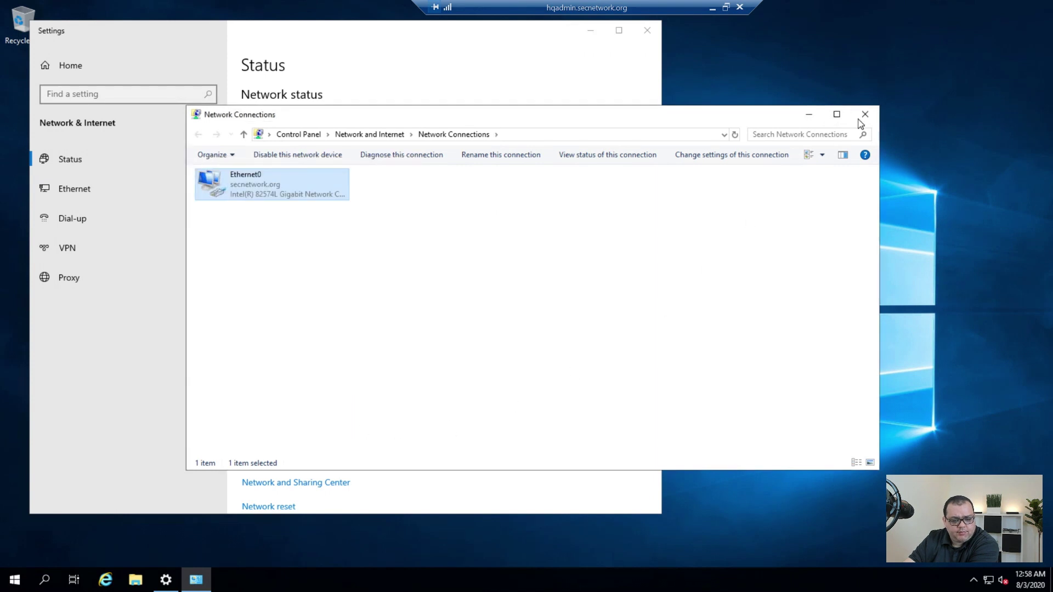
click(866, 115)
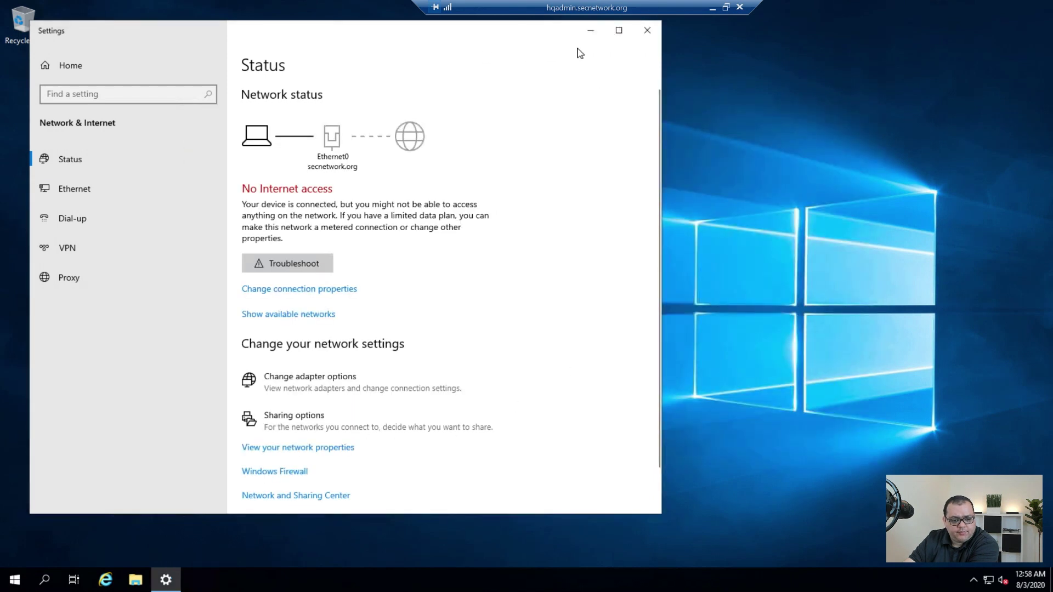
click(645, 30)
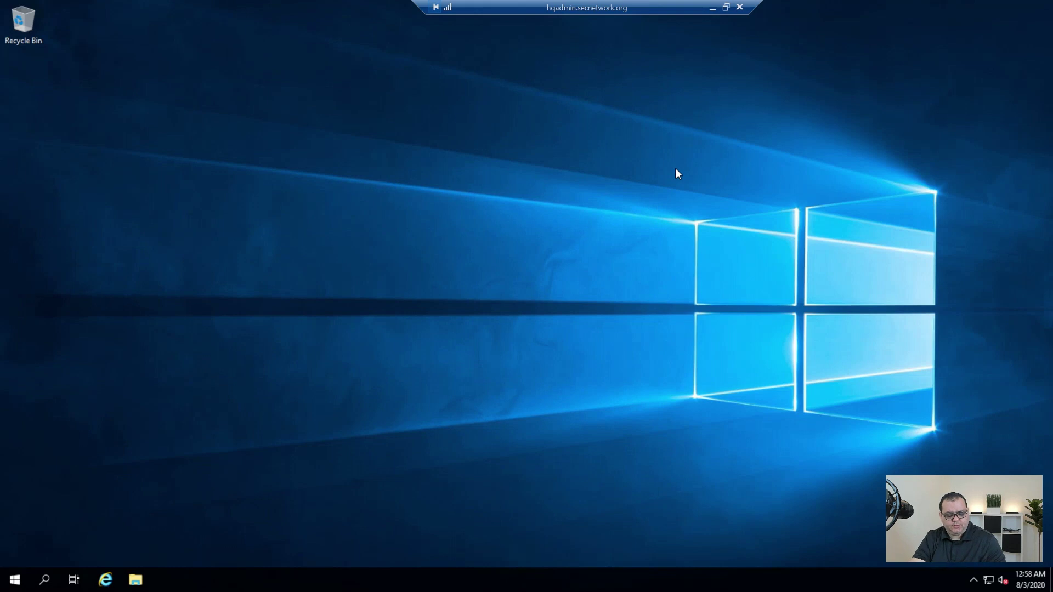
- Run gpupdate /force on HQWSUS, and close its web console
key(super+r)
key(Return)
text(gpupdate /force)
key(Return)
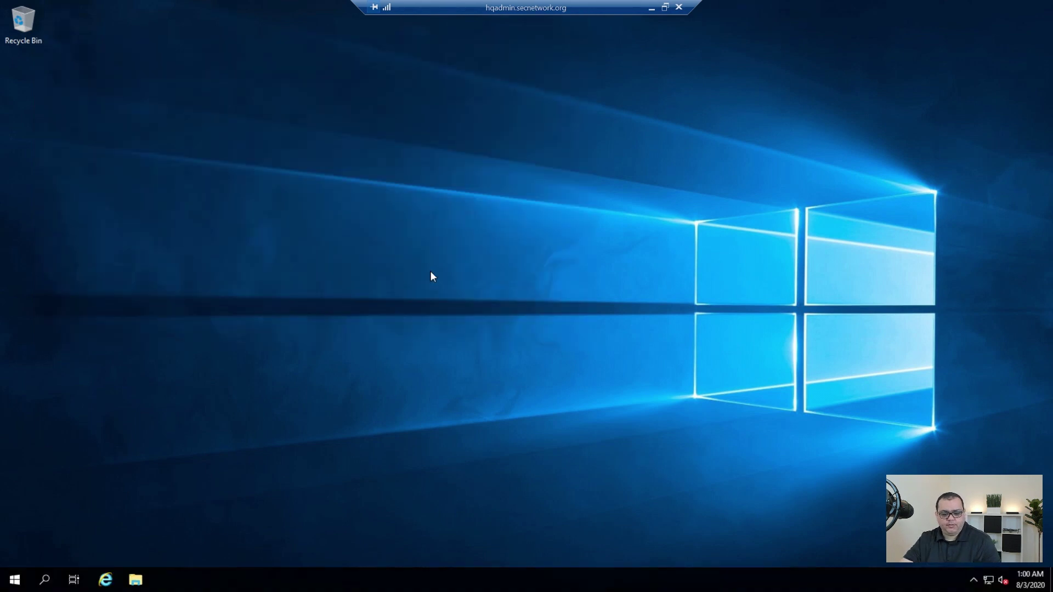
key(Escape)
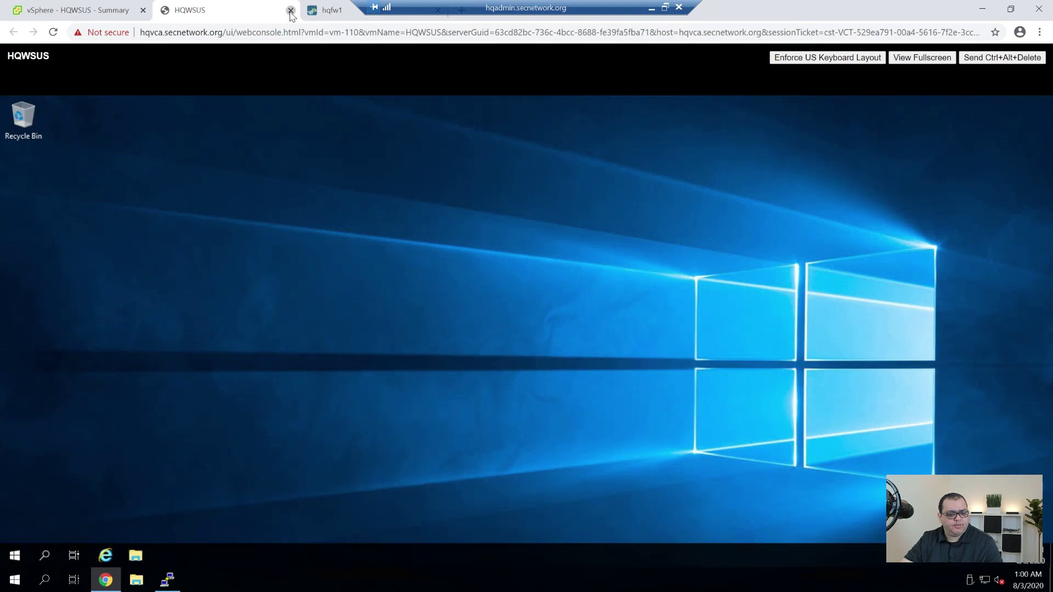
click(291, 10)
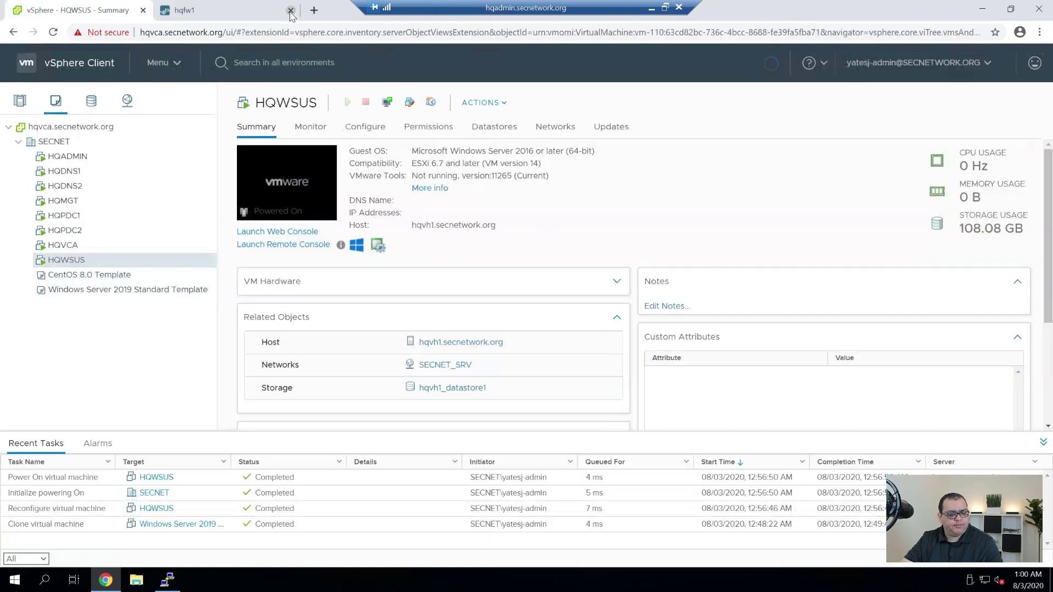
- Start a Remote Desktop session to hqwsus.secnetwork.org, entering the domain admin account's password
key(super+r)
text(mstsc)
key(Return)
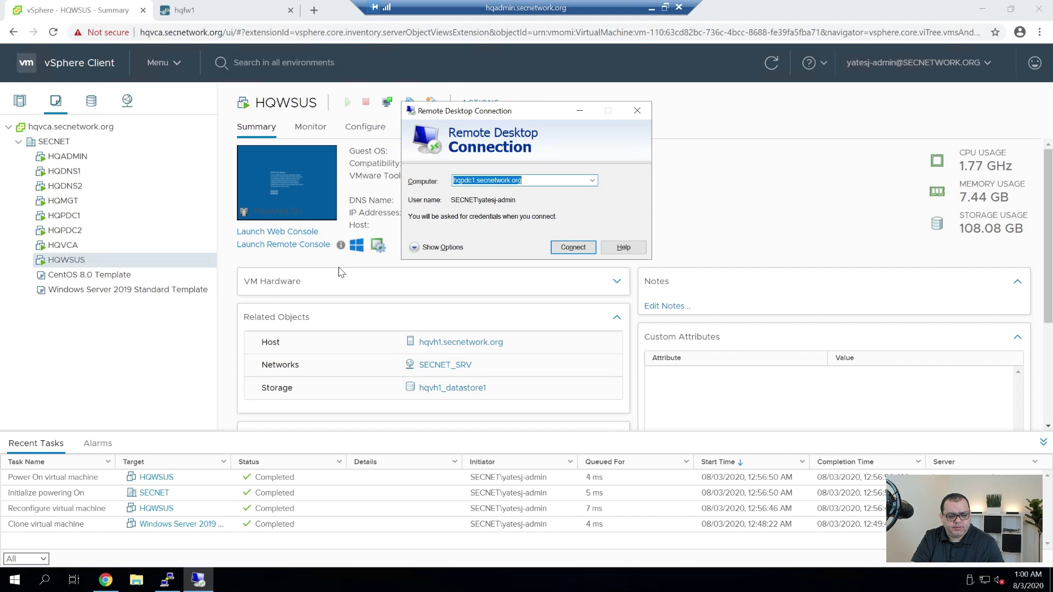
text(hqwsus)
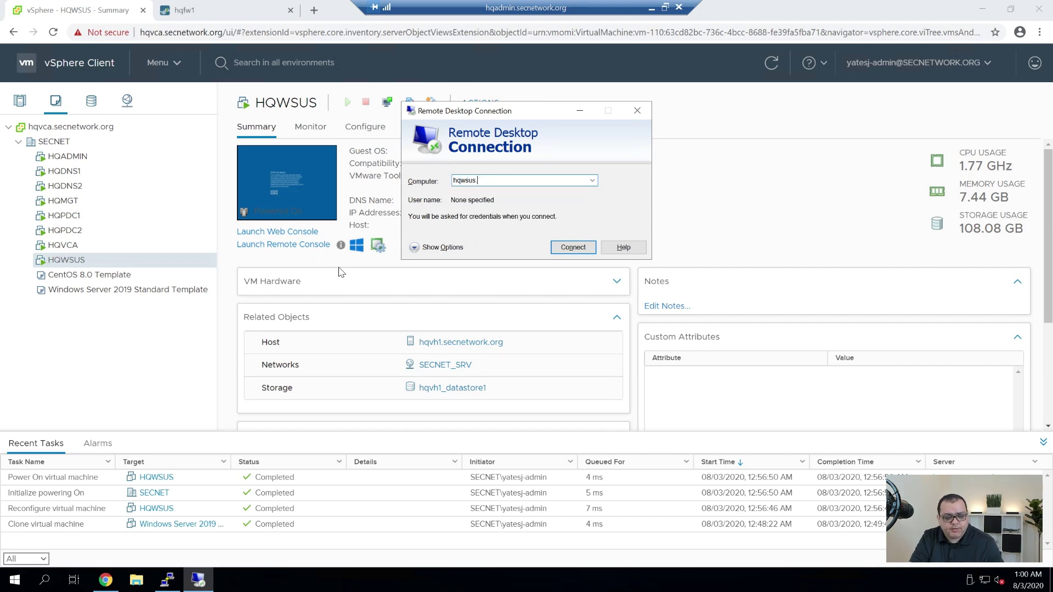
key(Return)
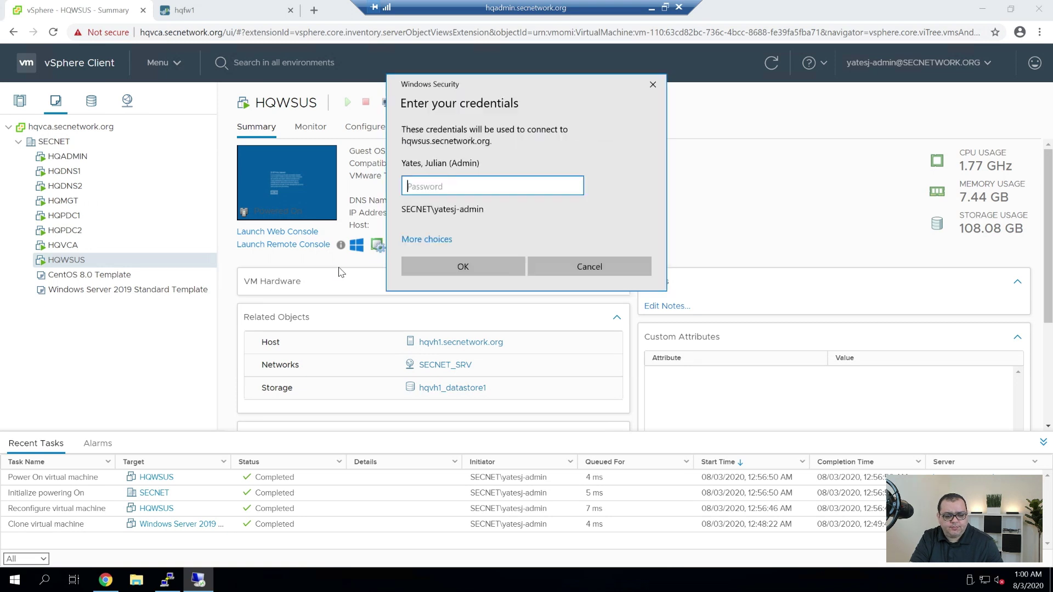
text(•••)
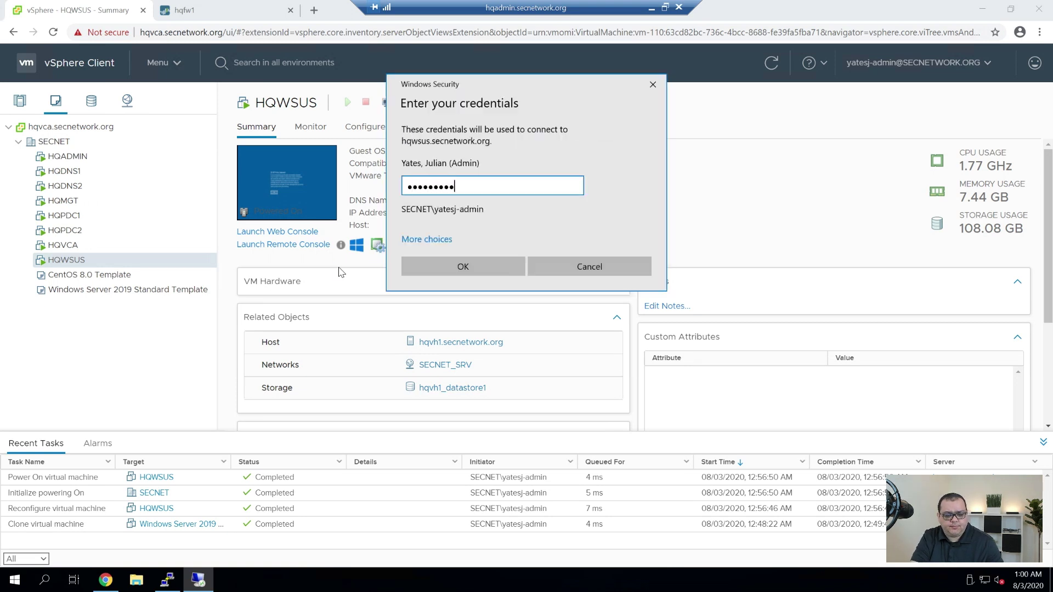
key(Return)
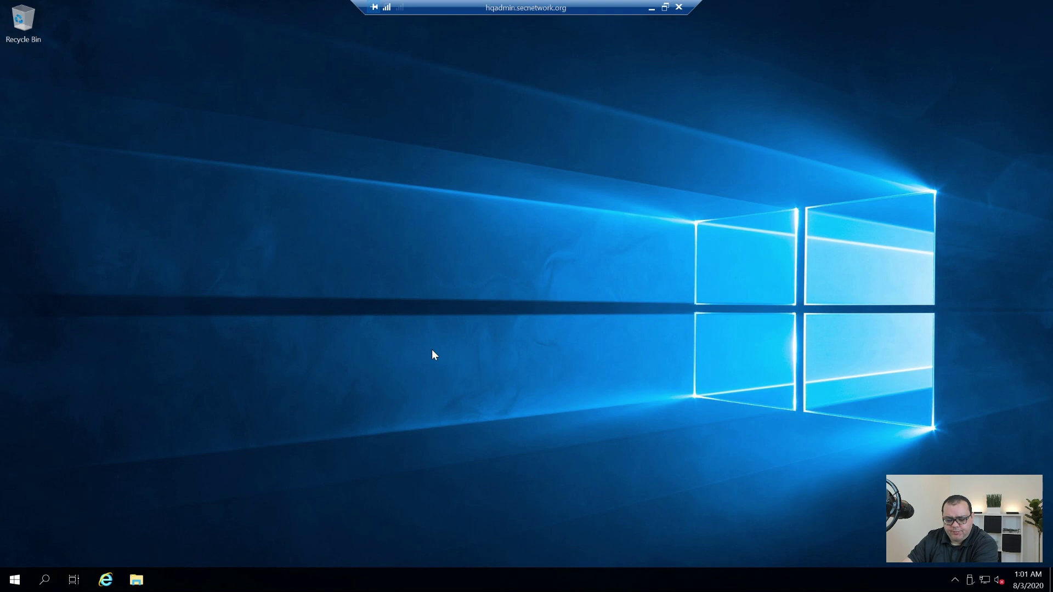
- Open Disk Management on HQWSUS and allow it to make changes to the device
click(14, 579)
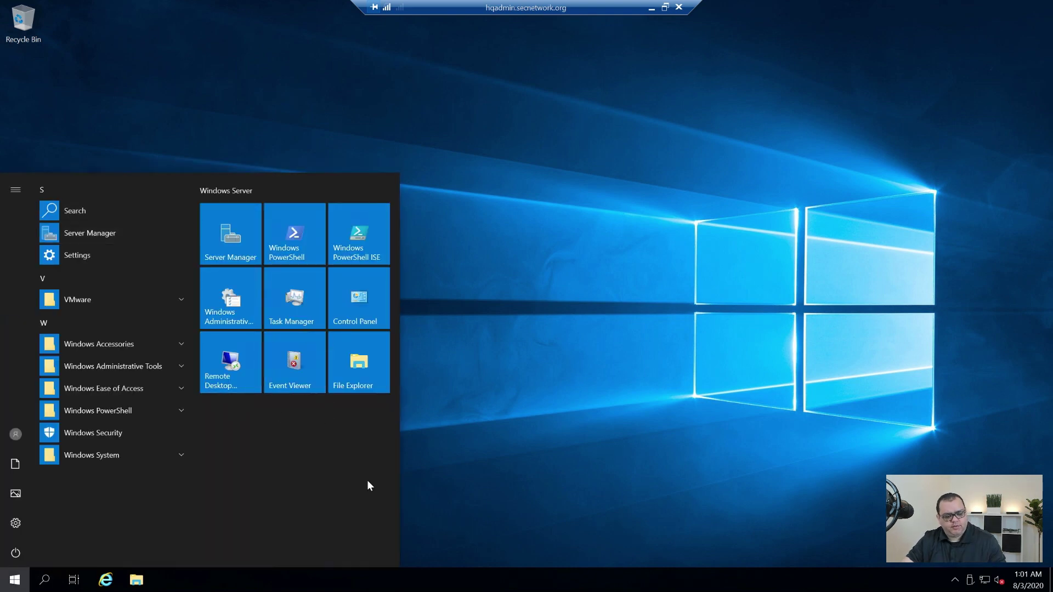
click(15, 580)
right_click(14, 580)
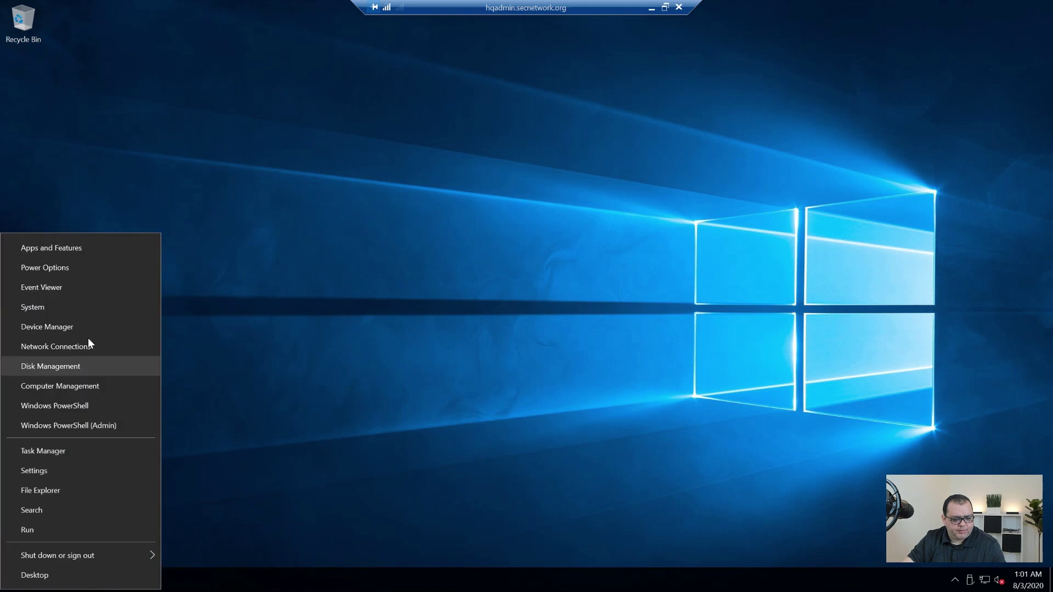
click(87, 367)
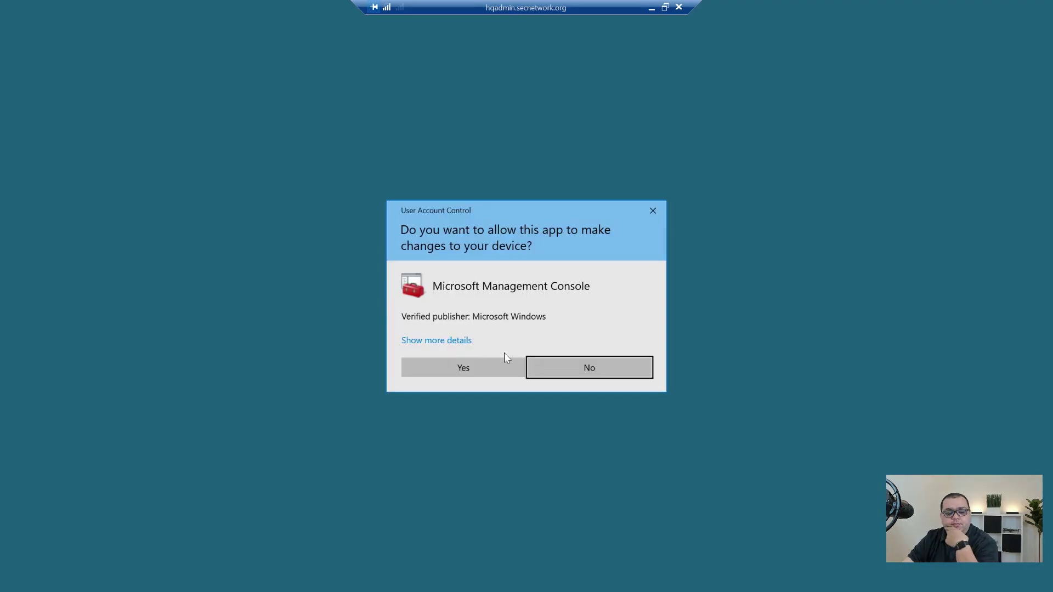
click(461, 363)
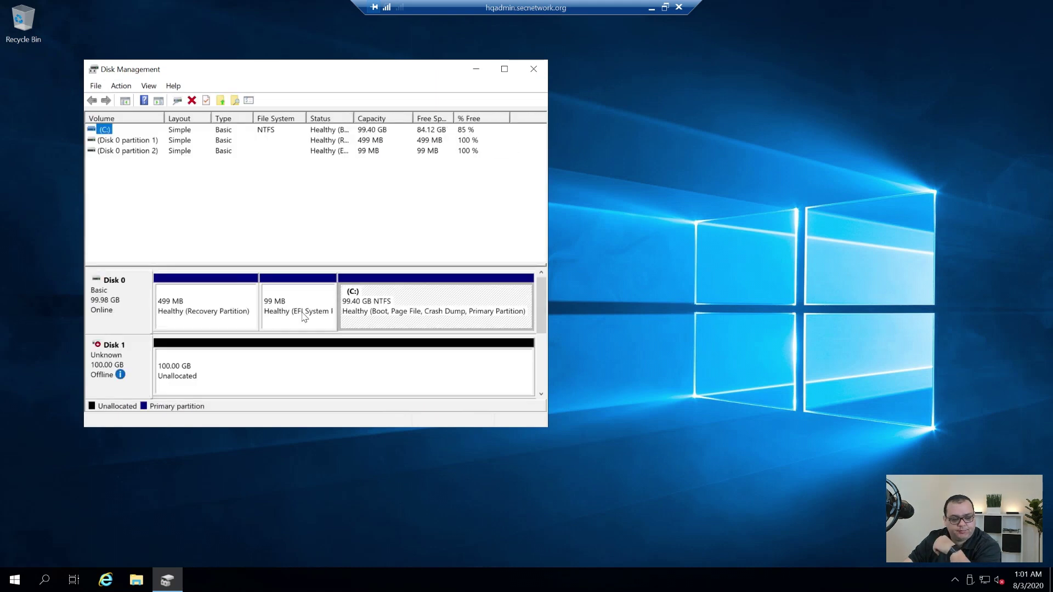
- Bring the 100 GB Disk 1 online and initialize it
right_click(106, 364)
click(132, 372)
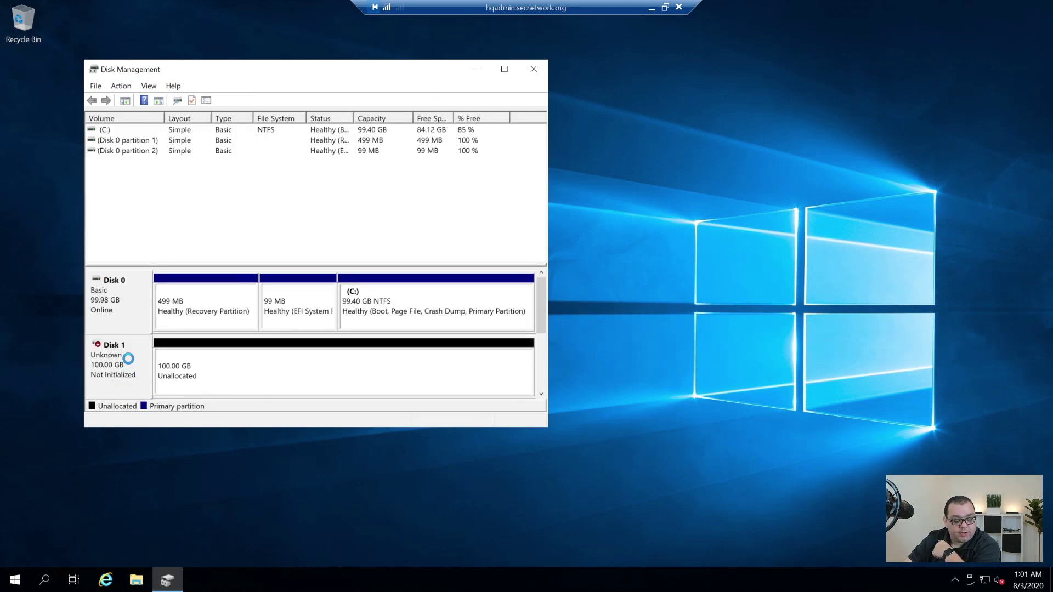
right_click(130, 360)
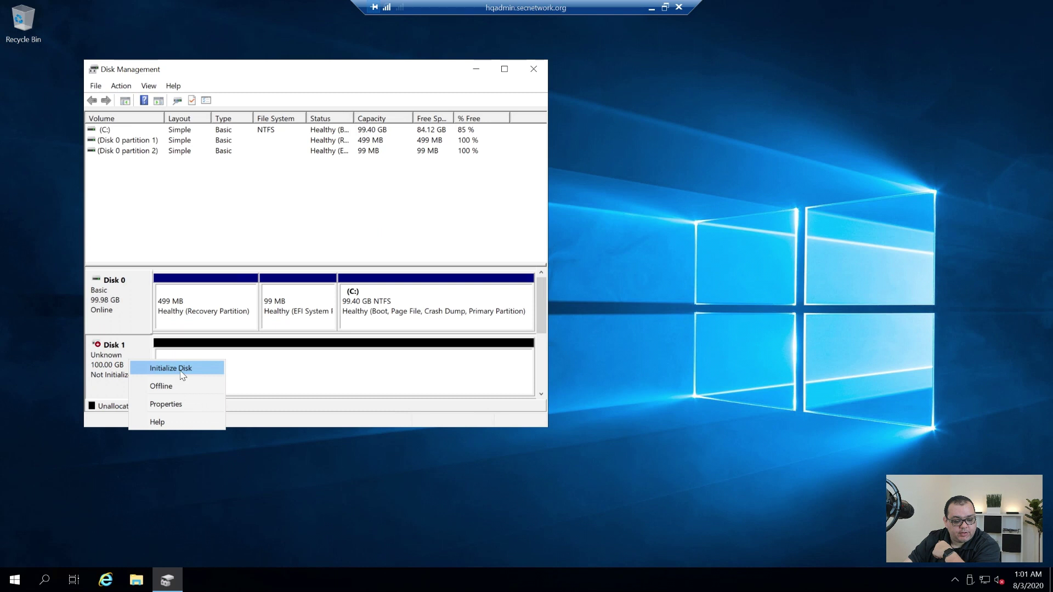
click(177, 371)
click(351, 324)
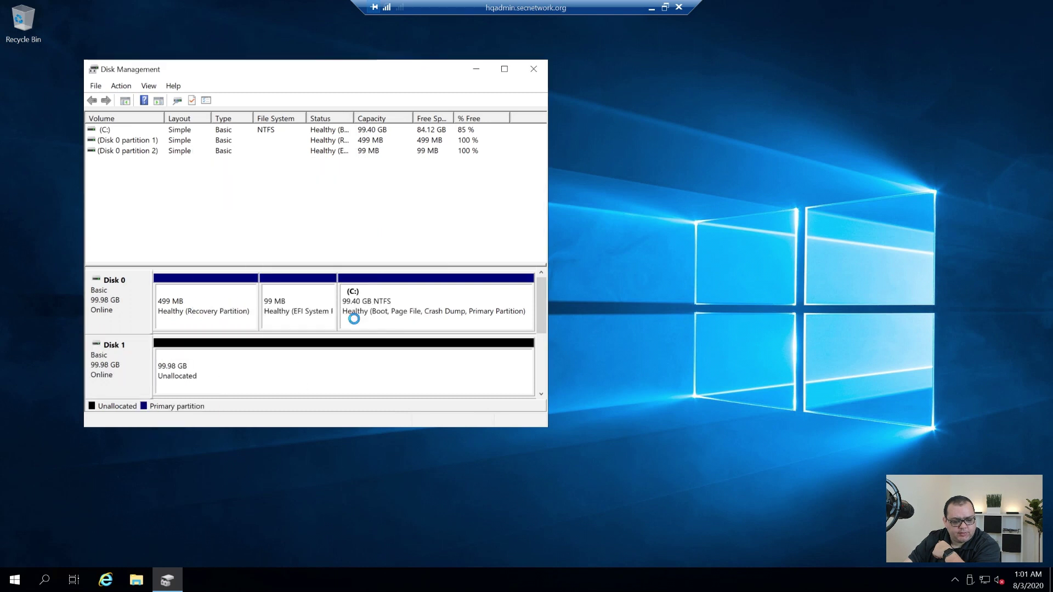
- Create a 102382 MB simple volume on Disk 1 with drive letter E, quick-formatted as NTFS without a label, and close Disk Management
right_click(234, 391)
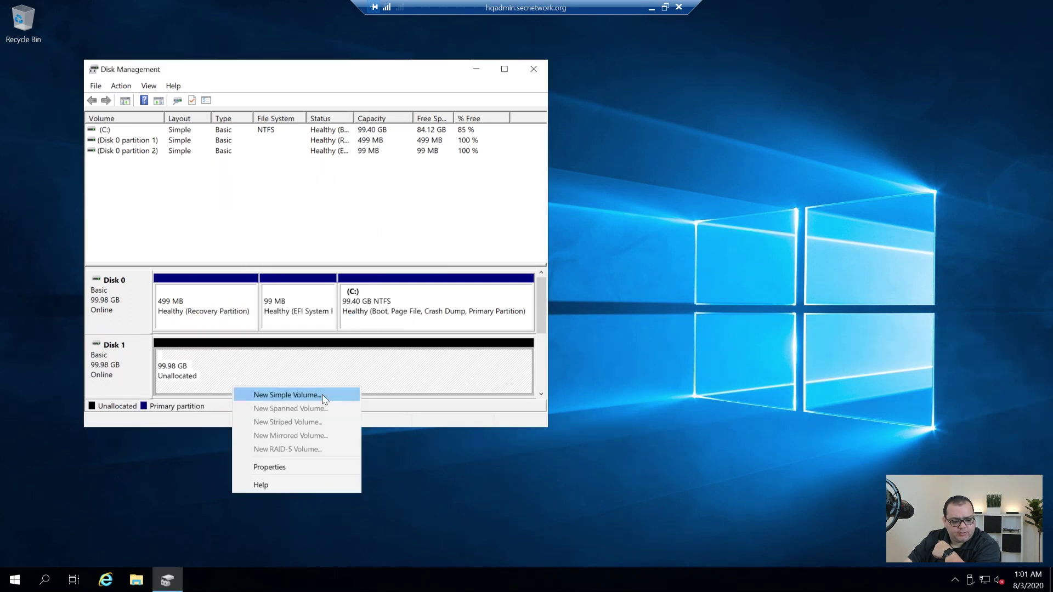
click(321, 394)
click(323, 357)
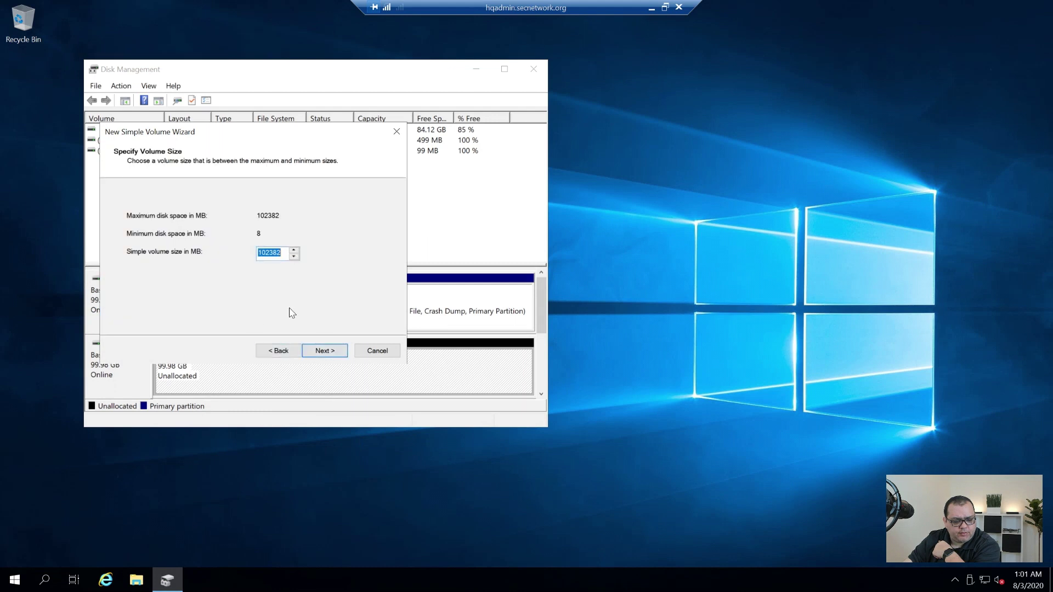
click(322, 349)
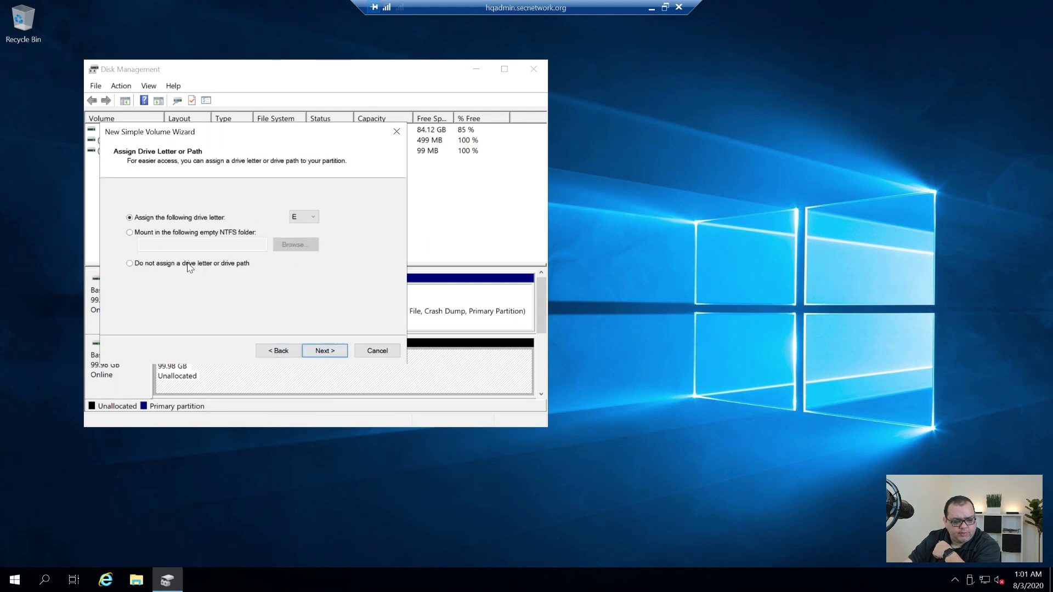
click(328, 351)
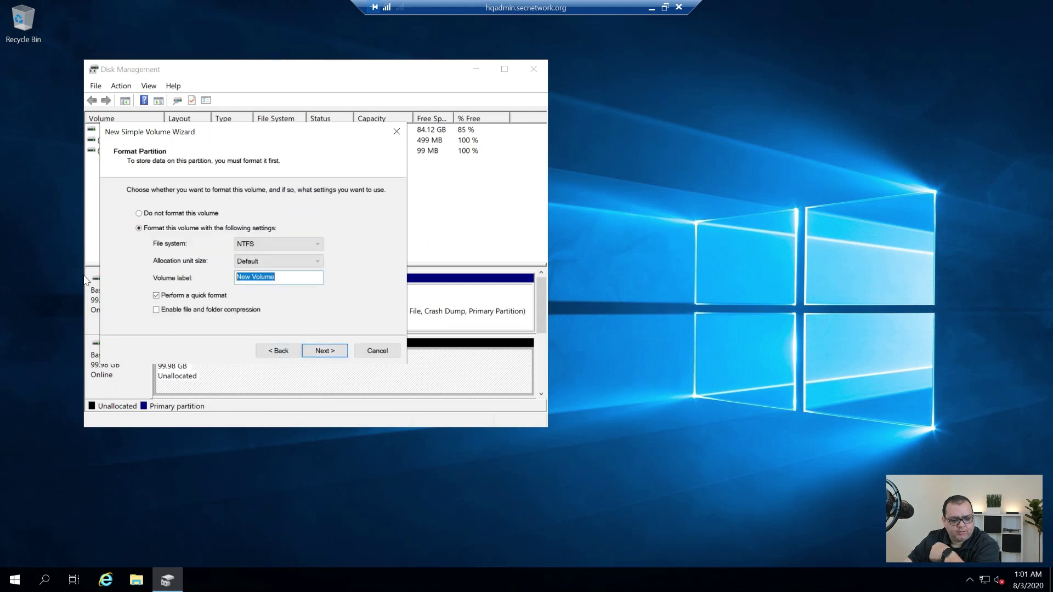
key(BackSpace)
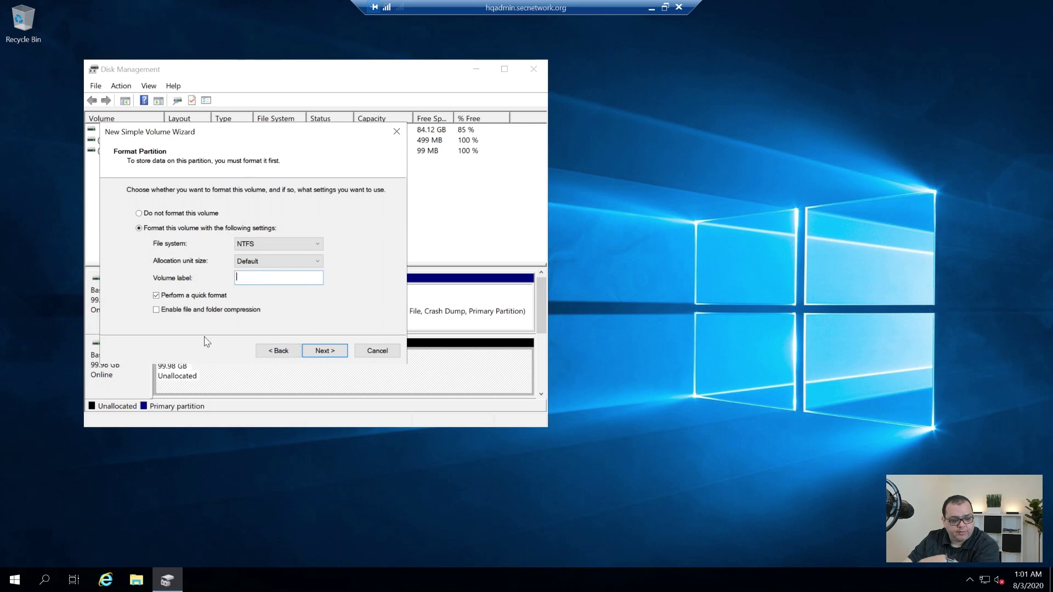
click(325, 350)
click(325, 350)
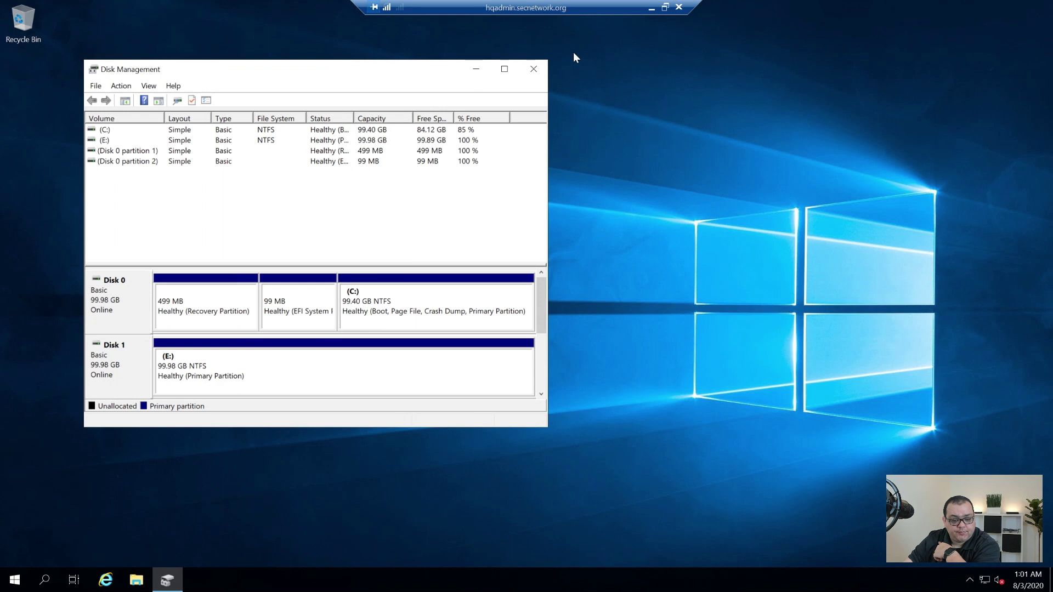
click(533, 69)
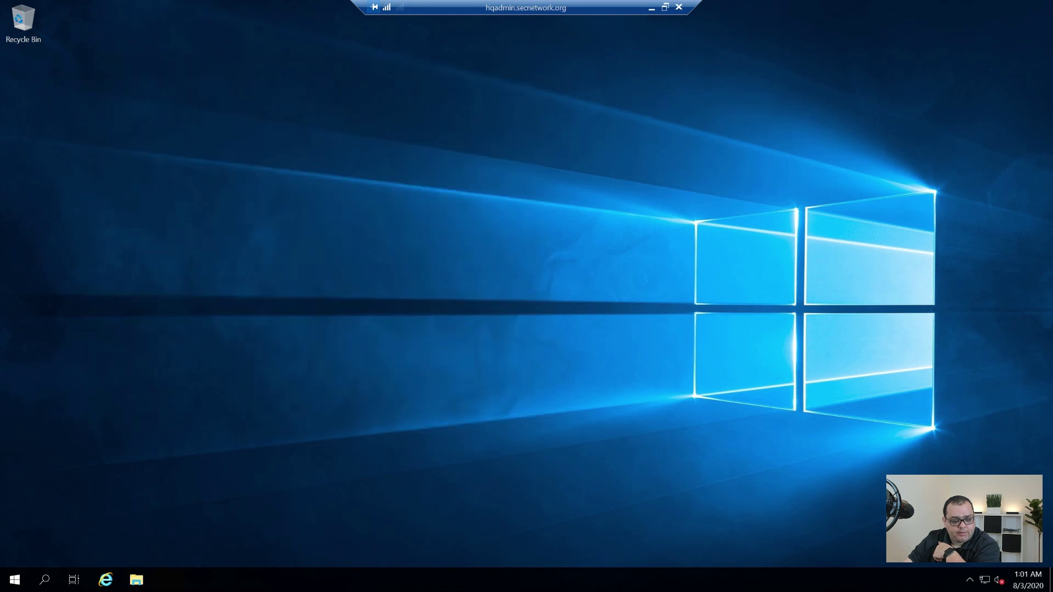
- Open Server Manager and allow it to make changes to the device
click(15, 579)
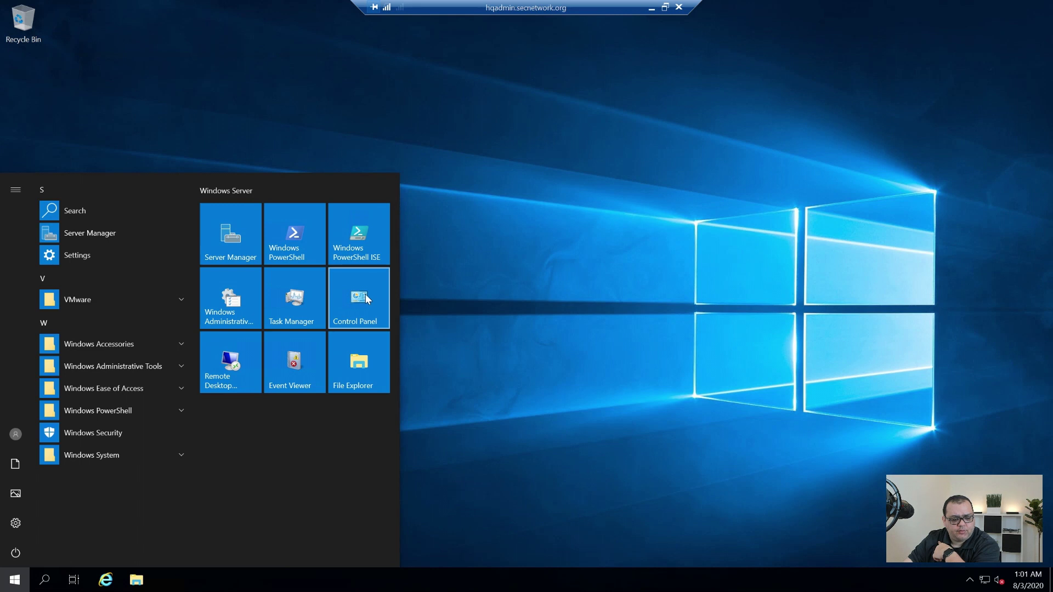
click(235, 239)
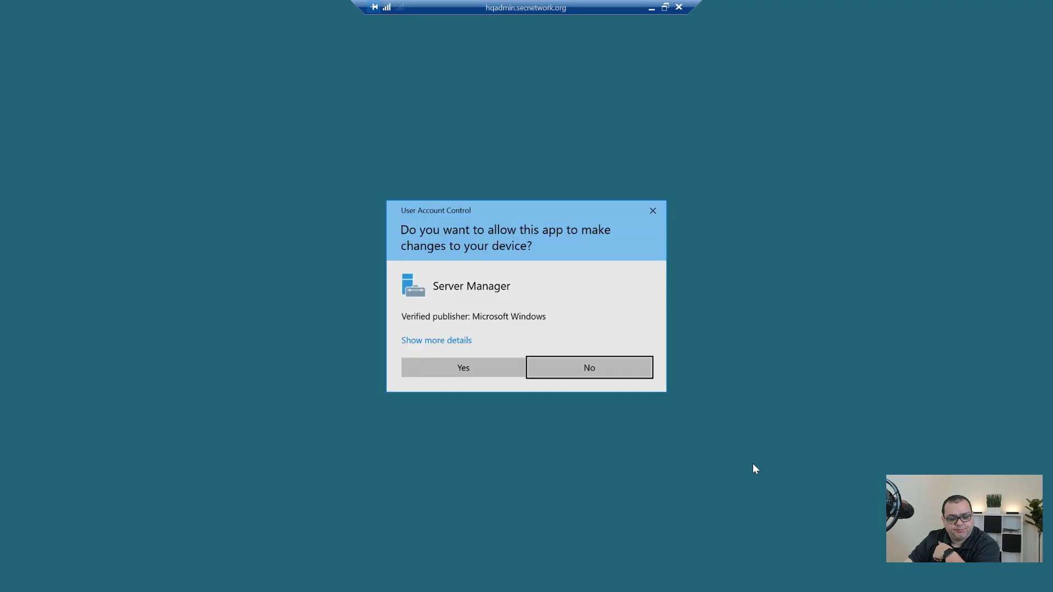
click(463, 368)
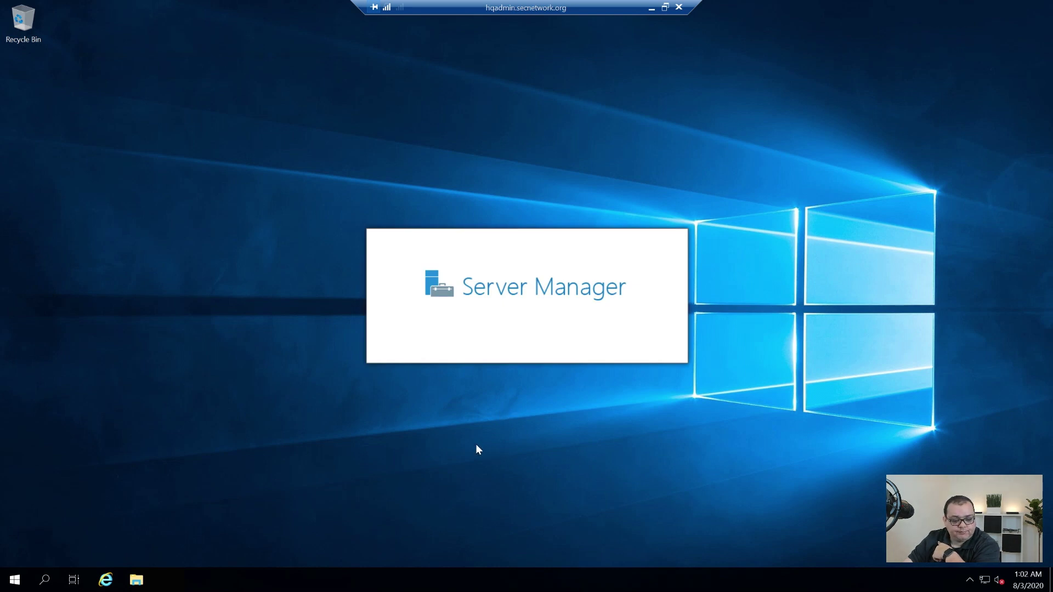
- Examine the server's CPU and memory performance in Task Manager, and close it
key(ctrl+shift+Escape)
click(463, 367)
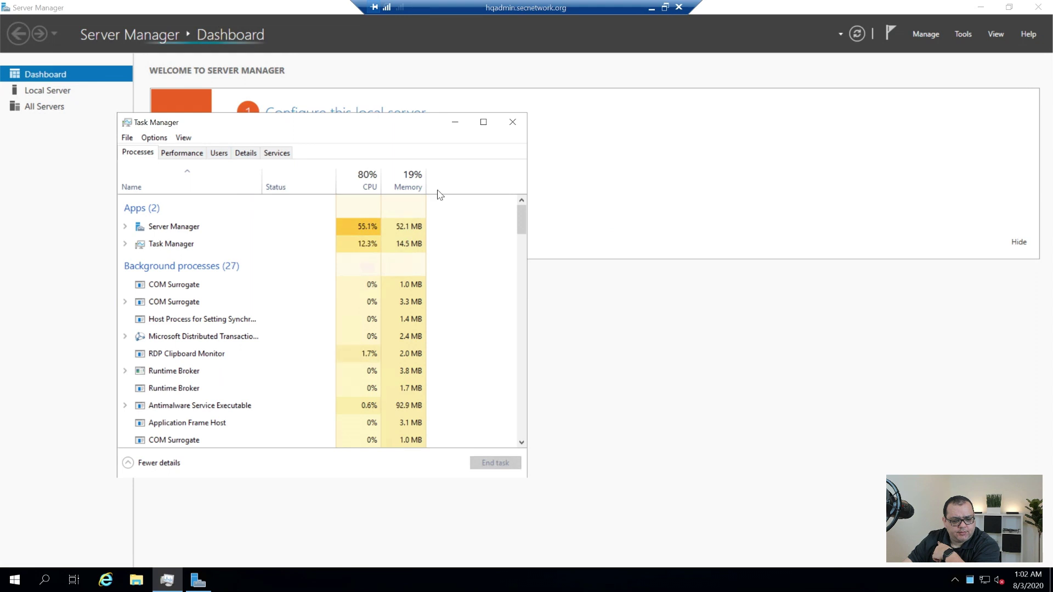
click(181, 152)
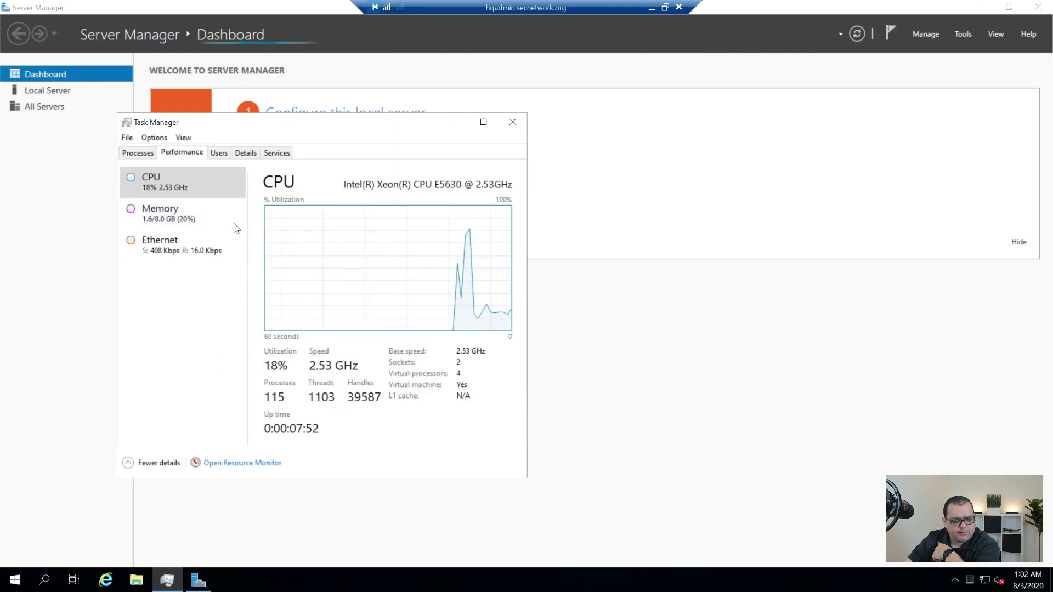
click(512, 121)
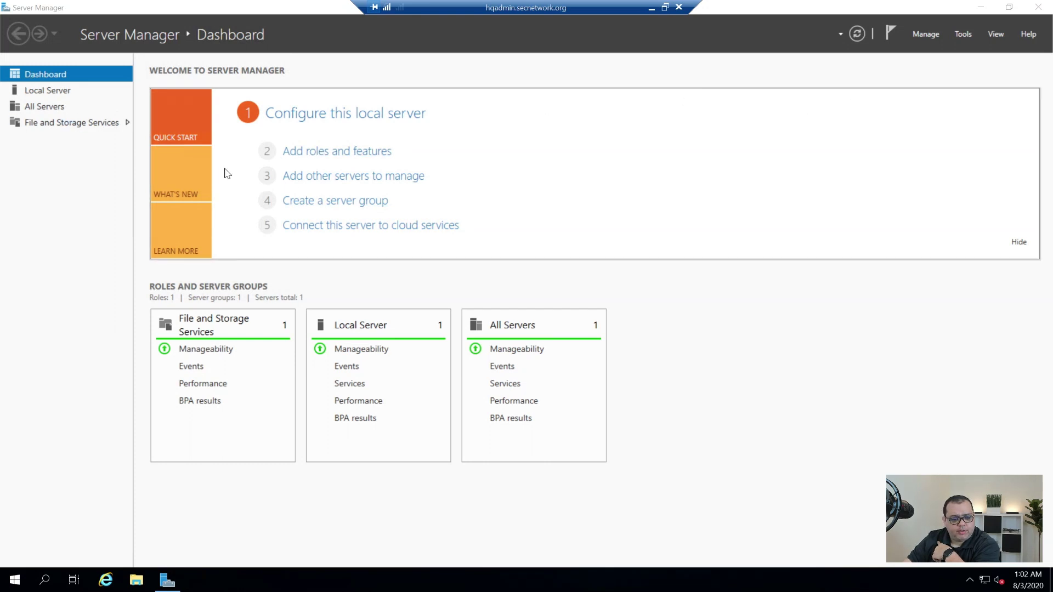
- Start adding roles and features with a role-based or feature-based installation on hqwsus.secnetwork.org
click(336, 150)
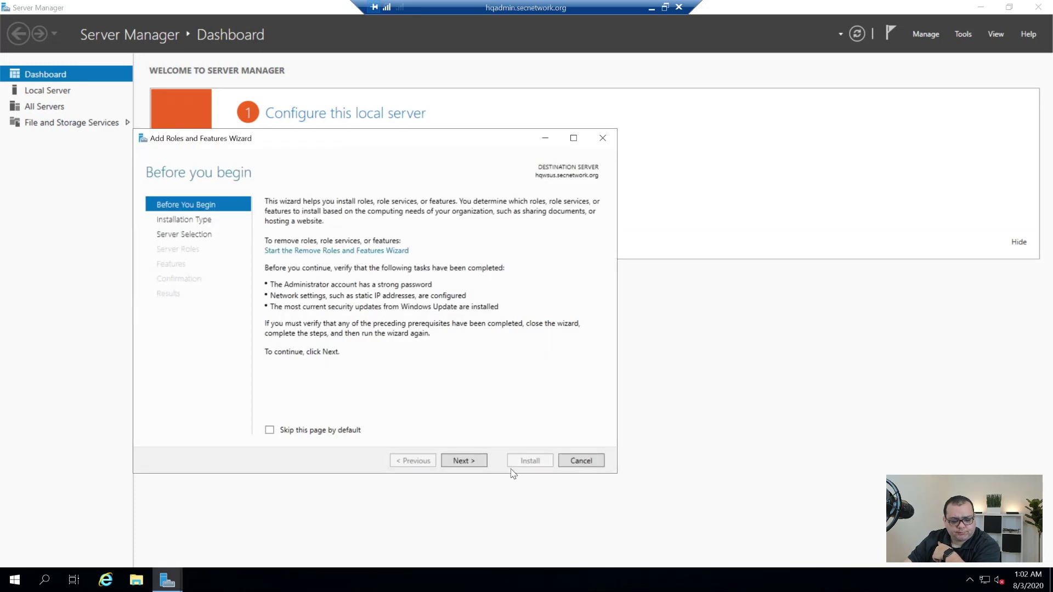
click(464, 460)
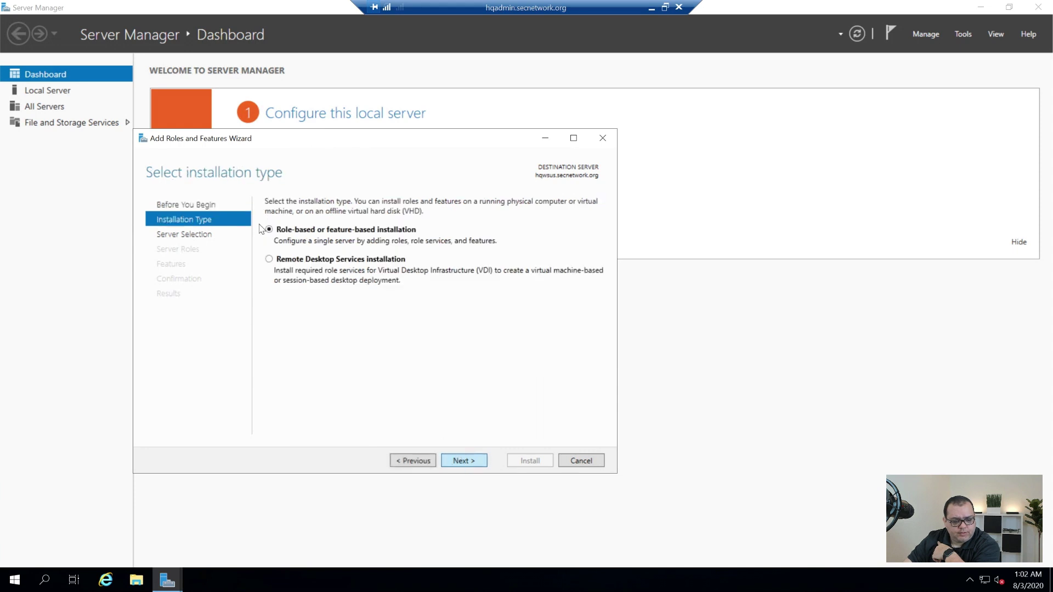
click(456, 461)
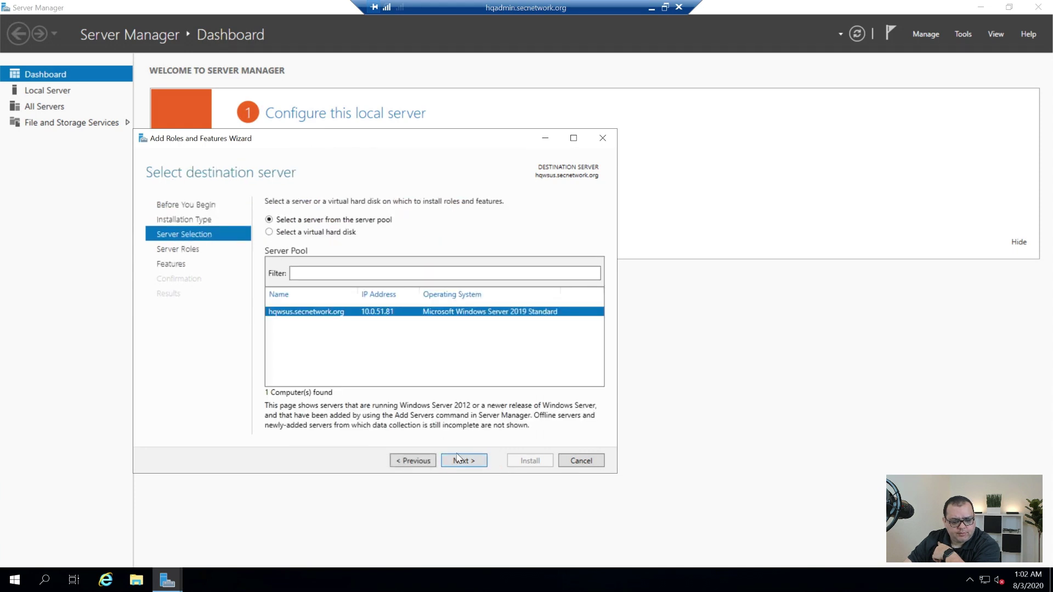
click(474, 464)
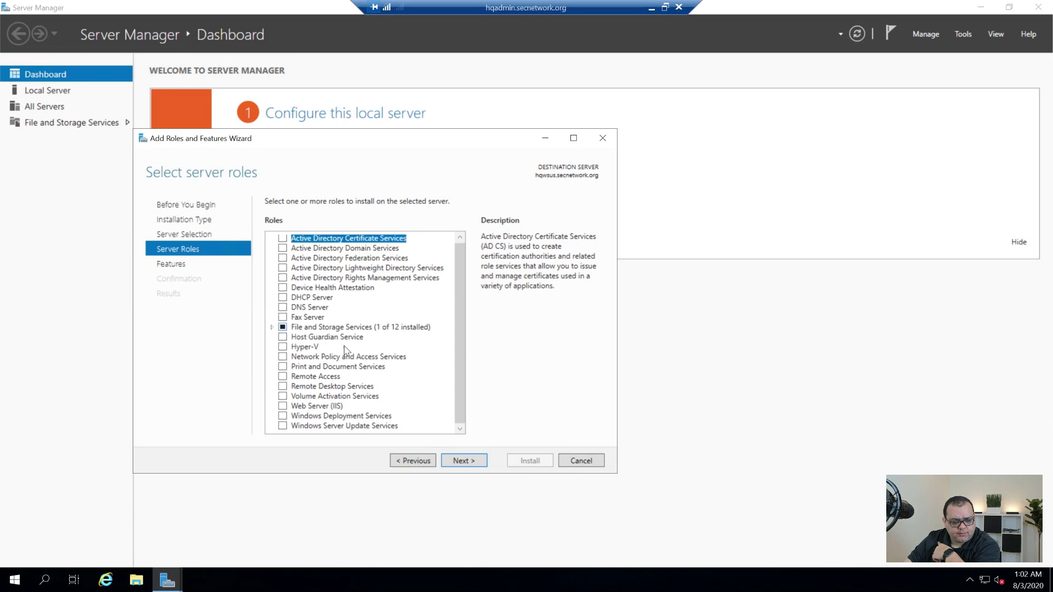
- Select the Windows Server Update Services role with its required features and management tools, and continue to the feature selection
click(337, 427)
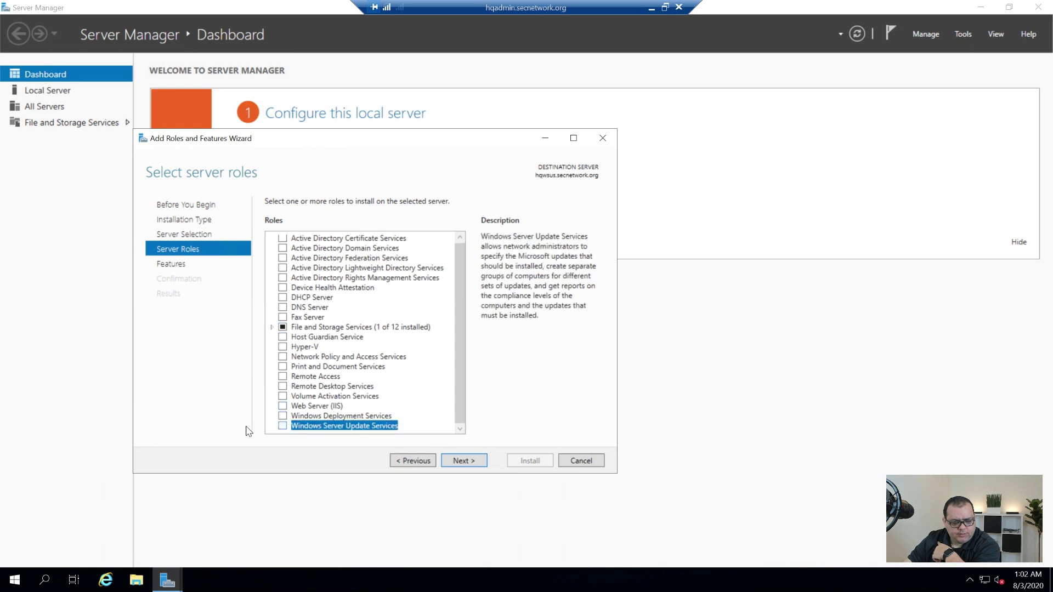
click(283, 426)
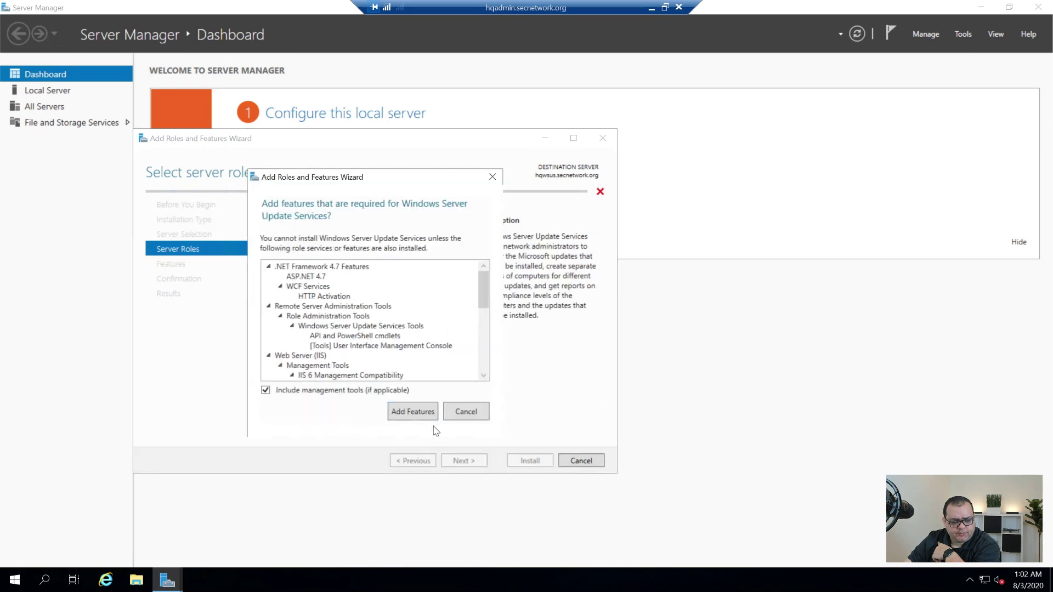
click(413, 412)
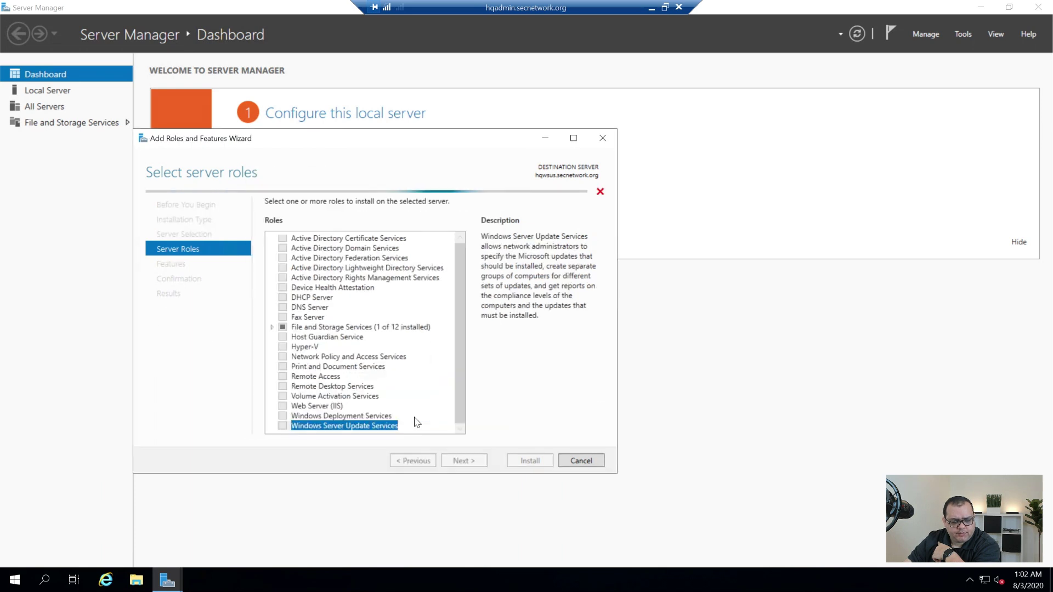
click(468, 459)
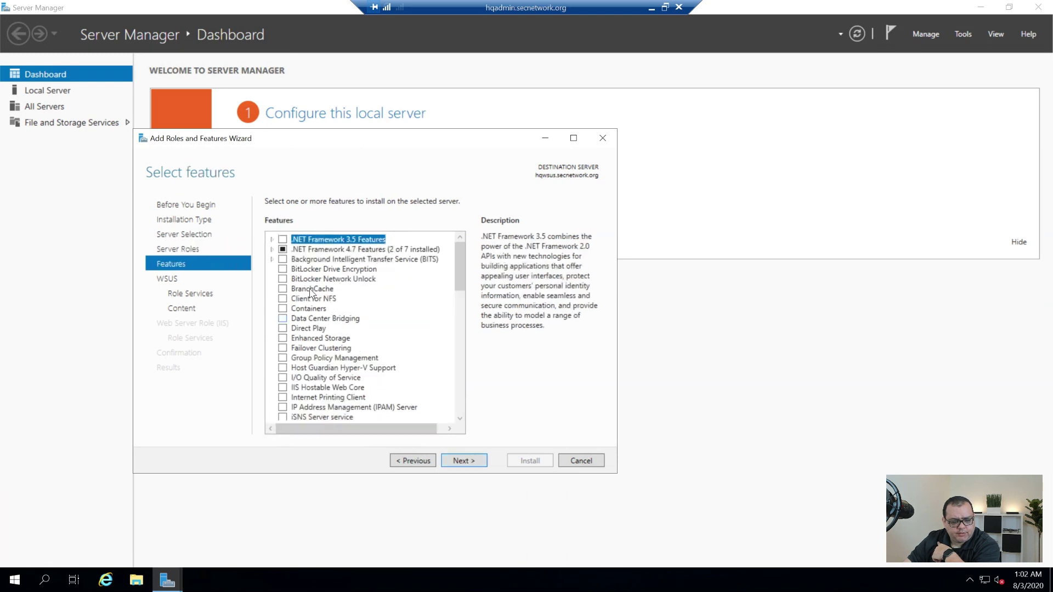
- Review the .NET Framework 4.7 features and accept the WID Connectivity and WSUS Services role services, continuing to the content location
click(271, 249)
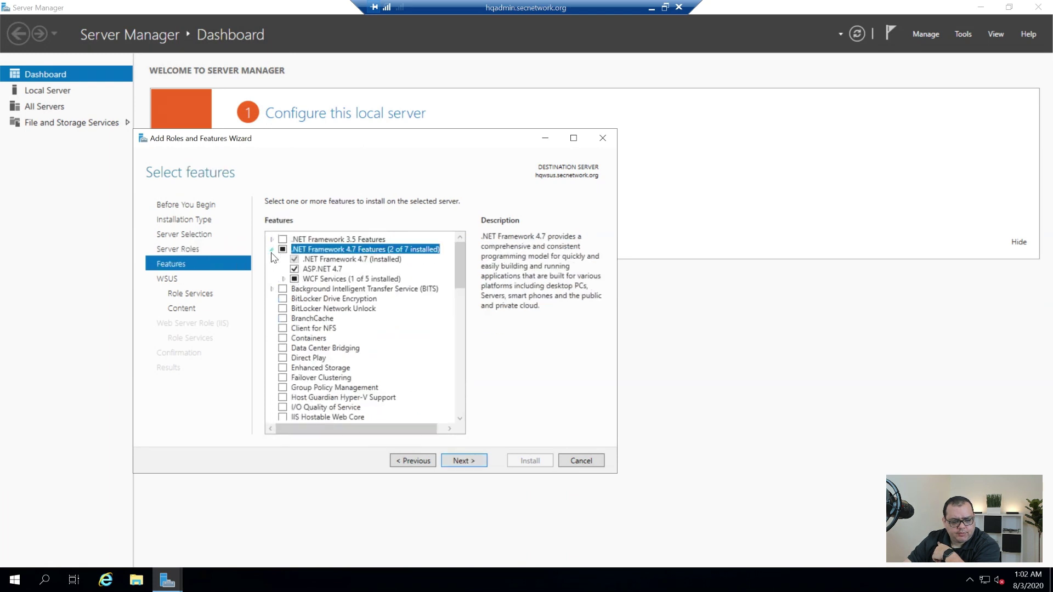
click(463, 462)
click(463, 461)
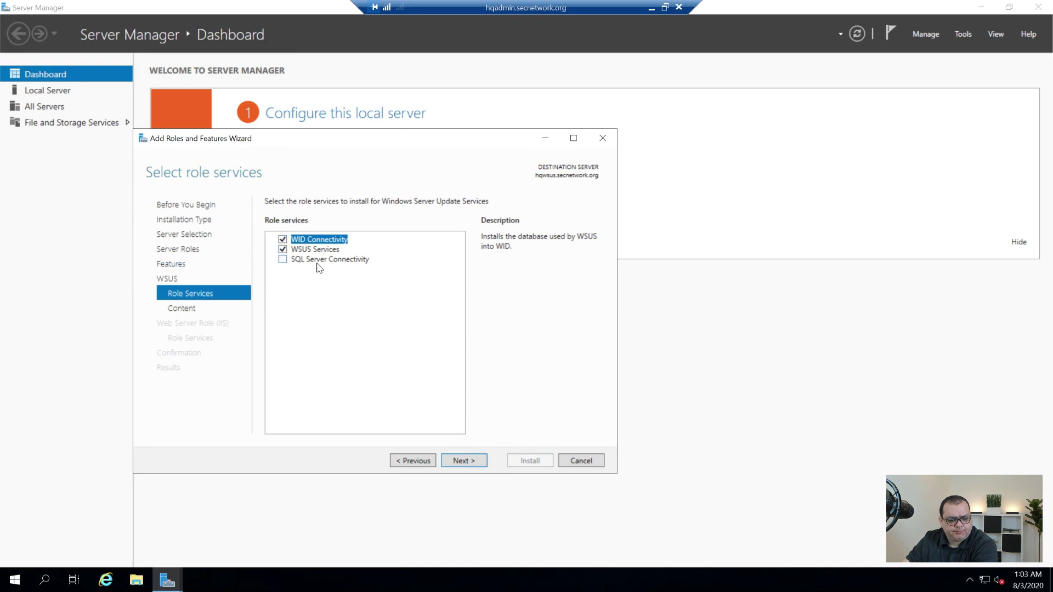
click(458, 460)
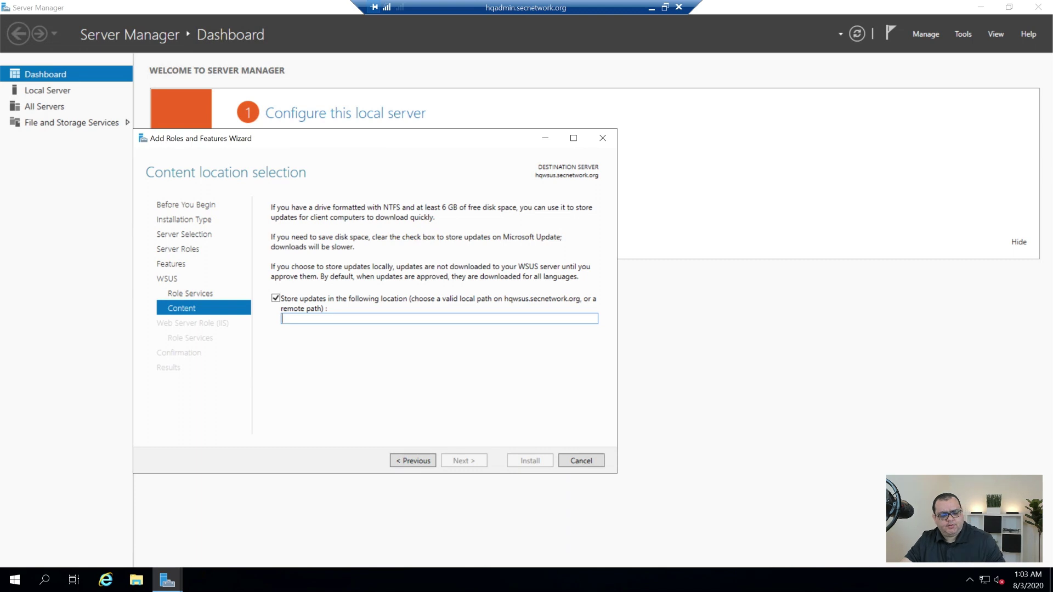
- Open drive E in File Explorer and create a new folder in its root
key(super+r)
text(c:\)
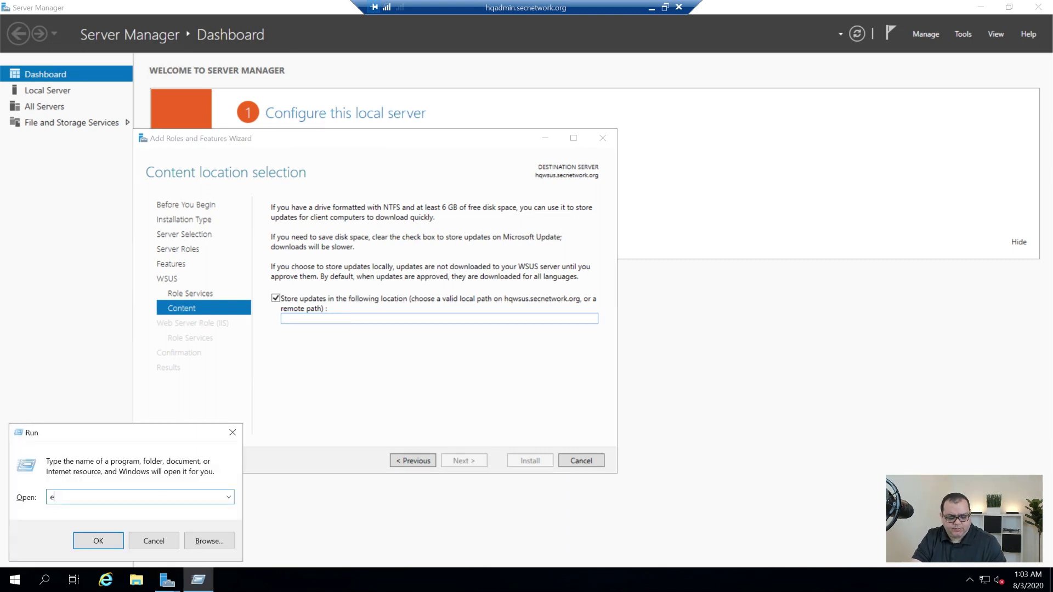
key(Return)
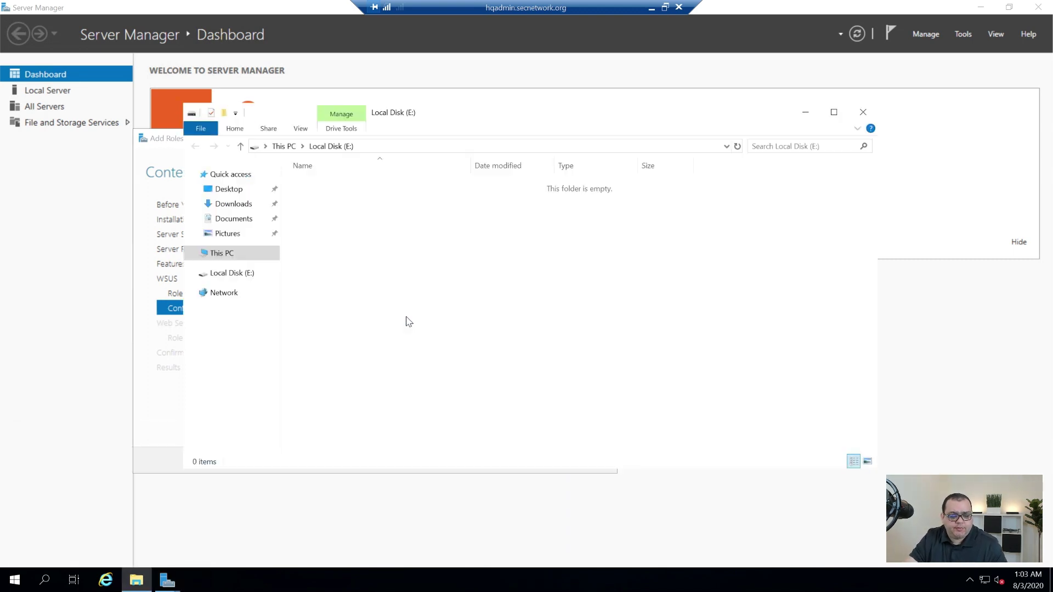
right_click(455, 248)
mouse_move(521, 388)
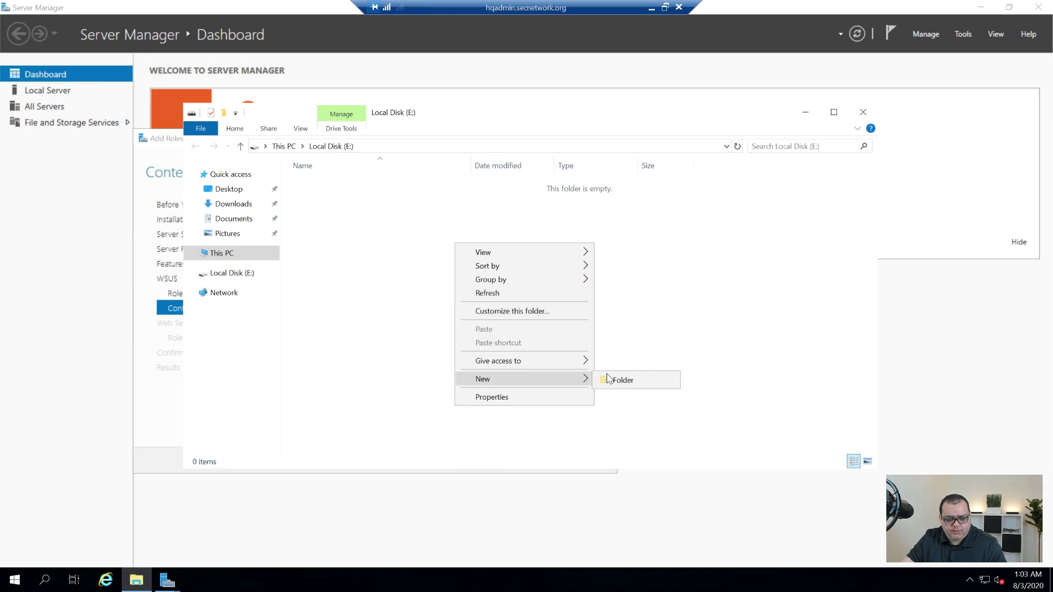
click(650, 379)
key(Return)
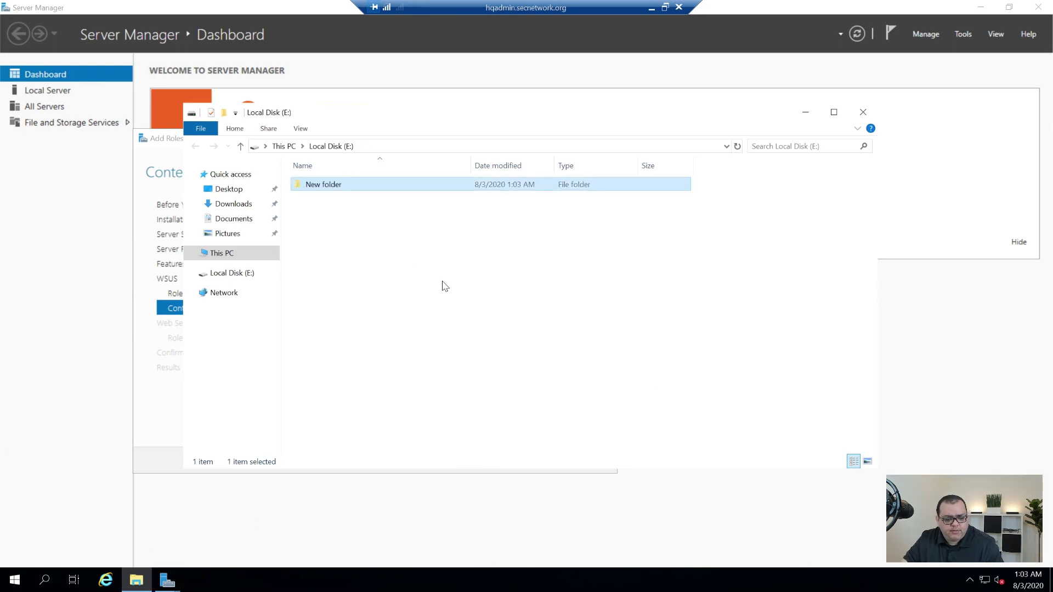
- Rename the new folder on drive E as Updates and open it
click(354, 208)
click(331, 188)
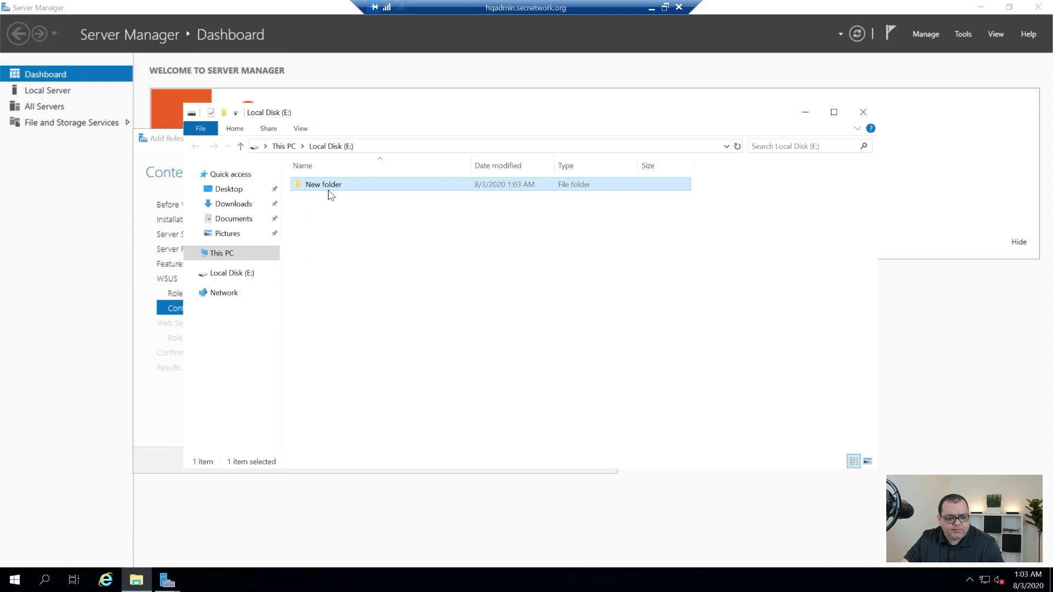
key(F2)
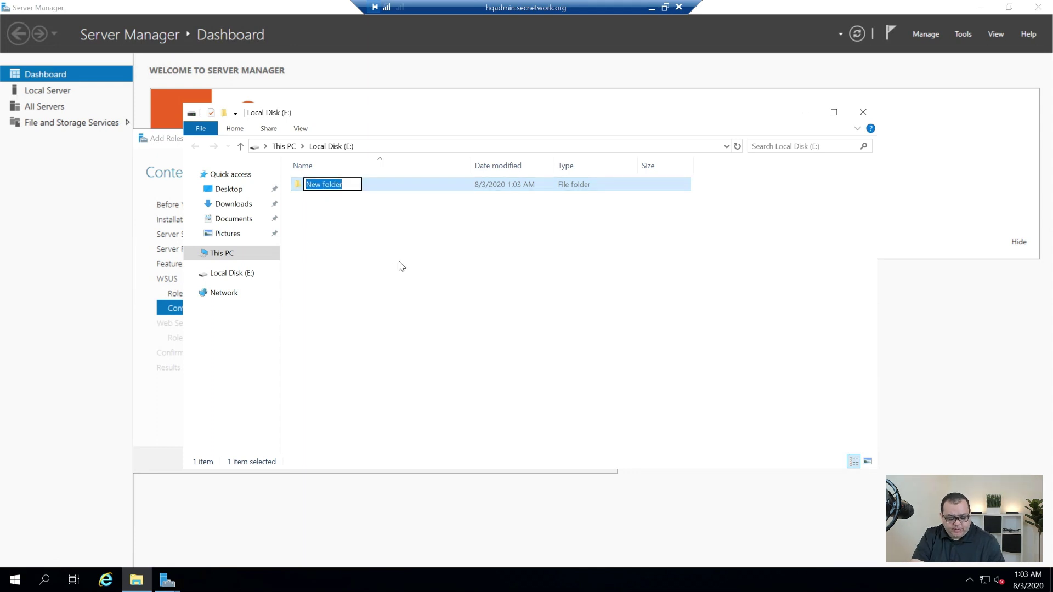
text(Updat)
key(BackSpace)
key(BackSpace)
key(BackSpace)
key(BackSpace)
key(BackSpace)
text(Updates)
key(Return)
key(Return)
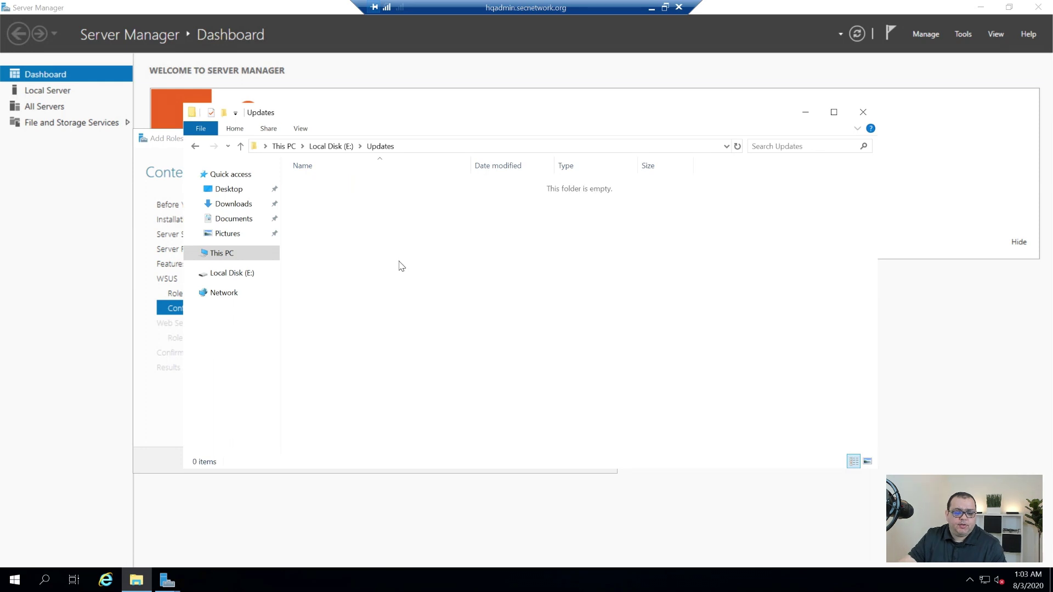
- Copy the Updates folder's path and enter E:\Updates as the WSUS update storage location in the wizard
click(488, 146)
key(ctrl+c)
key(BackSpace)
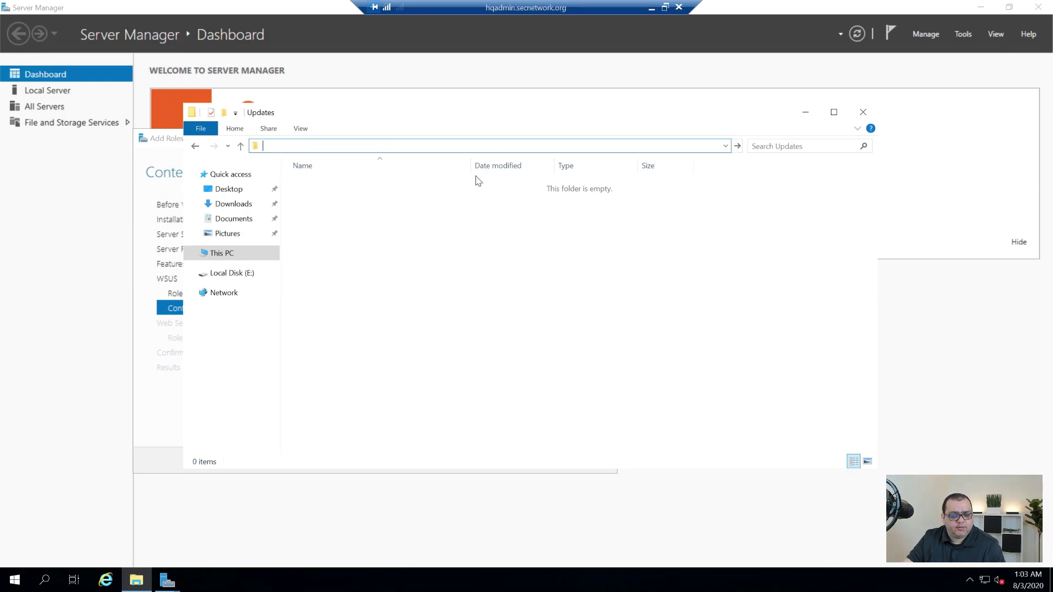
click(807, 115)
key(ctrl+v)
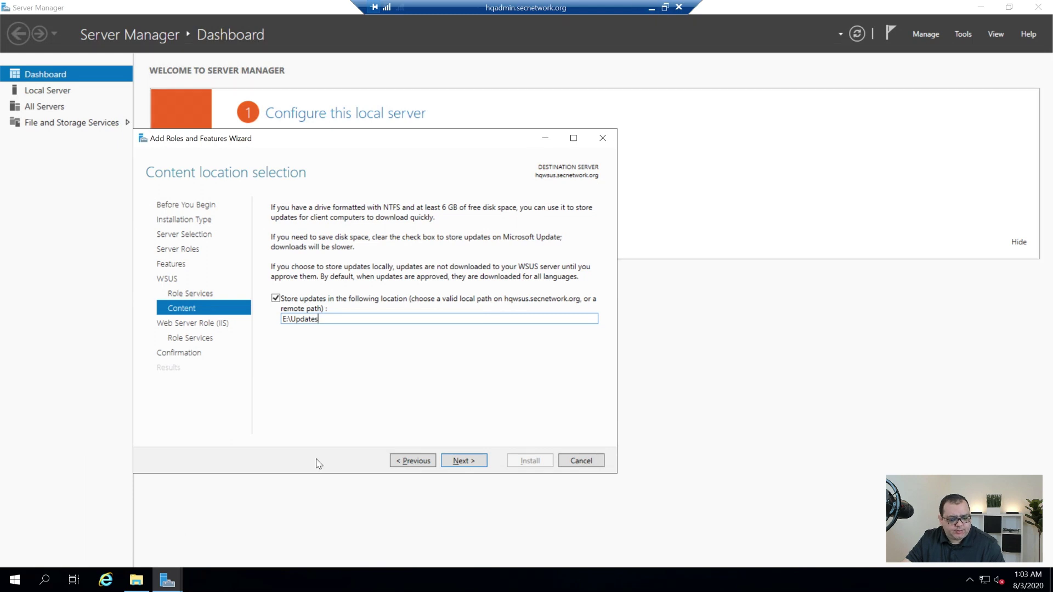
- Leave the remote session and switch to the hqfw1 Palo Alto firewall's security policies in Chrome
click(652, 9)
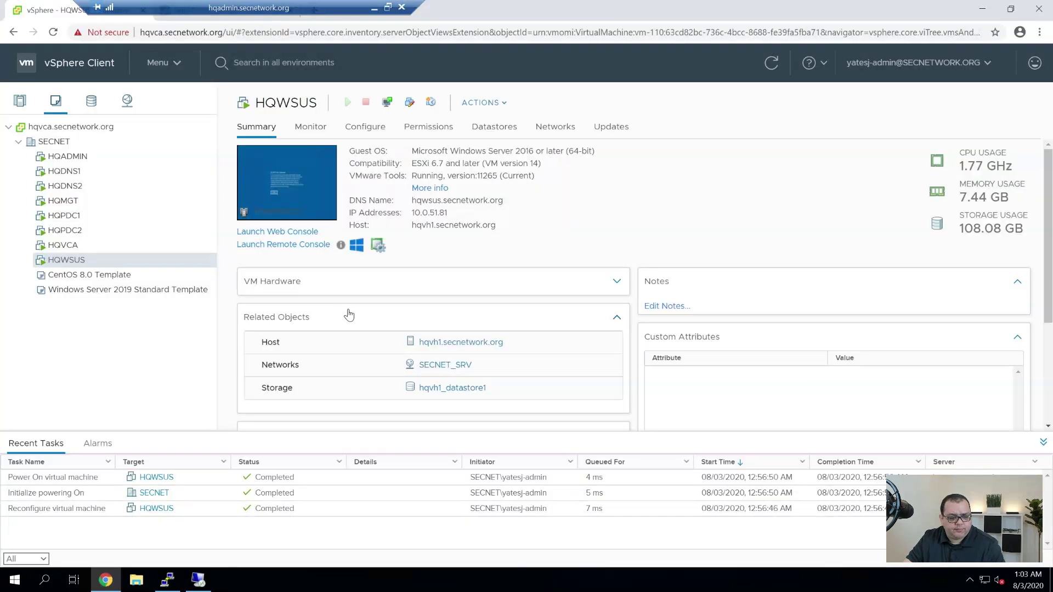
click(104, 581)
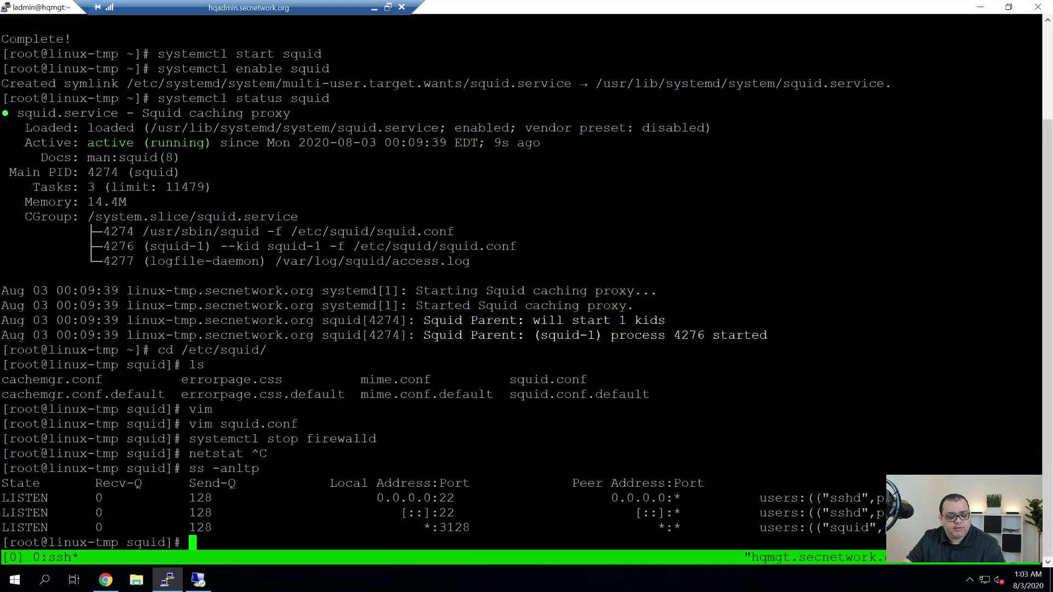
click(106, 579)
drag(206, 7, 601, 4)
click(200, 10)
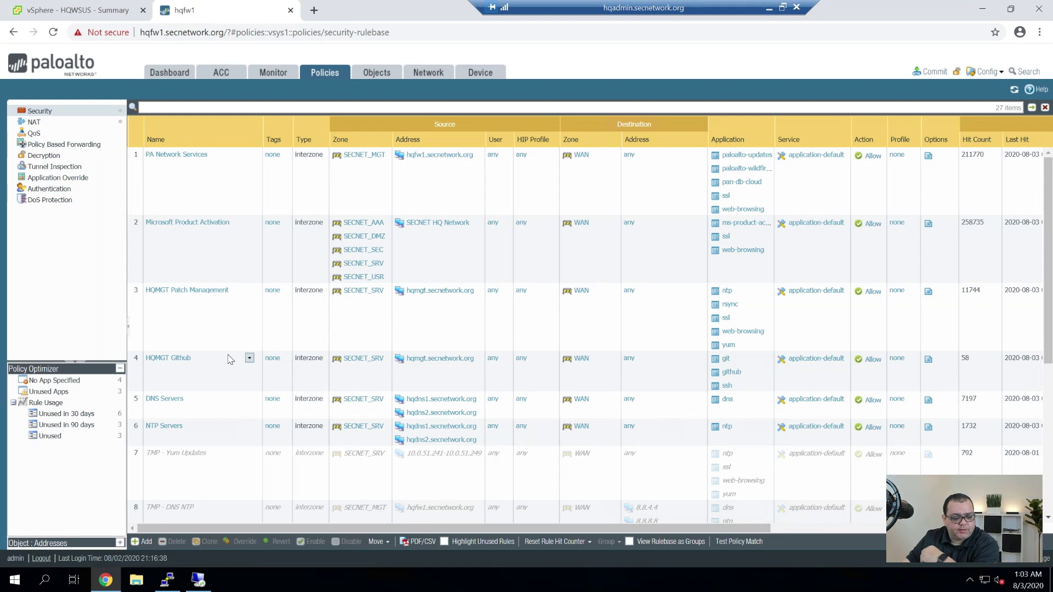
- With the Microsoft Product Activation rule selected, add a security policy rule named HQWSUS Patch Management with rule type interzone
click(189, 335)
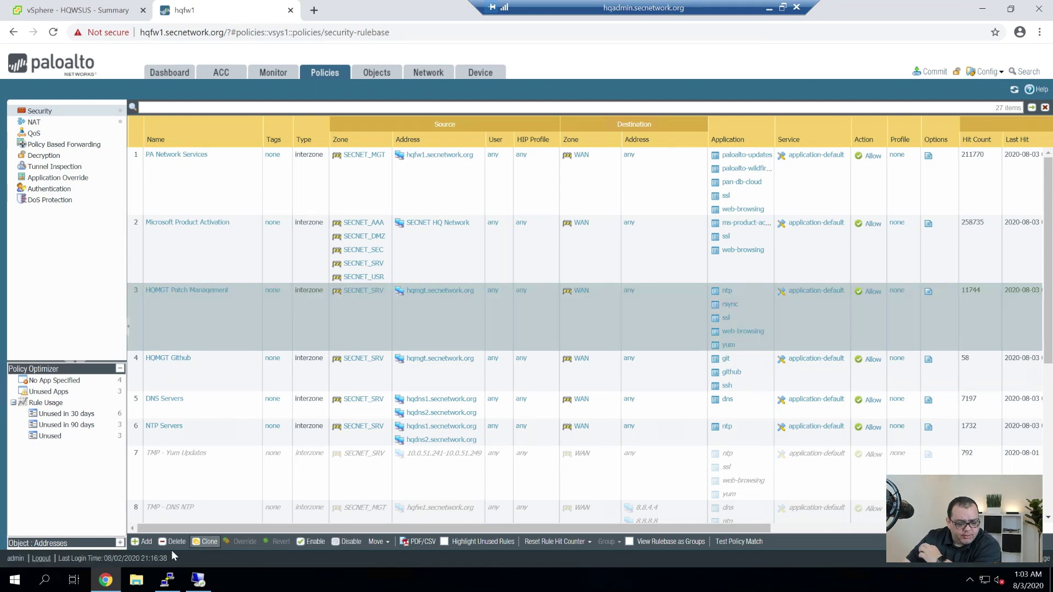
click(219, 253)
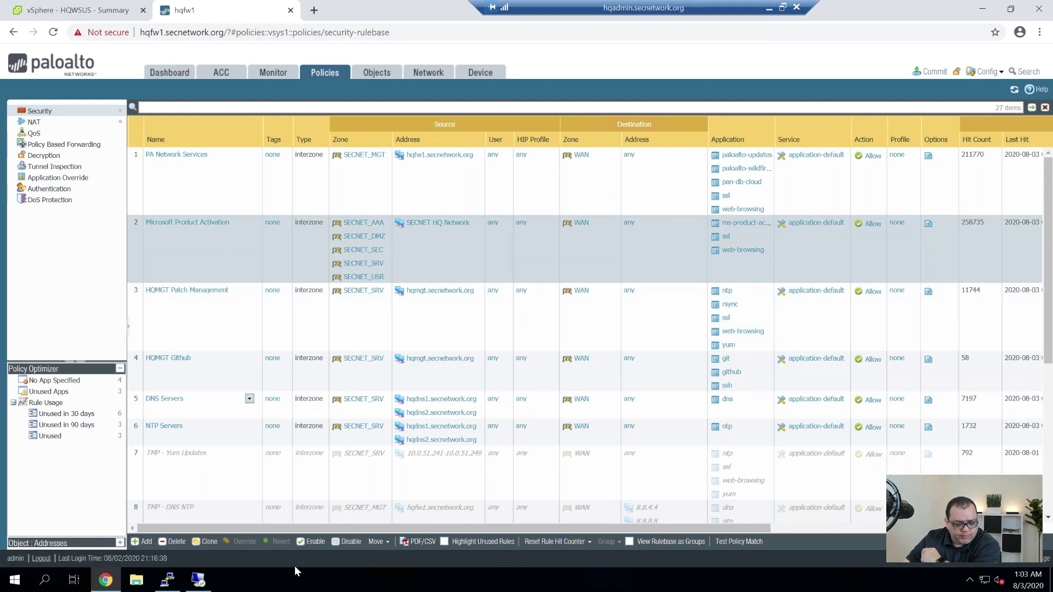
click(144, 542)
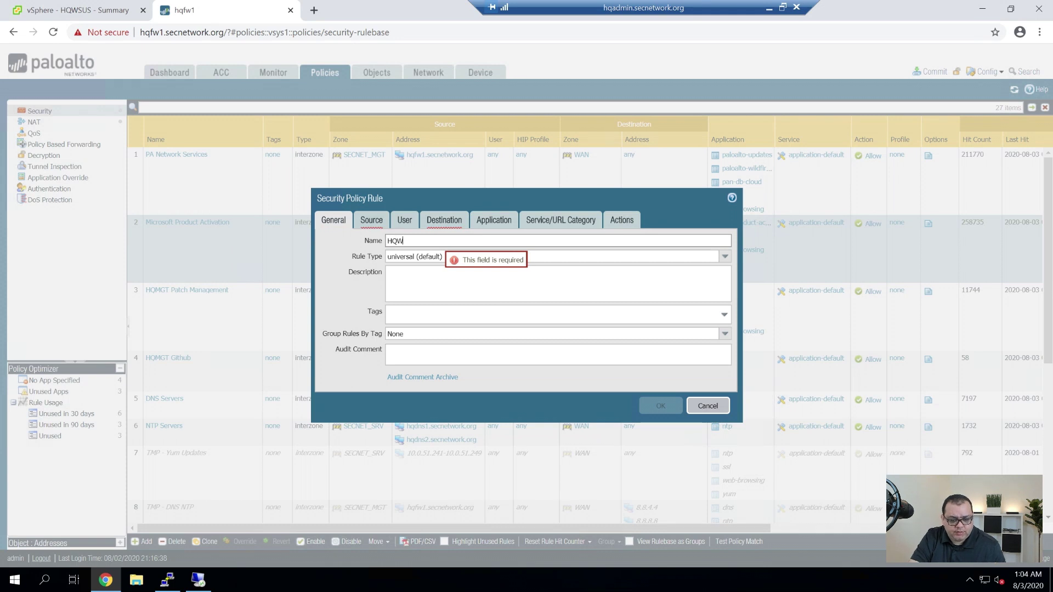
text(US P)
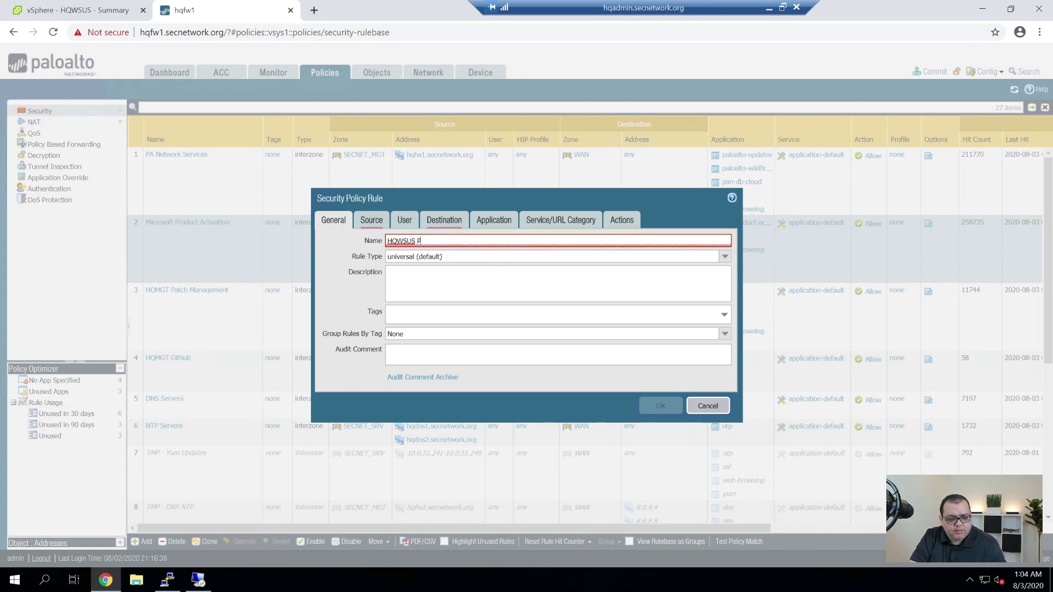
text(atch)
key(Tab)
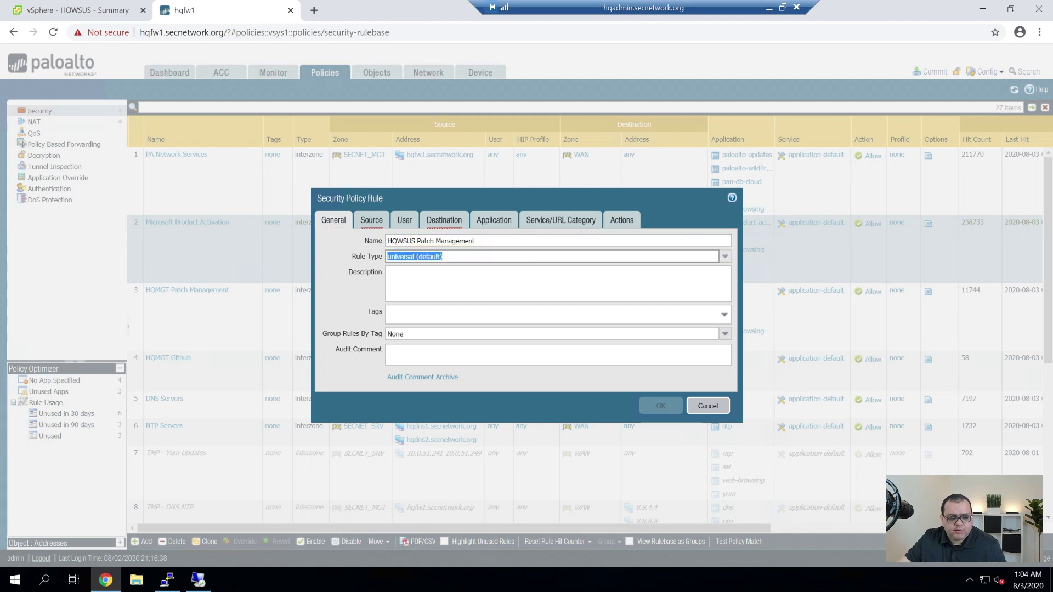
click(725, 256)
click(490, 294)
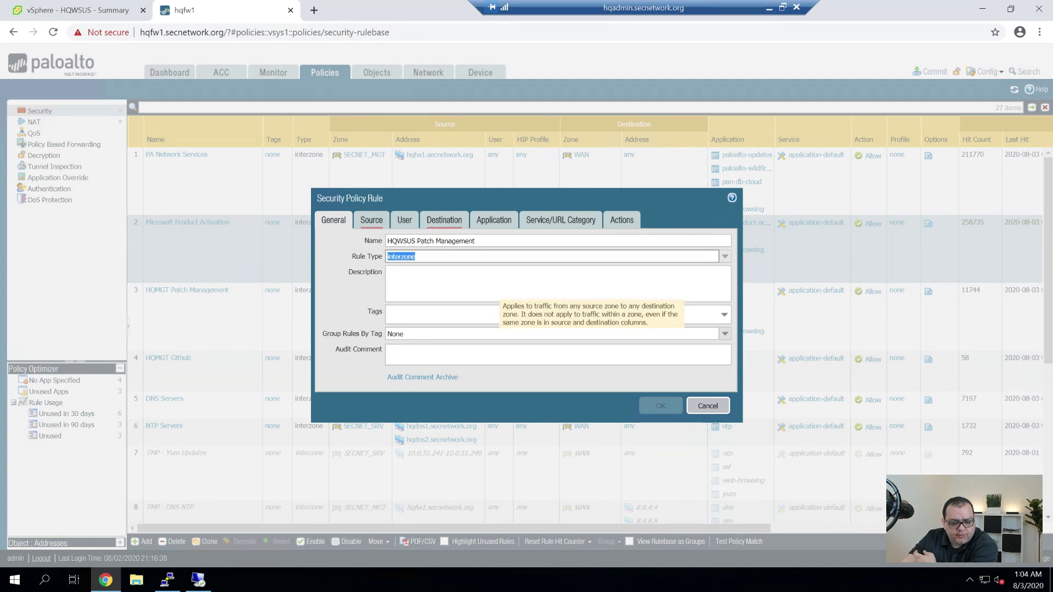
key(Tab)
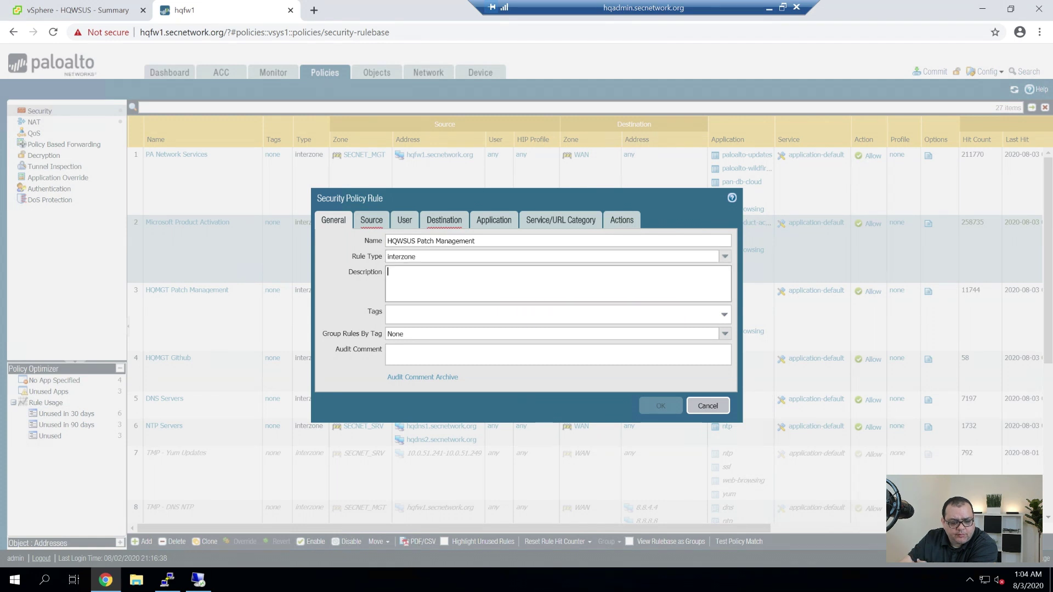
- Add SECNET_SRV as the source zone of the HQWSUS Patch Management rule
click(359, 222)
click(336, 374)
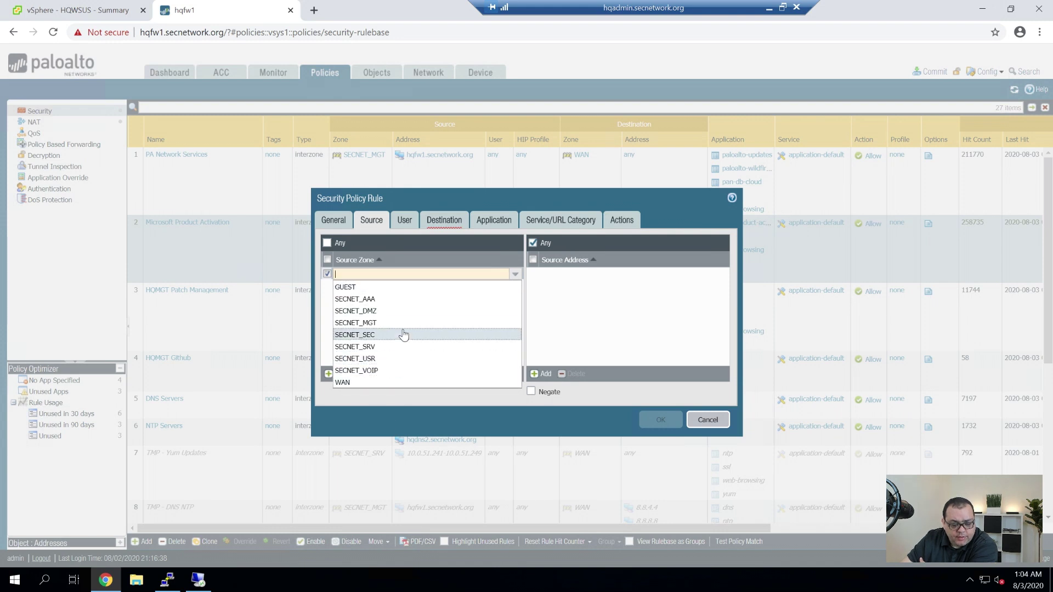
click(366, 346)
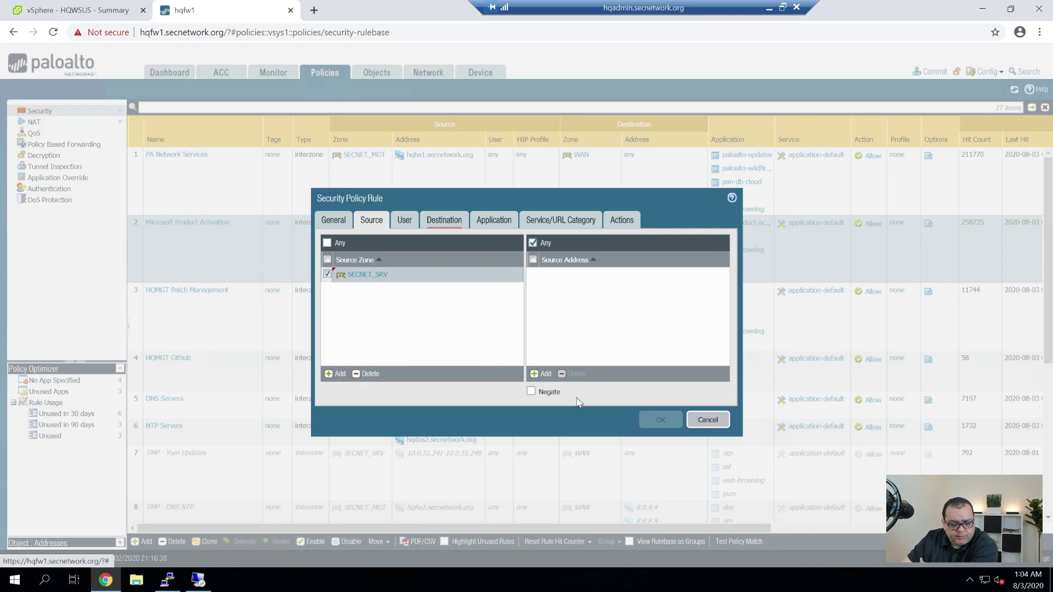
- Create the IP Netmask address object hqwsus.secnetwork.org with address 10.0.51.81 as the rule's source address
click(542, 374)
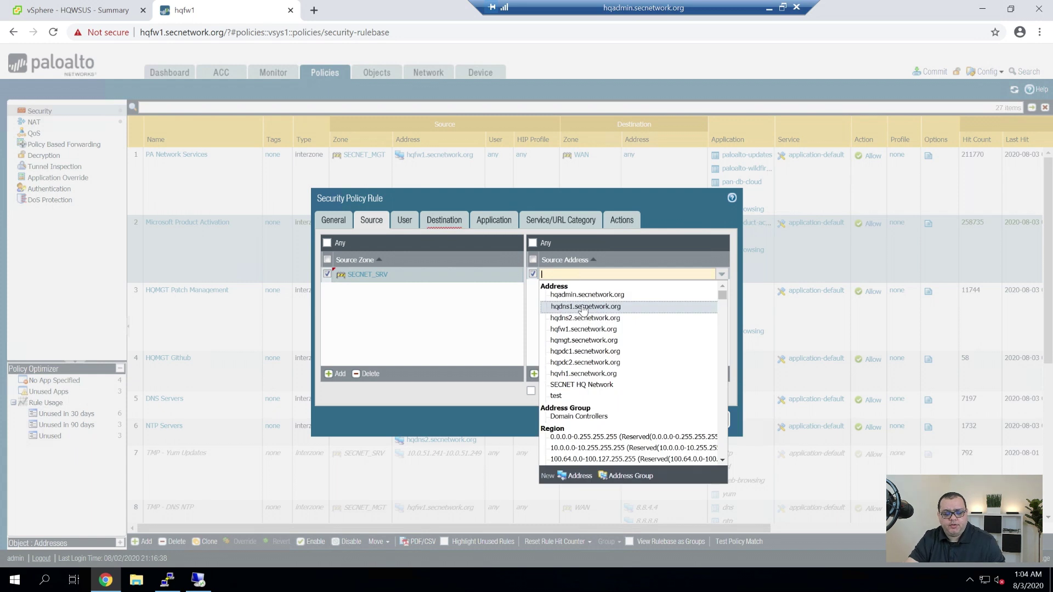
click(577, 476)
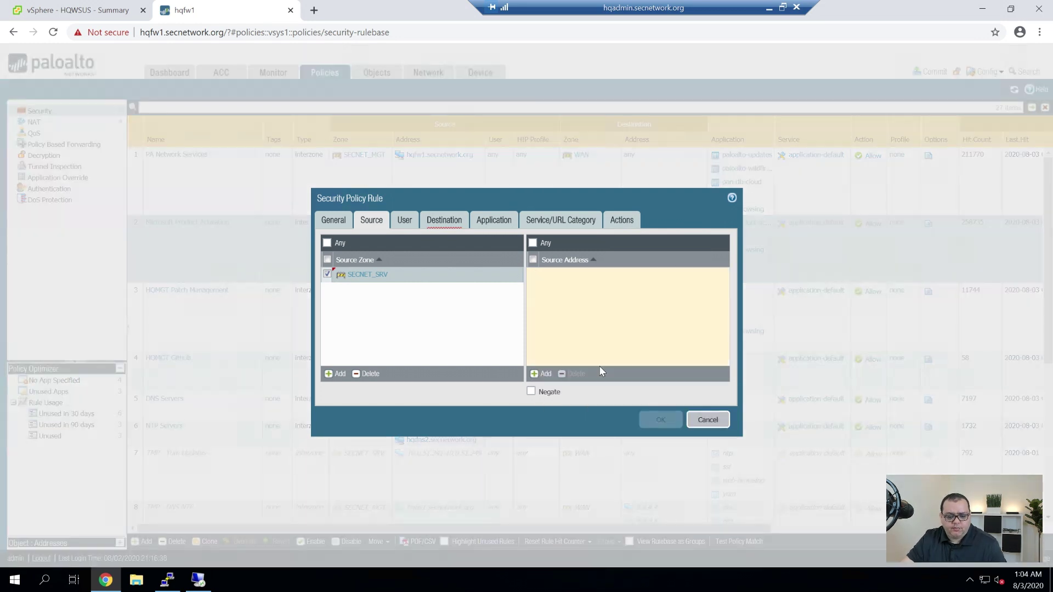
text(hqwsus.se)
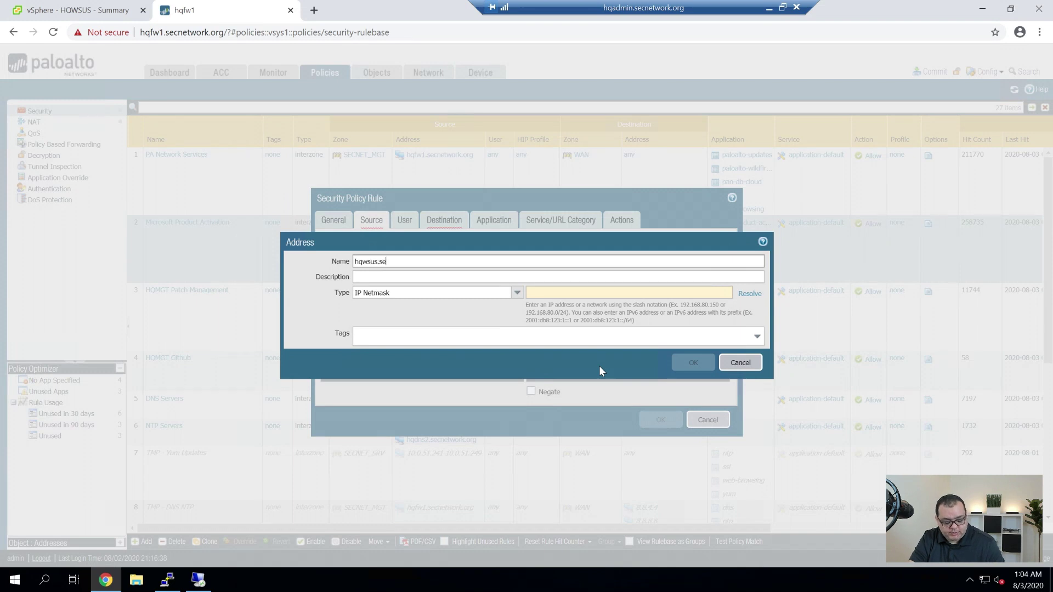
text(cnetwork.org)
key(Tab)
key(Tab)
key(Tab)
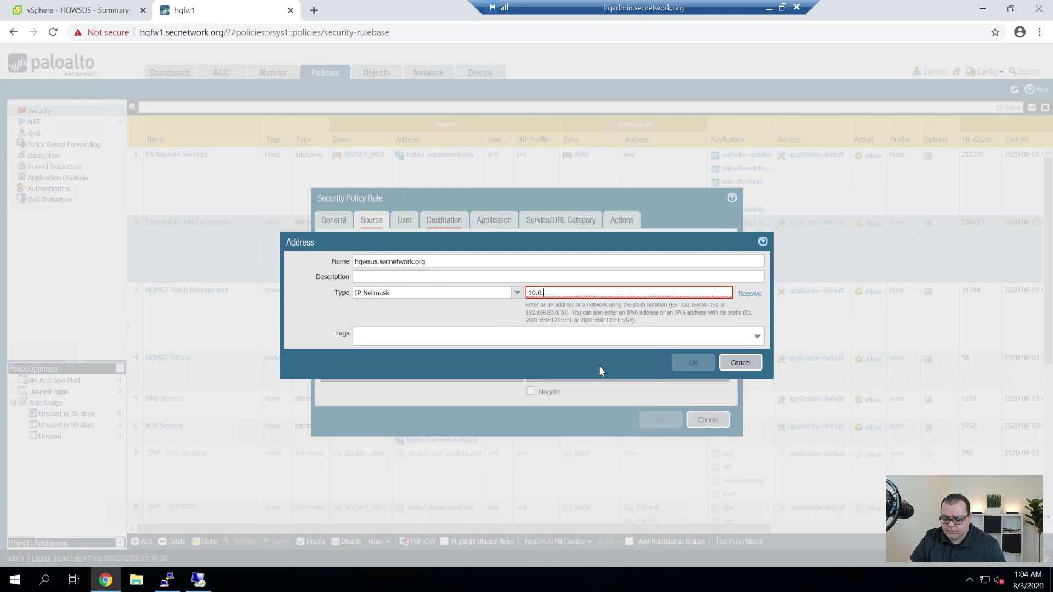
text(51.81)
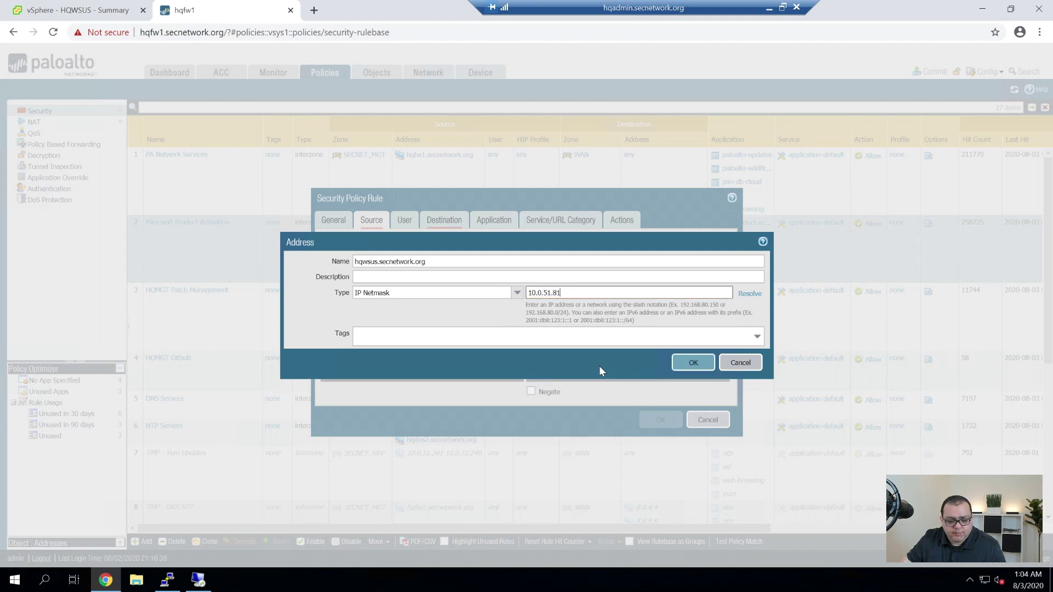
click(694, 363)
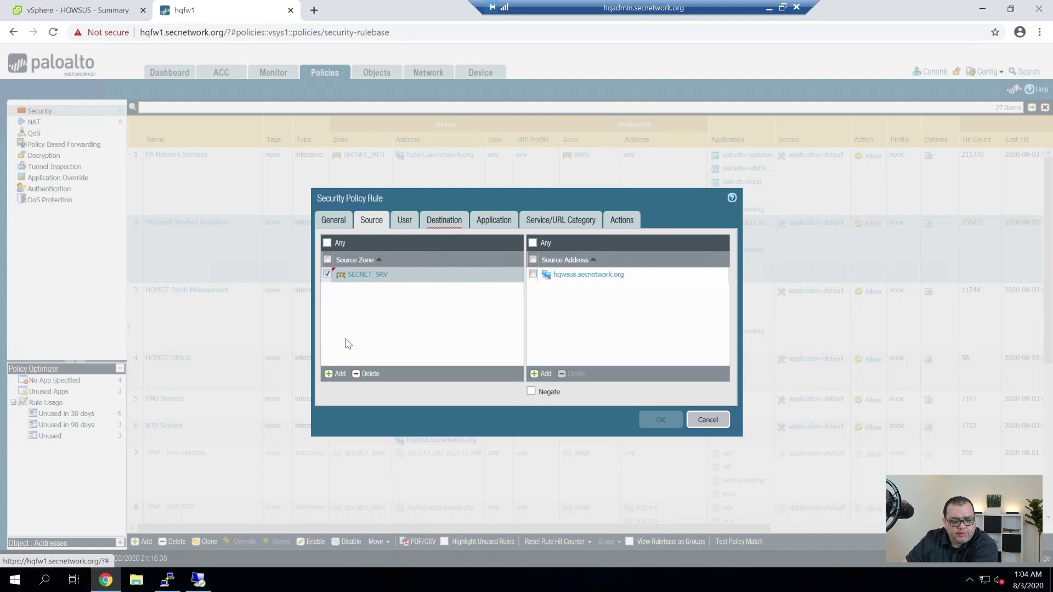
- Add WAN as the destination zone of the HQWSUS Patch Management rule
click(444, 220)
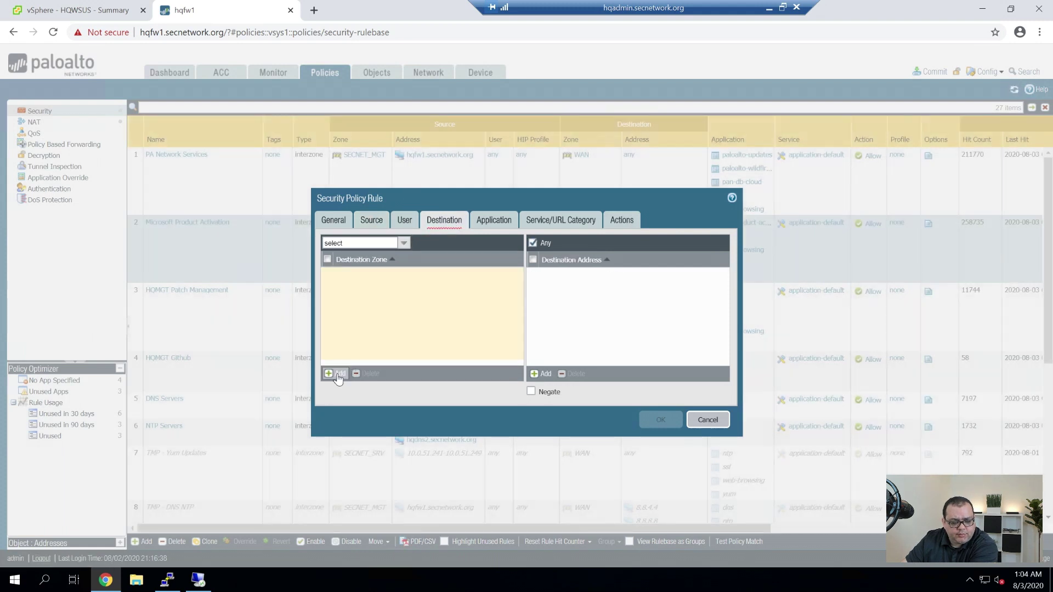
click(336, 373)
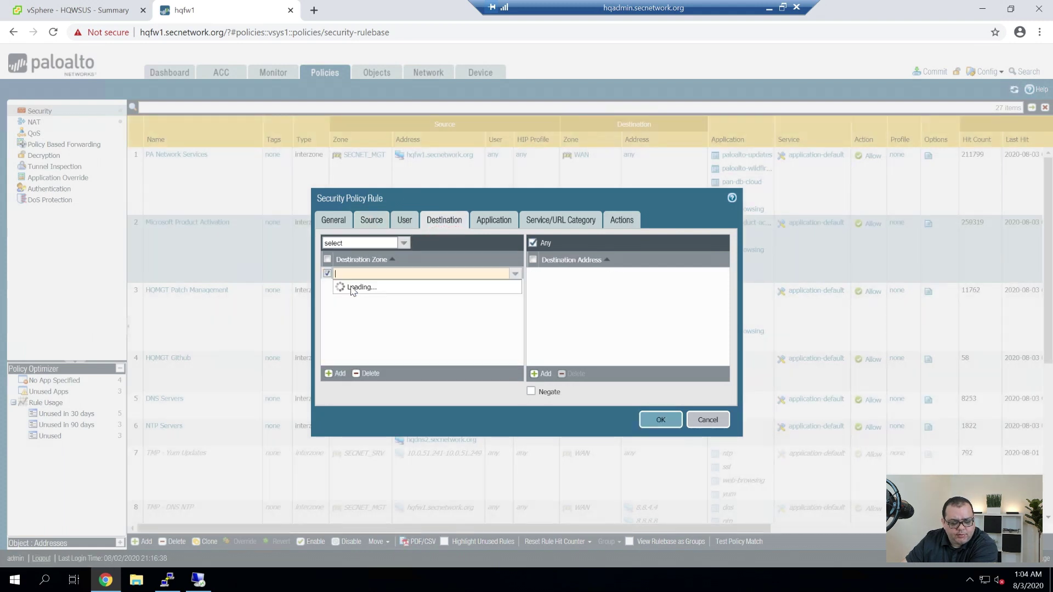
click(342, 381)
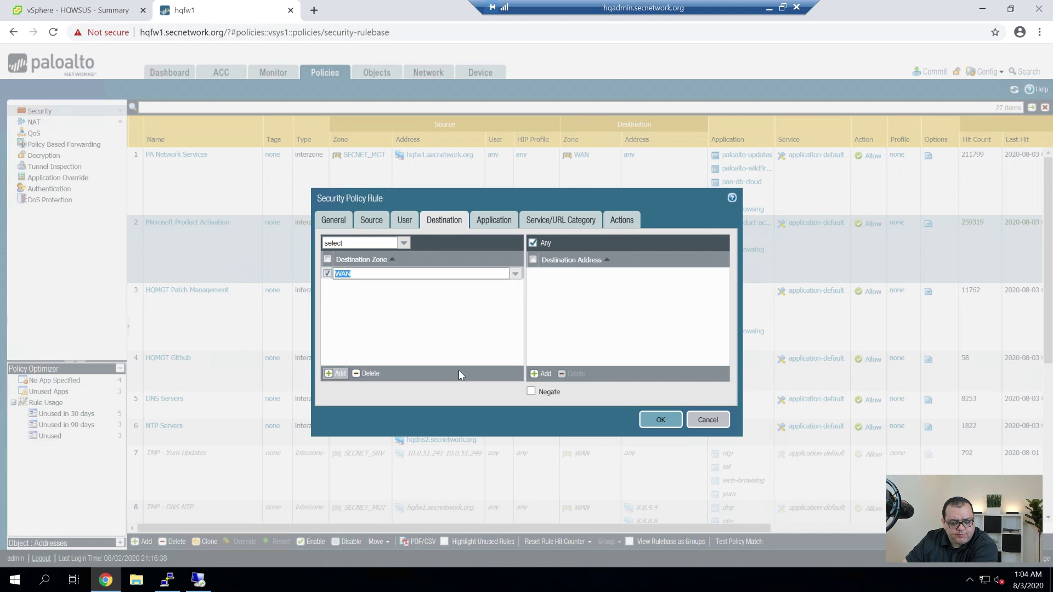
- Add the applications web-browsing, ssl and ms-update to the HQWSUS Patch Management rule
click(480, 226)
click(331, 375)
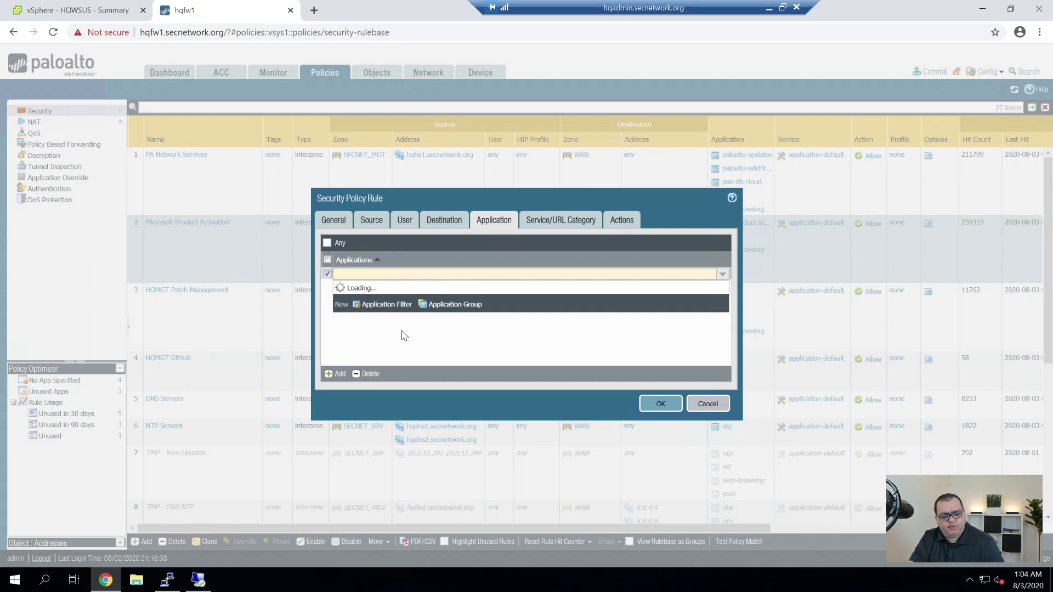
text(web-br)
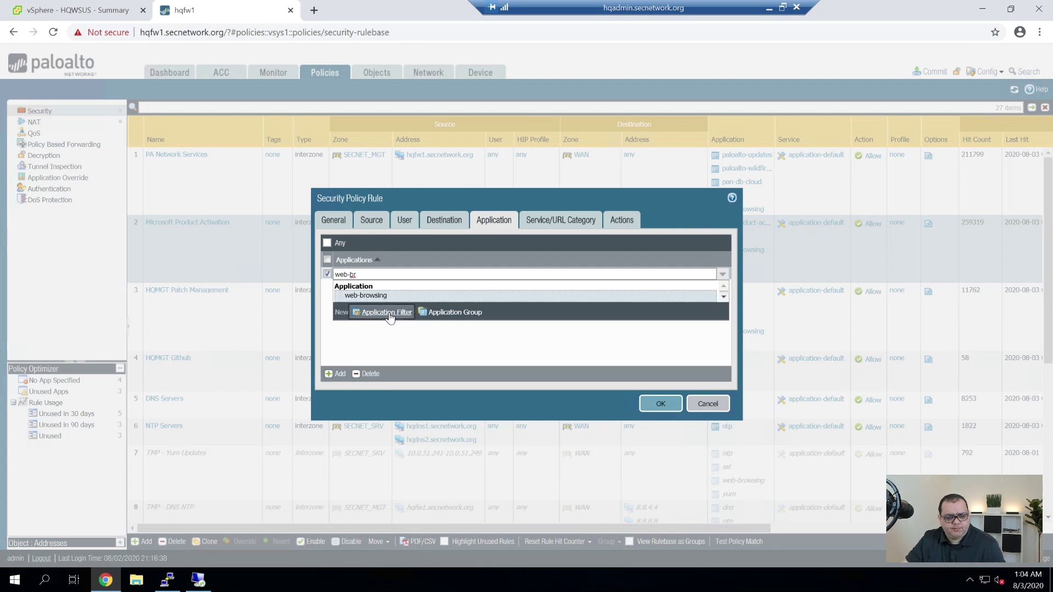
click(380, 298)
click(335, 374)
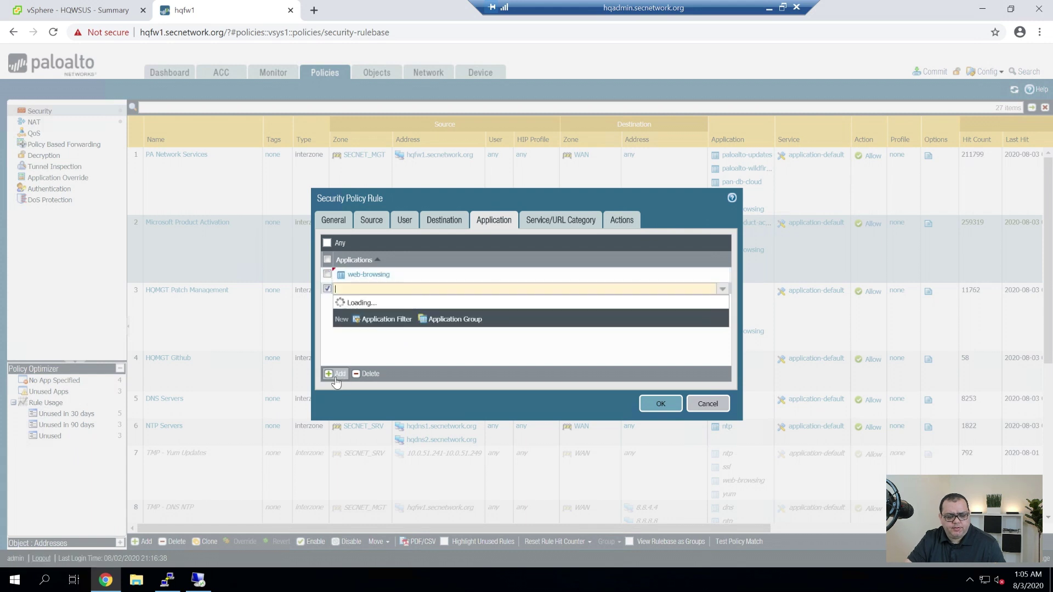
text(ssl)
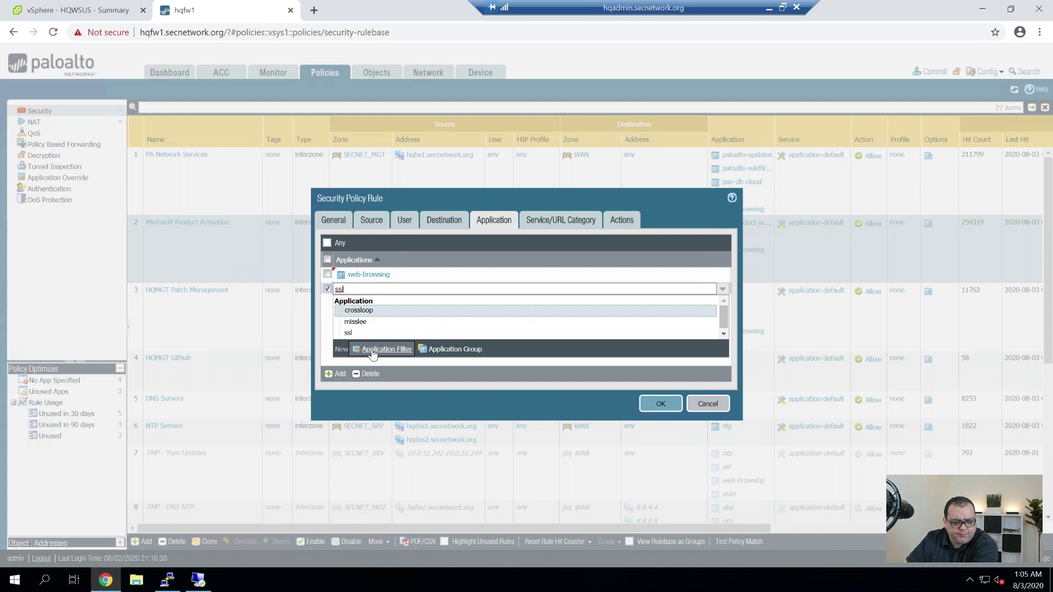
click(362, 332)
click(334, 374)
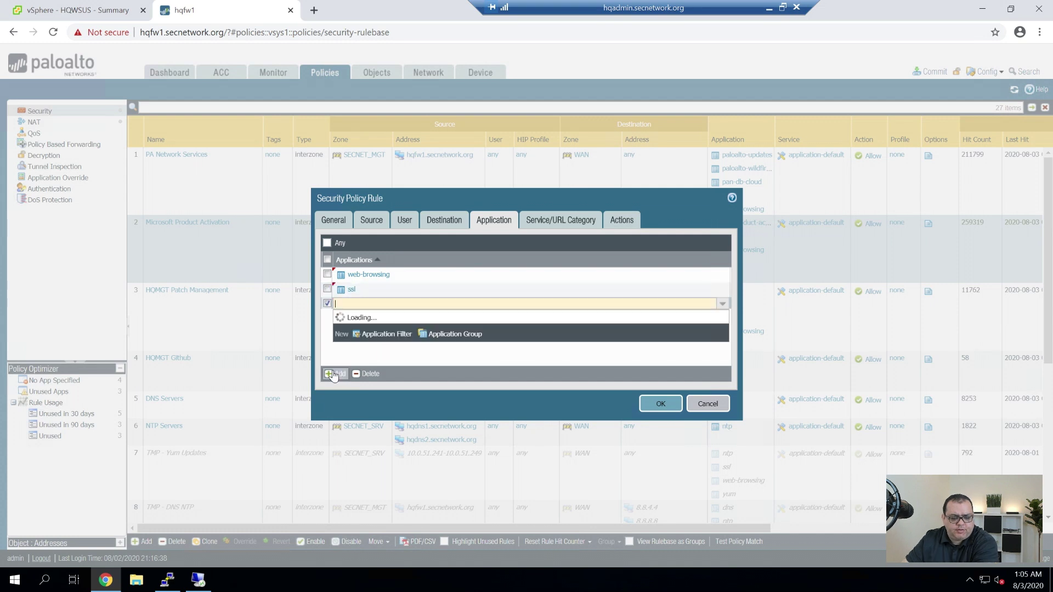
text(ms-update)
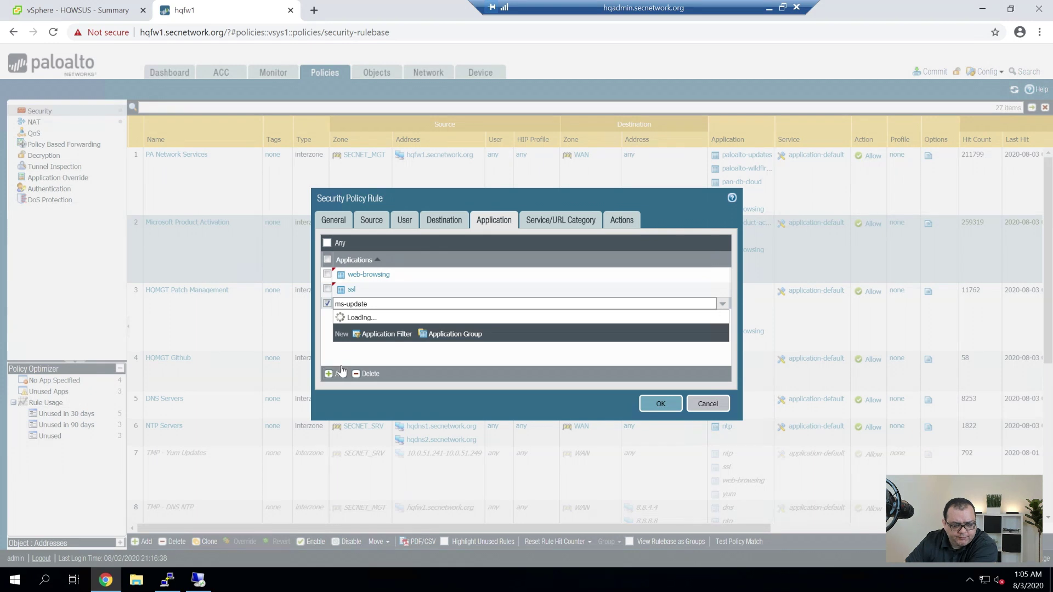
click(376, 326)
click(427, 332)
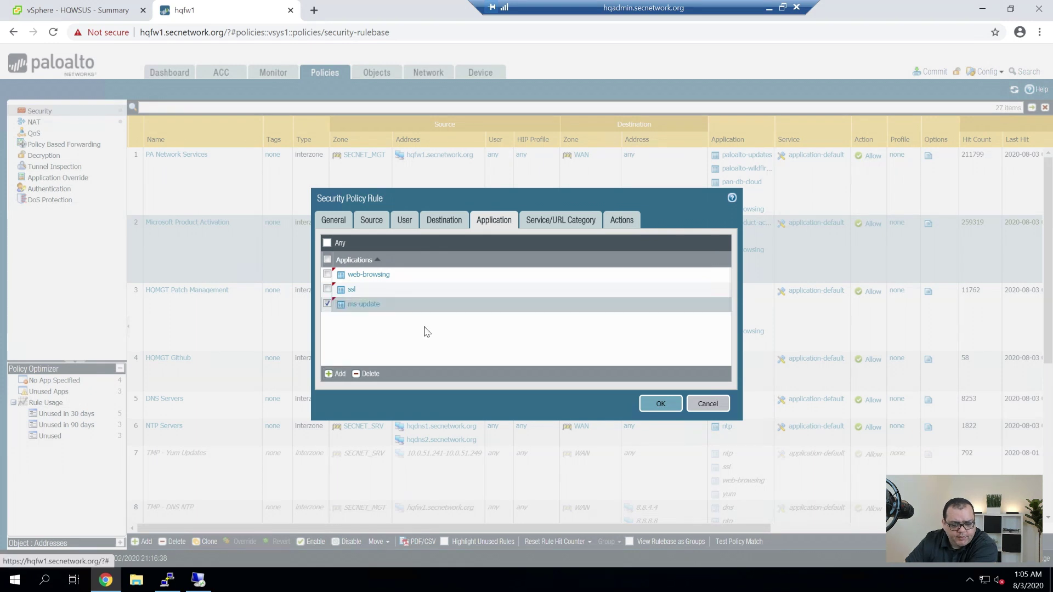
click(542, 220)
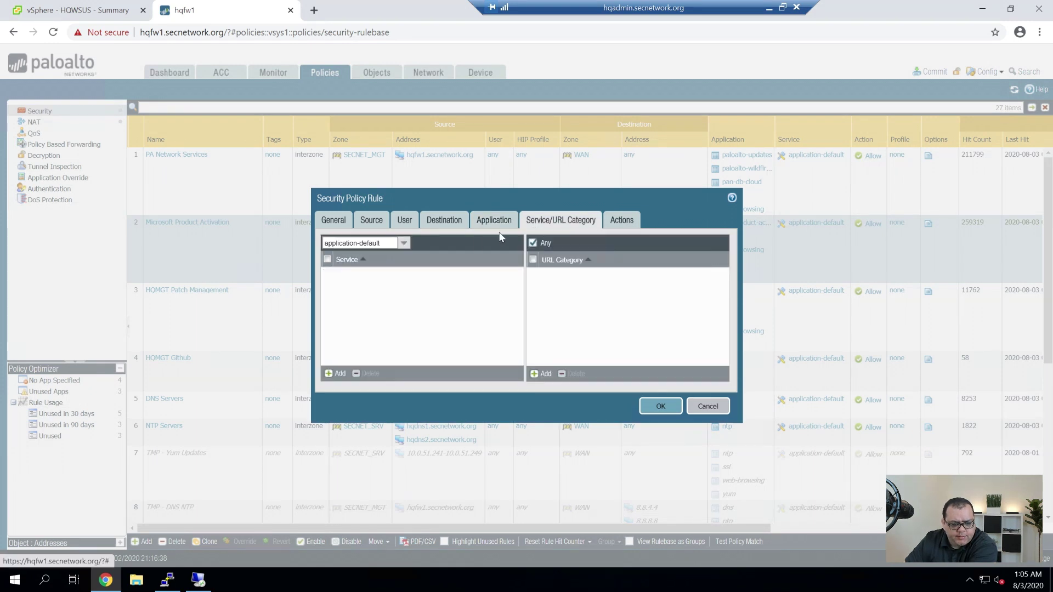
click(630, 220)
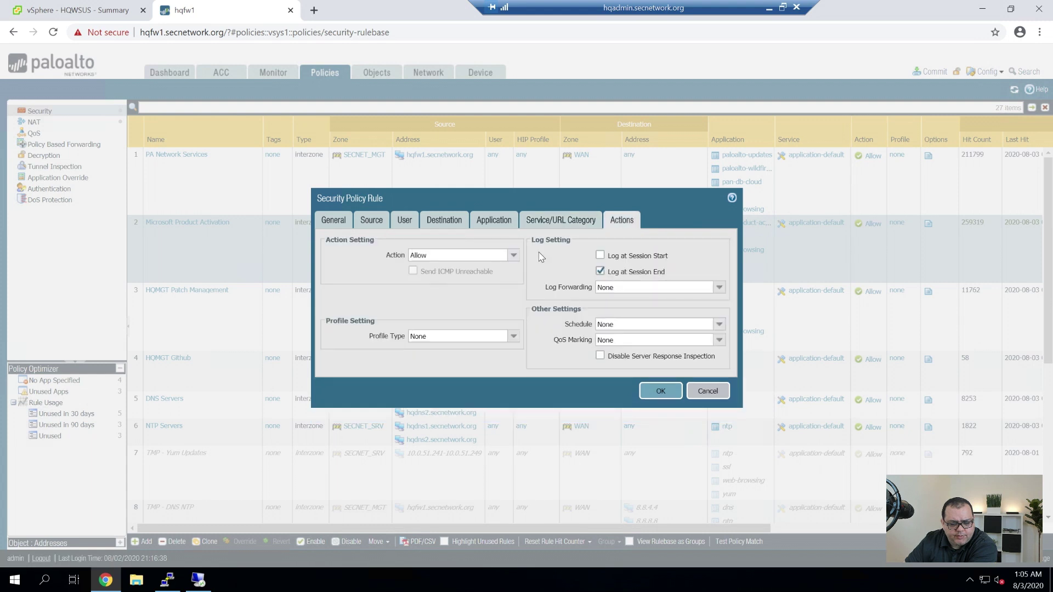
click(514, 337)
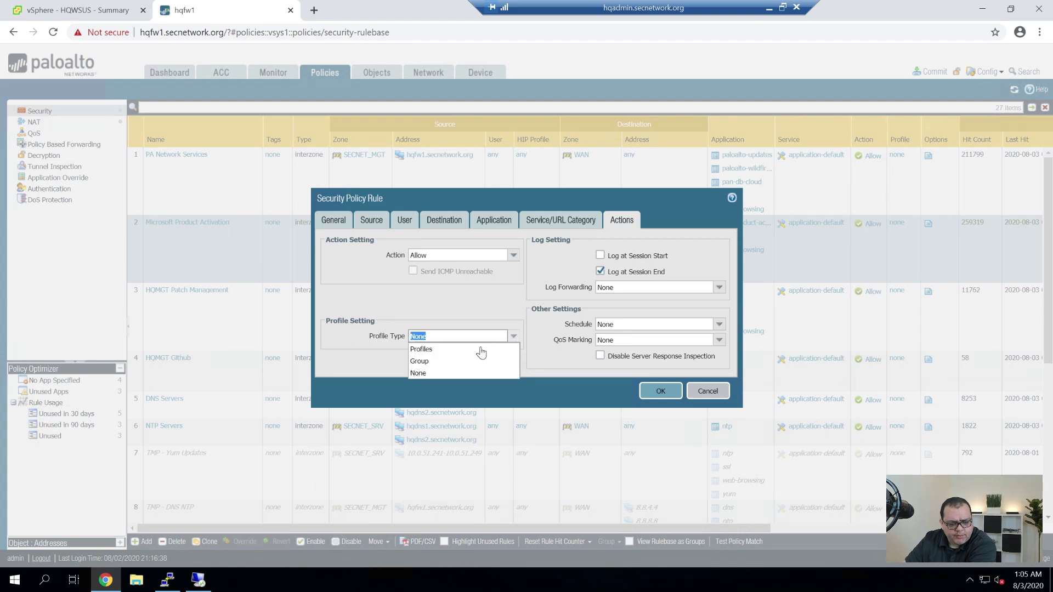
click(467, 355)
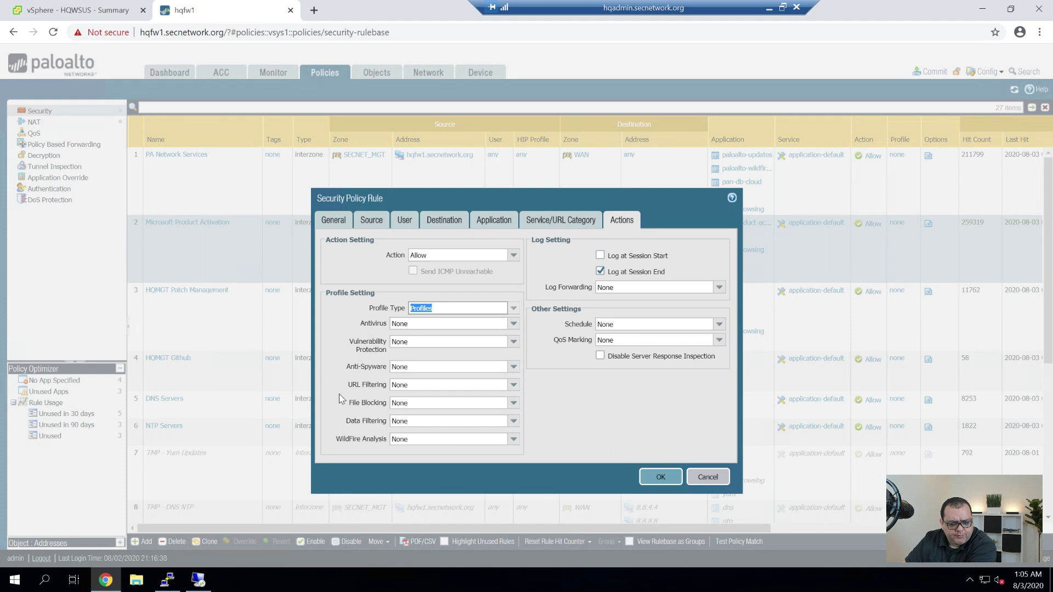
click(513, 385)
click(515, 386)
click(516, 387)
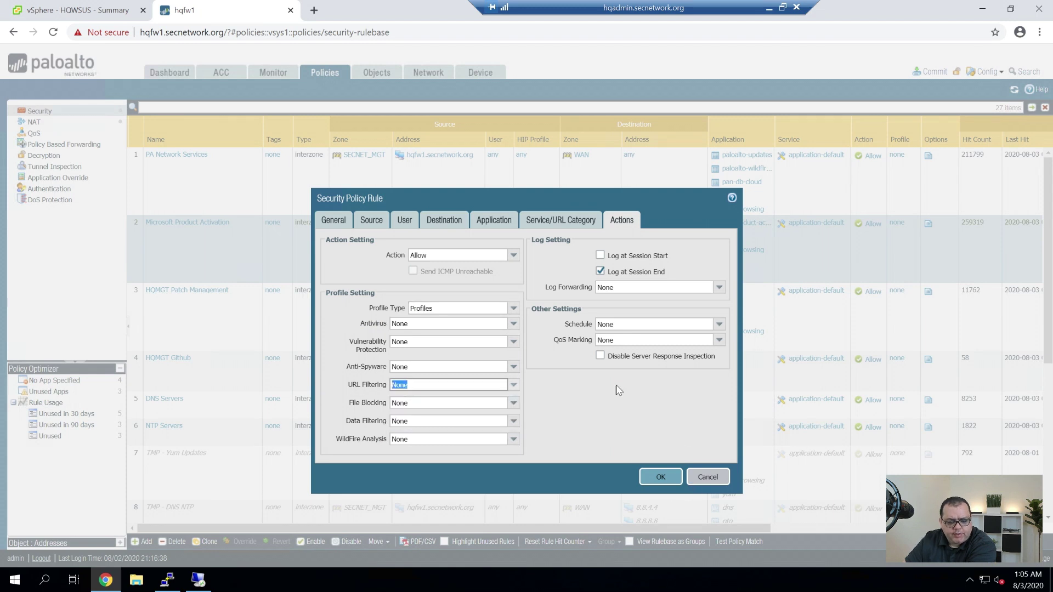
click(514, 308)
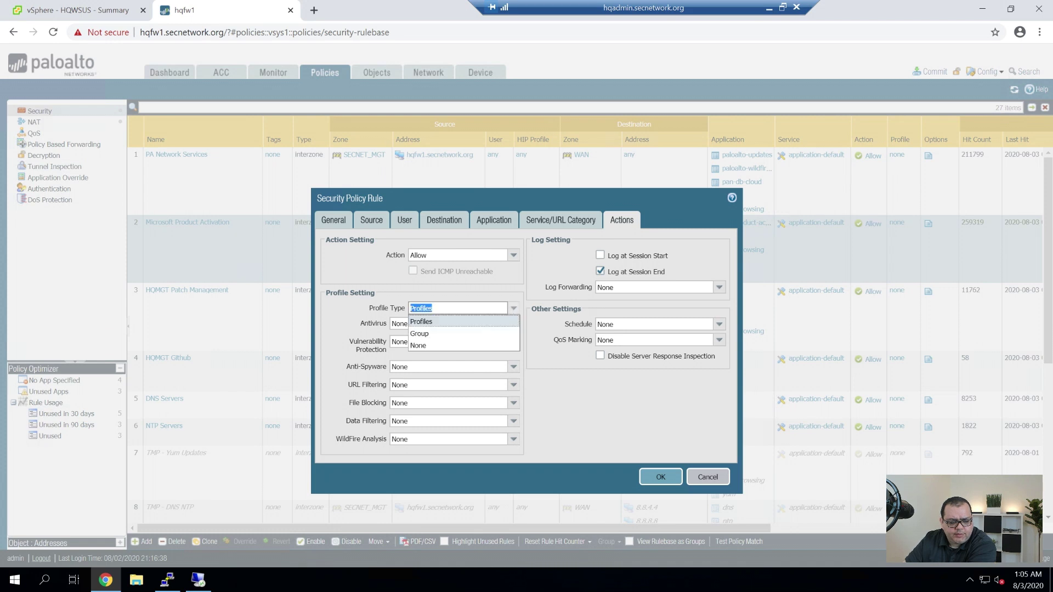
click(422, 330)
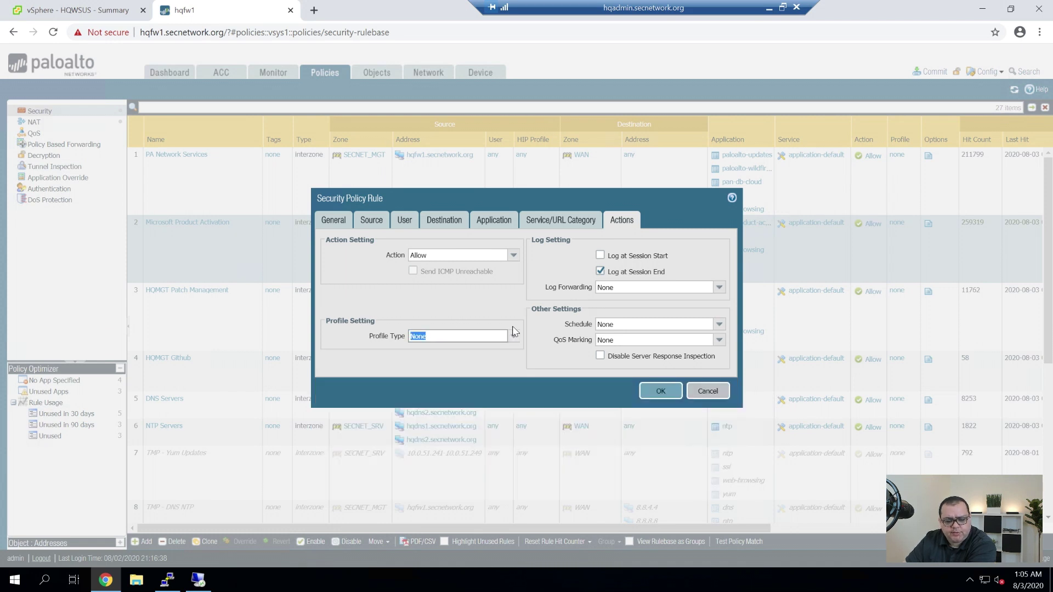
- Save the HQWSUS Patch Management rule with the action Allow and profile type None
click(655, 393)
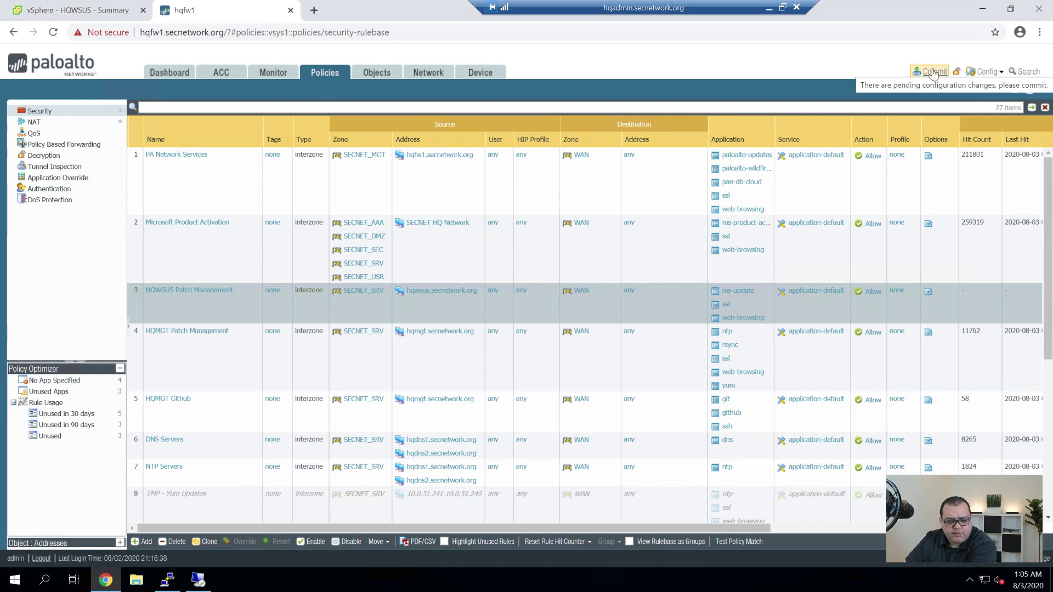
- With the PDC to NTP rule selected, add a security policy rule named SECNET HQWSUS Patch Management with rule type interzone
scroll(340, 417, down, 5)
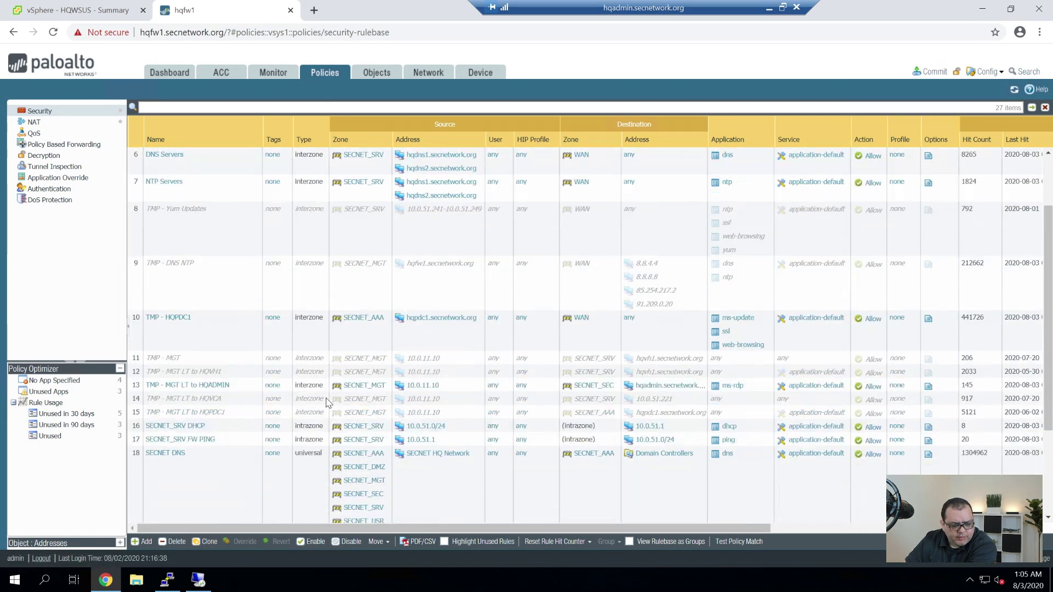
scroll(187, 392, down, 8)
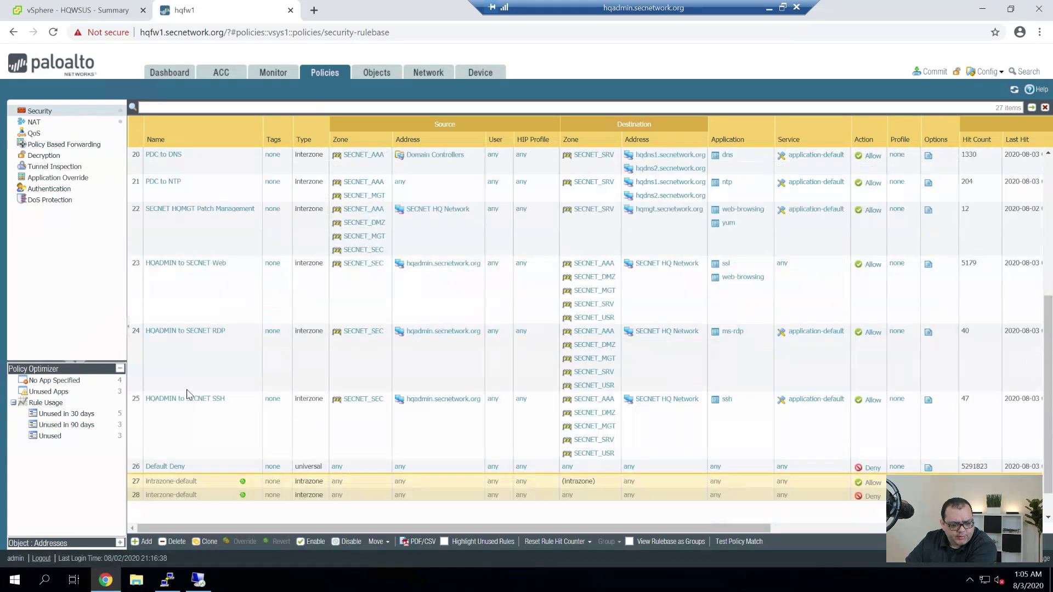
scroll(187, 393, up, 3)
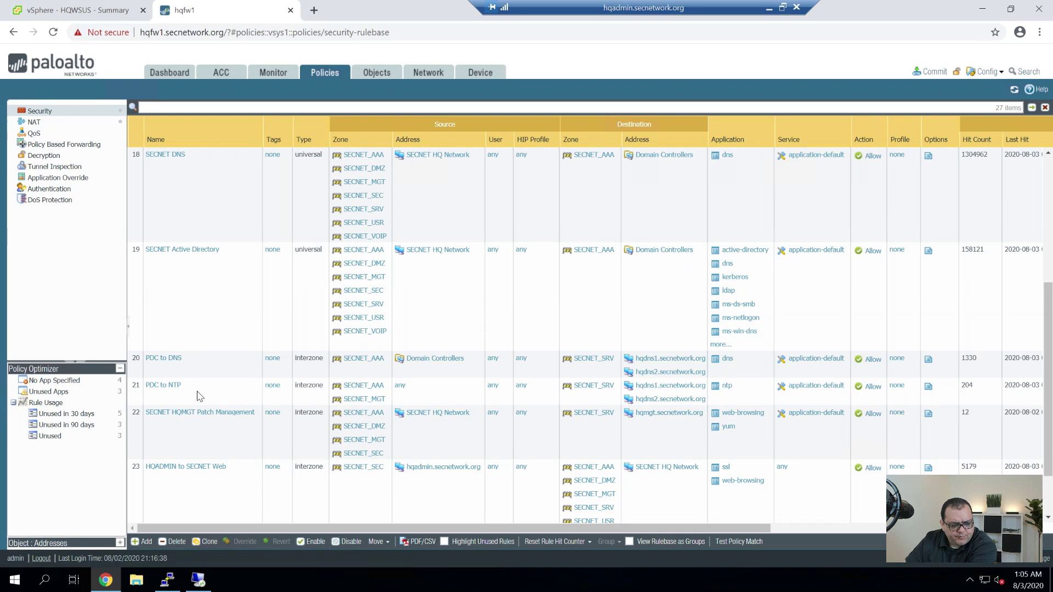
click(205, 441)
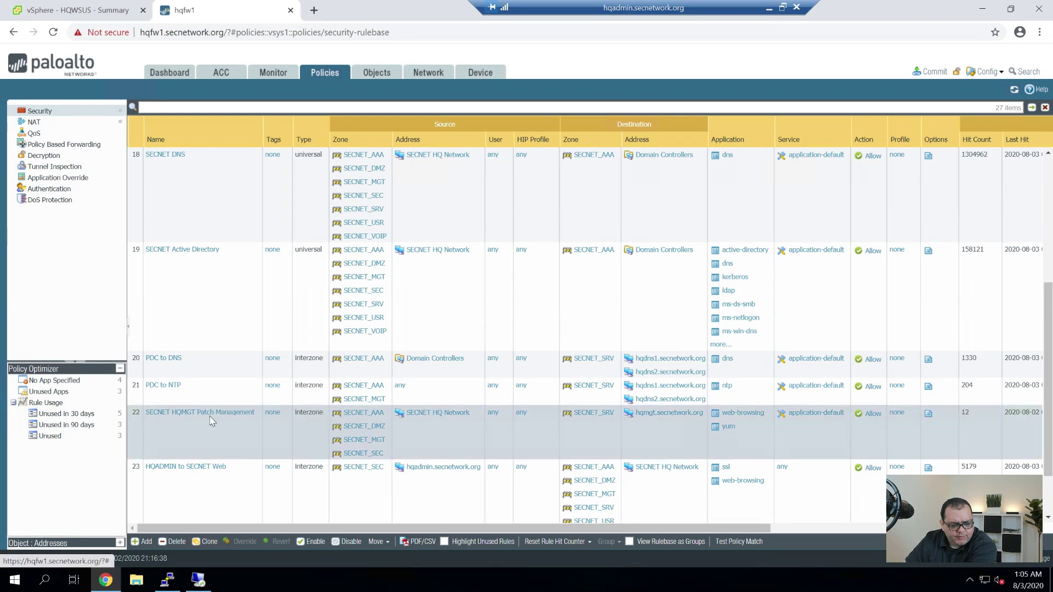
click(213, 396)
click(144, 541)
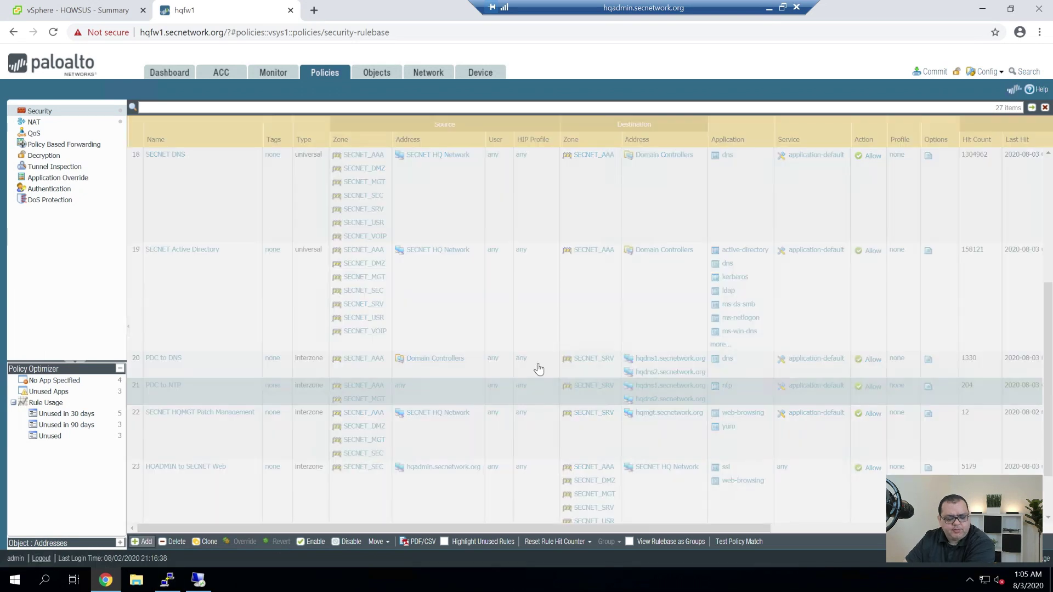
text(SECNET HQW)
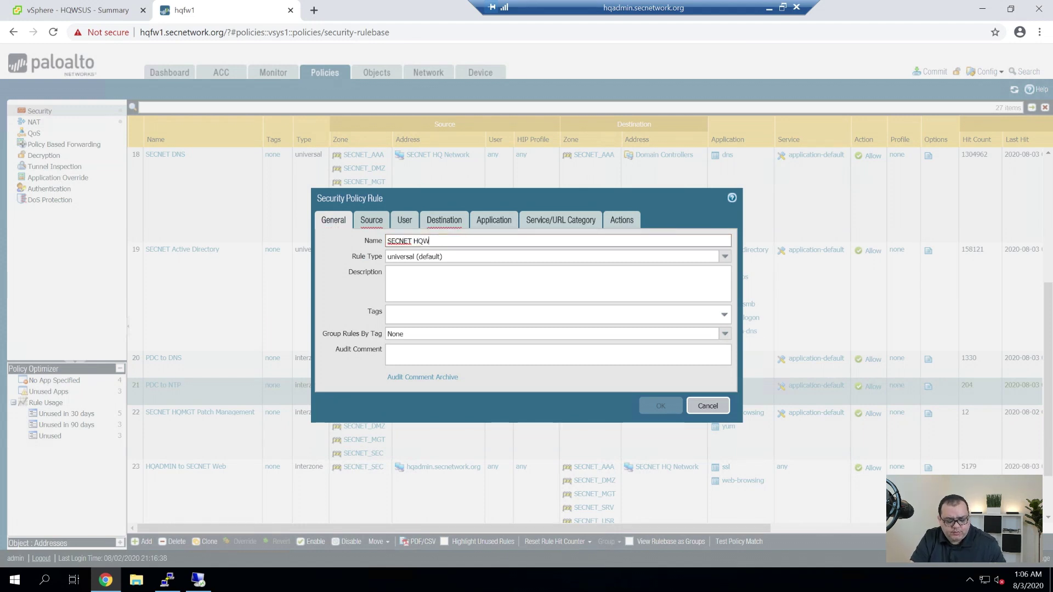
text(SUS Patch Management)
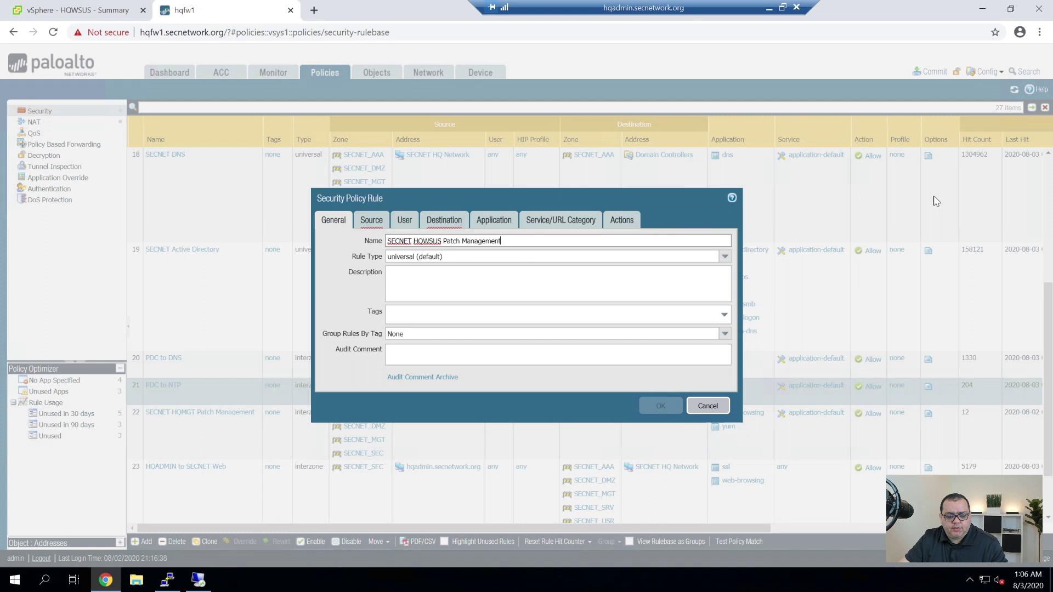
click(724, 256)
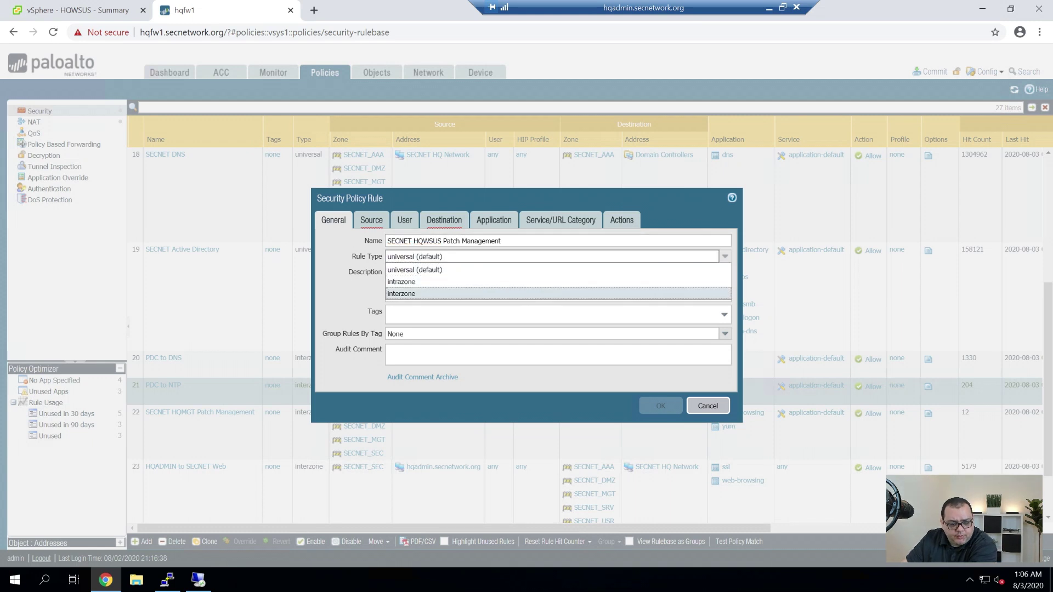
click(493, 294)
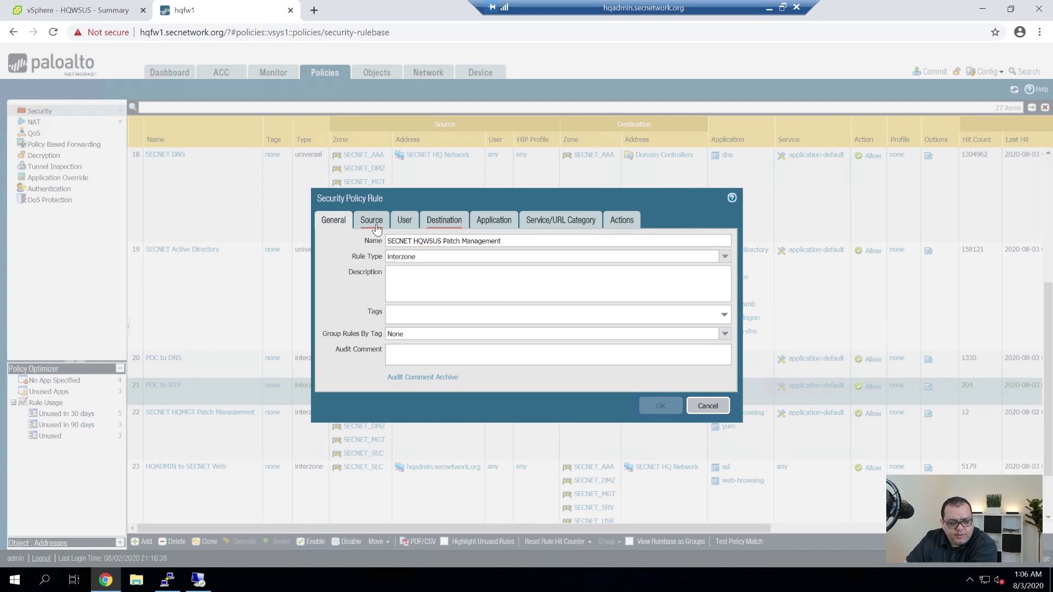
- Add SECNET_AAA, SECNET_DMZ, SECNET_MGT, SECNET_SEC, SECNET_SRV and SECNET_USR as source zones of the SECNET HQWSUS Patch Management rule
click(374, 224)
click(333, 374)
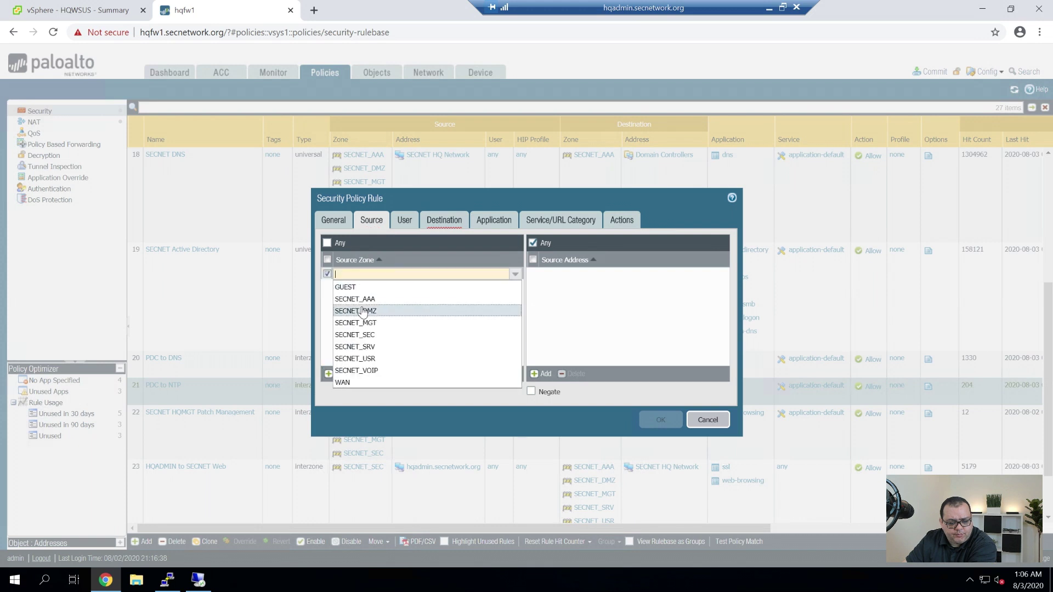
click(354, 299)
click(334, 373)
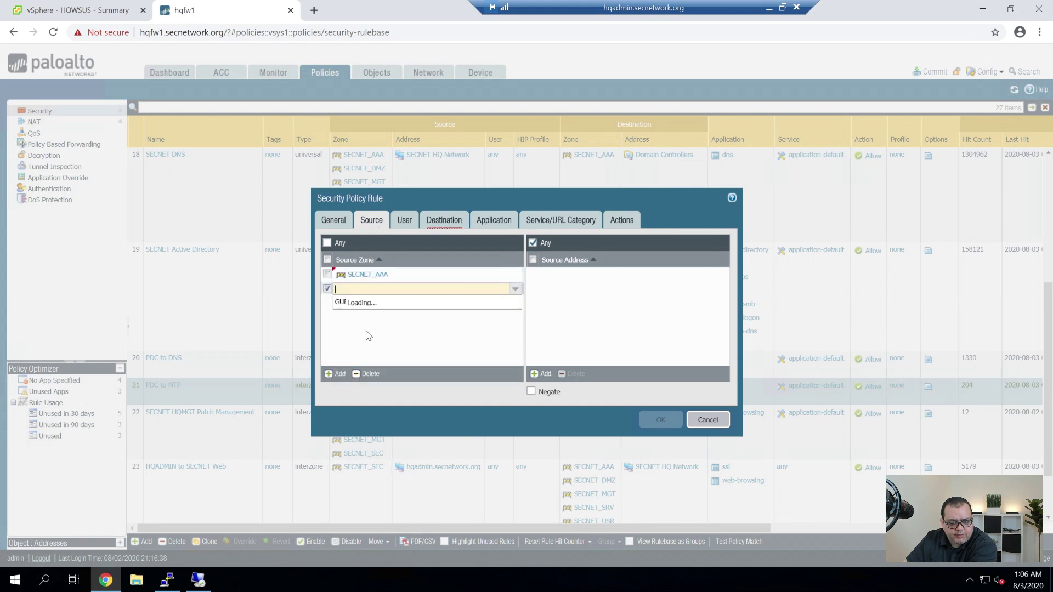
click(365, 325)
click(334, 374)
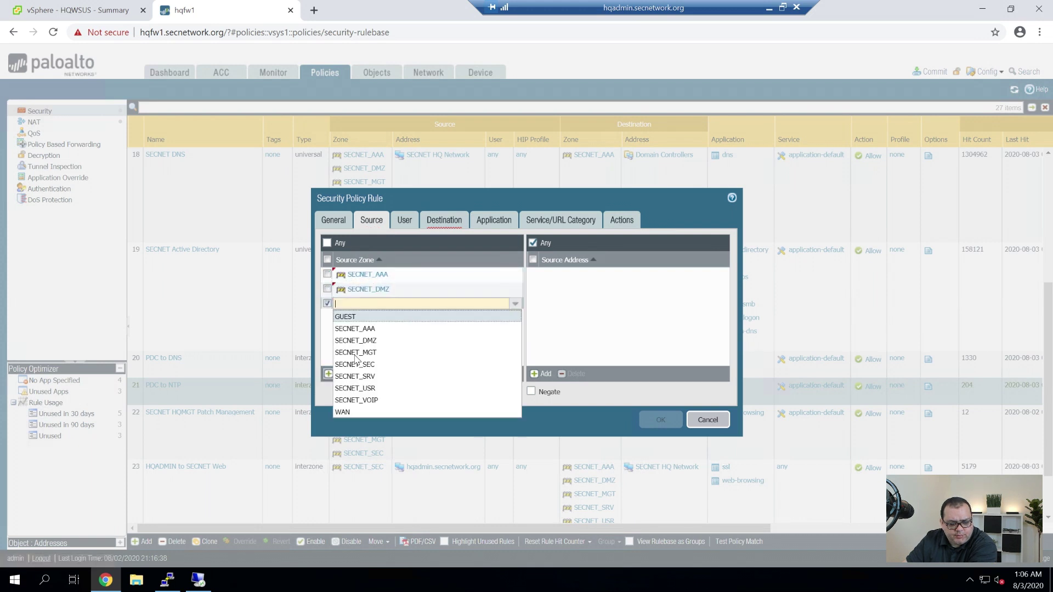
click(387, 350)
click(334, 374)
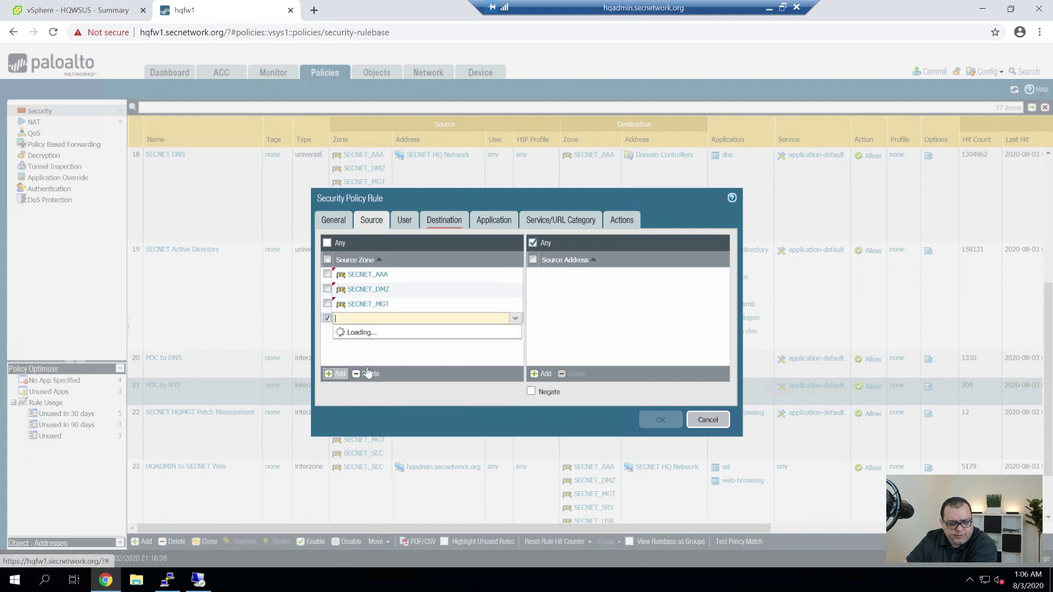
click(387, 379)
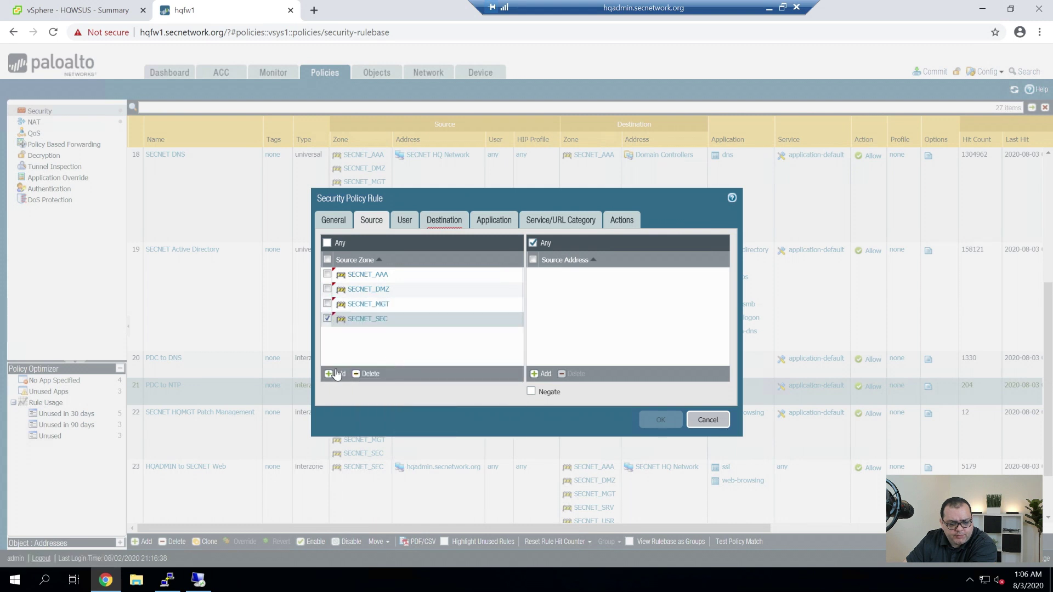
click(328, 380)
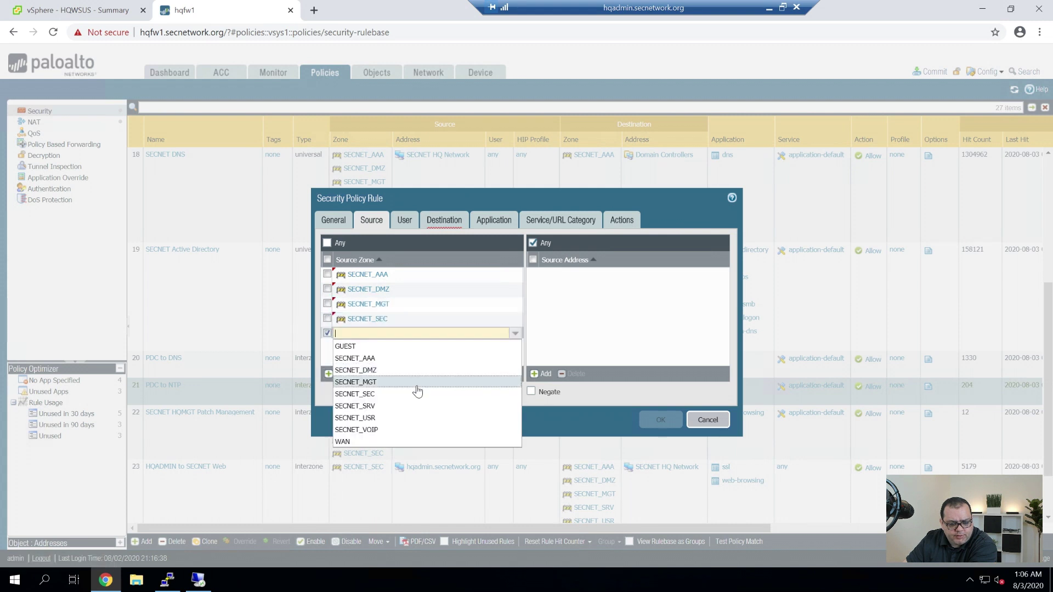
click(386, 407)
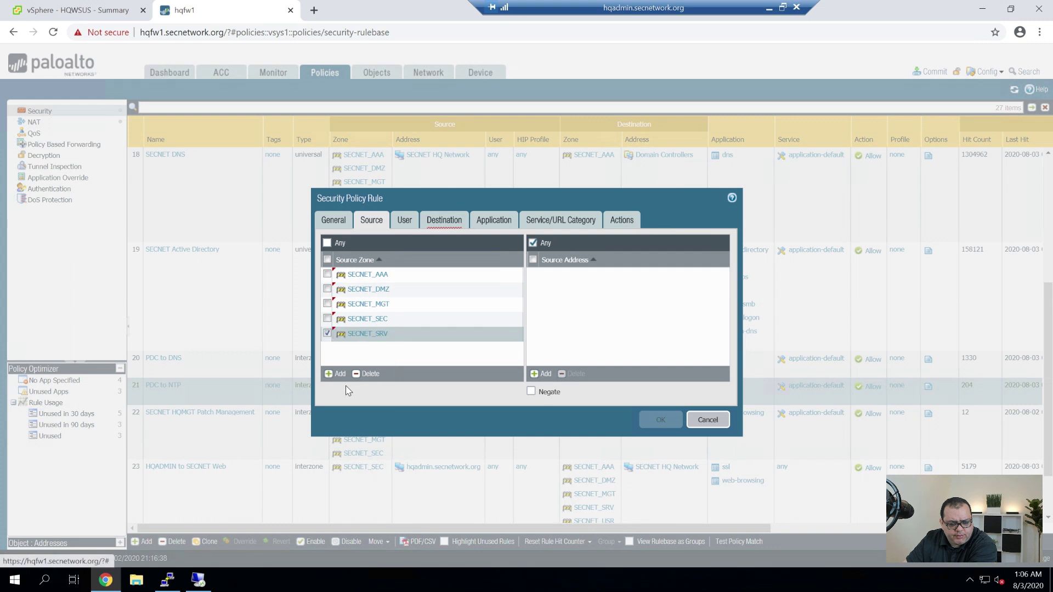
click(337, 374)
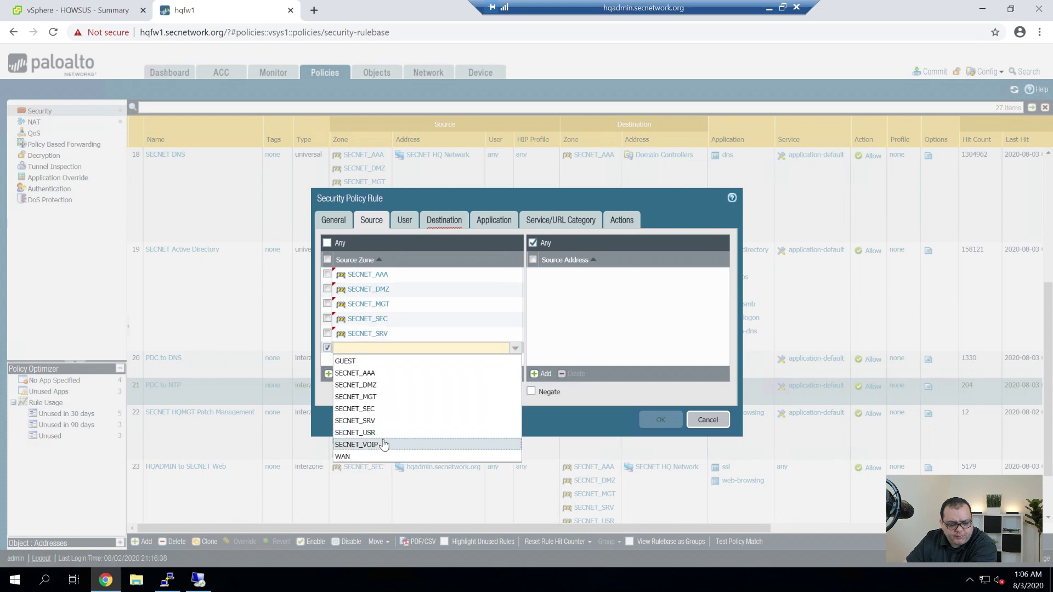
click(384, 434)
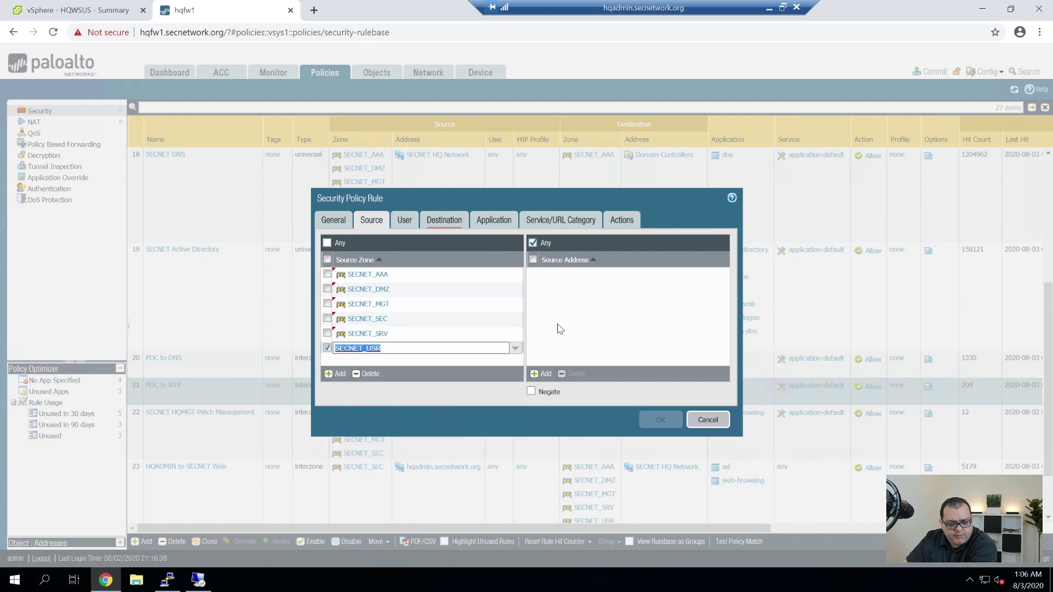
click(540, 374)
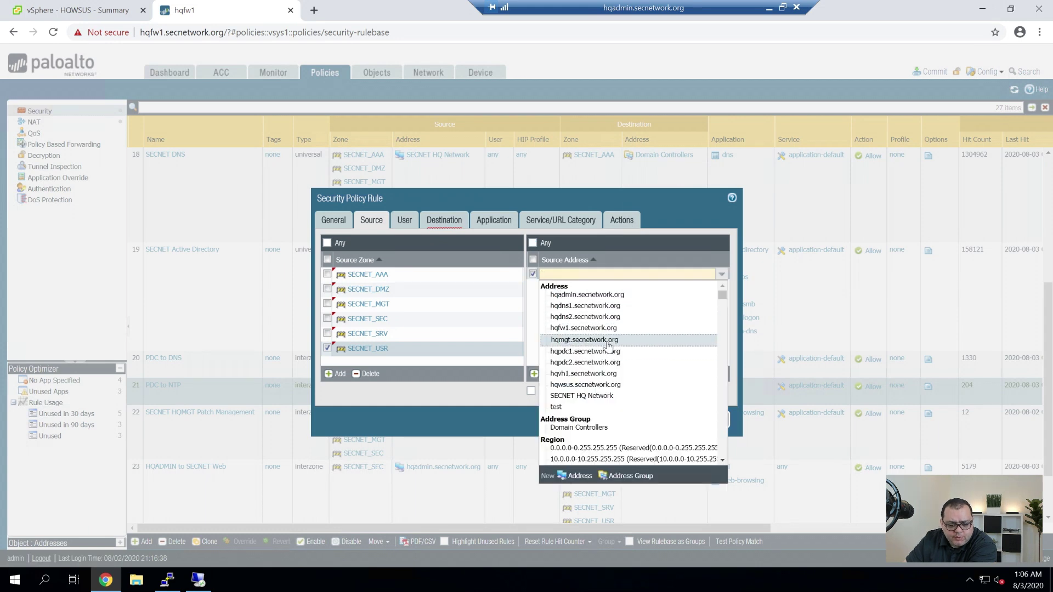
click(602, 385)
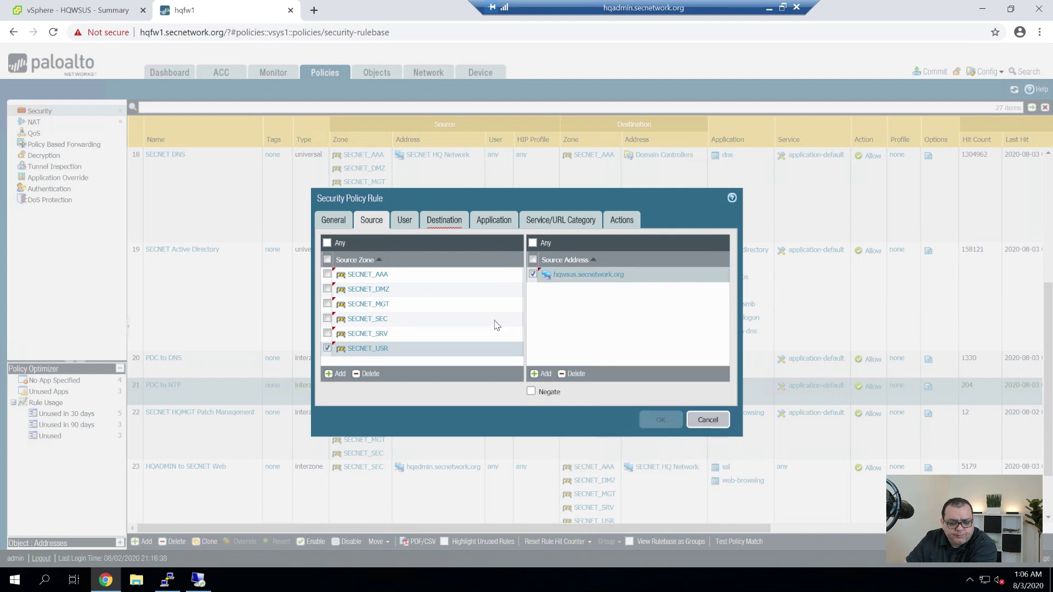
click(439, 220)
click(331, 374)
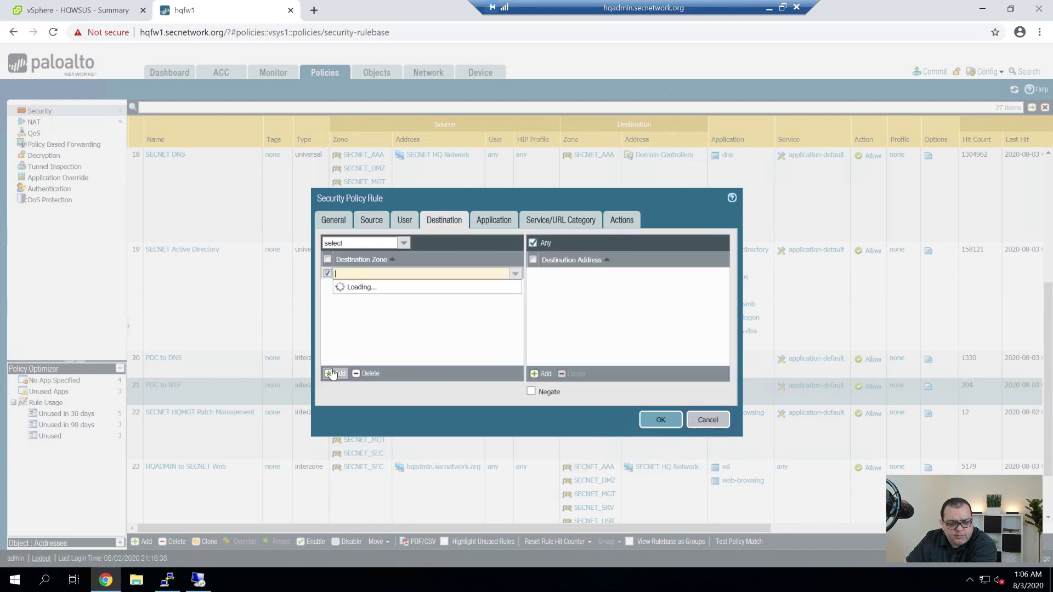
click(378, 224)
click(573, 374)
- Add SECNET HQ Network as the source address of the SECNET HQWSUS Patch Management rule
click(543, 373)
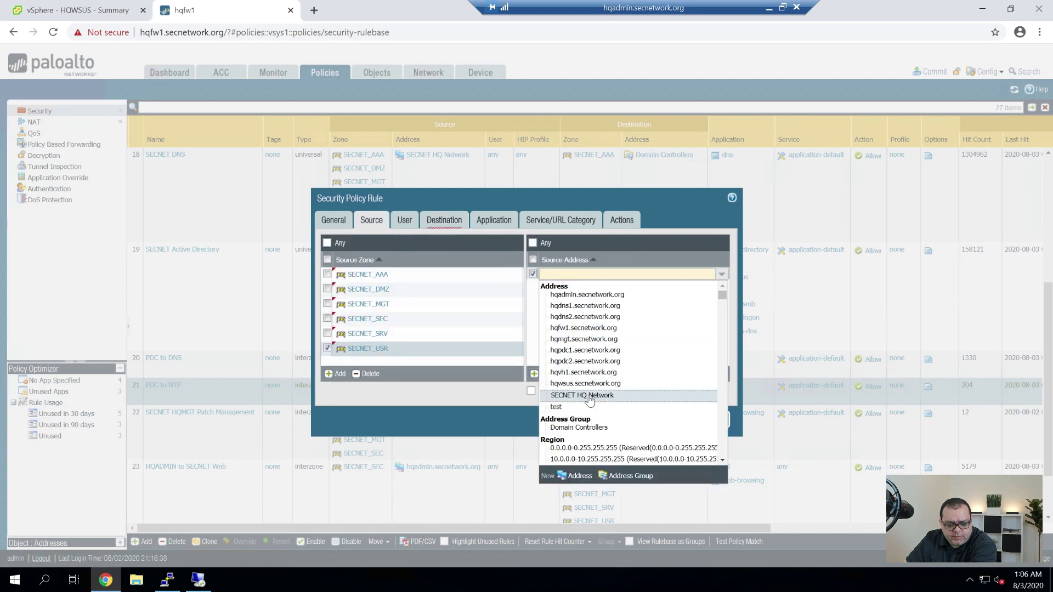
click(584, 395)
click(592, 331)
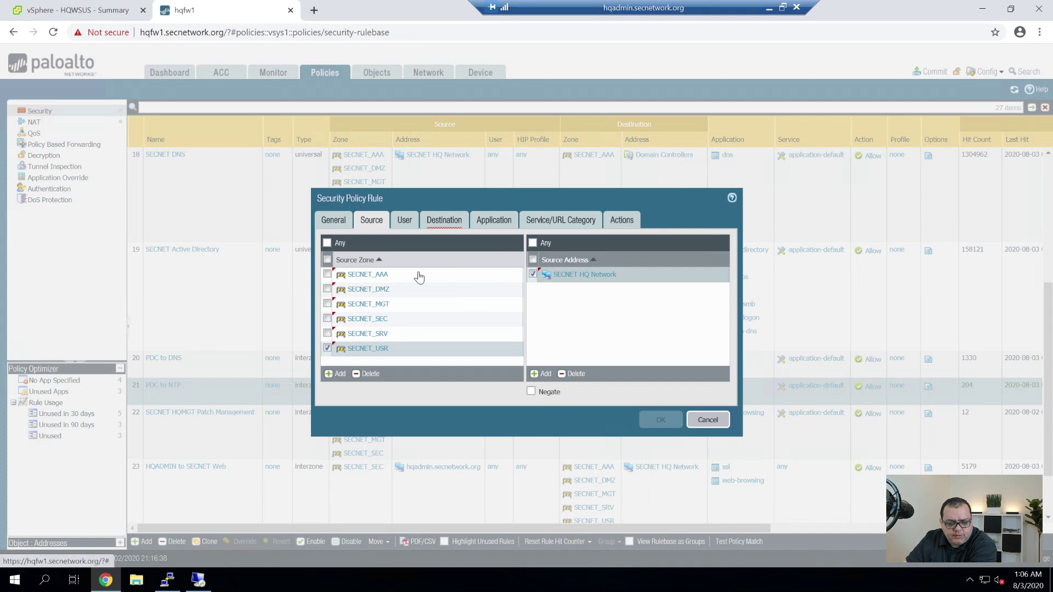
- Add SECNET_SRV as the destination zone of the SECNET HQWSUS Patch Management rule
click(437, 223)
click(337, 373)
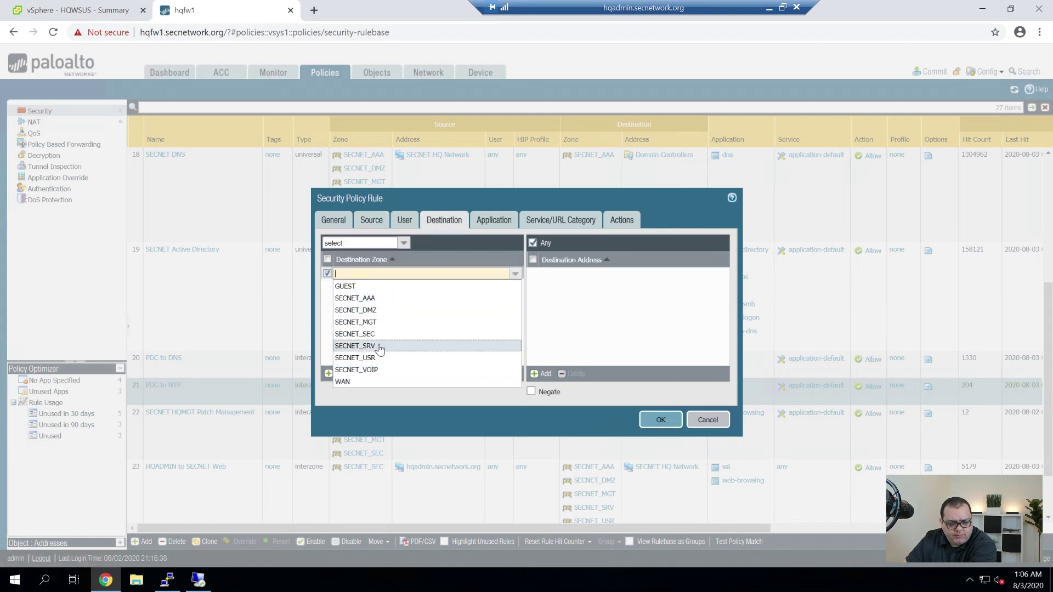
click(379, 346)
click(497, 318)
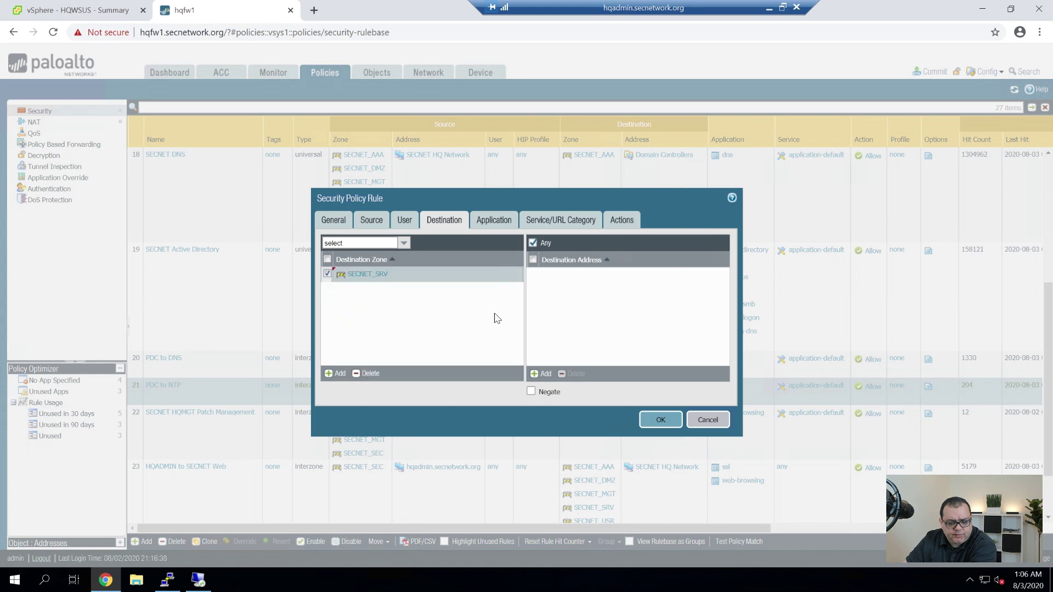
- Remove SECNET_SRV from the source zones of the SECNET HQWSUS Patch Management rule
click(370, 225)
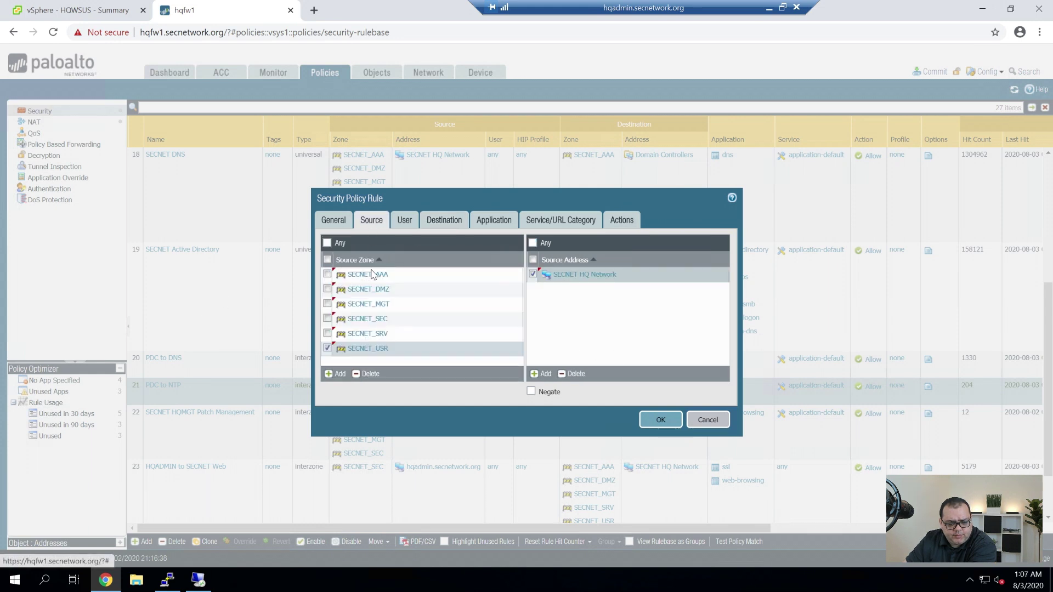
click(327, 333)
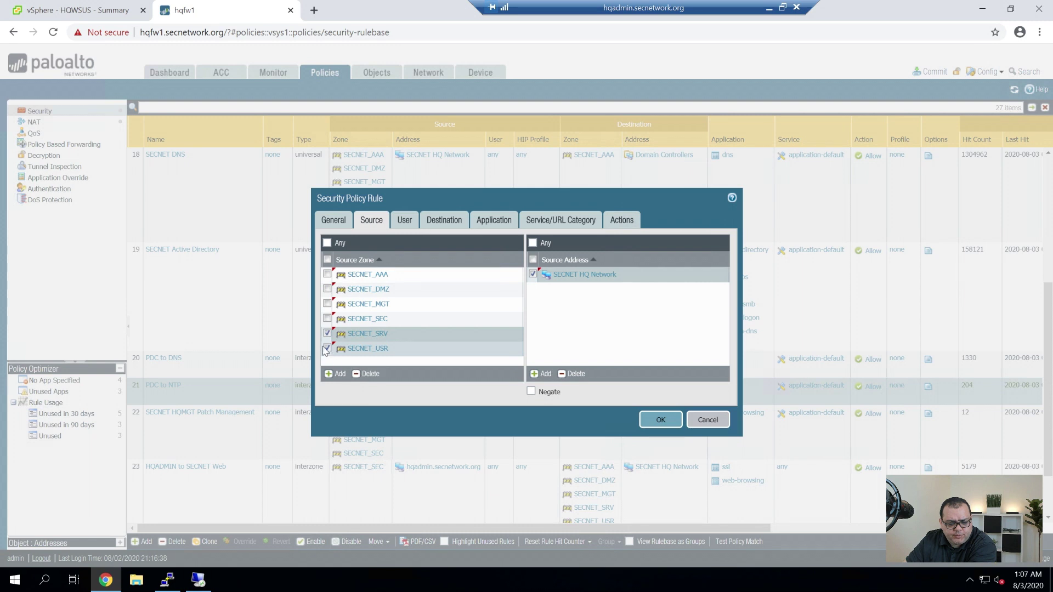
click(328, 348)
click(371, 375)
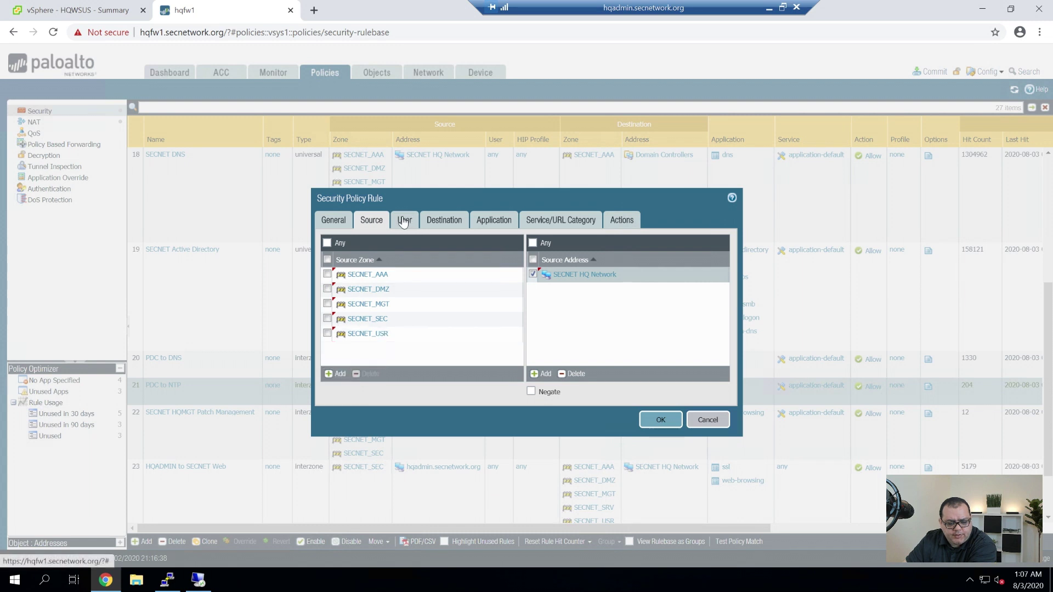
- Add hqwsus.secnetwork.org as the destination address of the SECNET HQWSUS Patch Management rule
click(406, 221)
click(438, 225)
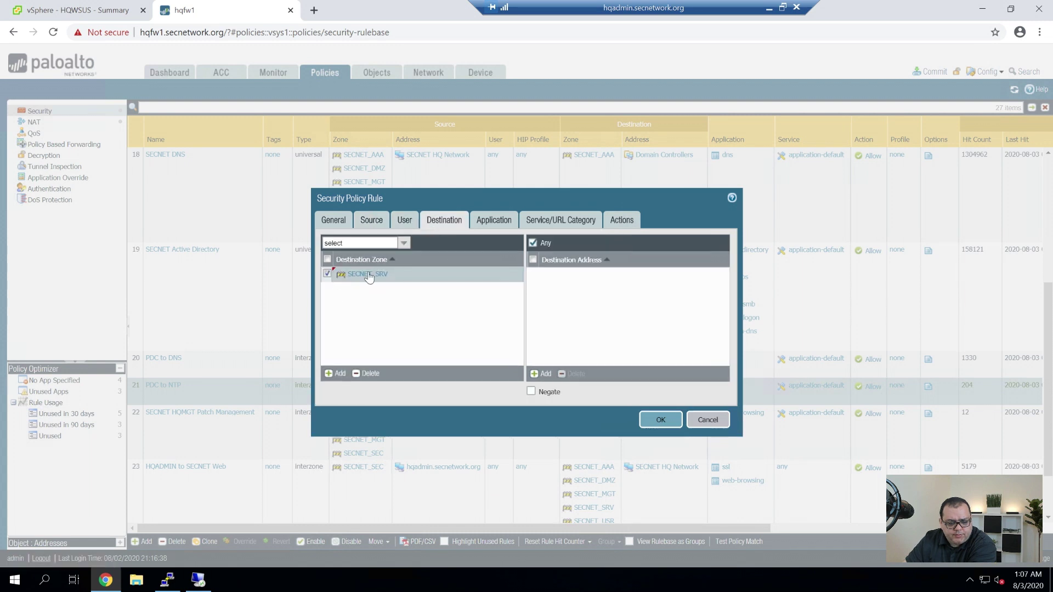
click(548, 374)
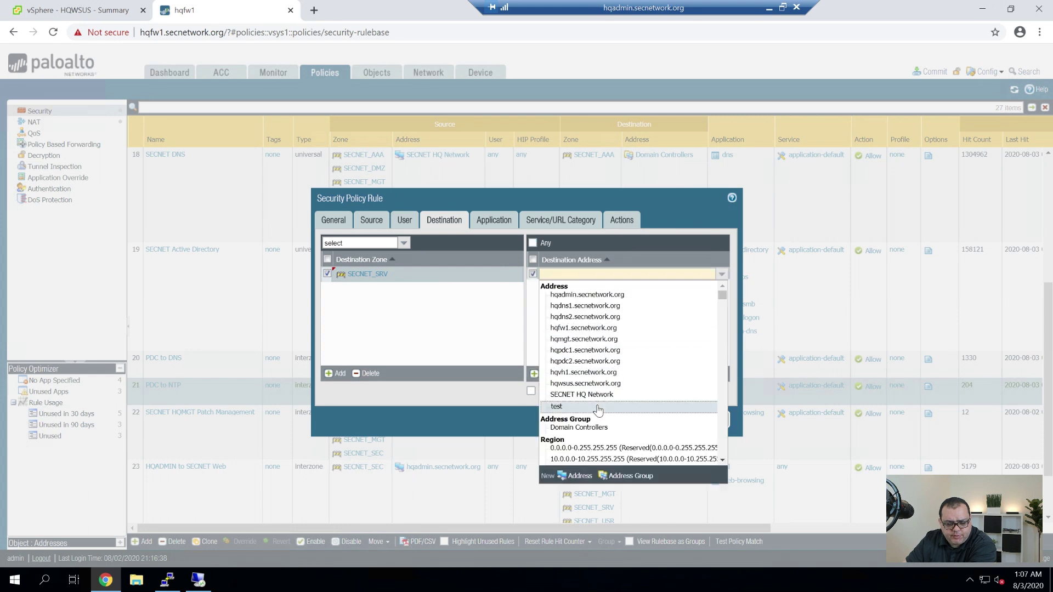
click(589, 384)
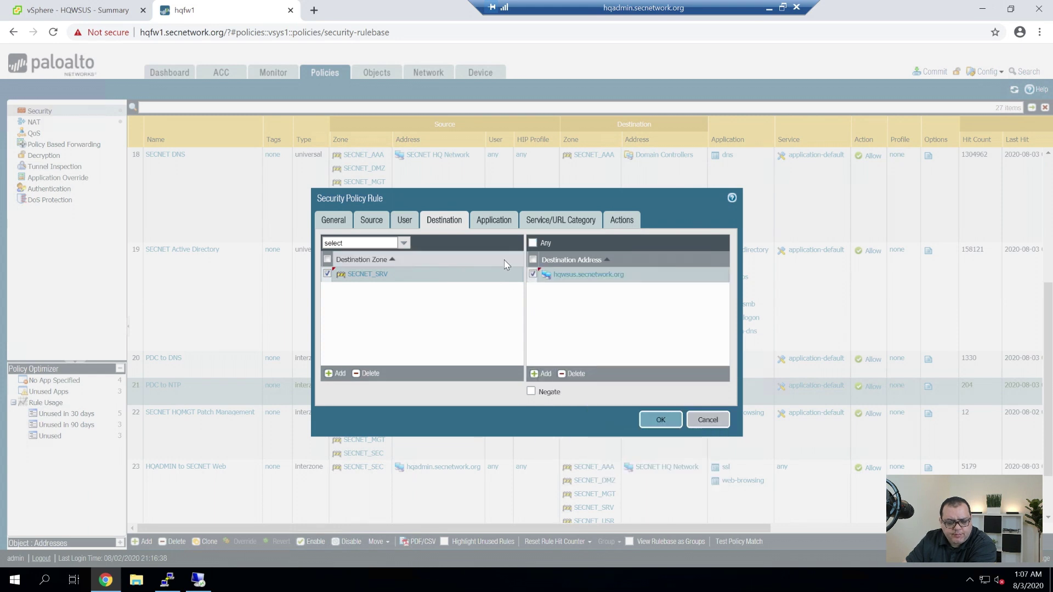
- Save the SECNET HQWSUS Patch Management rule with any application, the action Allow and profile type None
click(486, 225)
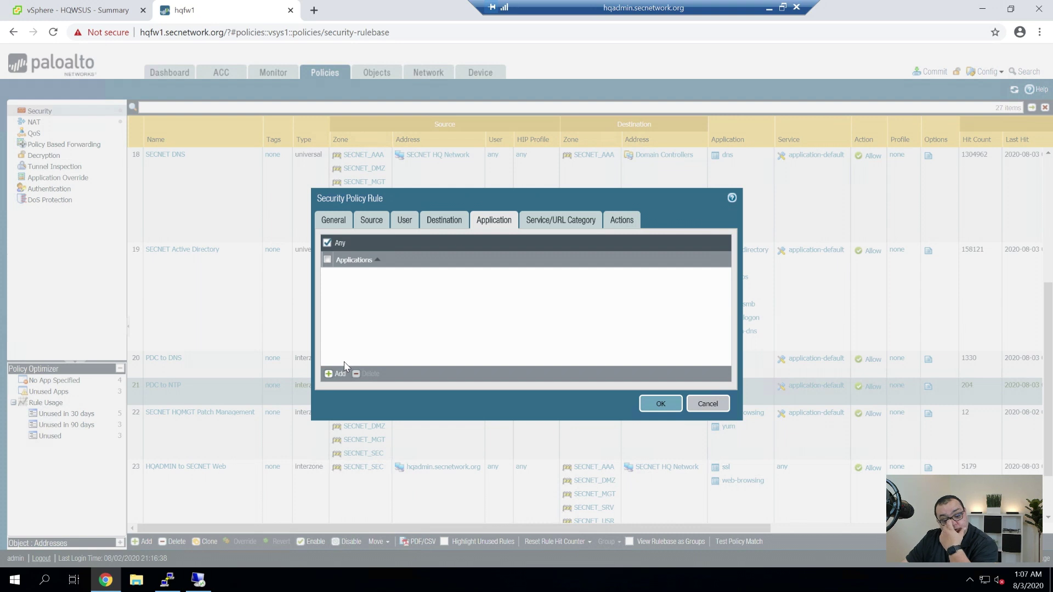
click(561, 220)
click(622, 220)
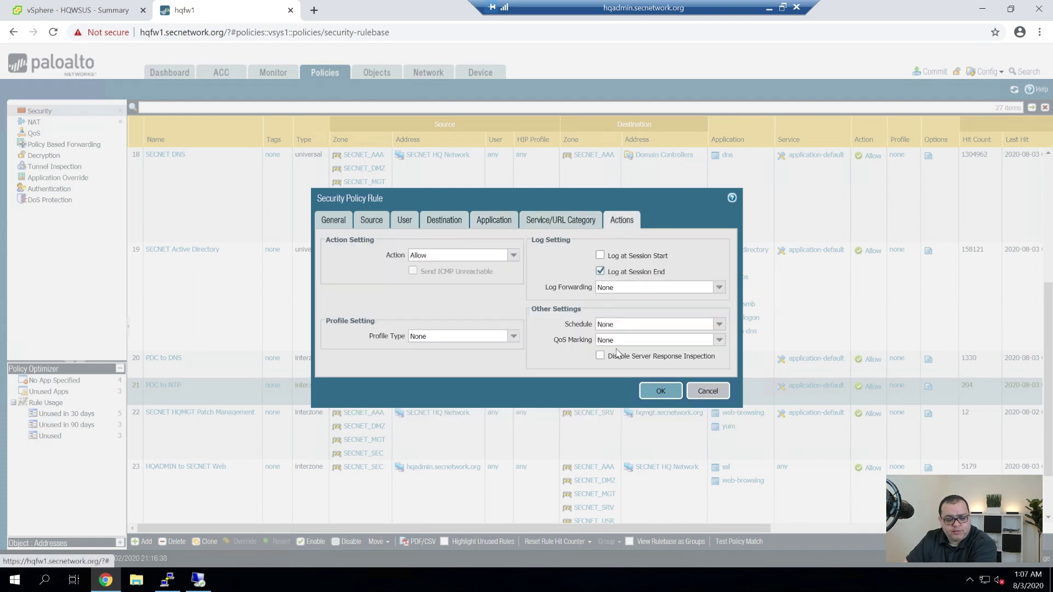
click(654, 392)
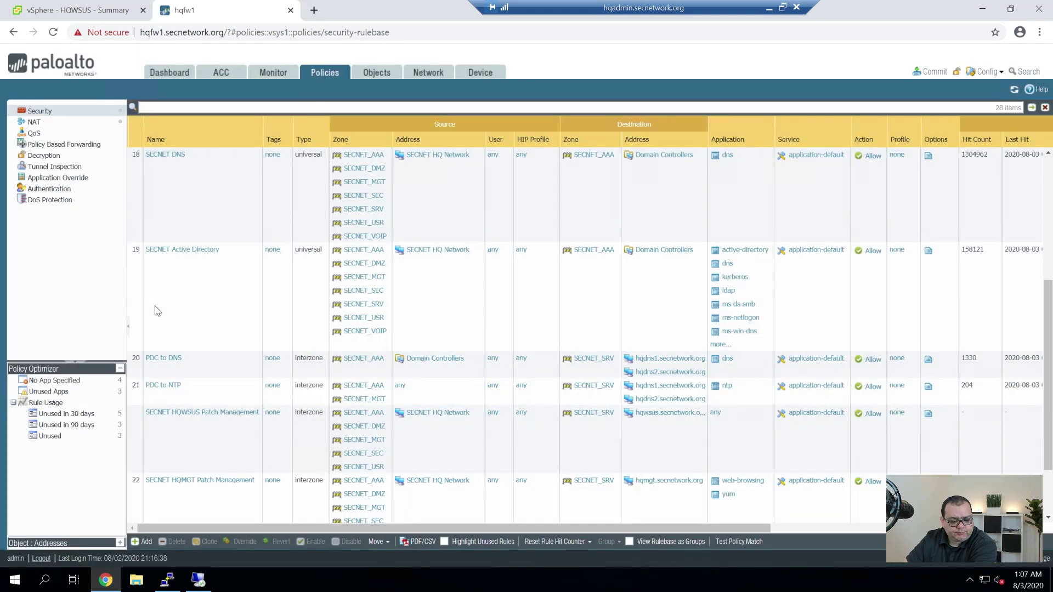
- Search the application objects for wsus, update and ms-update, and examine the ms-update application's standard ports and dependencies
click(357, 72)
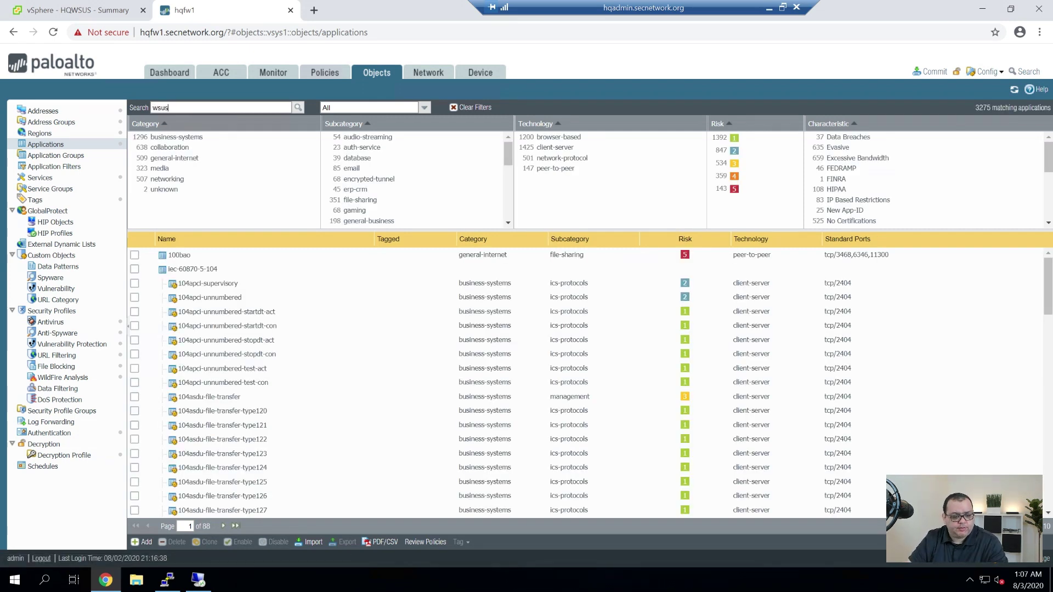
key(Return)
key(ctrl+a)
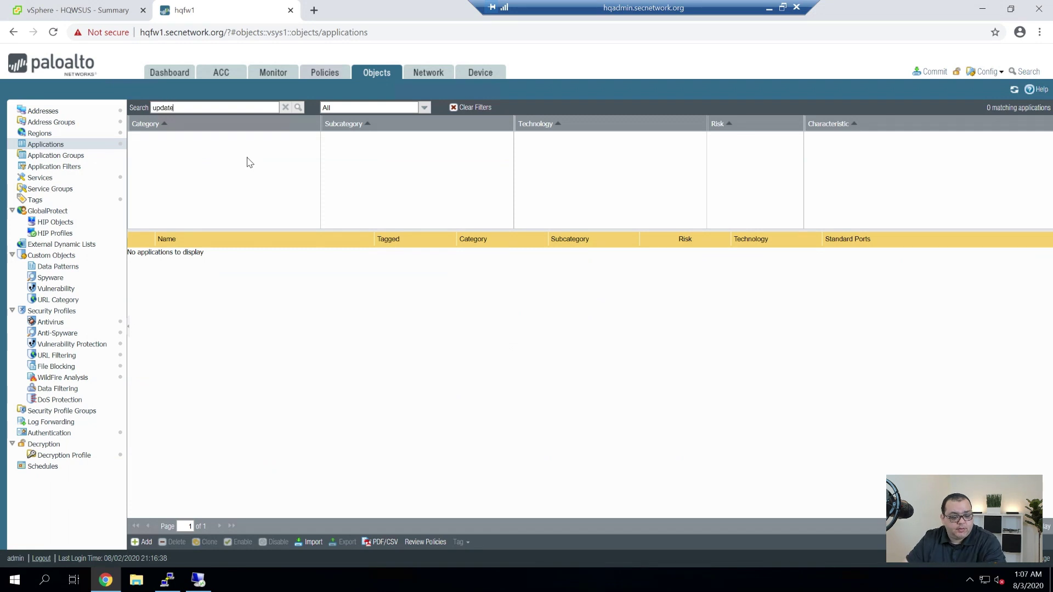
key(Return)
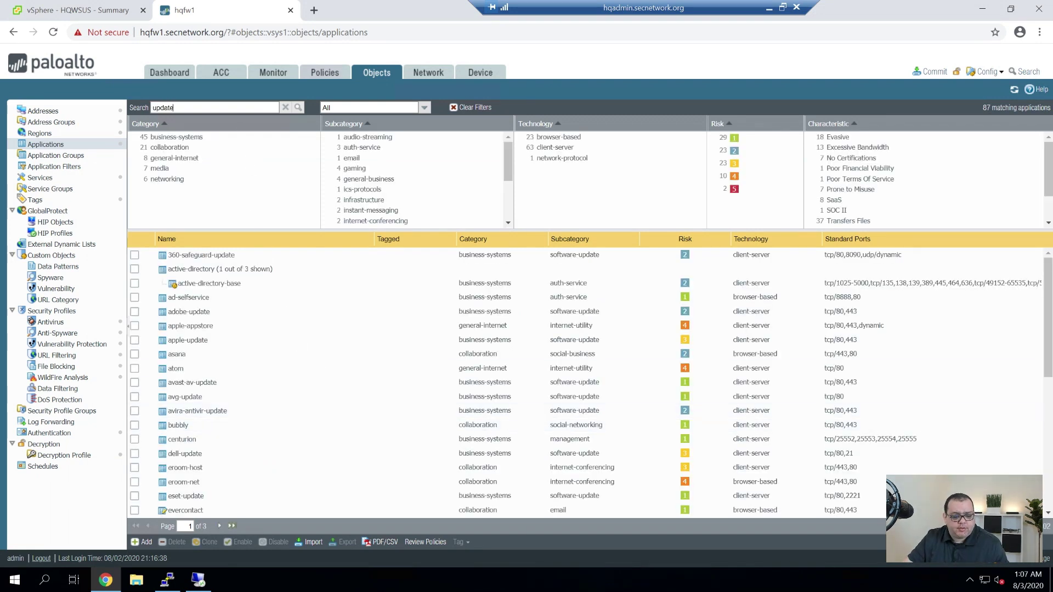
key(ctrl+a)
key(BackSpace)
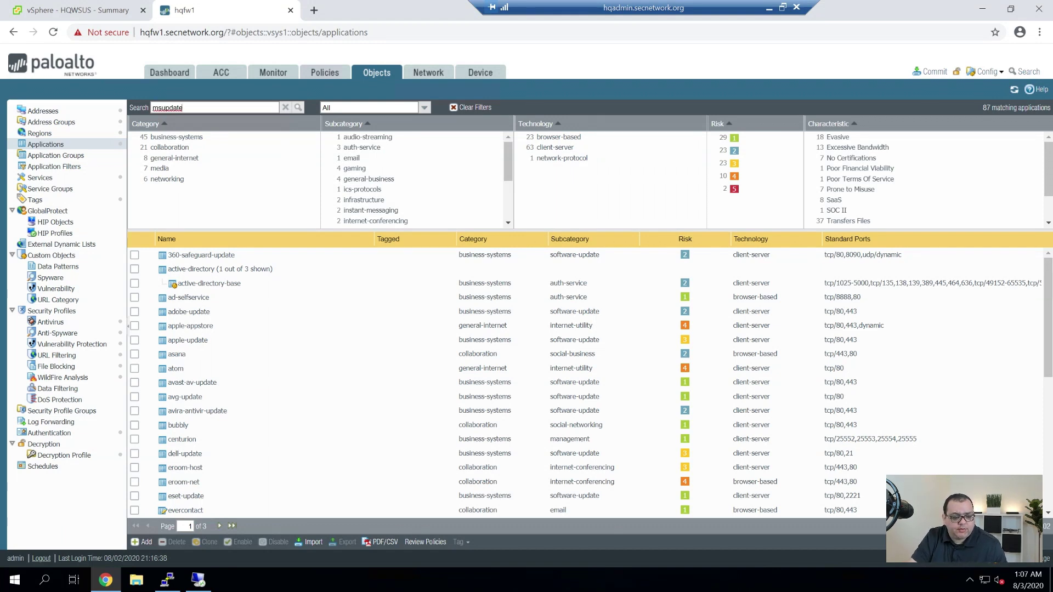
text(ms-update)
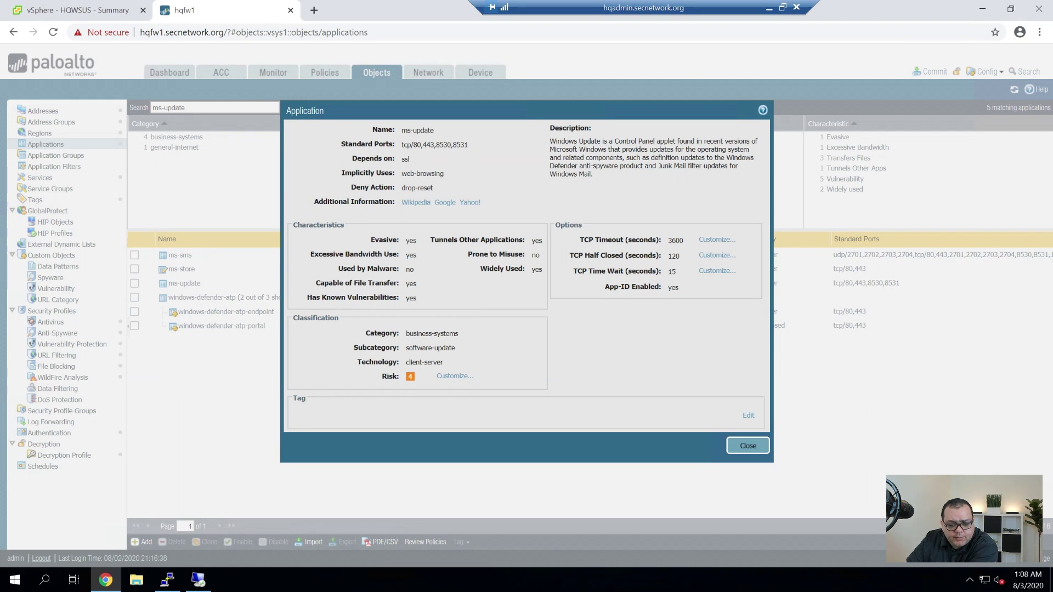
drag(607, 176, 538, 137)
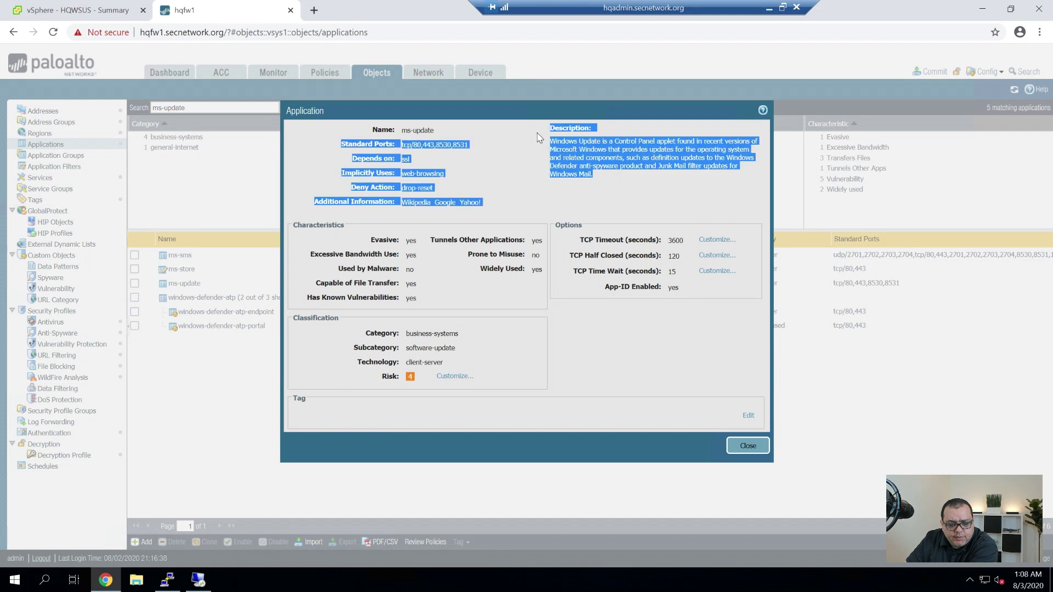
click(435, 142)
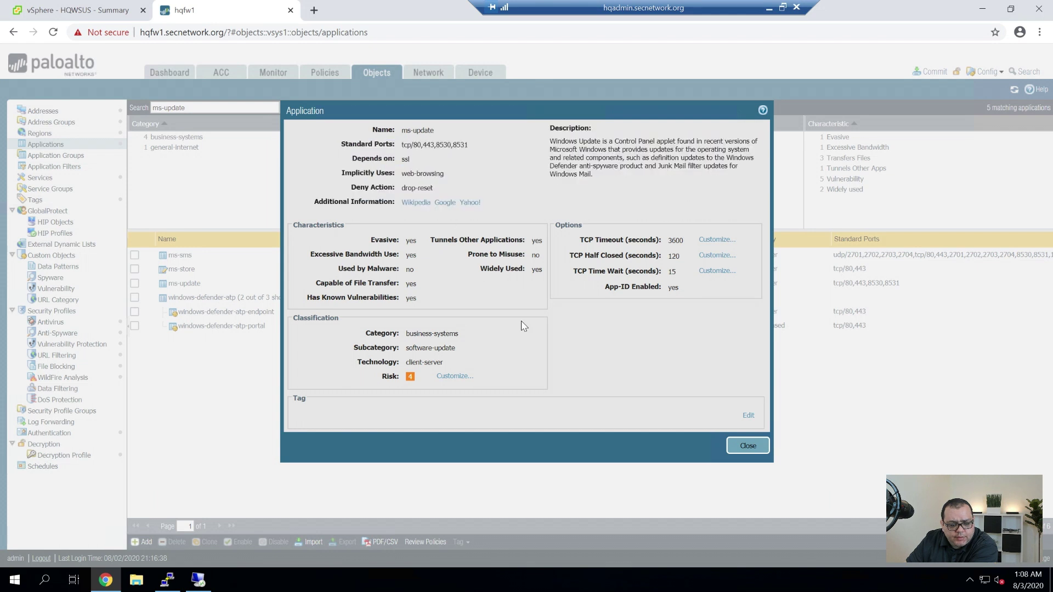
click(748, 446)
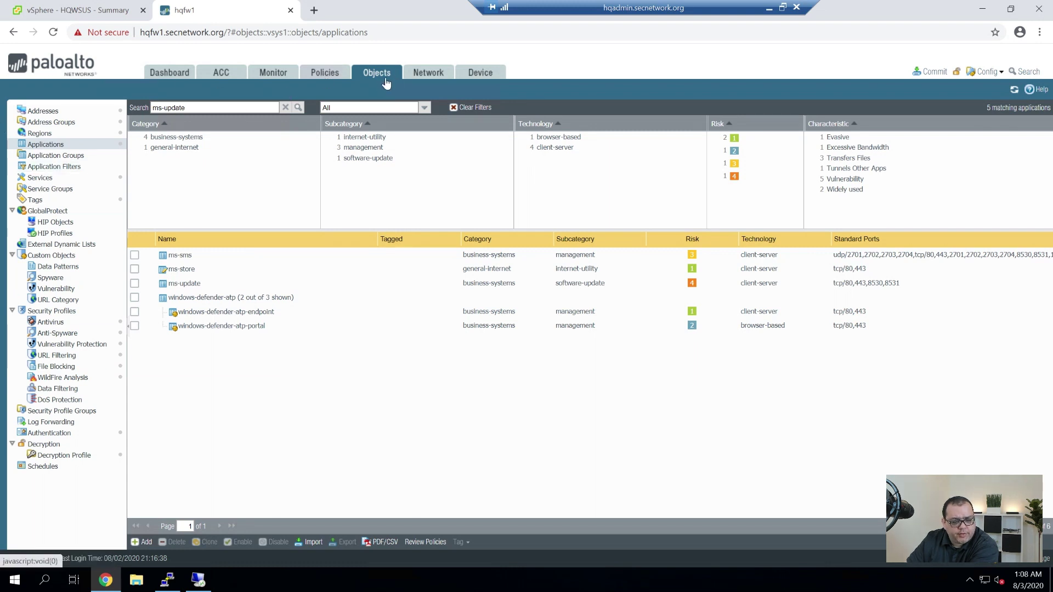
- Add ms-update as an allowed application of the SECNET HQWSUS Patch Management security rule
click(311, 70)
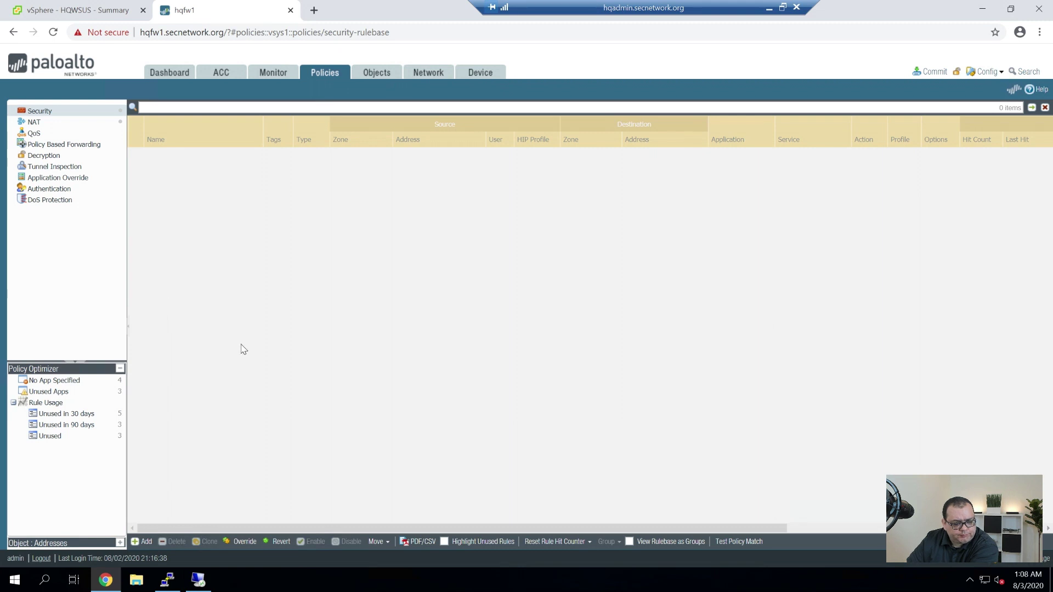
scroll(244, 350, down, 15)
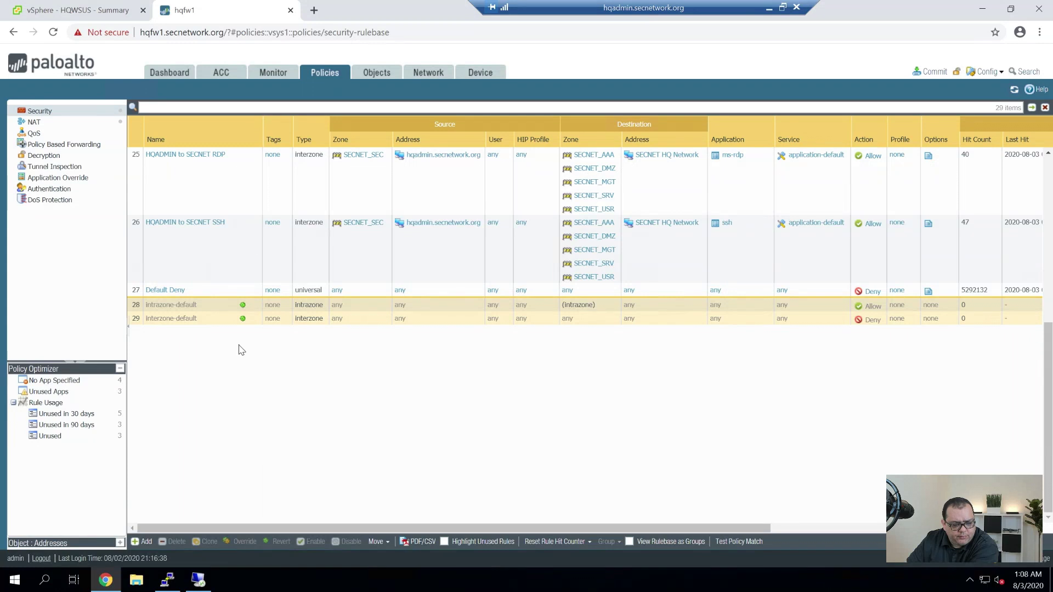
scroll(256, 239, up, 8)
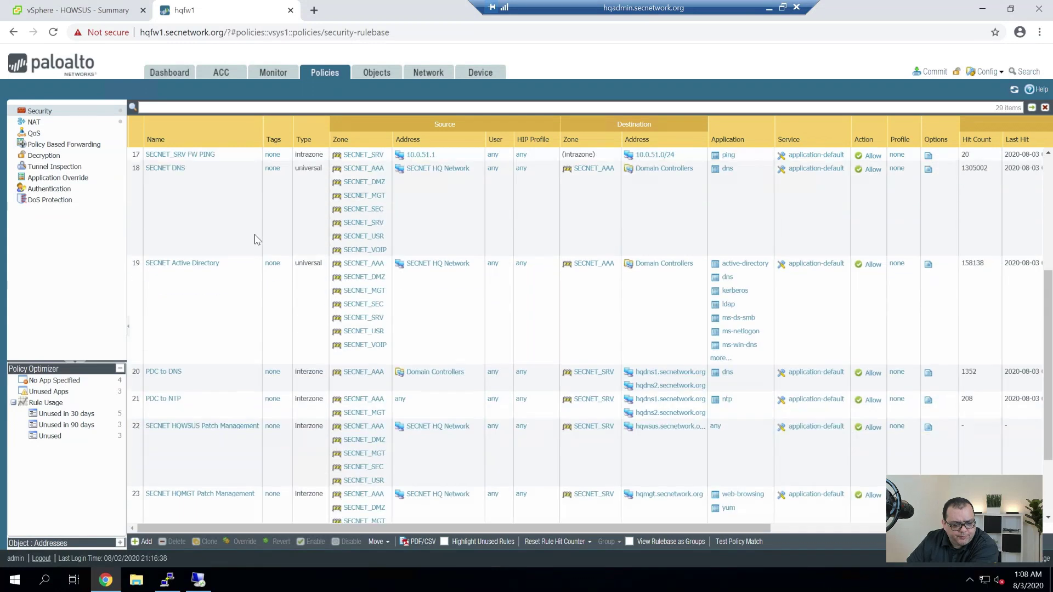
click(209, 427)
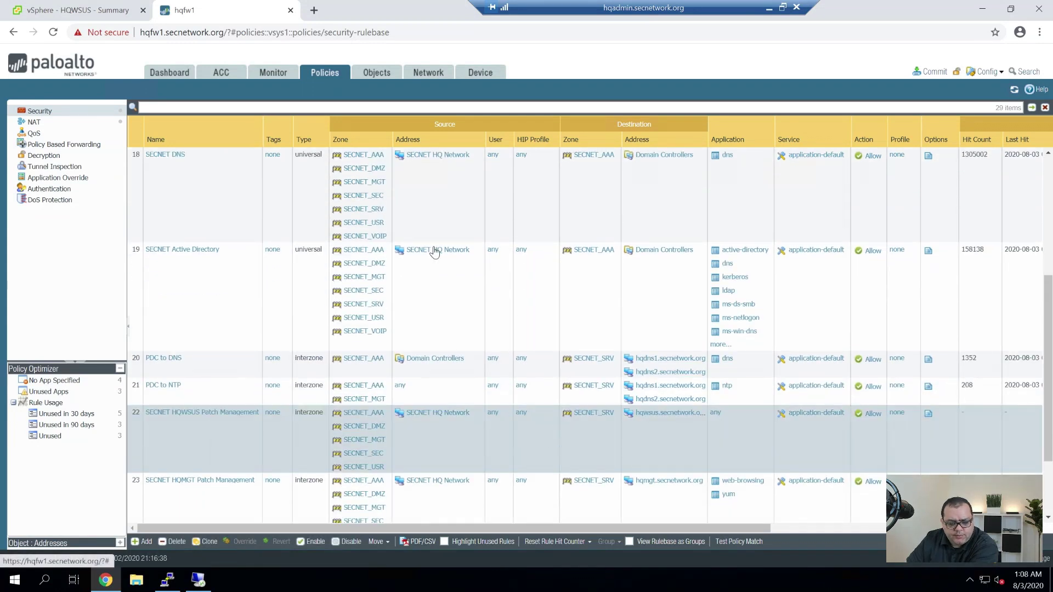
click(208, 415)
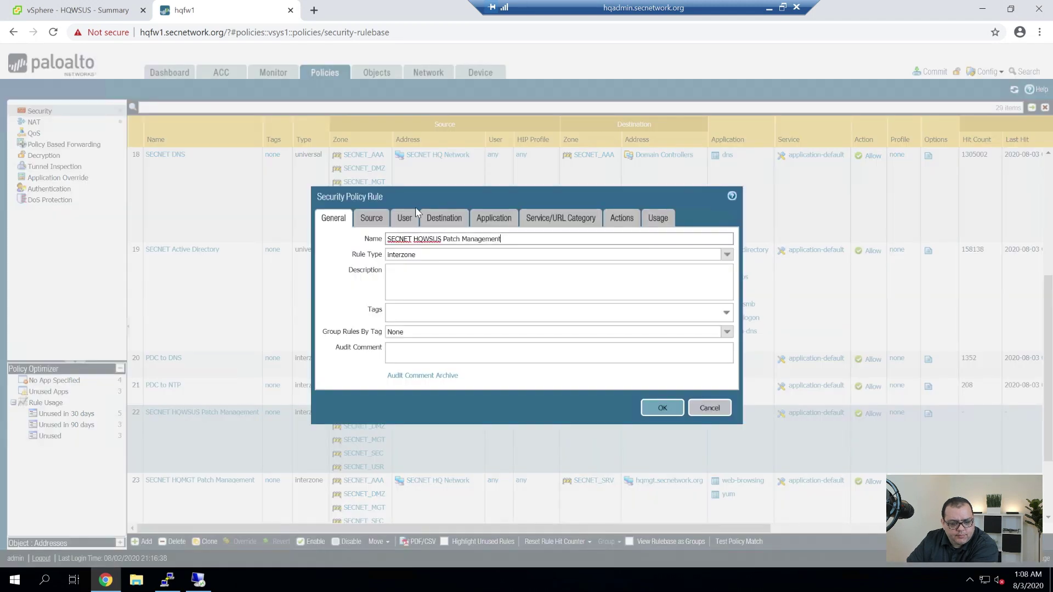
click(493, 218)
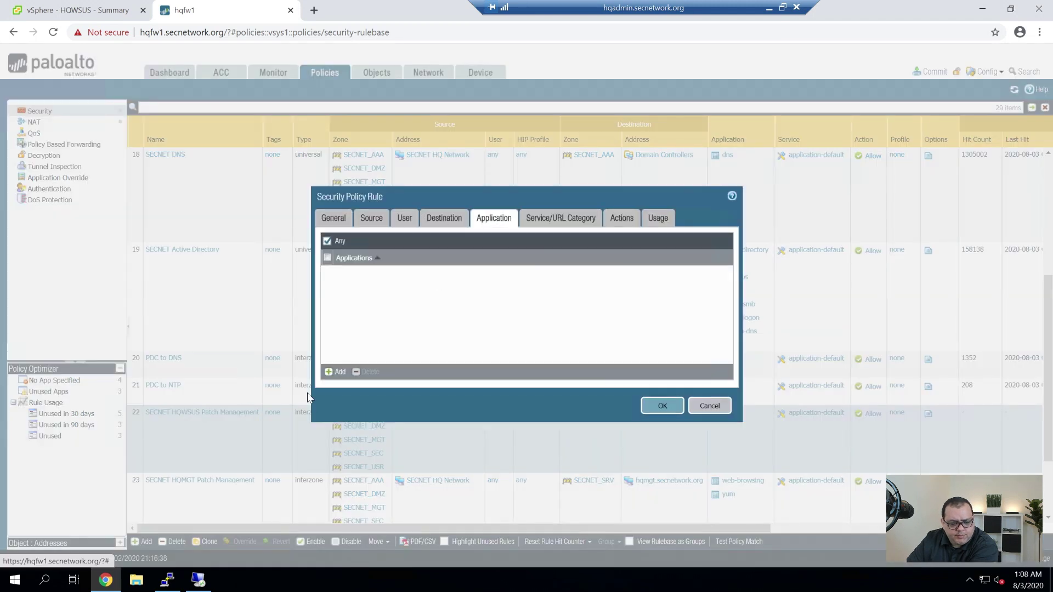
click(330, 372)
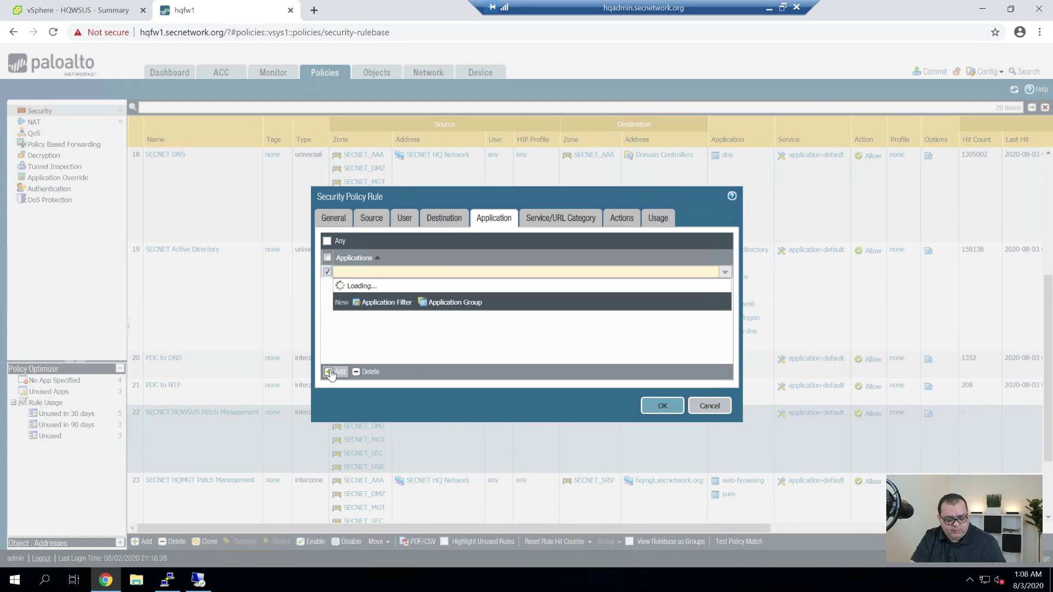
text(ms-update)
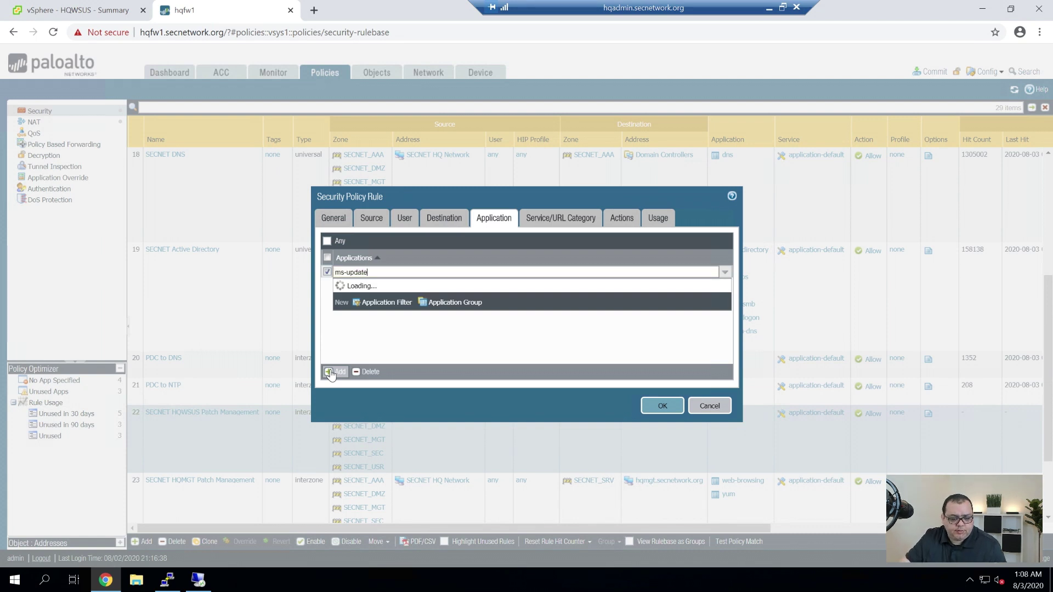
click(385, 294)
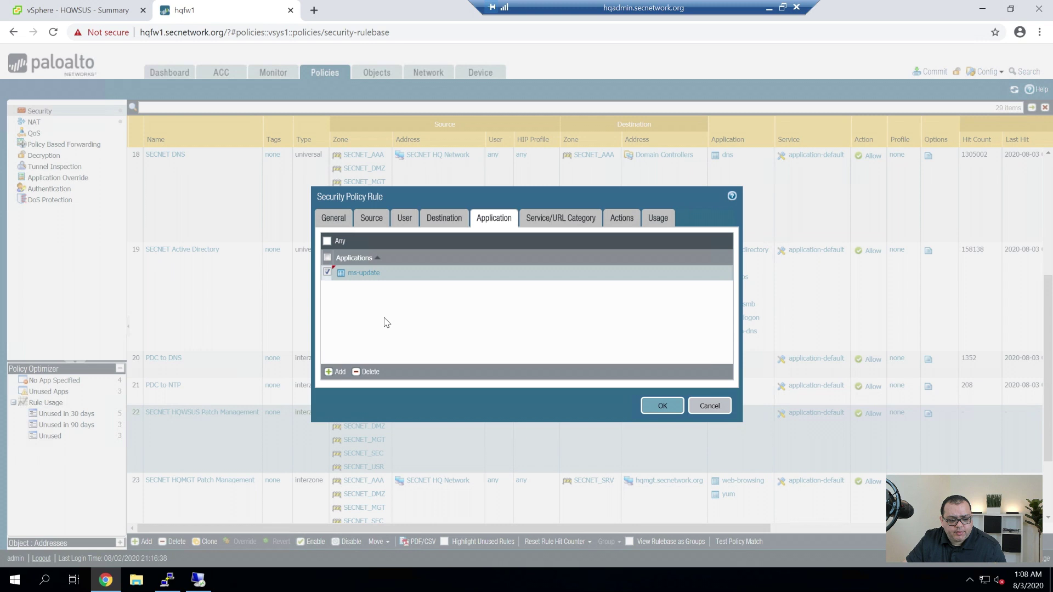
- Add the web-browsing application to the SECNET HQWSUS Patch Management rule, review its service and action settings, and save the rule
click(341, 372)
text(web-)
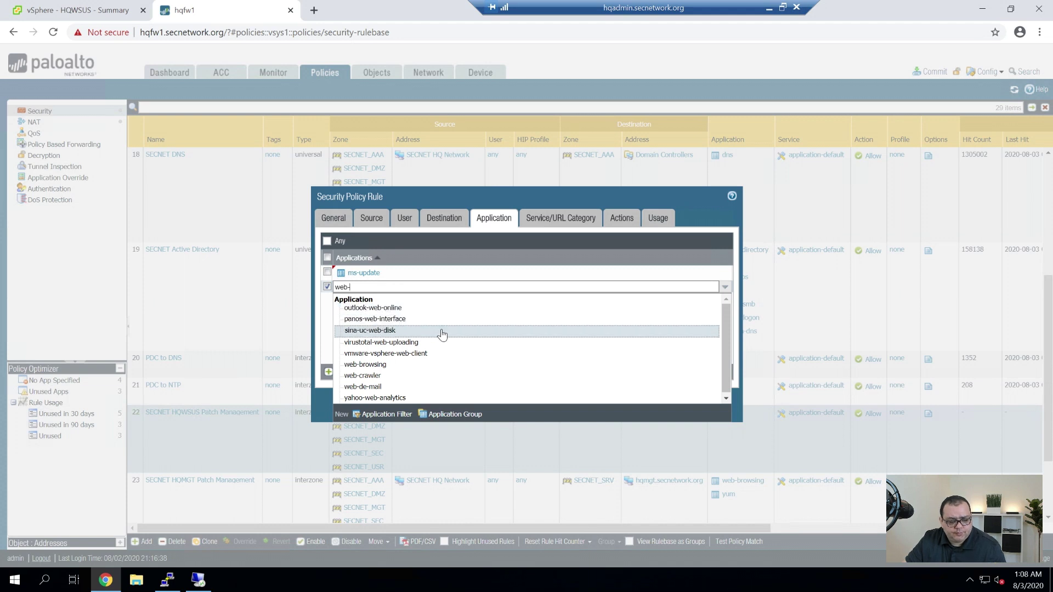
click(425, 365)
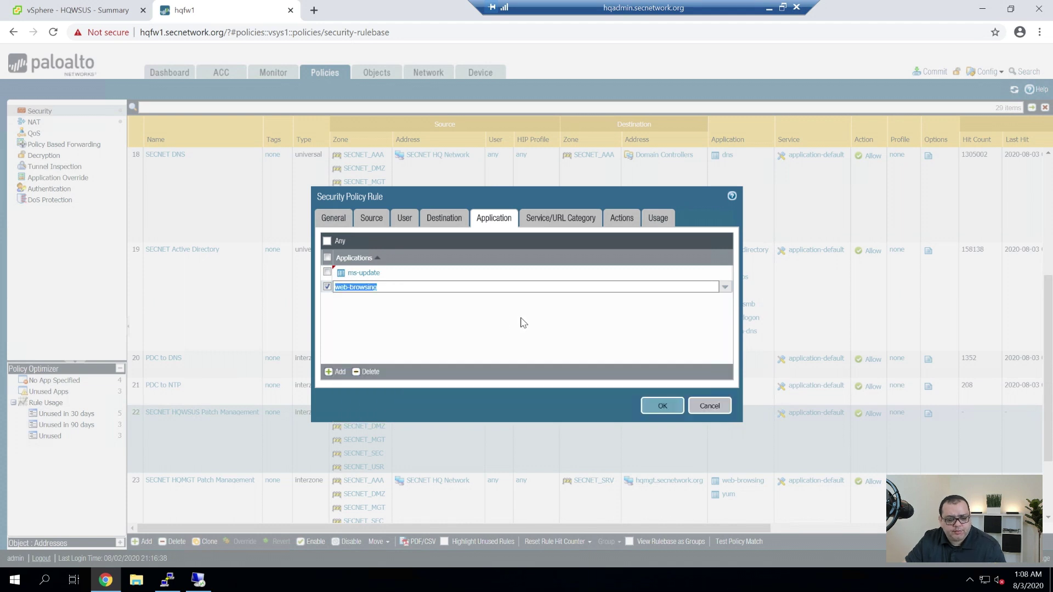
click(580, 230)
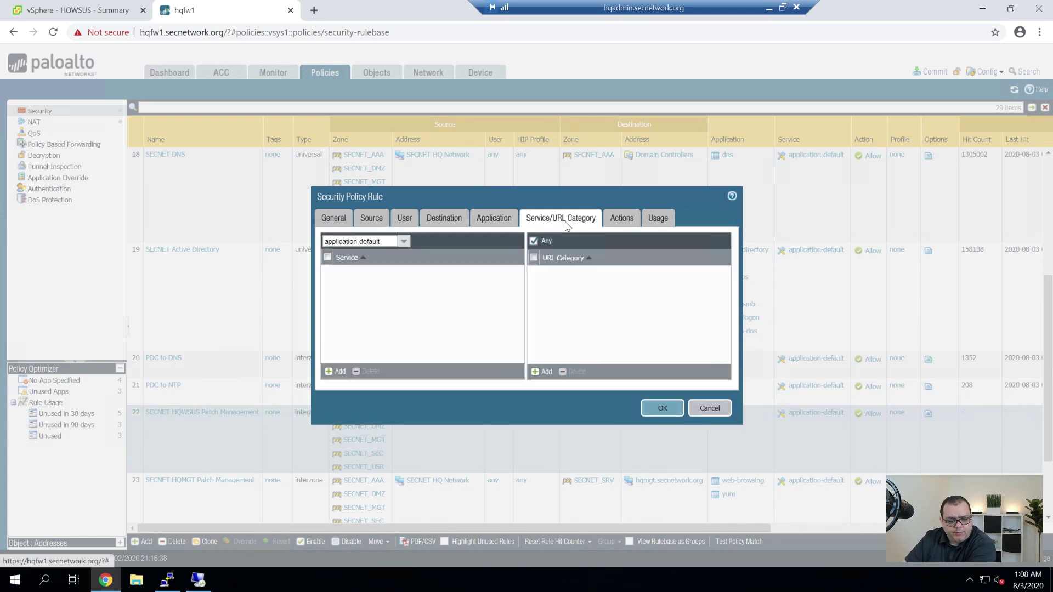
click(614, 226)
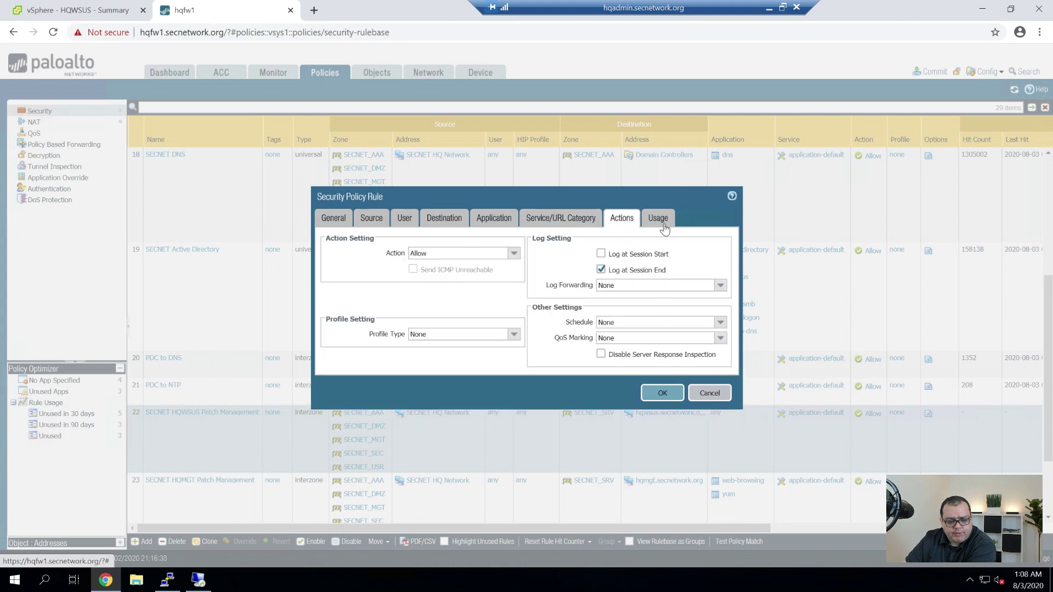
click(655, 393)
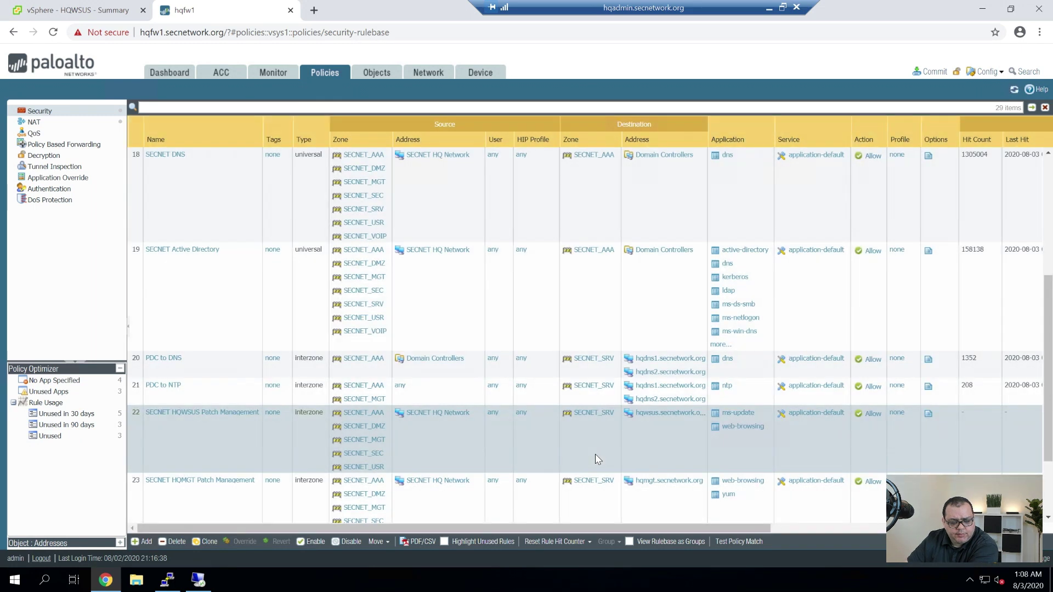
- Commit all pending firewall changes, review the commit status, and close it
click(930, 73)
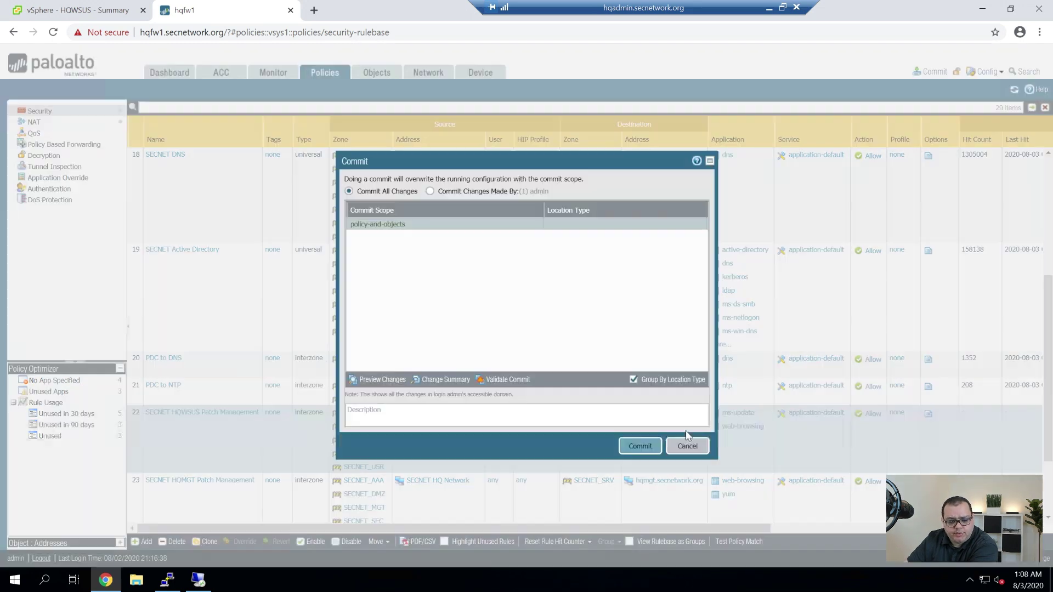
click(640, 446)
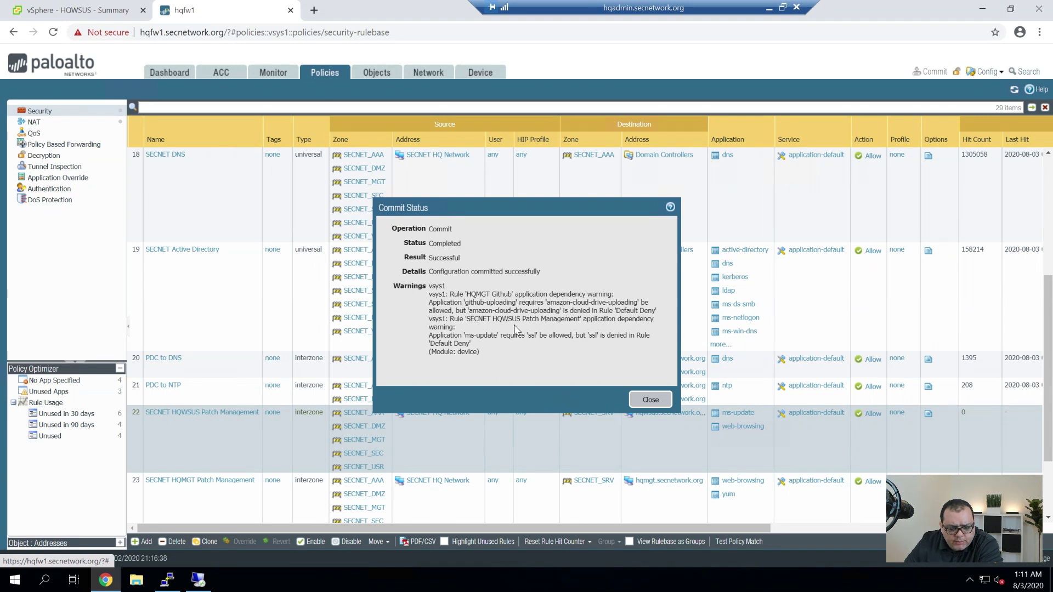
click(604, 326)
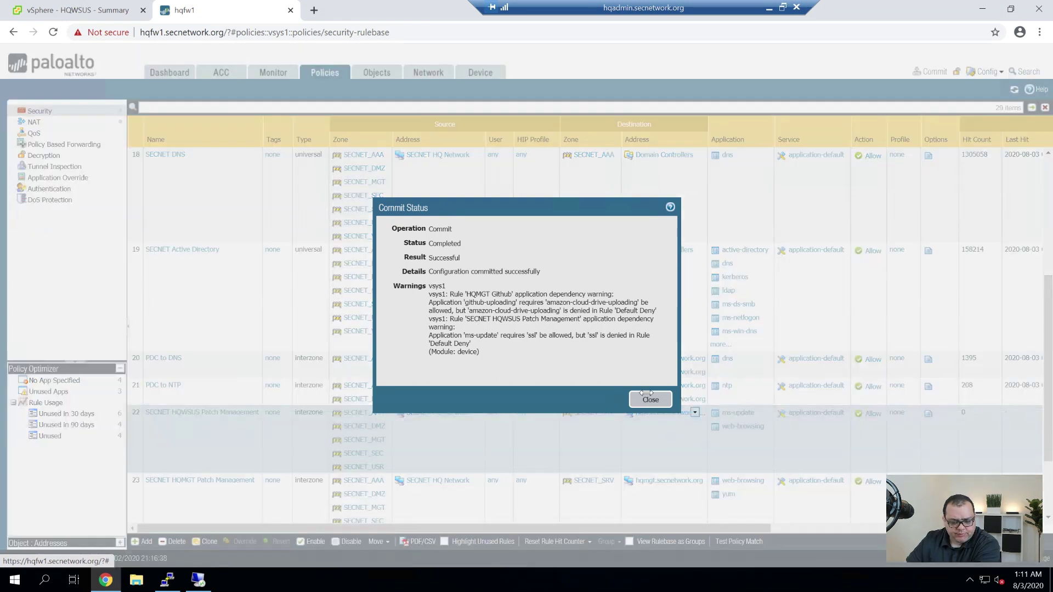
click(611, 389)
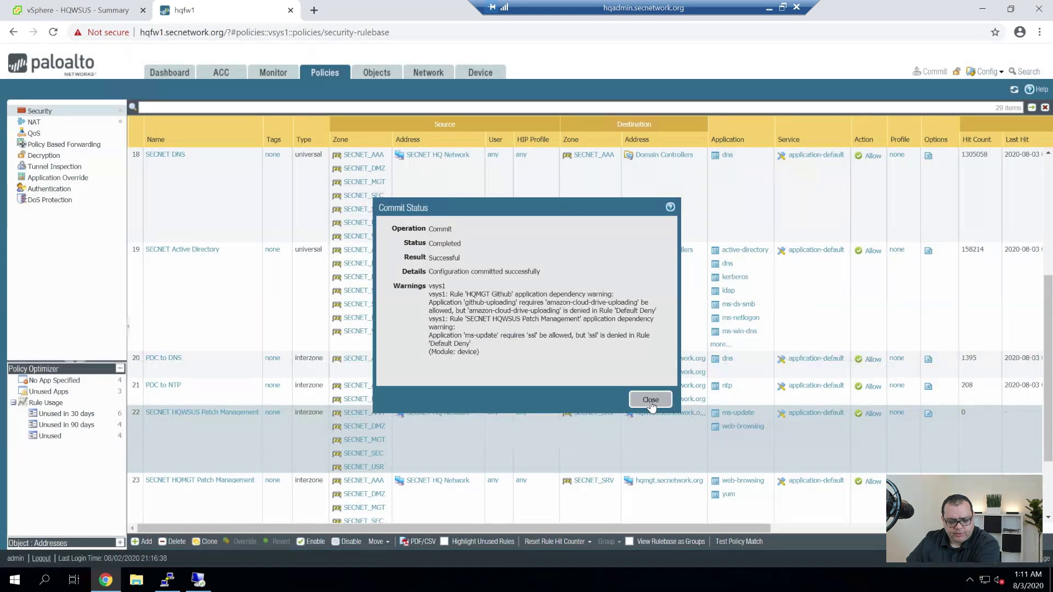
click(650, 399)
- Add the ssl application to the SECNET HQWSUS Patch Management rule, save it, and commit the firewall changes
click(203, 412)
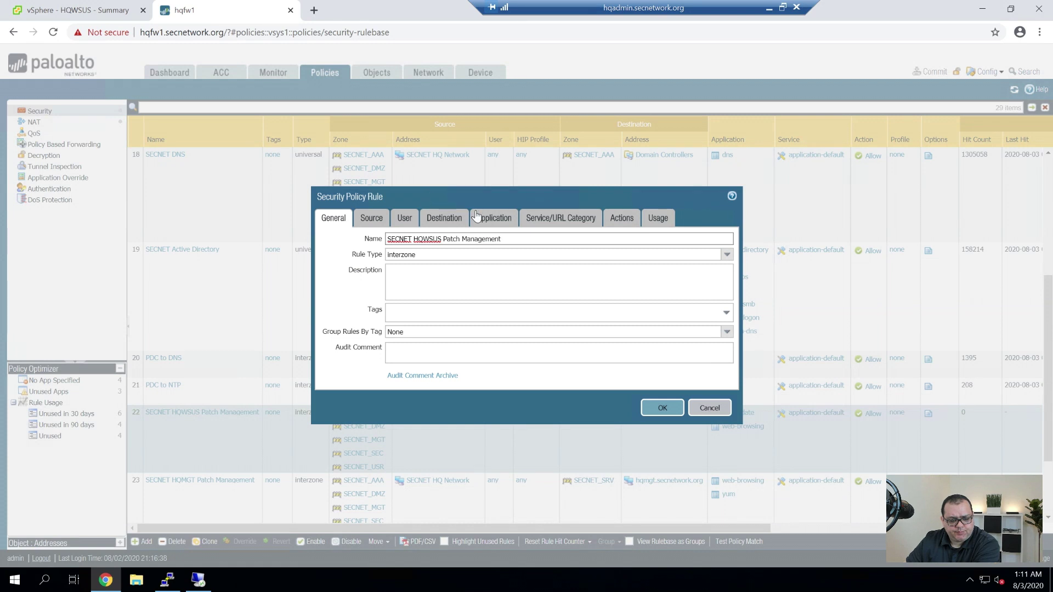
click(489, 219)
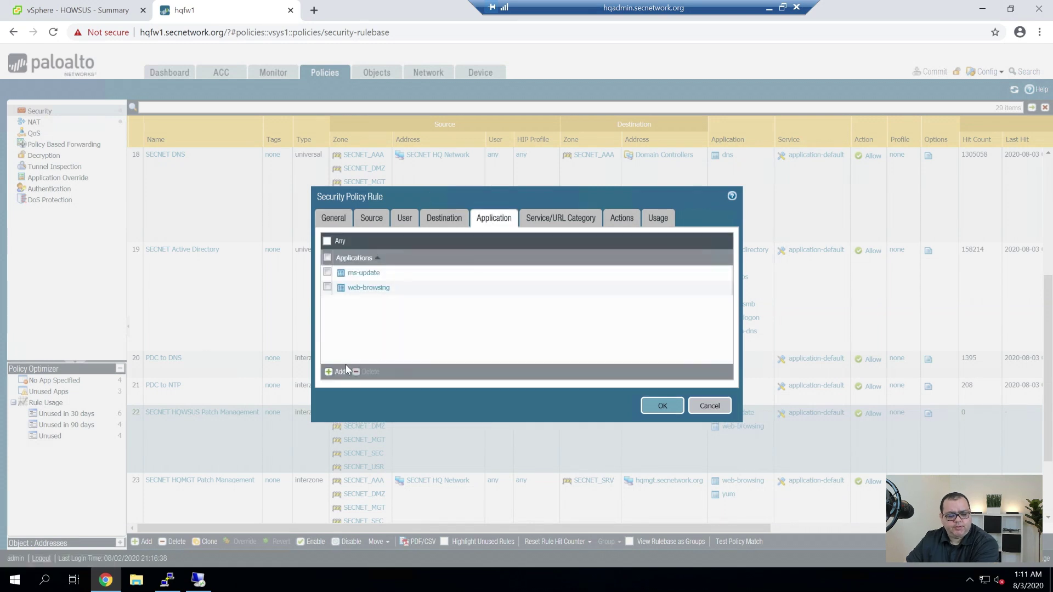
text(ssl)
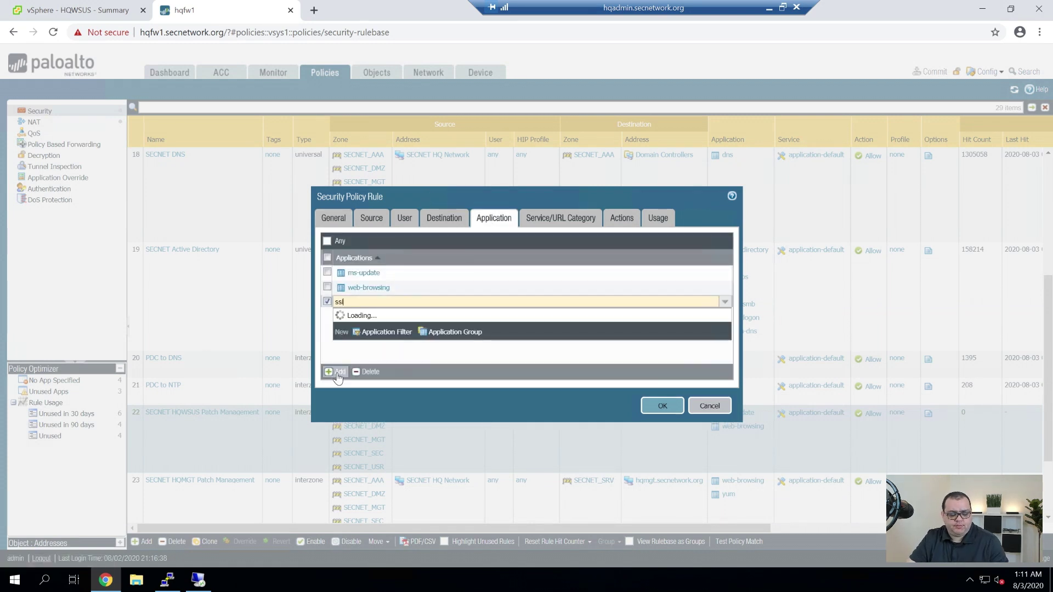
click(369, 325)
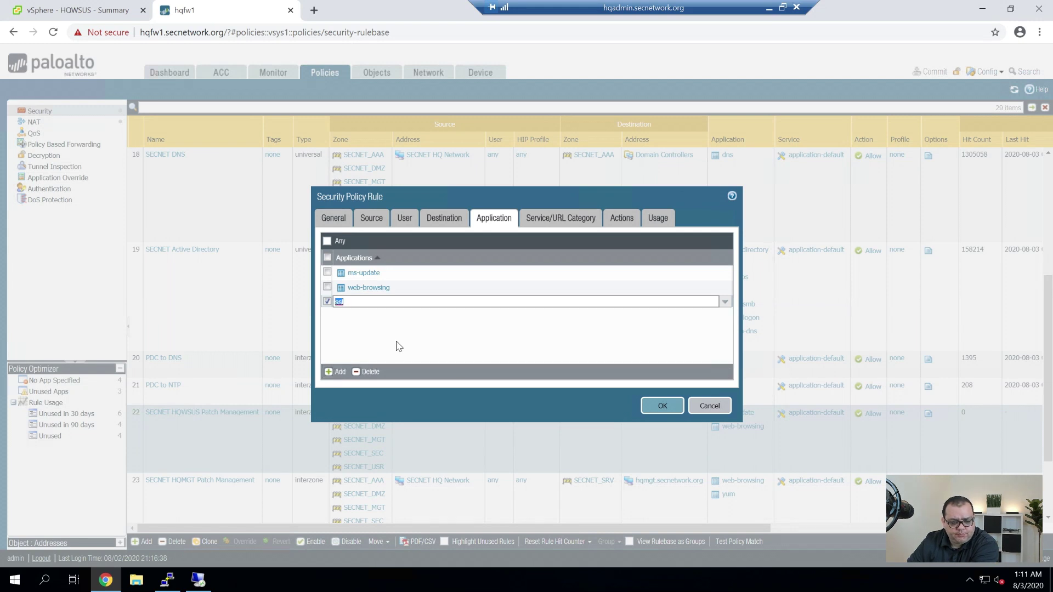
click(647, 408)
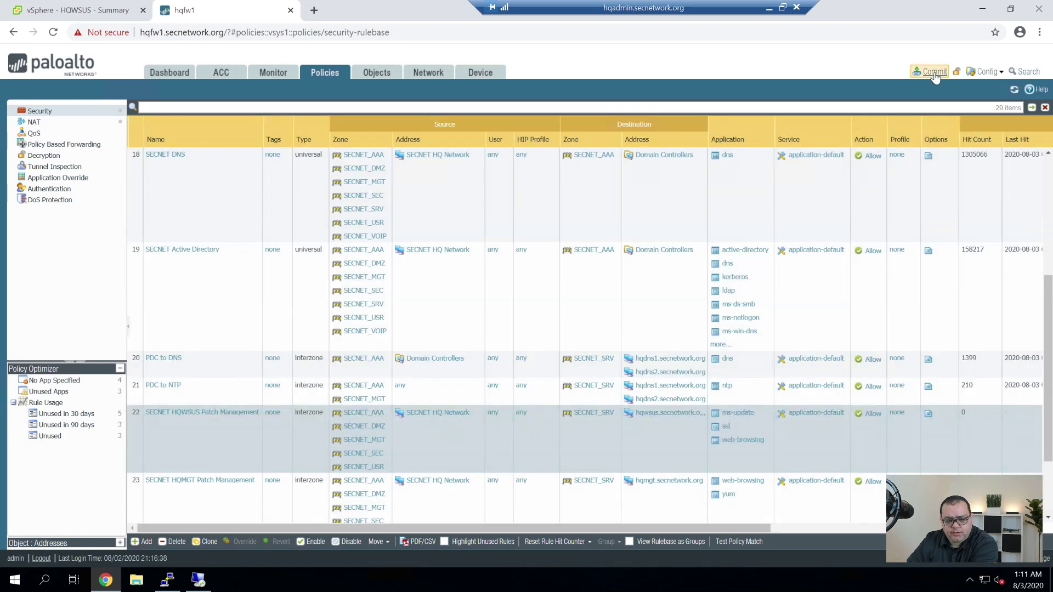
click(934, 72)
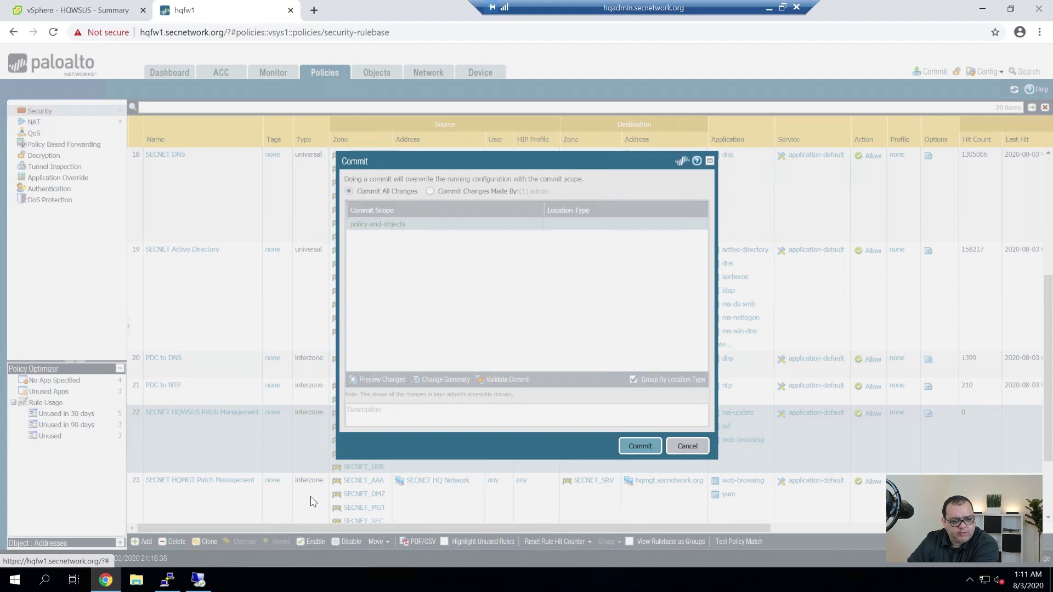
- Switch to Server Manager on HQWSUS and install the WSUS role with content in E:\Updates and the preselected Web Server role services
click(200, 580)
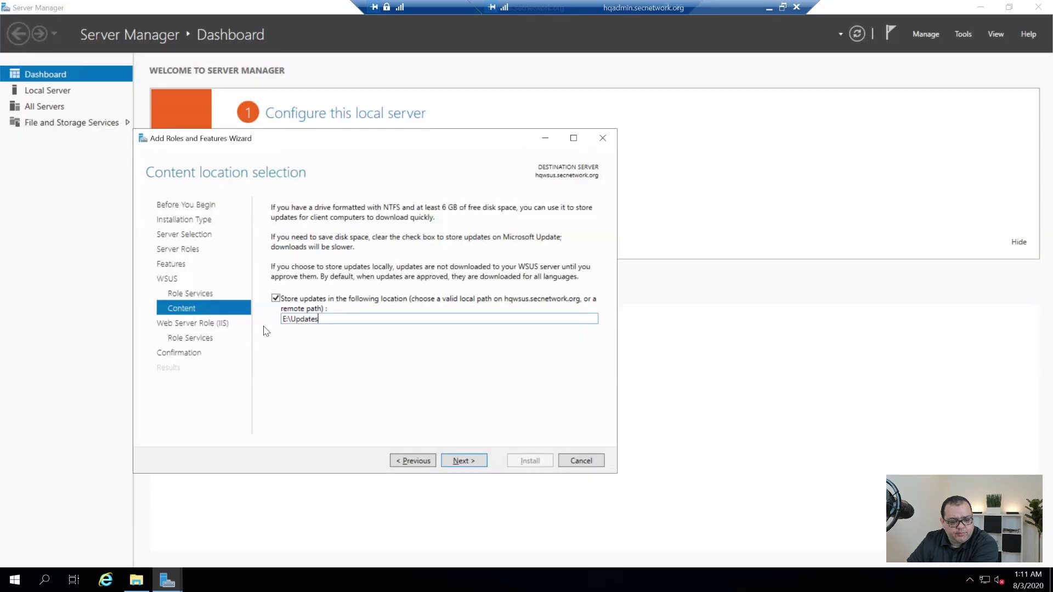
click(478, 461)
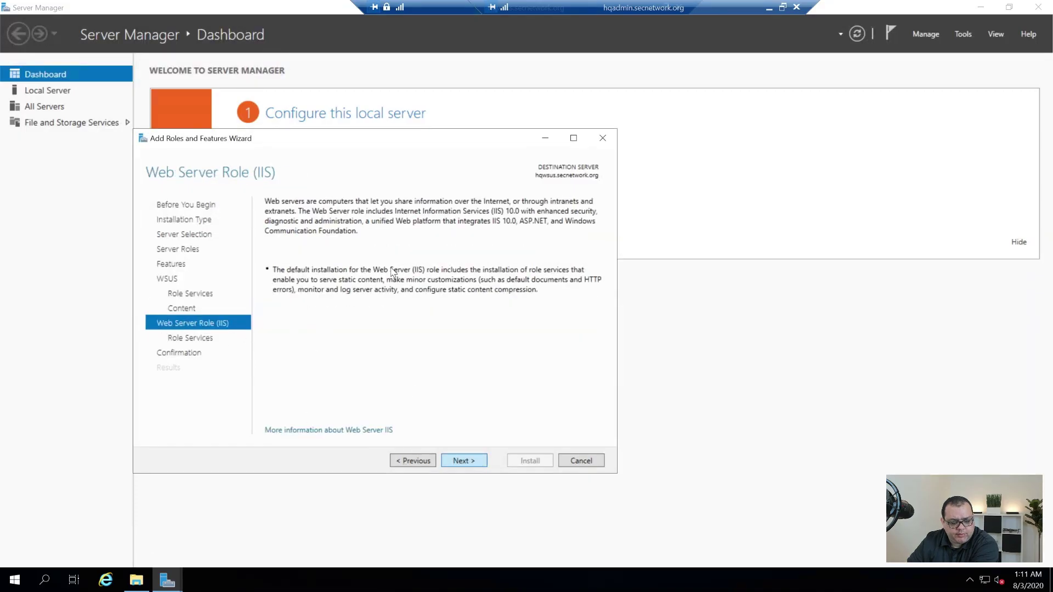
key(Return)
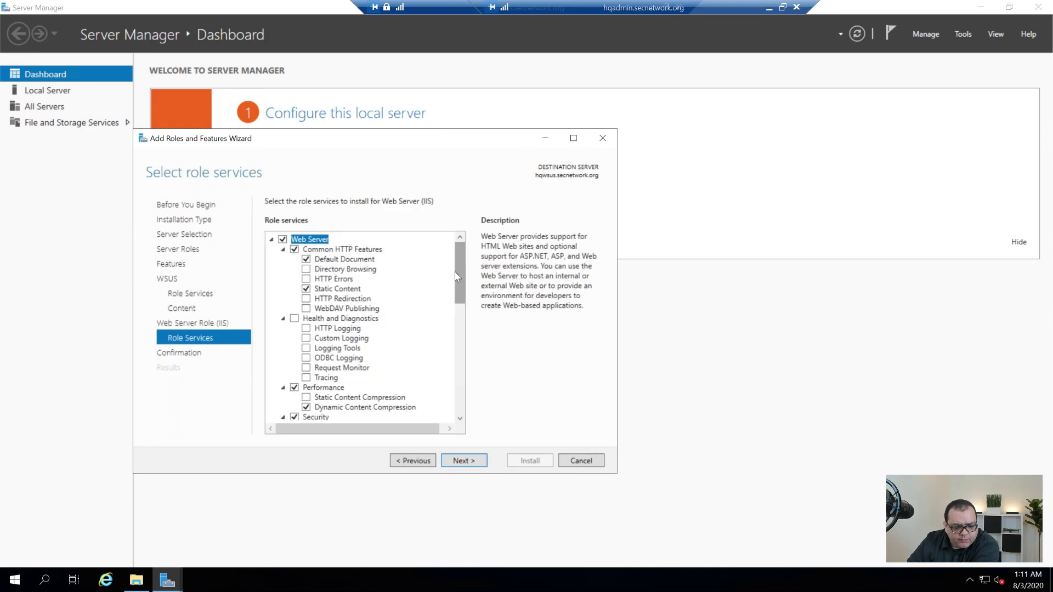
drag(458, 268, 475, 324)
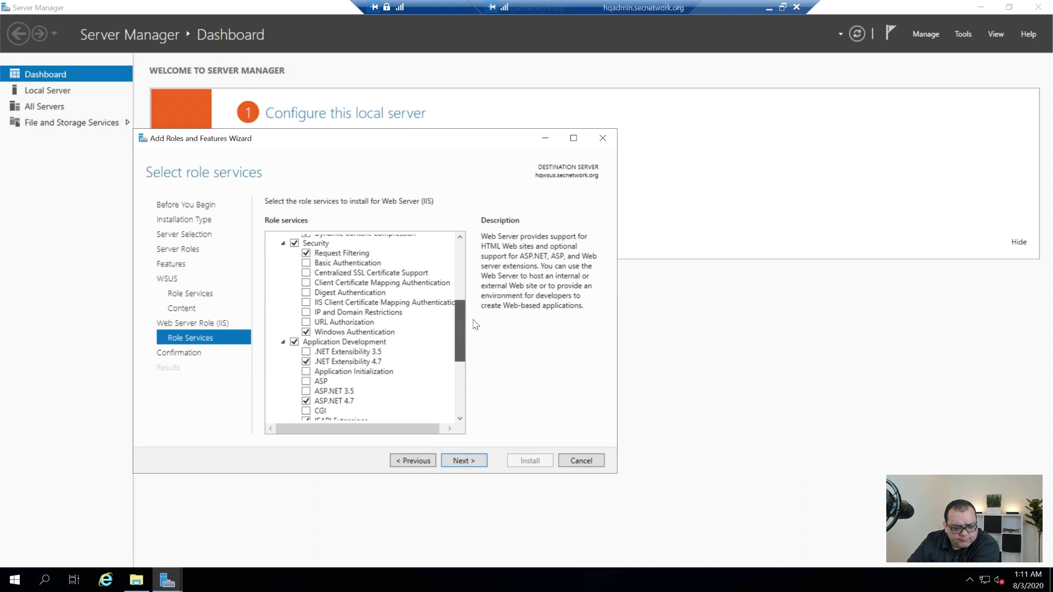
drag(475, 324, 505, 449)
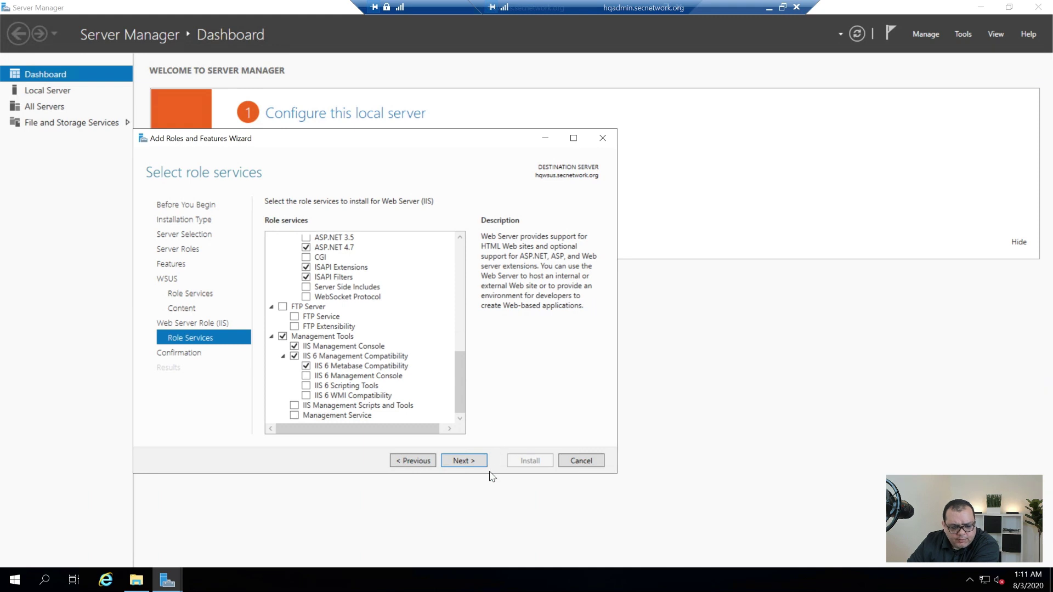
click(469, 458)
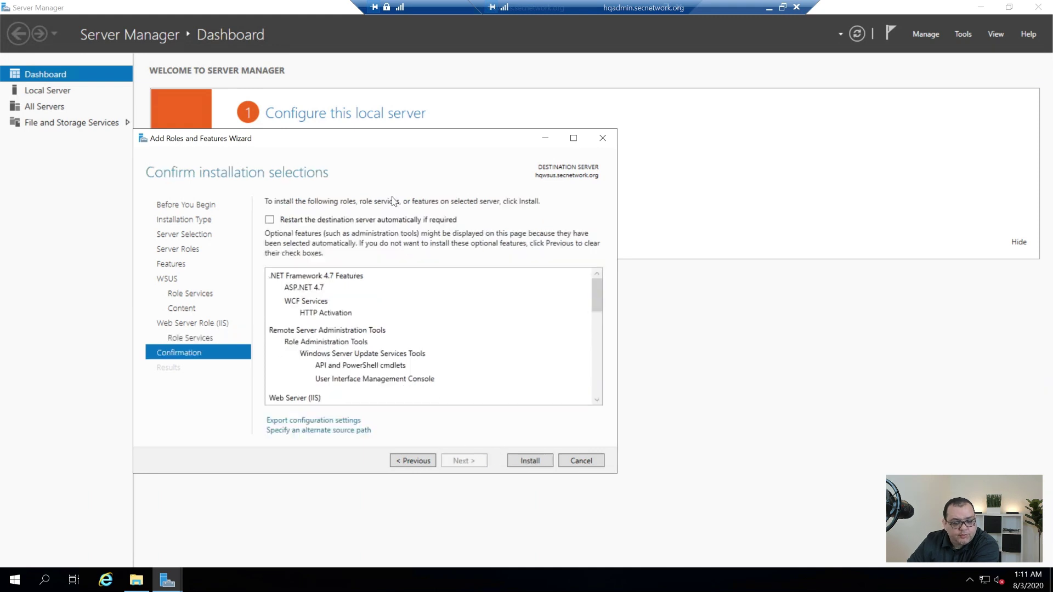
click(529, 462)
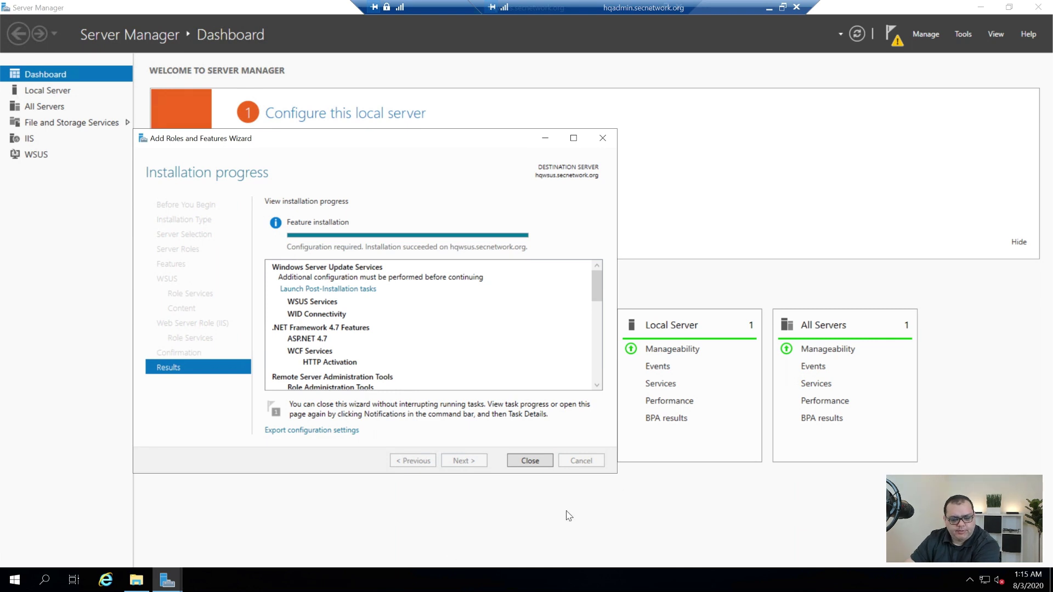
click(530, 461)
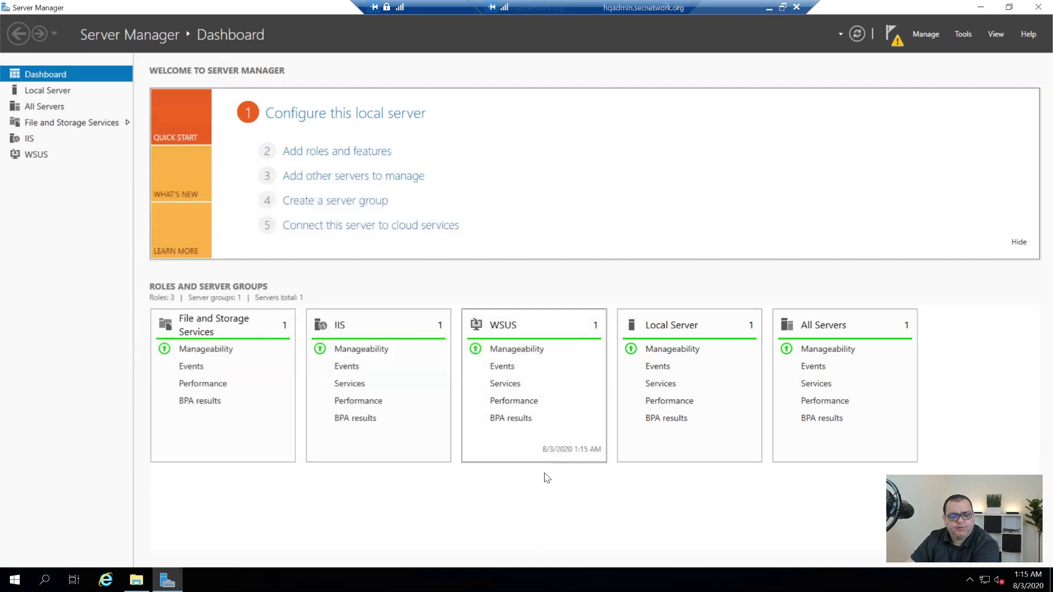
- Launch the WSUS post-installation tasks from the Server Manager notifications and check their progress
click(891, 32)
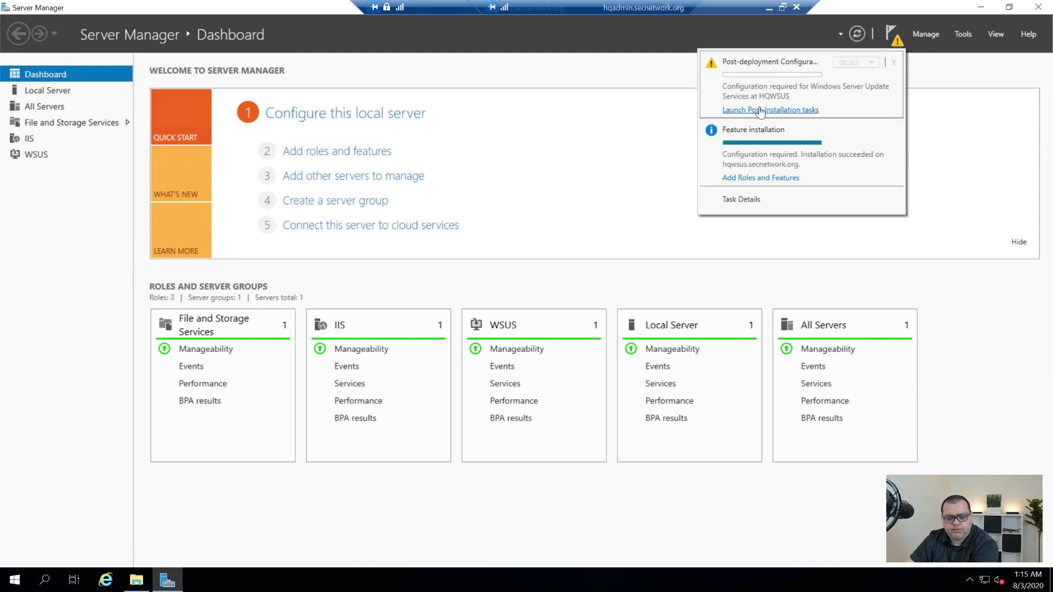
click(753, 112)
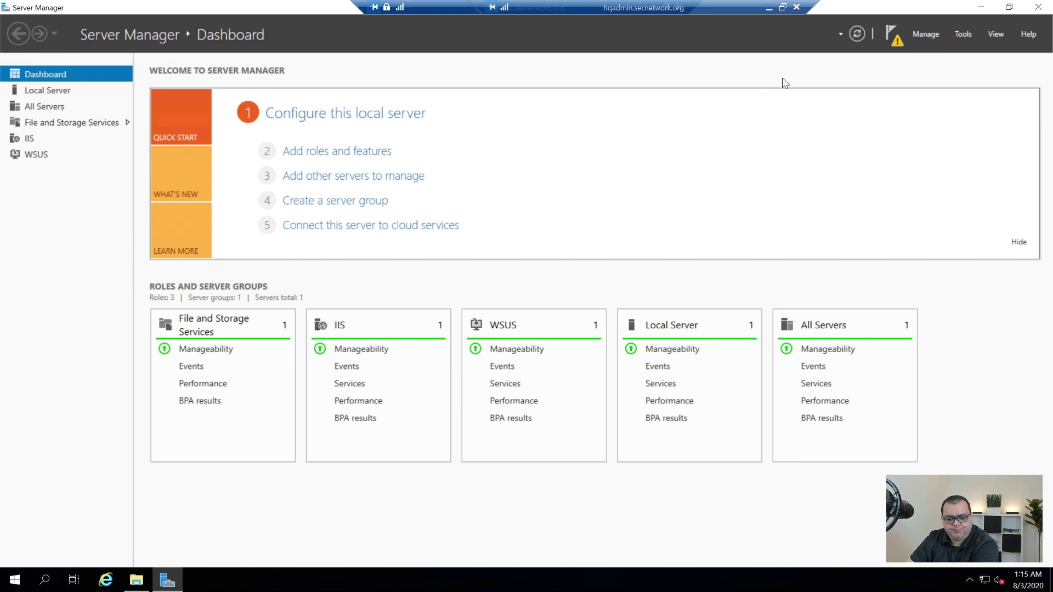
click(891, 36)
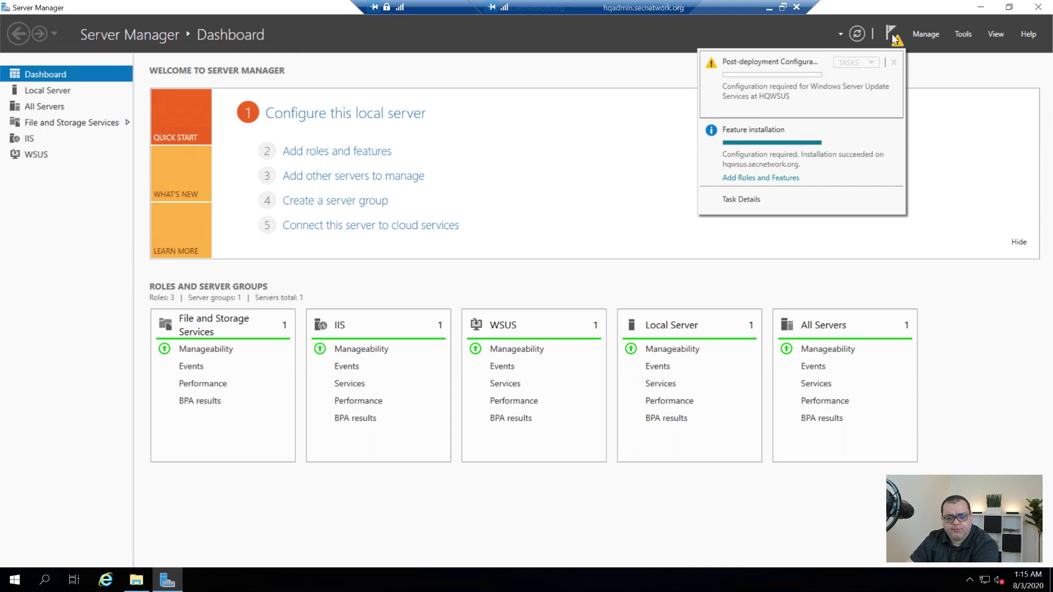
- Switch to the browser on HQADMIN, close the firewall's commit status, and check the SECNET datacenter's resource usage in vSphere
click(891, 35)
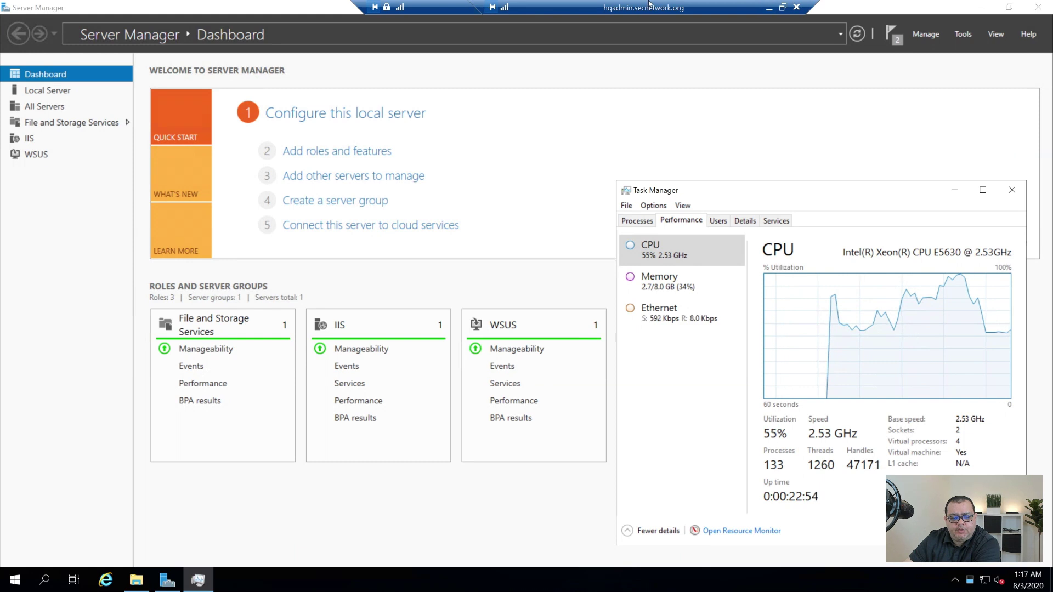
mouse_move(547, 5)
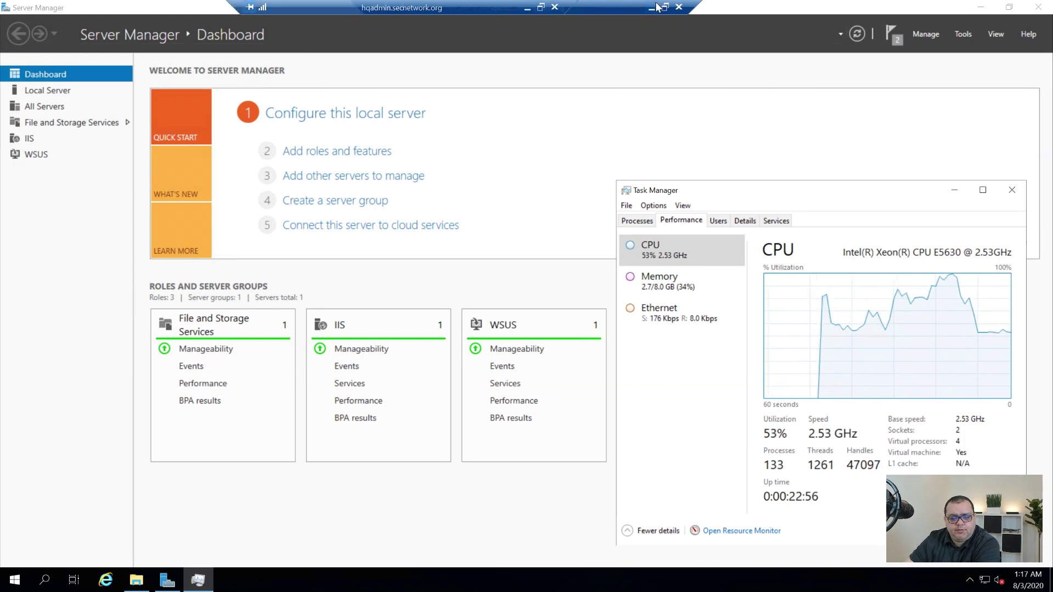
click(652, 7)
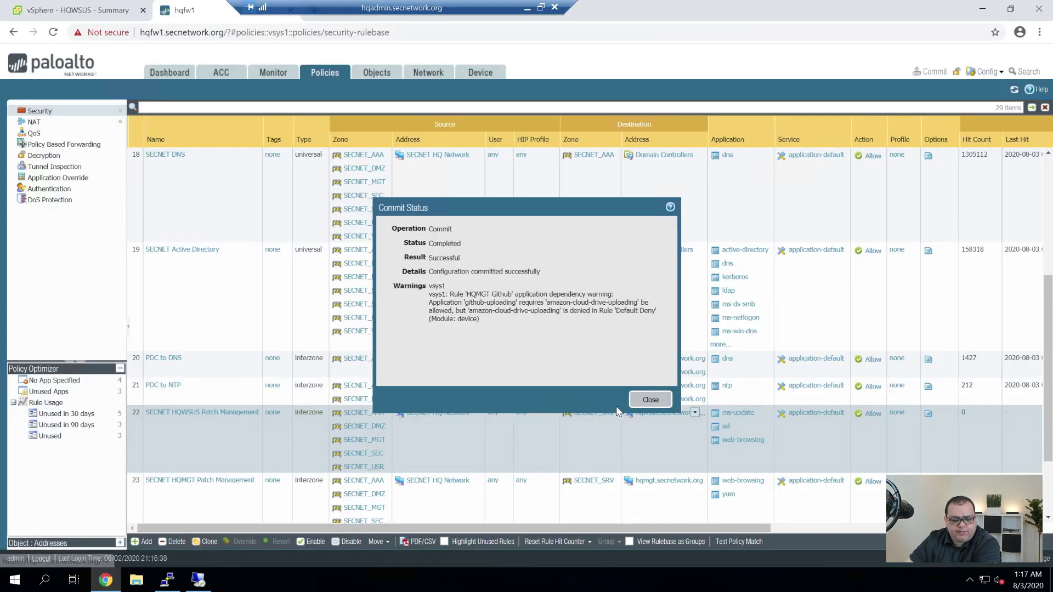
click(643, 405)
key(ctrl+shift+Tab)
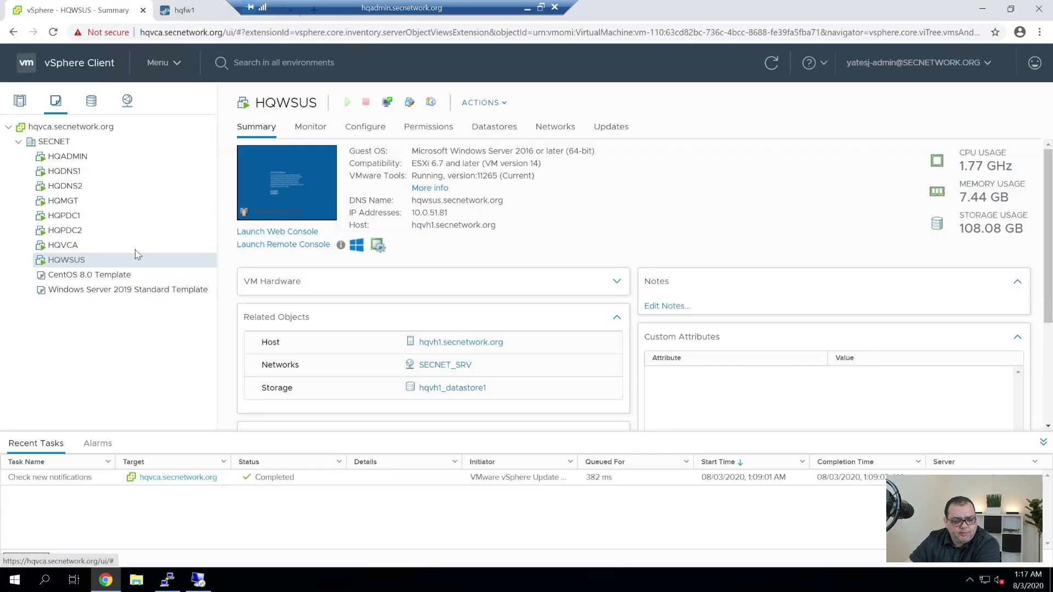
click(115, 144)
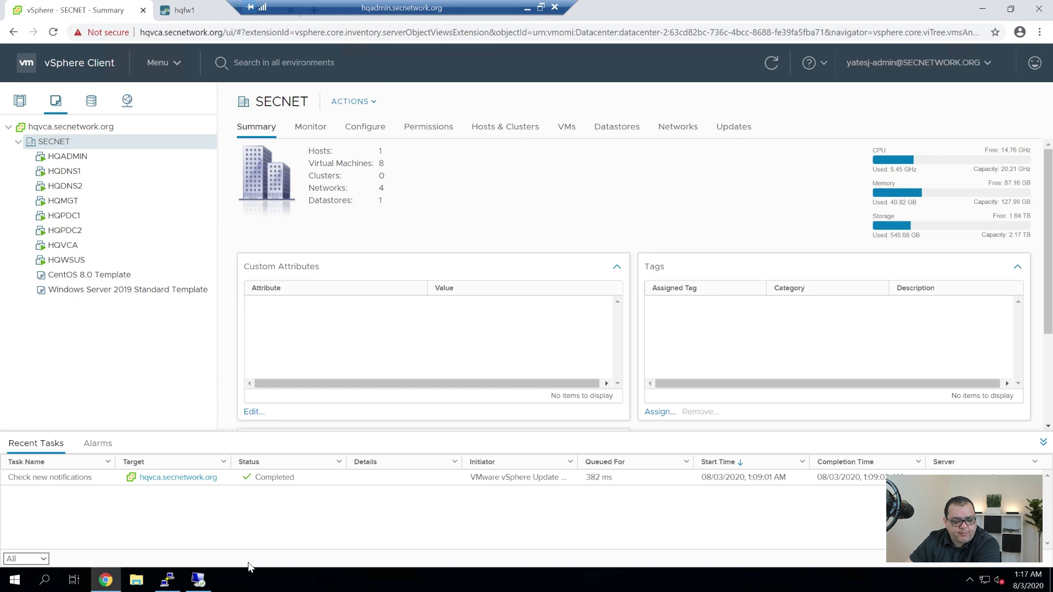
- Return to the HQWSUS session, close Task Manager, and check the WSUS post-deployment configuration status in Server Manager's notifications
click(198, 580)
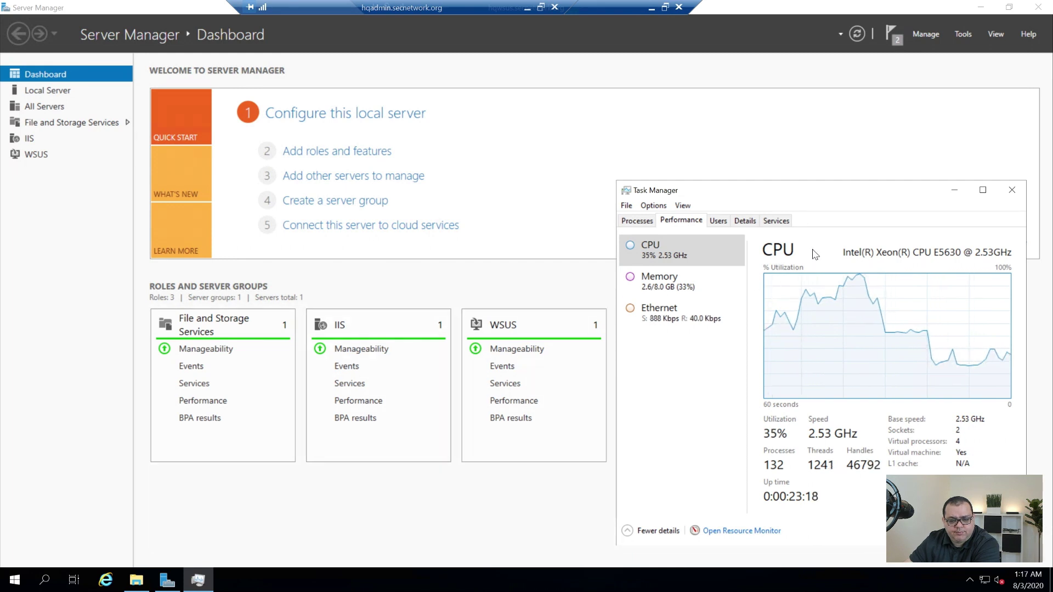
click(1010, 188)
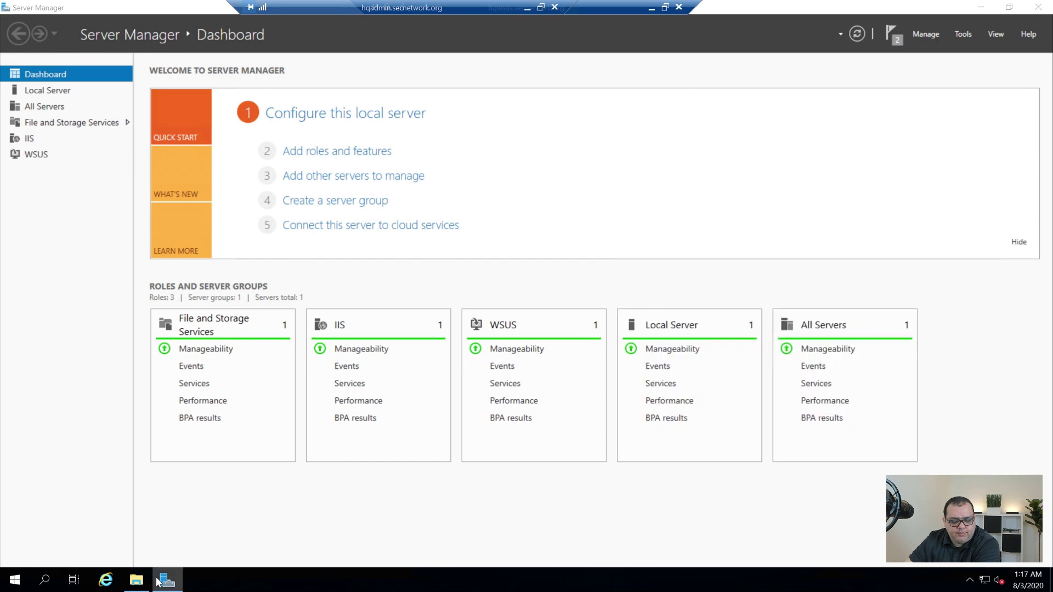
click(168, 580)
click(168, 580)
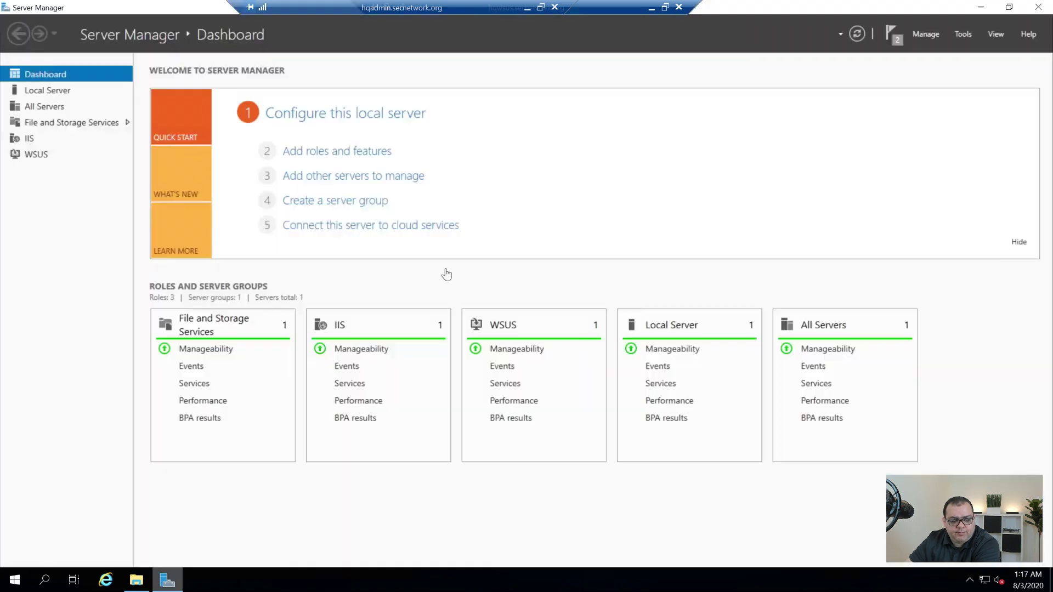
click(889, 32)
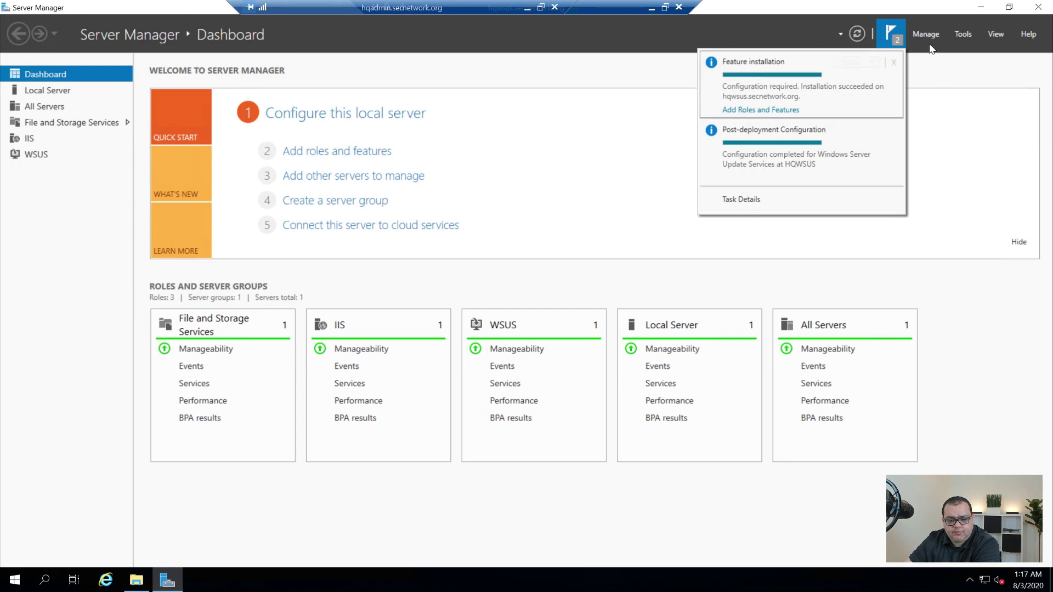
- Launch the Windows Server Update Services console from Server Manager and minimize Server Manager
click(961, 32)
click(965, 34)
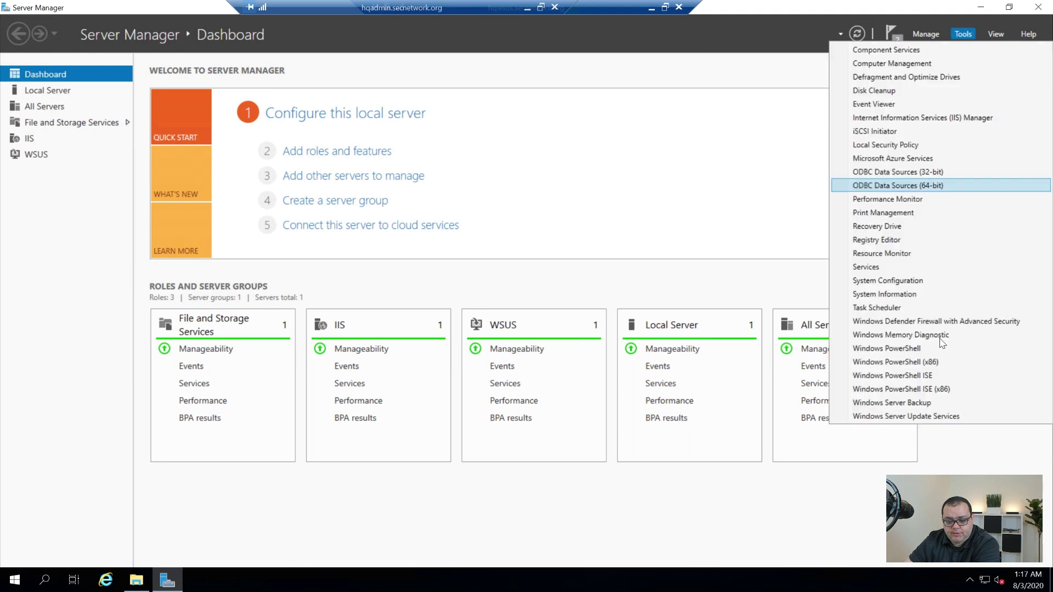
click(907, 416)
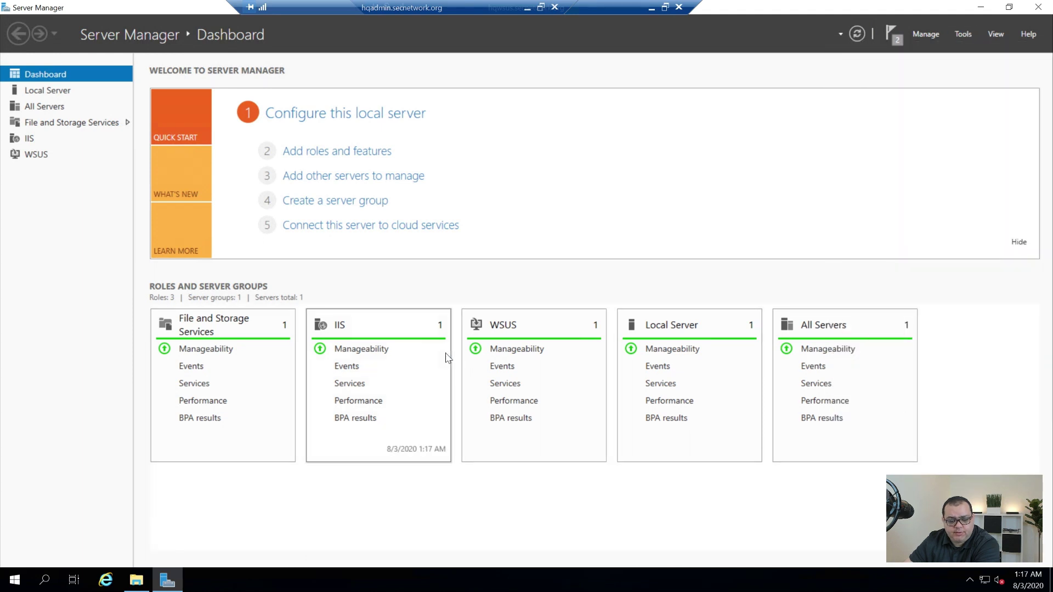
click(983, 7)
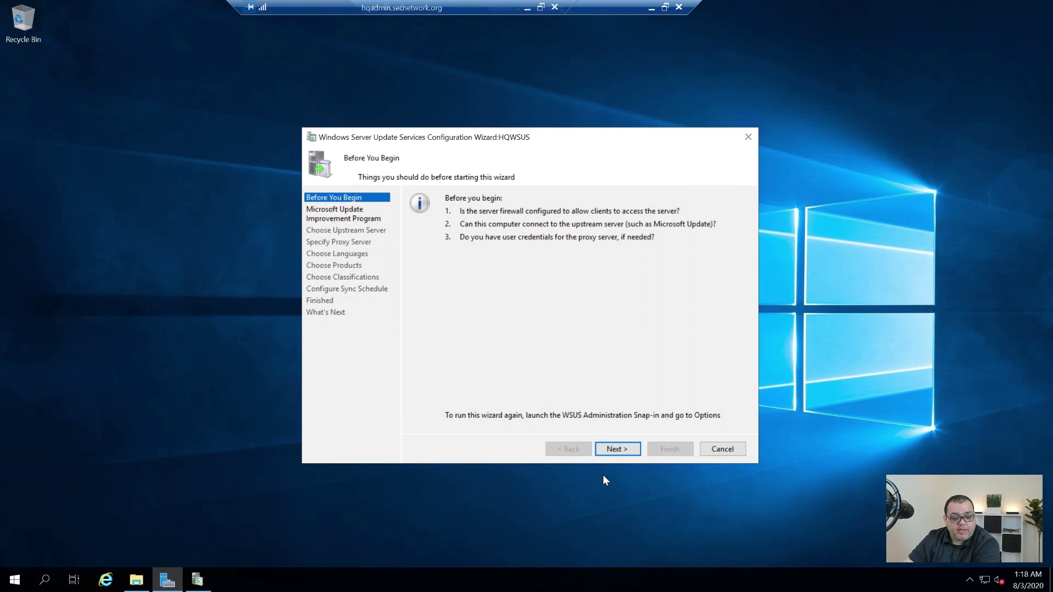
- In the WSUS wizard, decline the Microsoft Update Improvement Program, keep synchronizing from Microsoft Update without a proxy, and start connecting
click(616, 447)
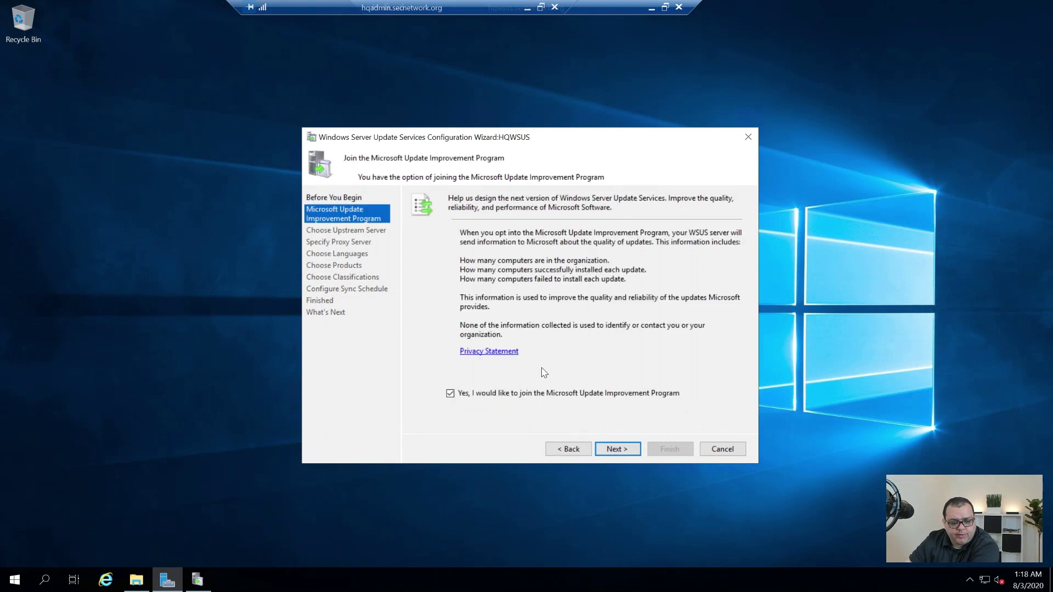
click(449, 393)
click(620, 448)
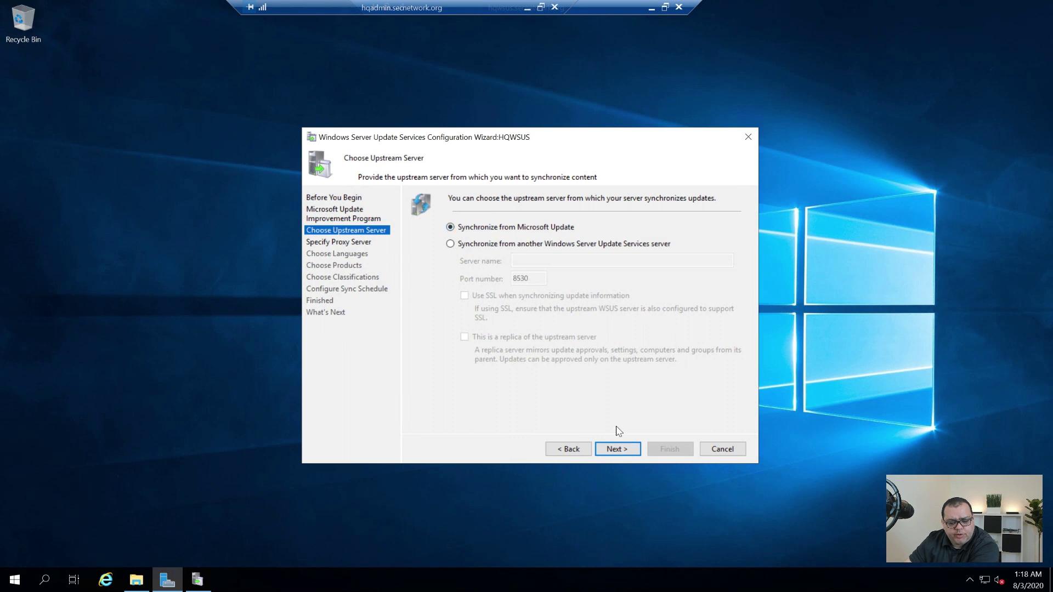
click(629, 448)
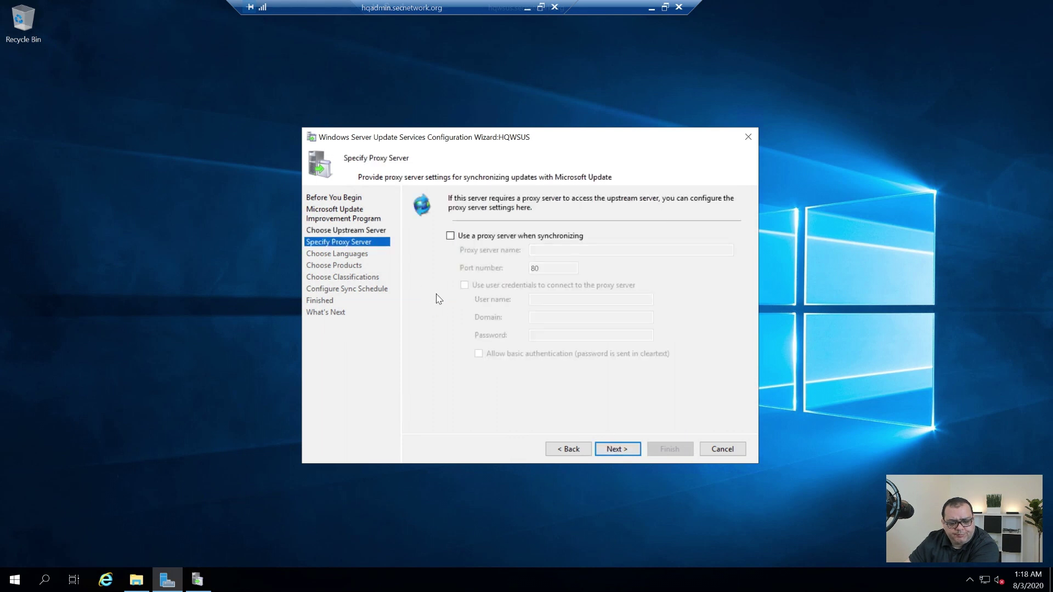
click(637, 447)
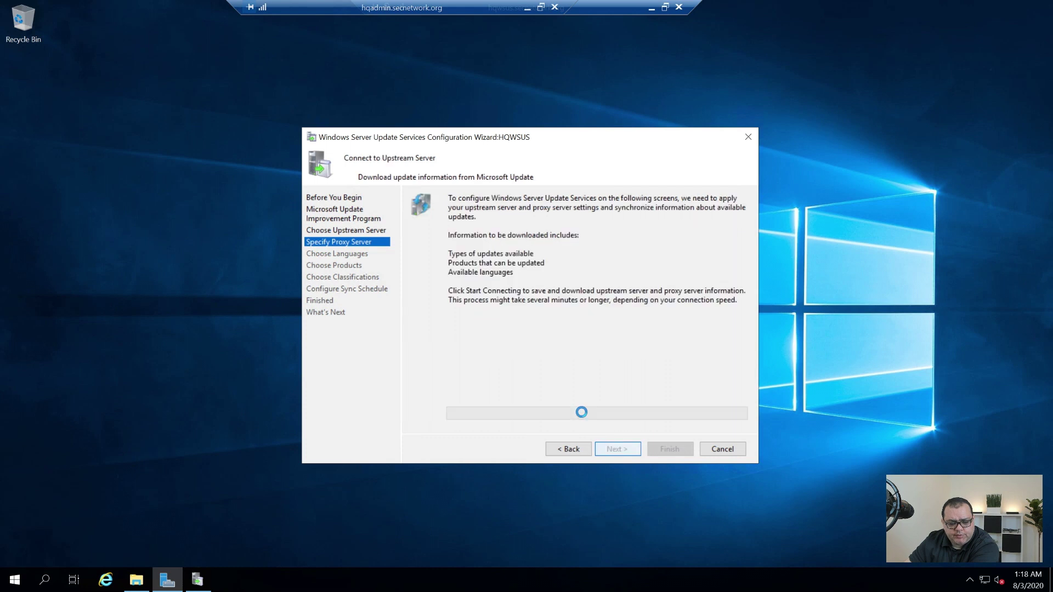
click(479, 329)
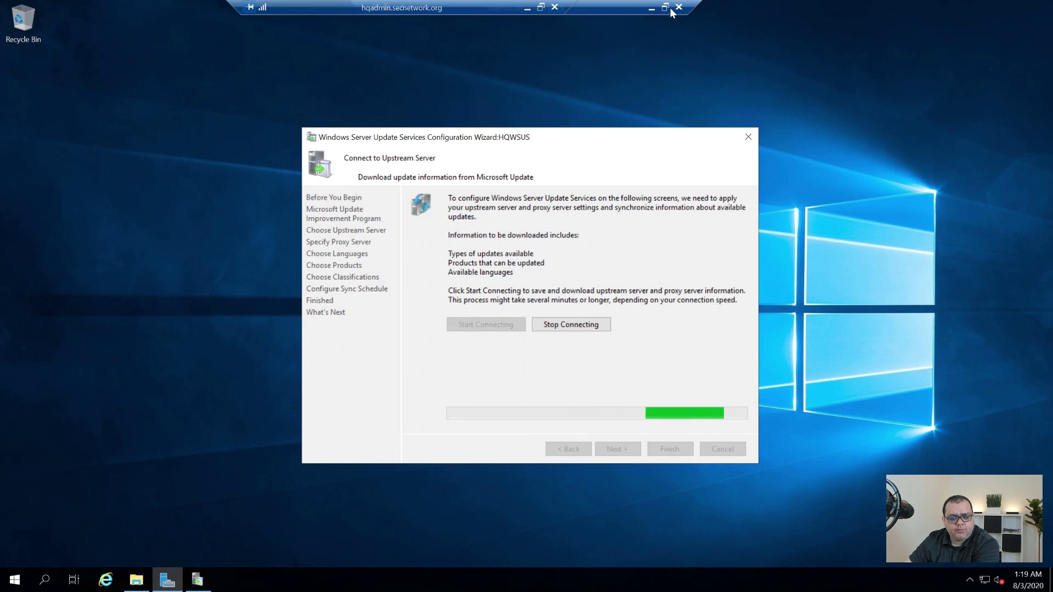
- Switch to the Palo Alto firewall and filter its traffic log to source zone SECNET_SRV, source address 10.0.51.81 and destination zone WAN
click(651, 8)
click(186, 10)
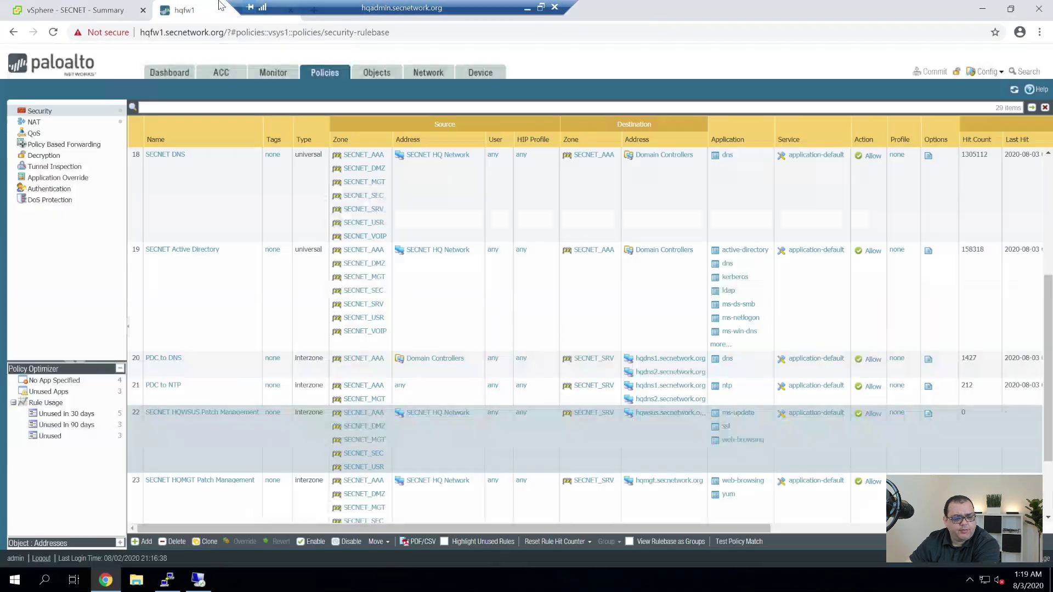
click(277, 75)
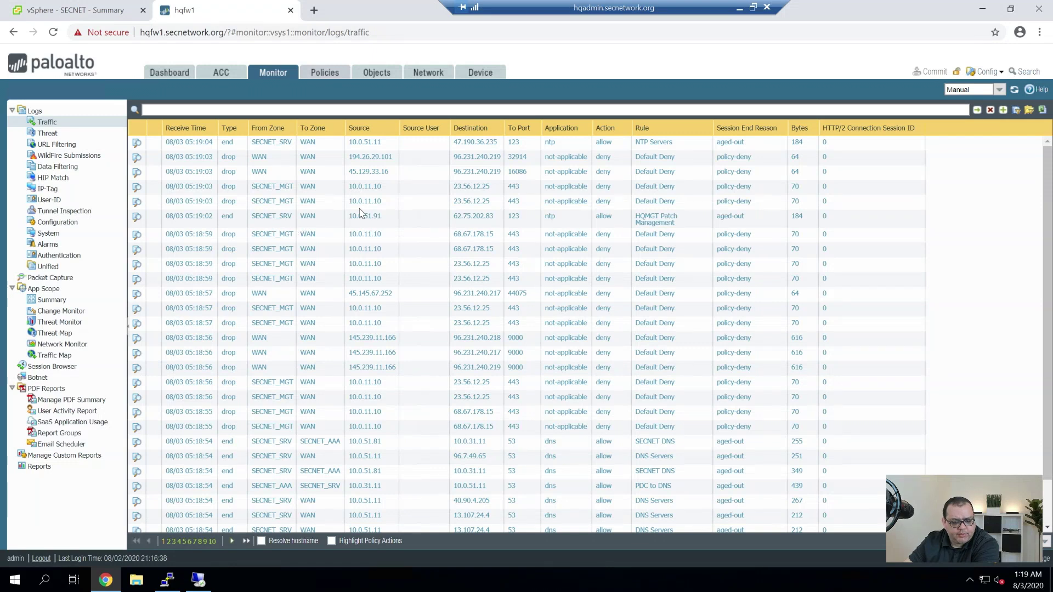
click(270, 216)
click(365, 216)
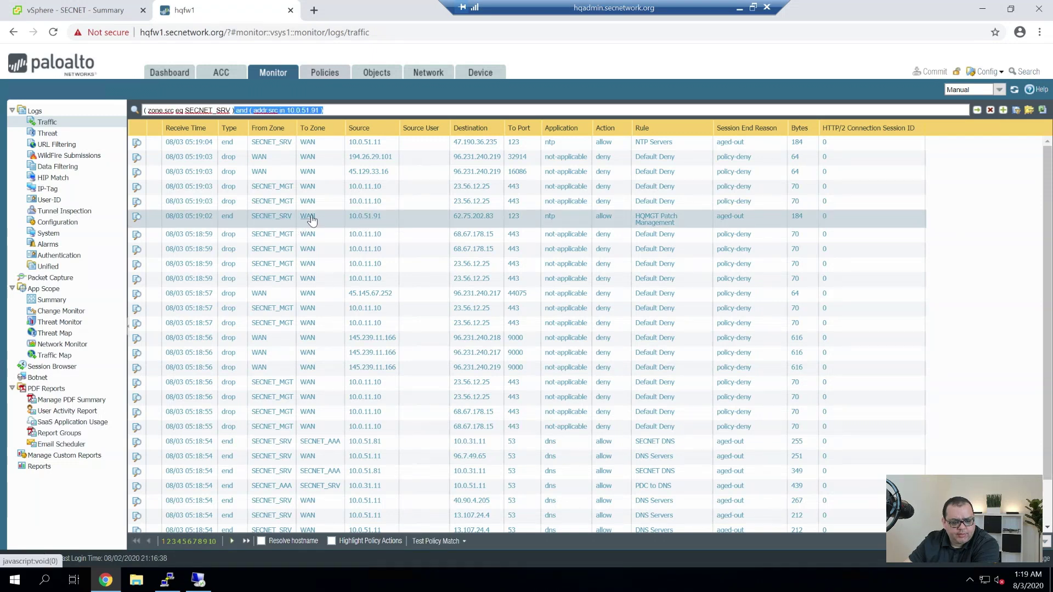
click(309, 216)
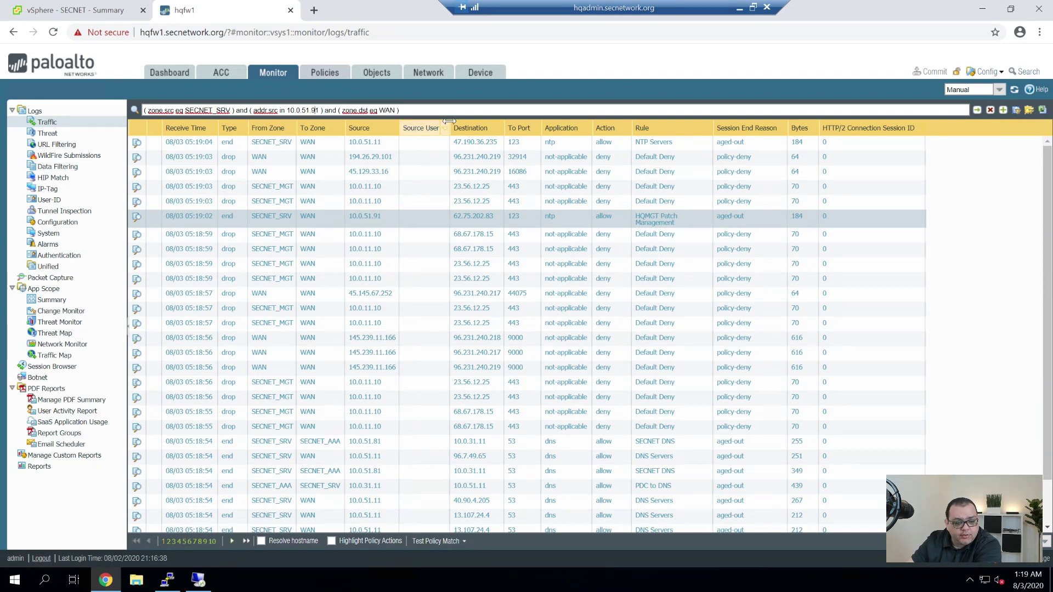
key(BackSpace)
text(8)
key(Return)
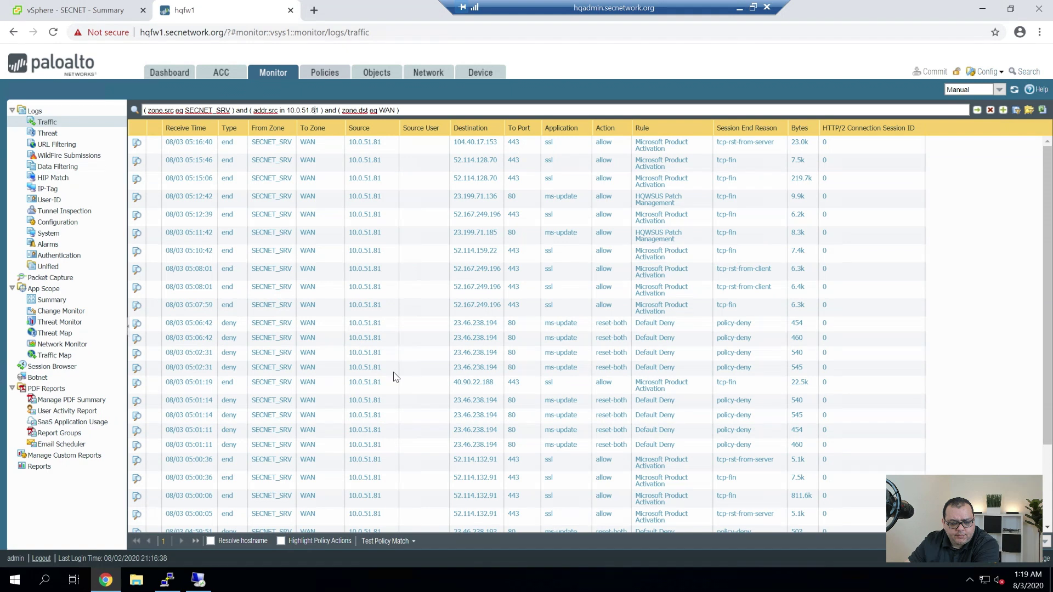
- Examine the allowed and denied entries in the filtered traffic log, and return to the WSUS configuration wizard on HQWSUS
click(422, 374)
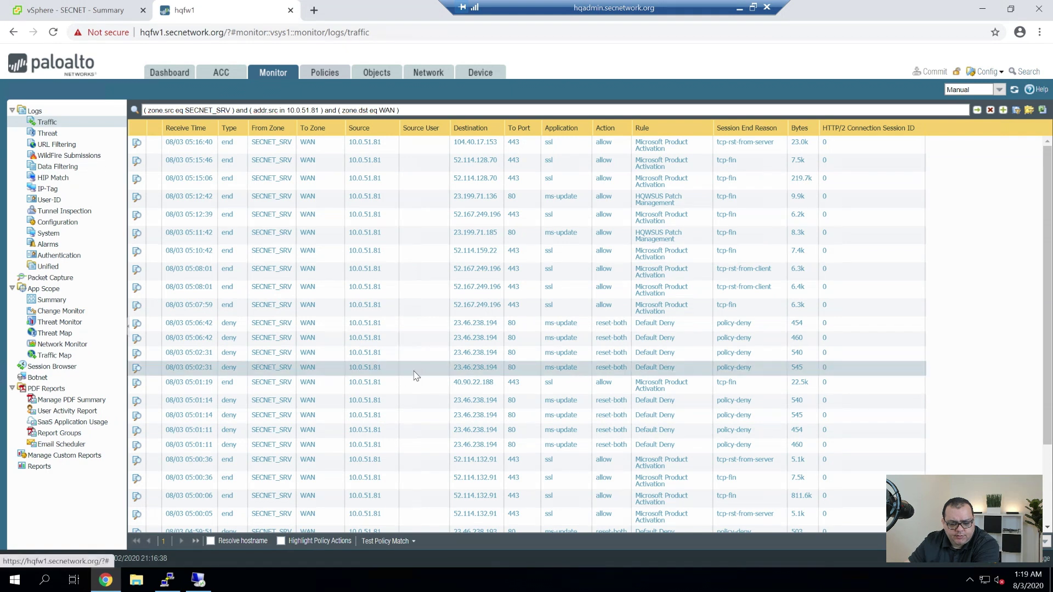
click(413, 447)
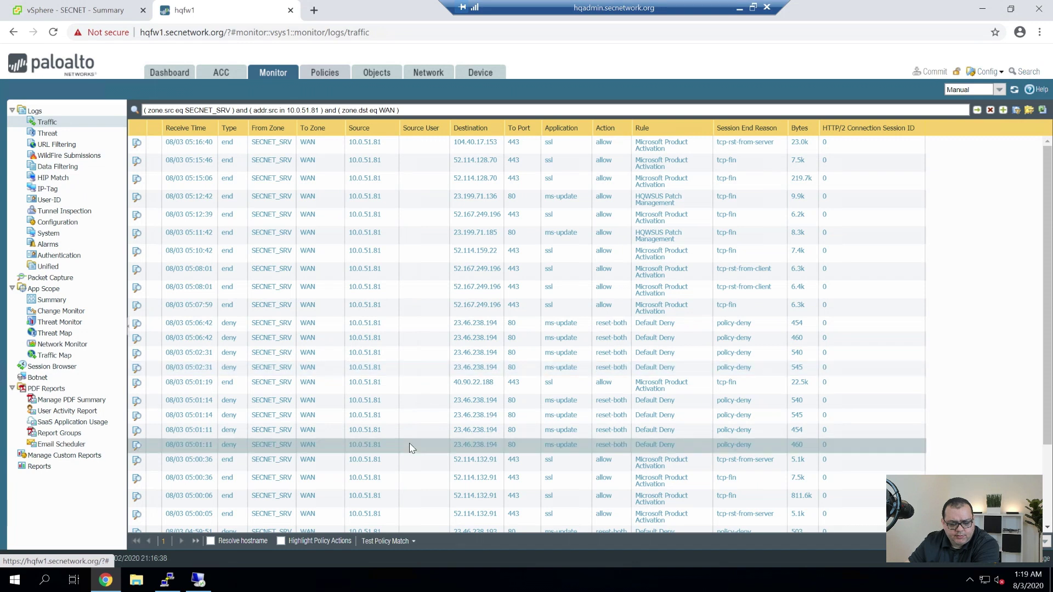
scroll(413, 448, down, 3)
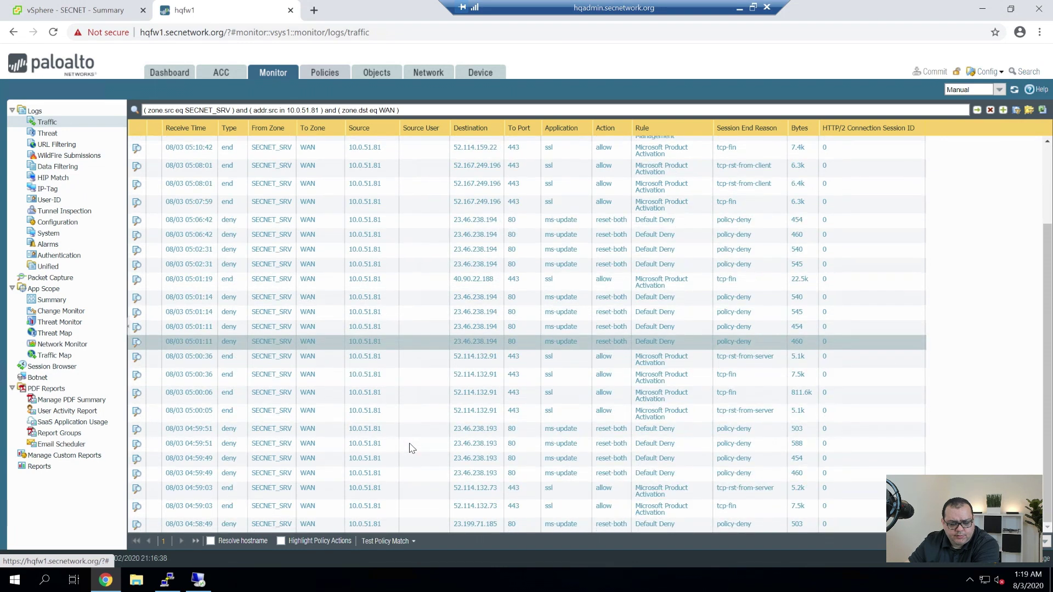
scroll(412, 448, up, 2)
scroll(685, 207, up, 2)
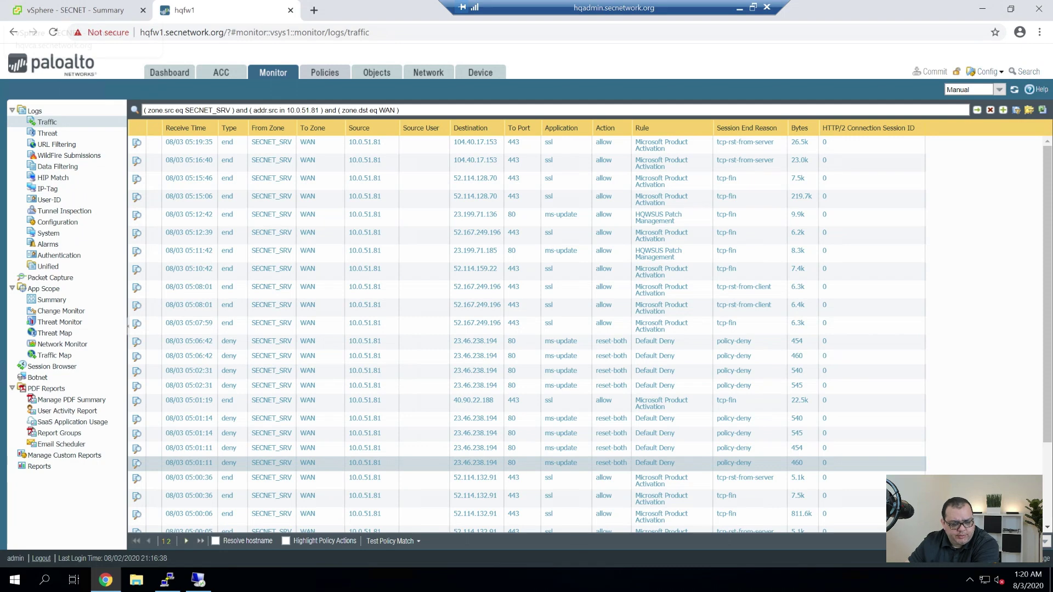
click(200, 584)
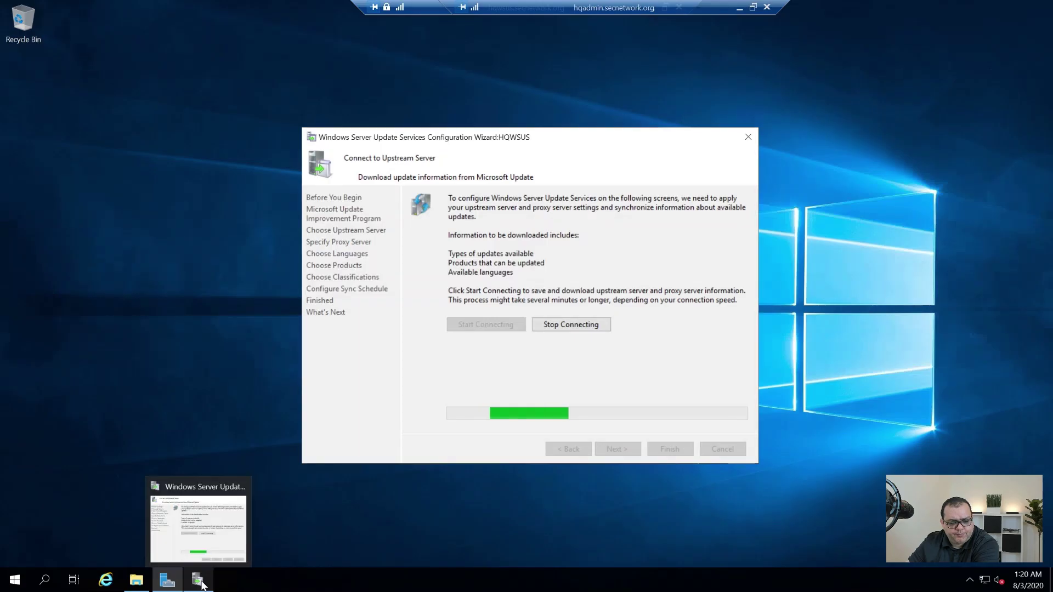
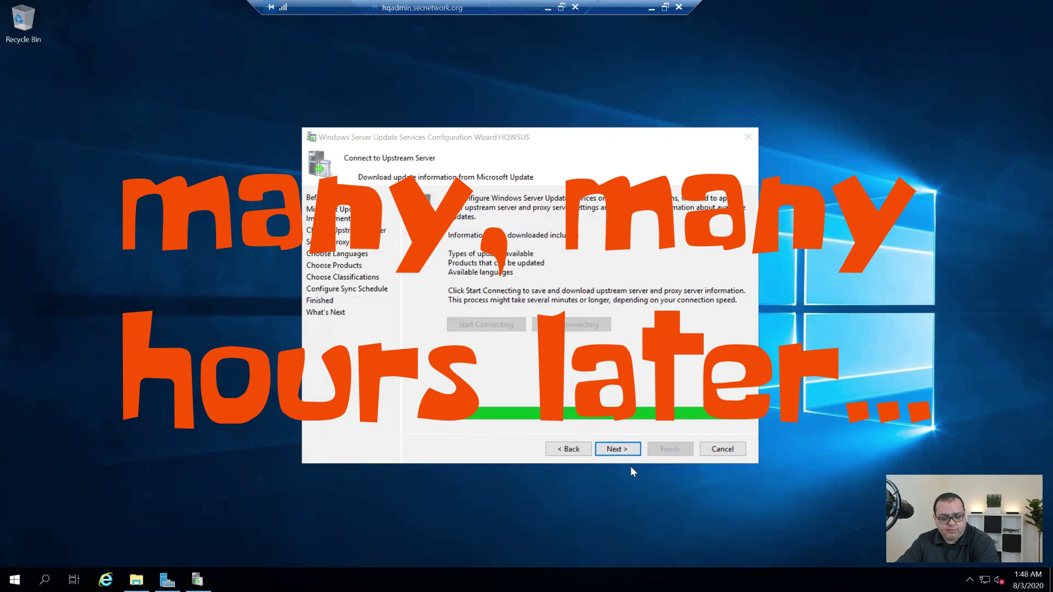
- After the upstream connection finishes, continue the wizard and keep update downloads limited to English
click(489, 337)
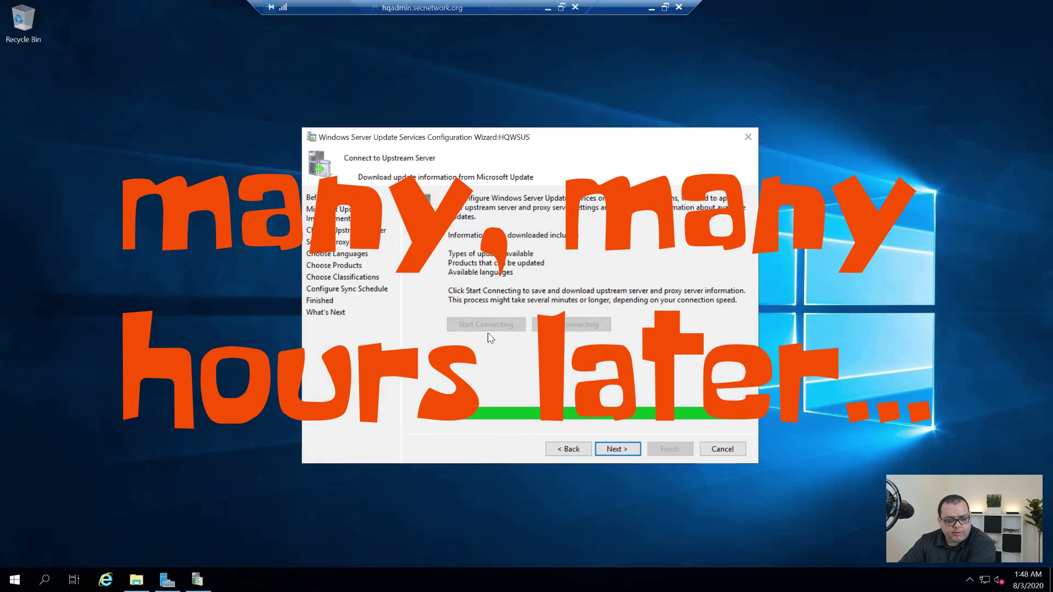
click(625, 516)
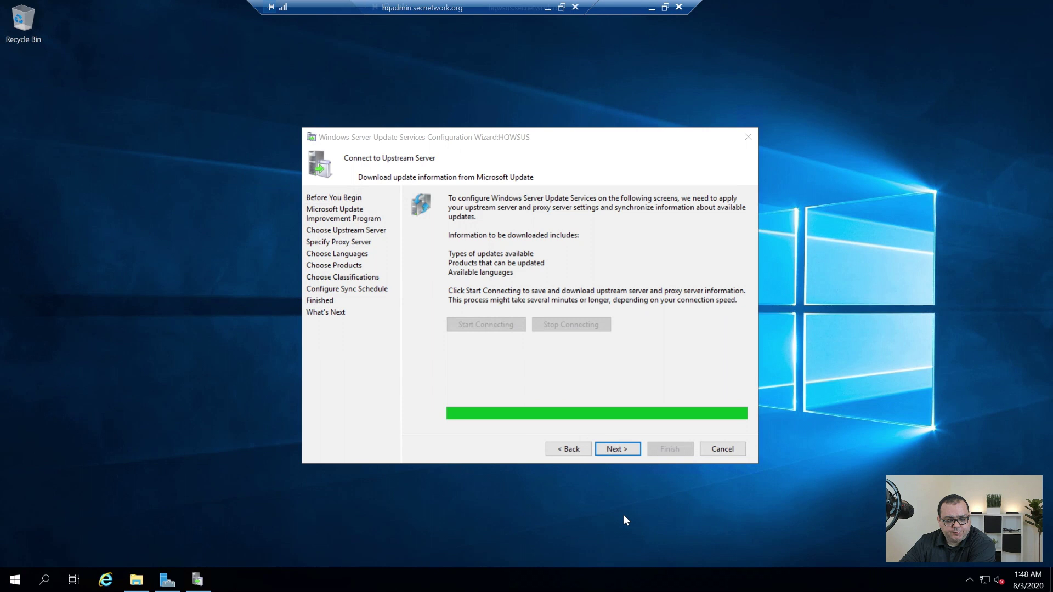
click(619, 447)
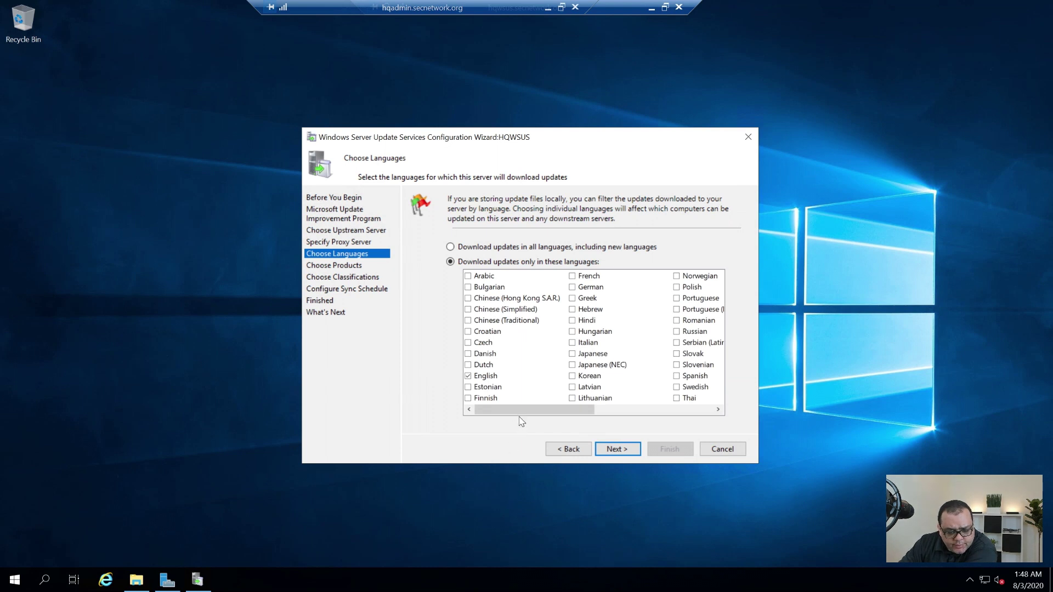
drag(571, 412, 507, 434)
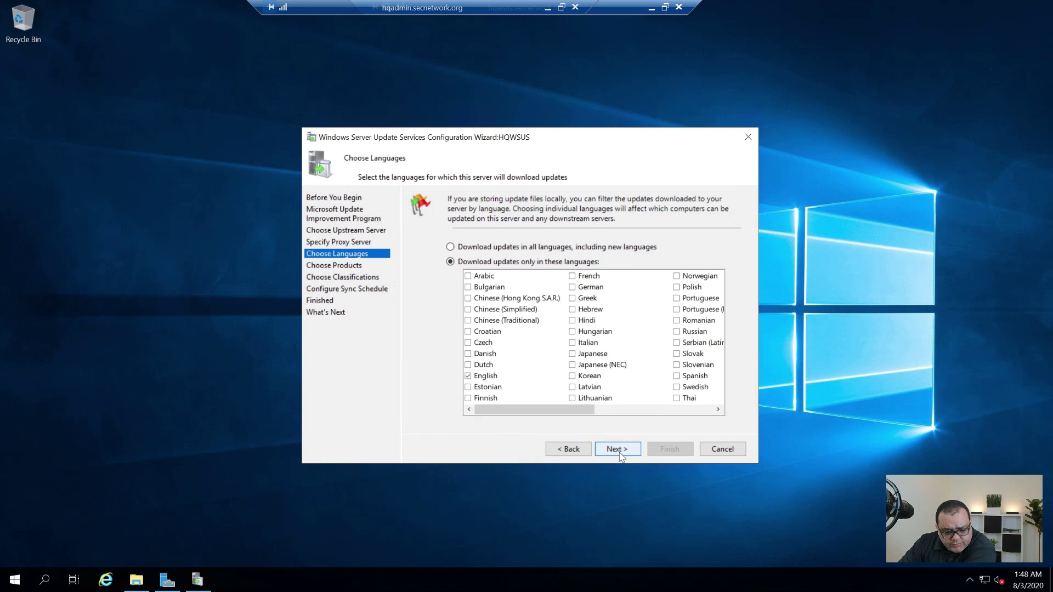
click(618, 448)
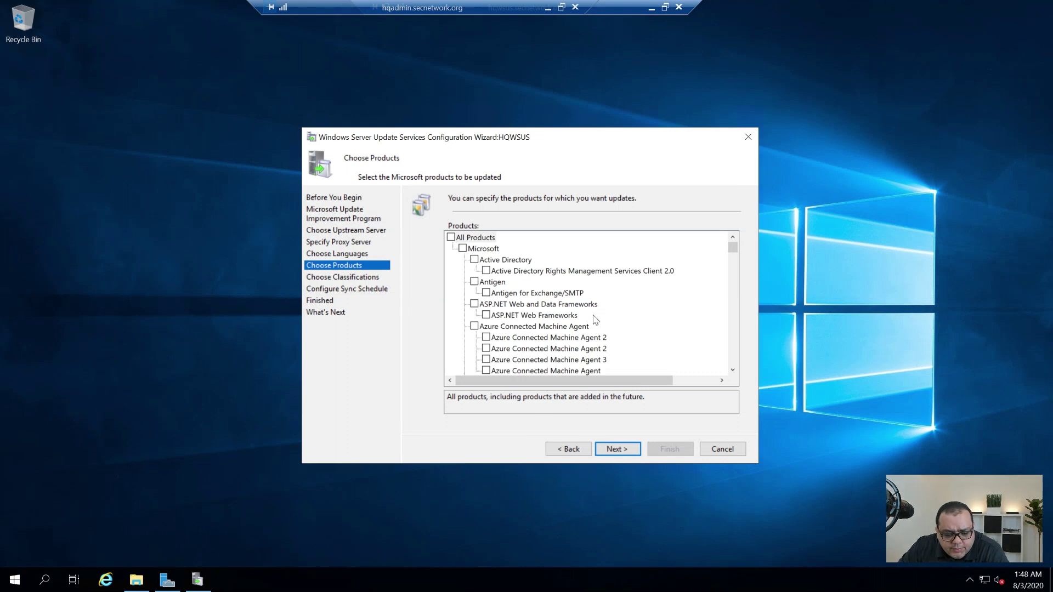
- Select the Active Directory, Microsoft Azure Information Protection, and Microsoft BitLocker Administration and Monitoring product families for updates
click(474, 260)
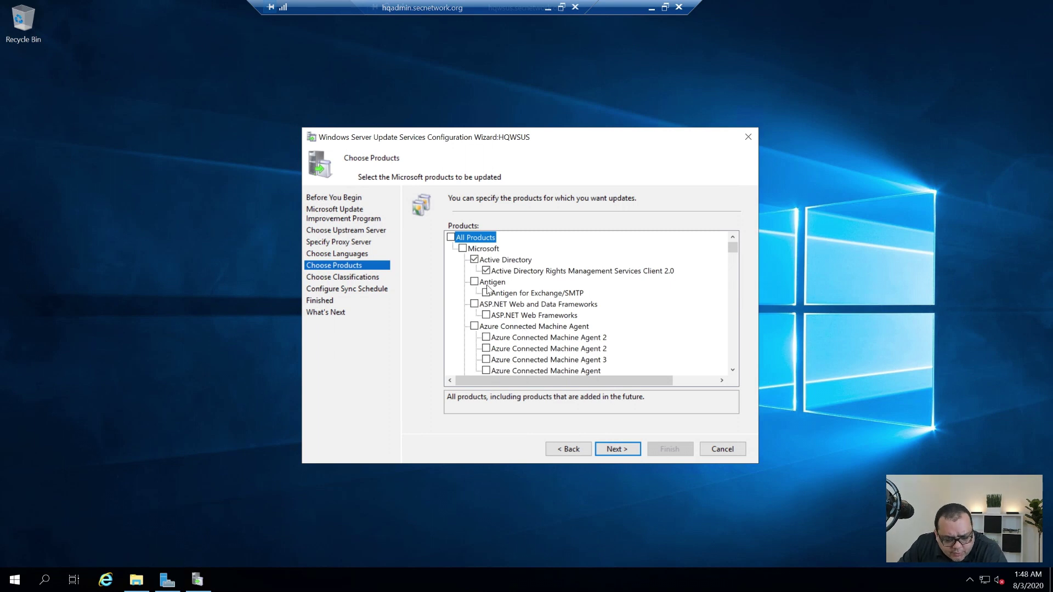
scroll(540, 342, down, 1)
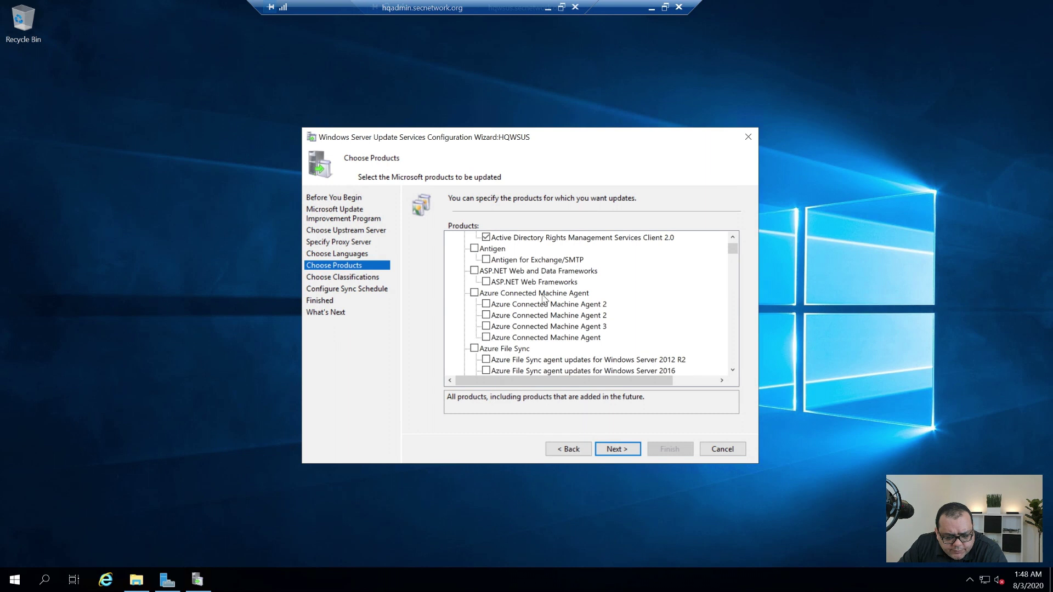
scroll(543, 299, down, 4)
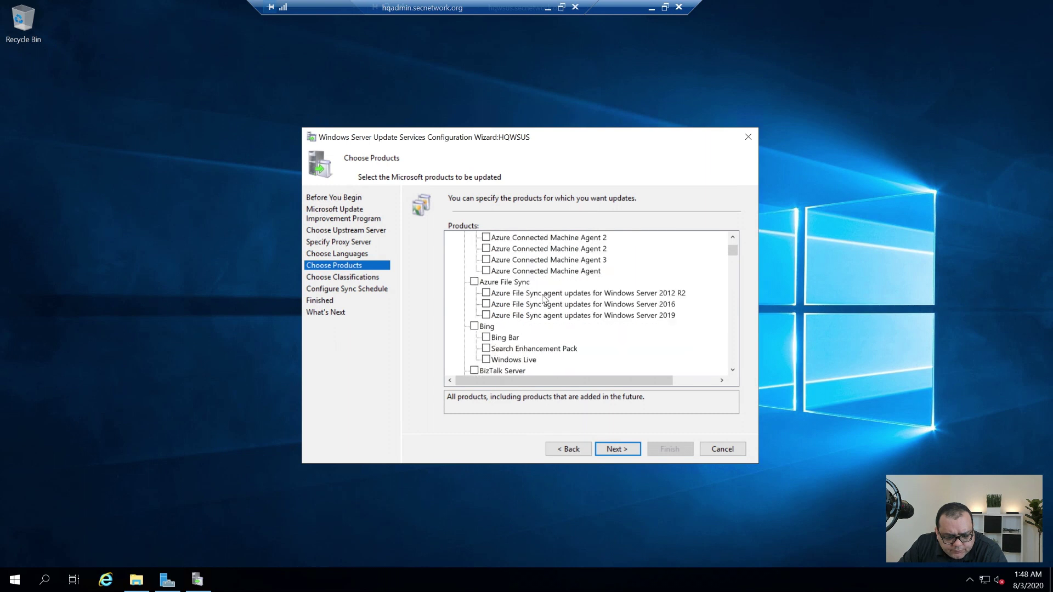
scroll(543, 299, down, 5)
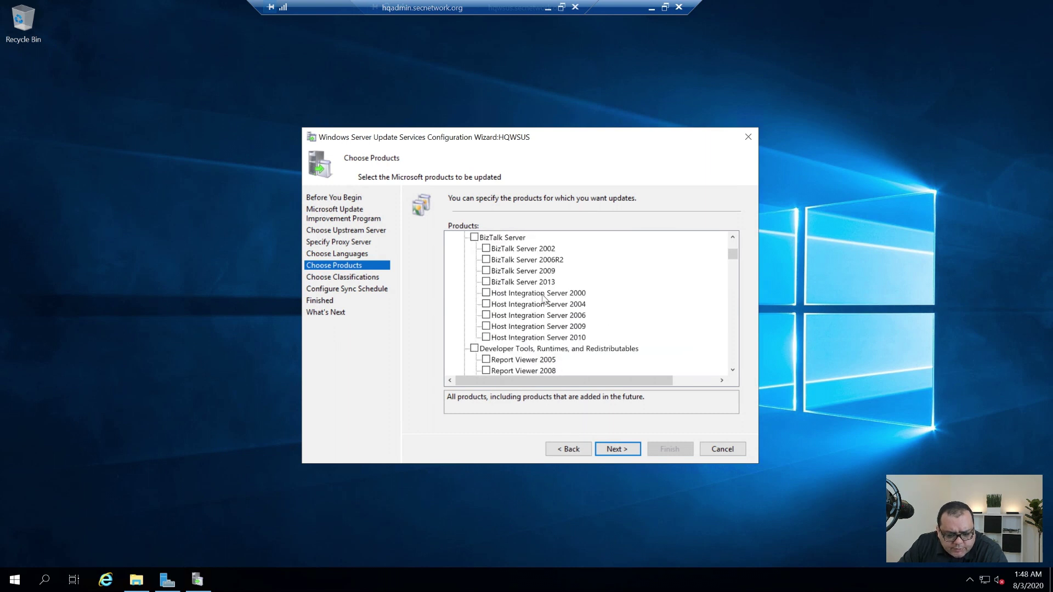
scroll(543, 299, down, 3)
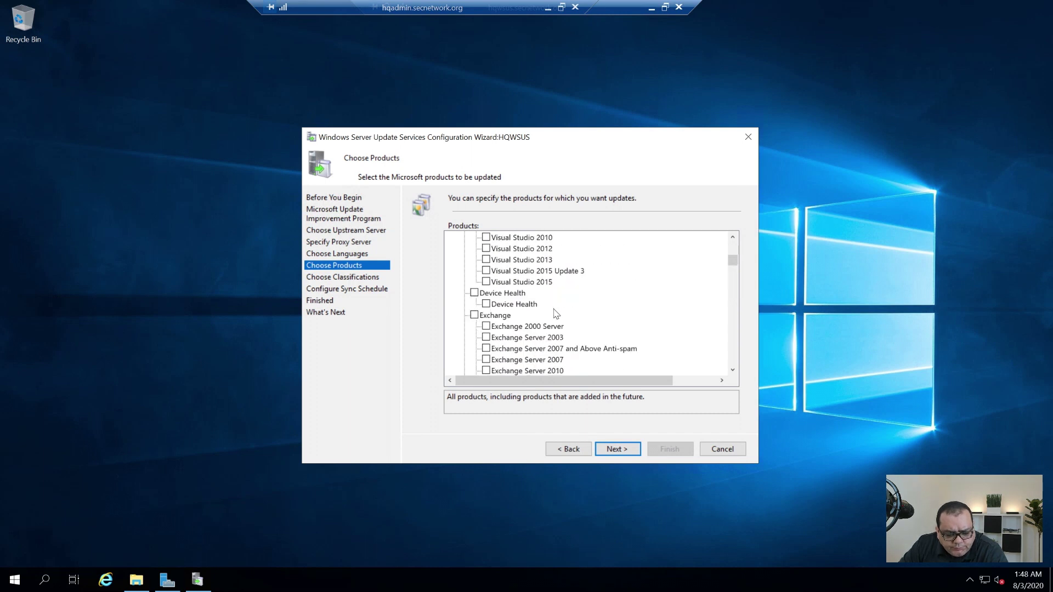
scroll(570, 312, down, 5)
scroll(571, 312, down, 3)
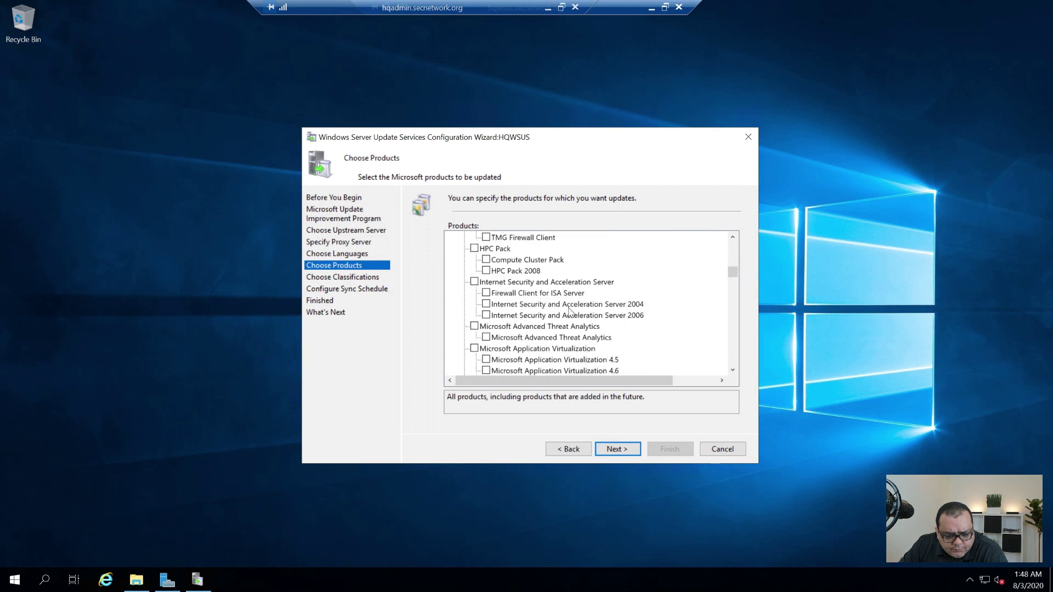
scroll(569, 312, down, 2)
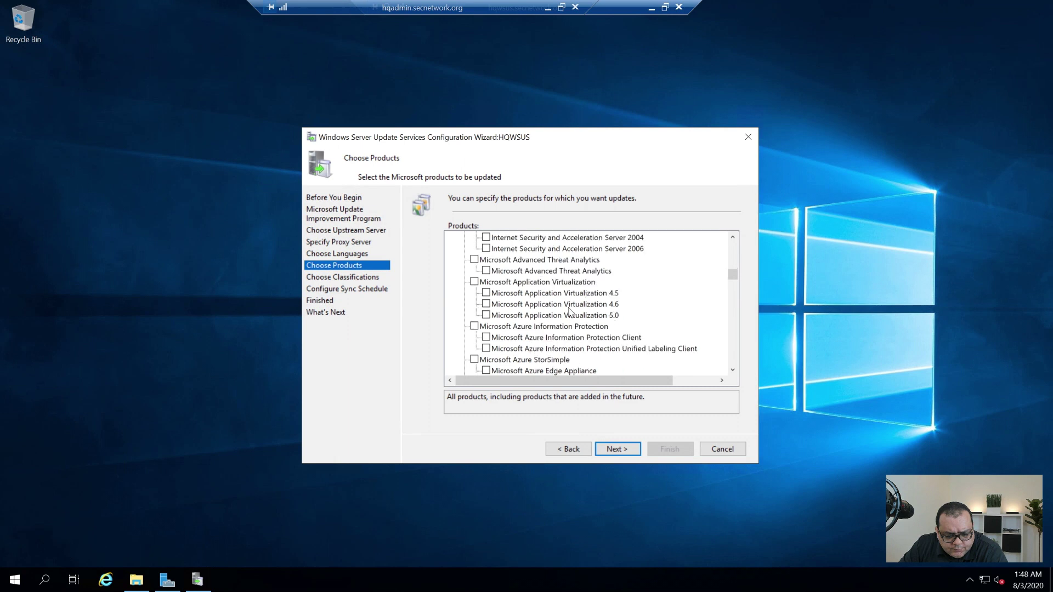
scroll(569, 312, down, 1)
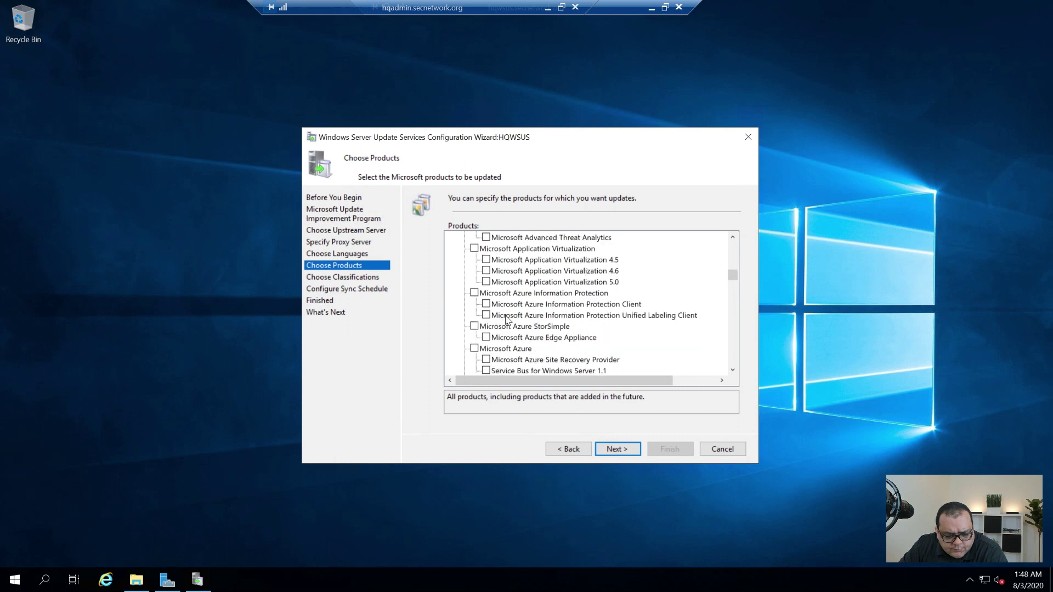
click(567, 297)
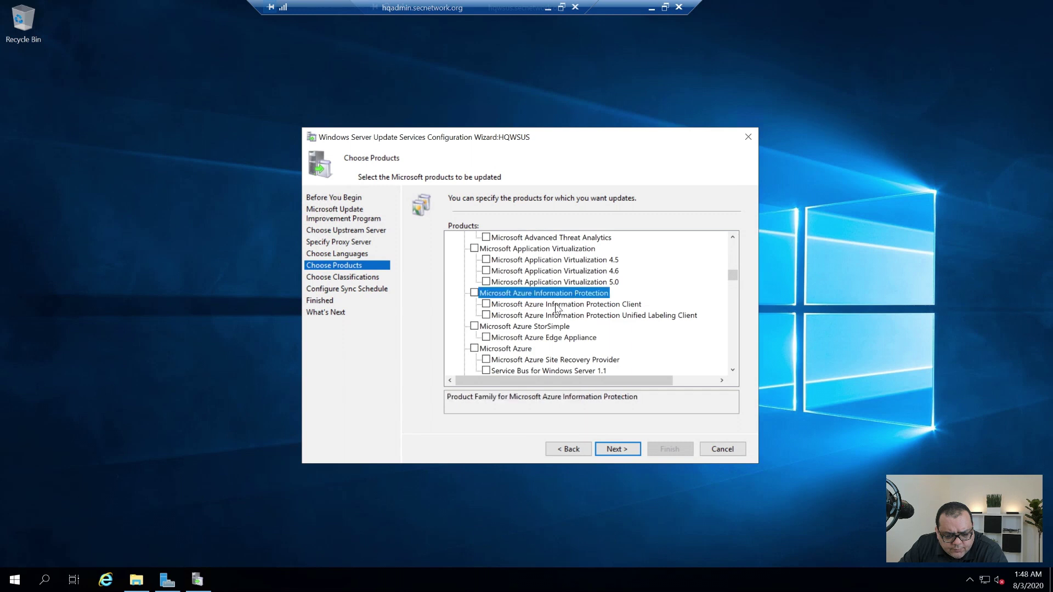
click(474, 293)
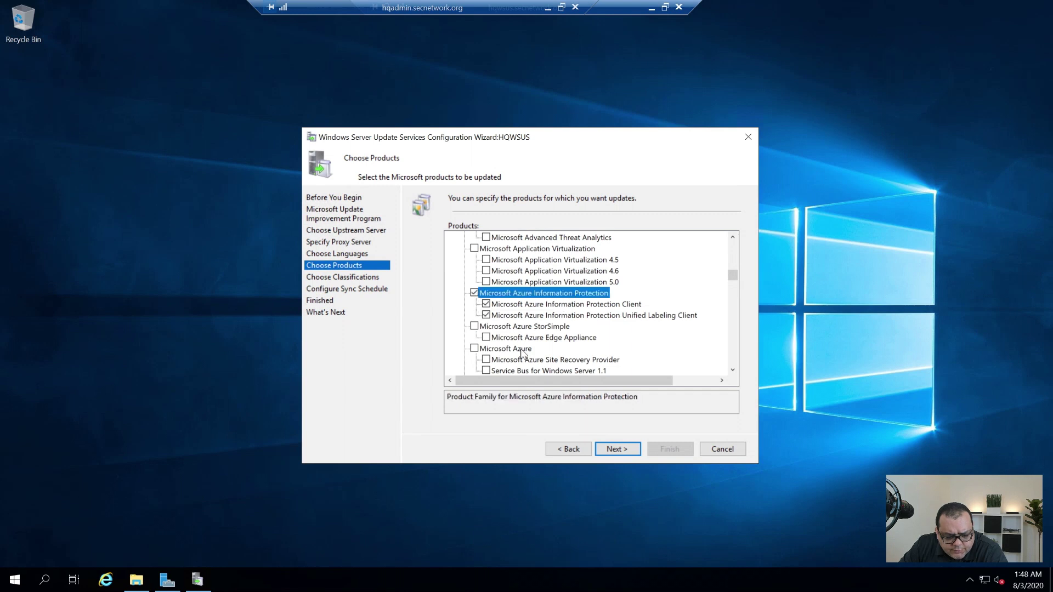
scroll(522, 353, down, 1)
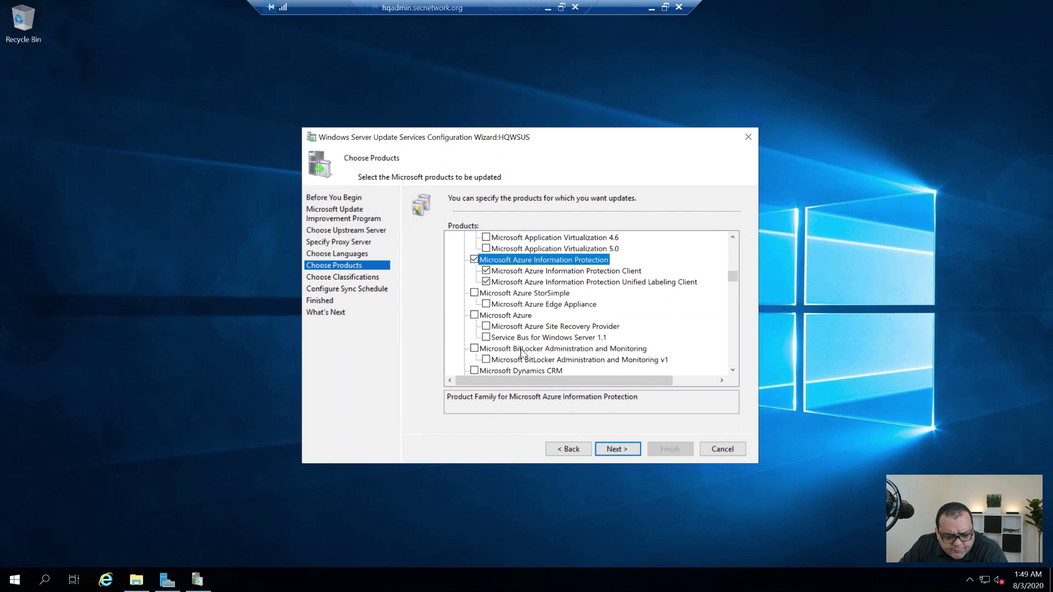
scroll(522, 353, down, 1)
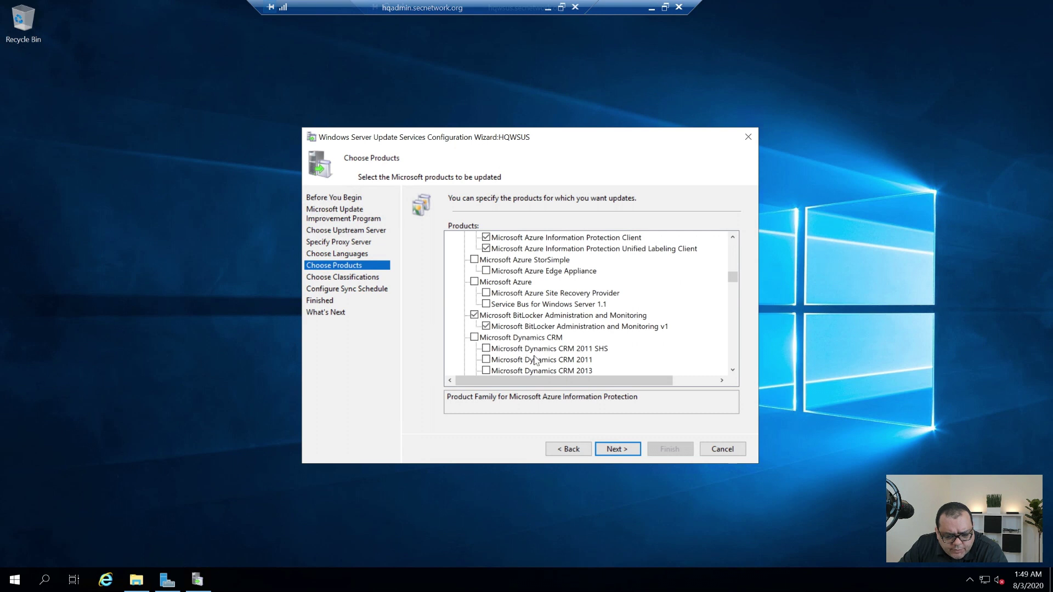
- Examine the product list from Microsoft Dynamics CRM through the Office versions for further products to update
scroll(486, 321, down, 2)
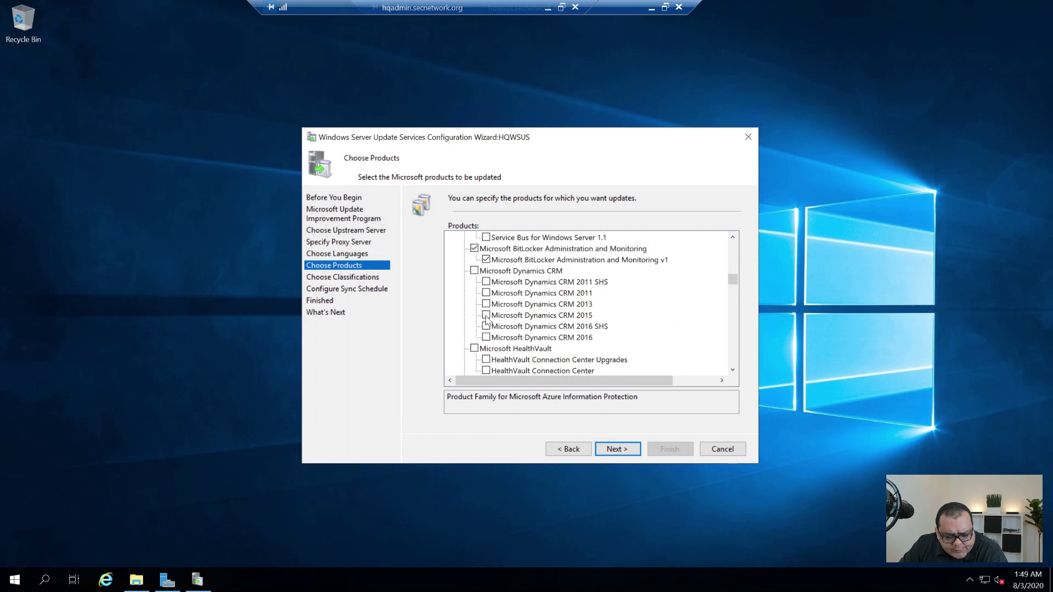
scroll(486, 320, down, 2)
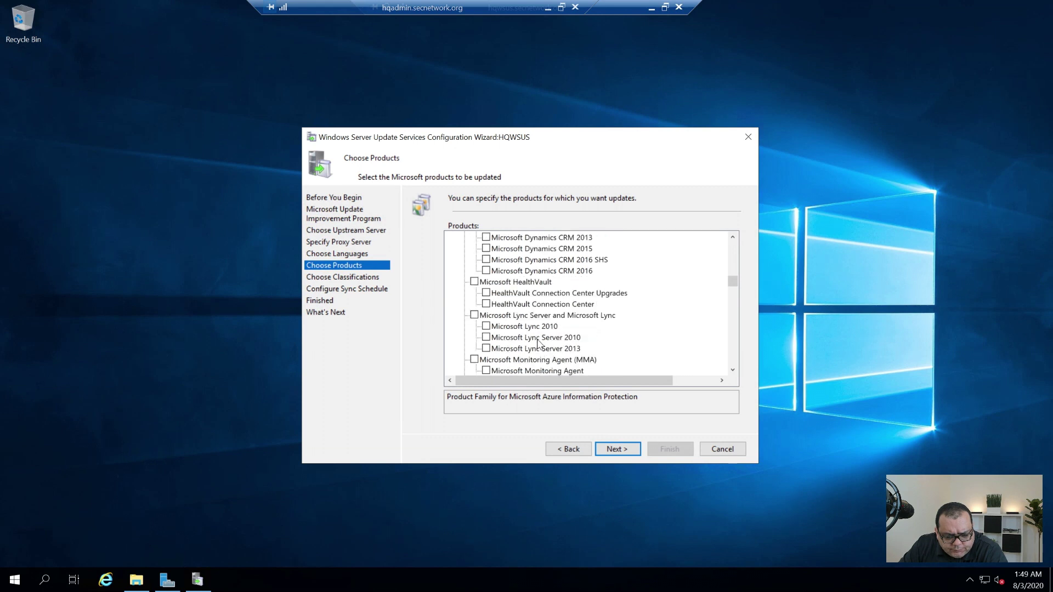
scroll(538, 343, down, 1)
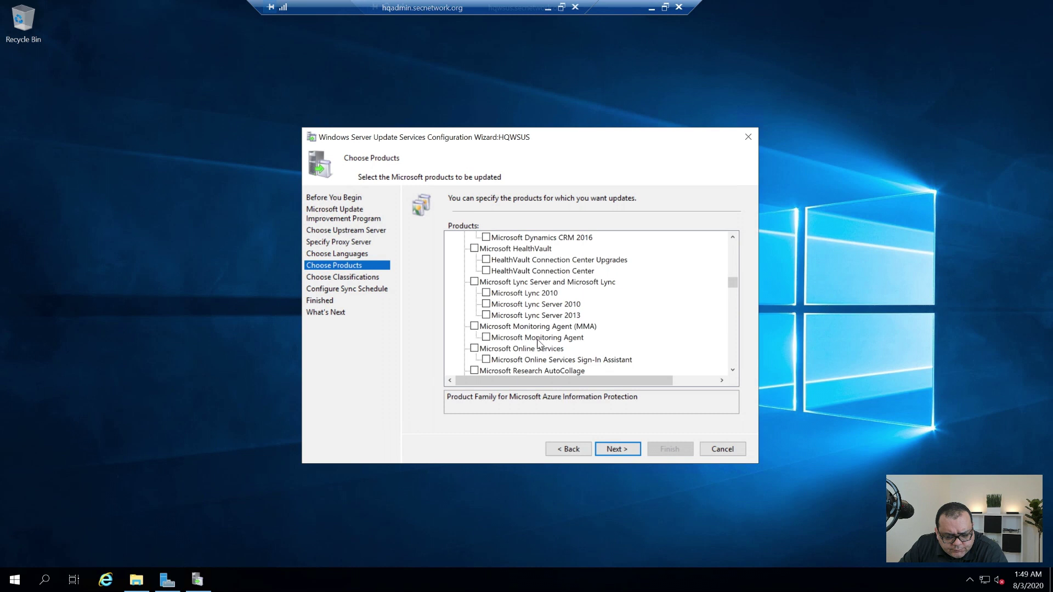
scroll(537, 344, down, 1)
scroll(537, 344, down, 1)
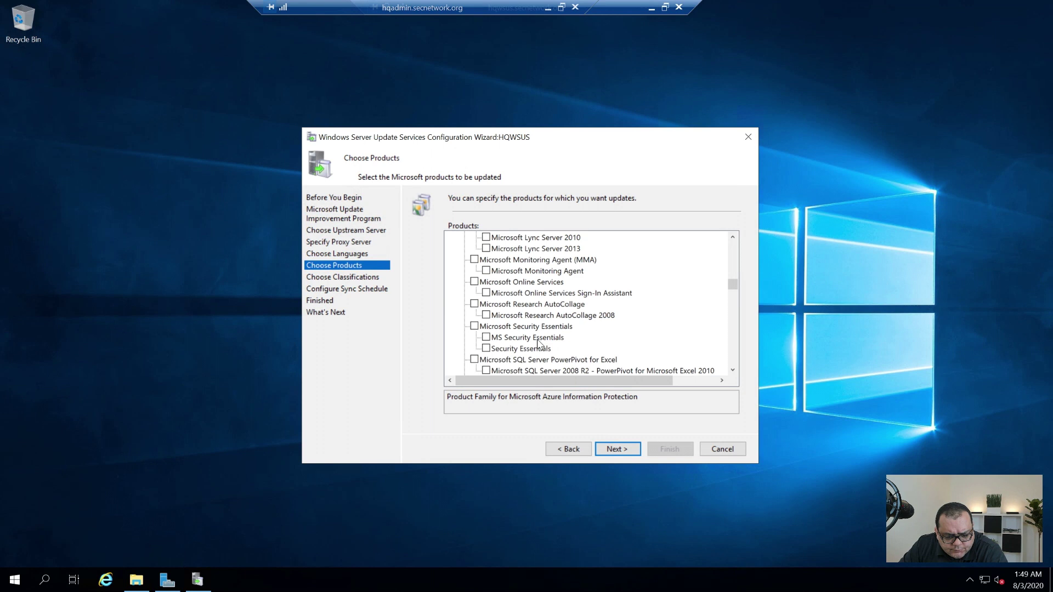
scroll(538, 344, down, 1)
scroll(538, 344, down, 1)
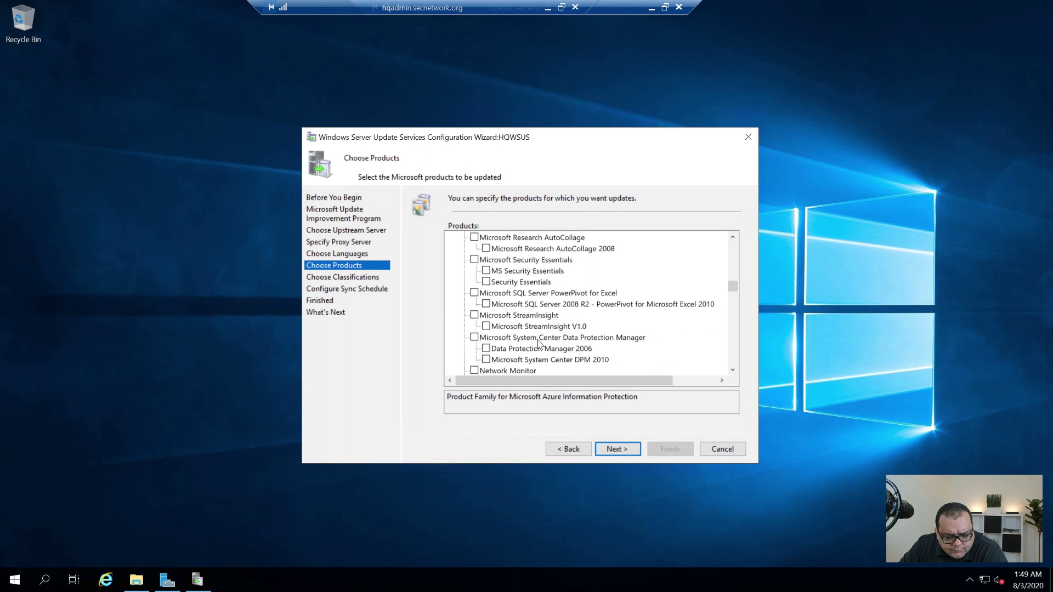
scroll(538, 344, down, 1)
scroll(537, 344, down, 2)
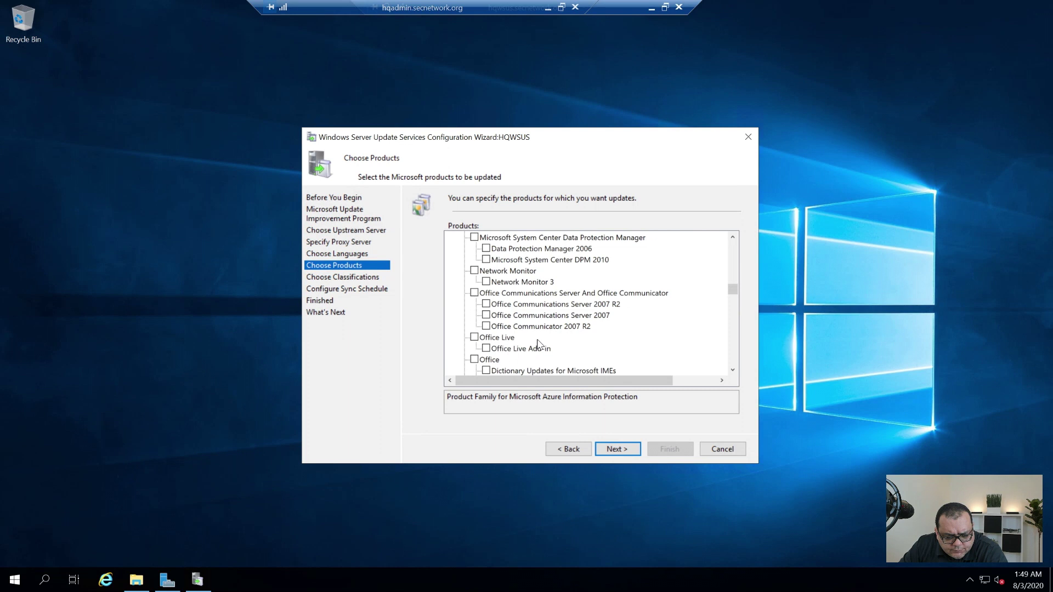
scroll(537, 344, down, 2)
scroll(537, 344, down, 2)
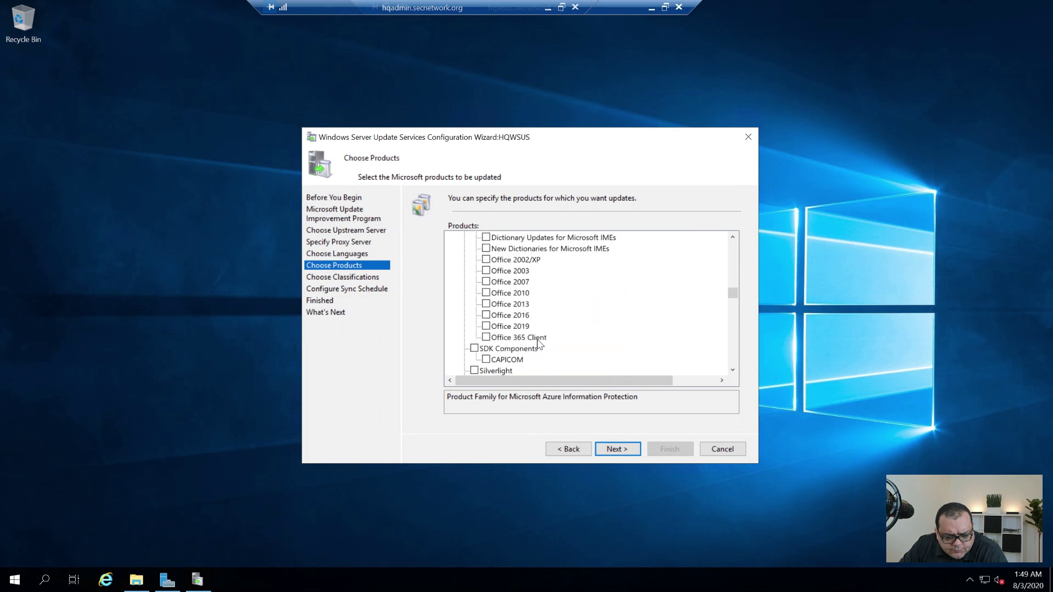
- Select Office 365 Client, Office 2019 and Office 2016 among the Office products, leaving Office 2013 unselected
click(538, 341)
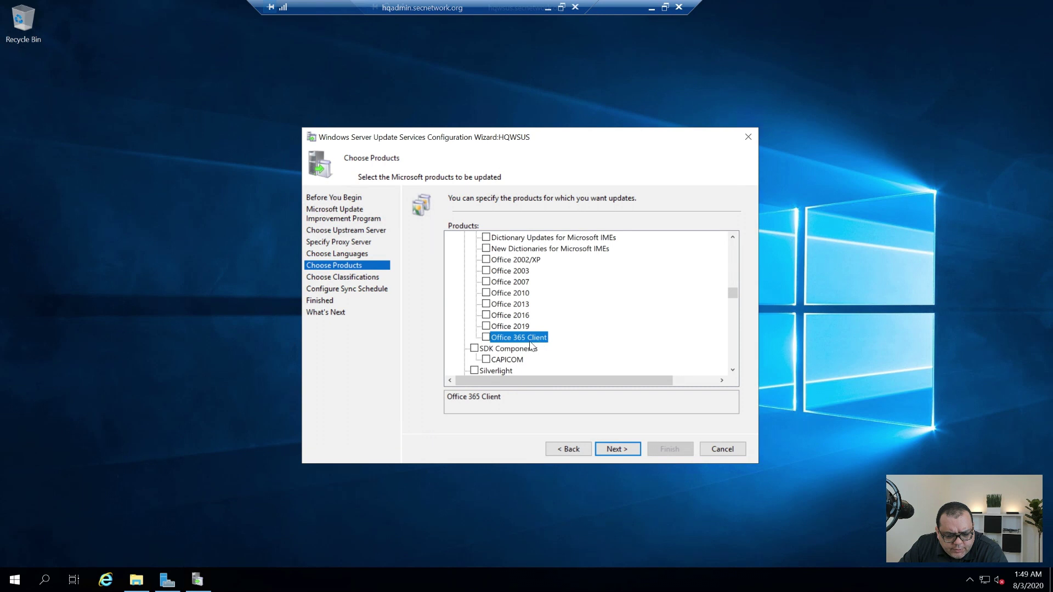
click(487, 338)
click(487, 338)
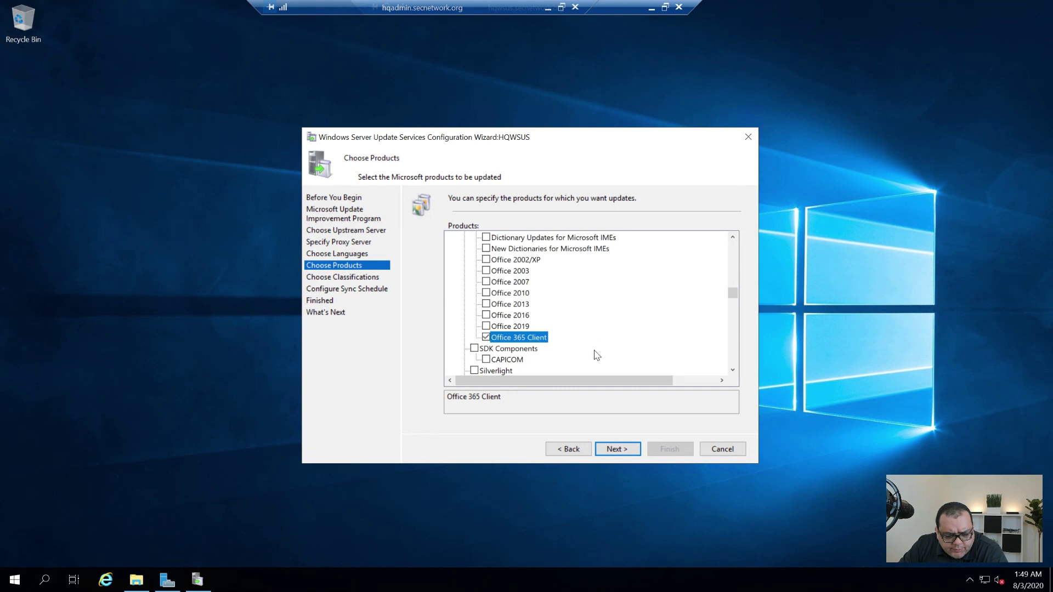
click(485, 328)
click(486, 337)
click(486, 304)
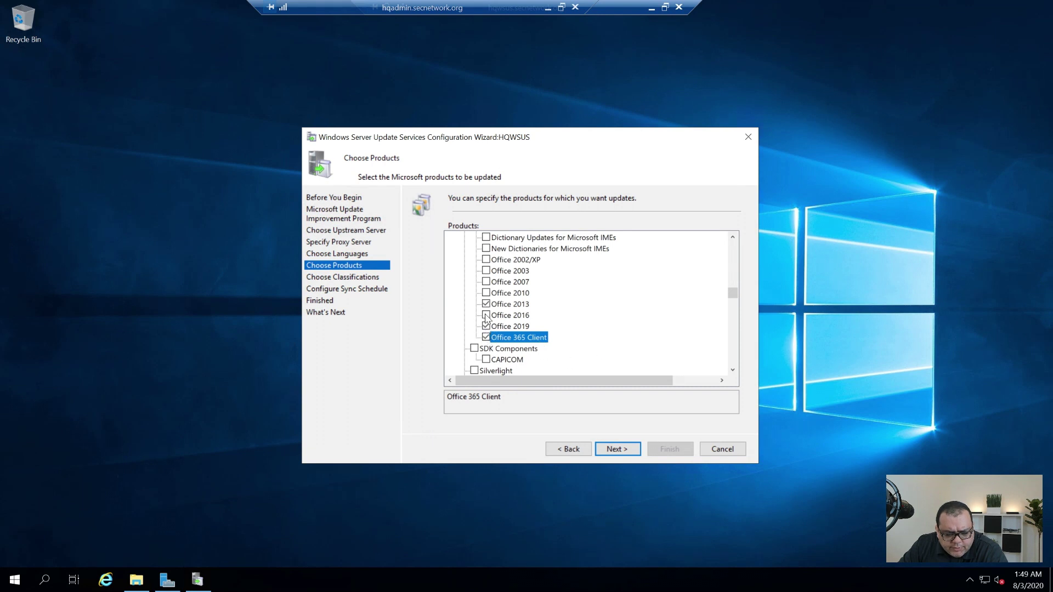
scroll(565, 349, up, 2)
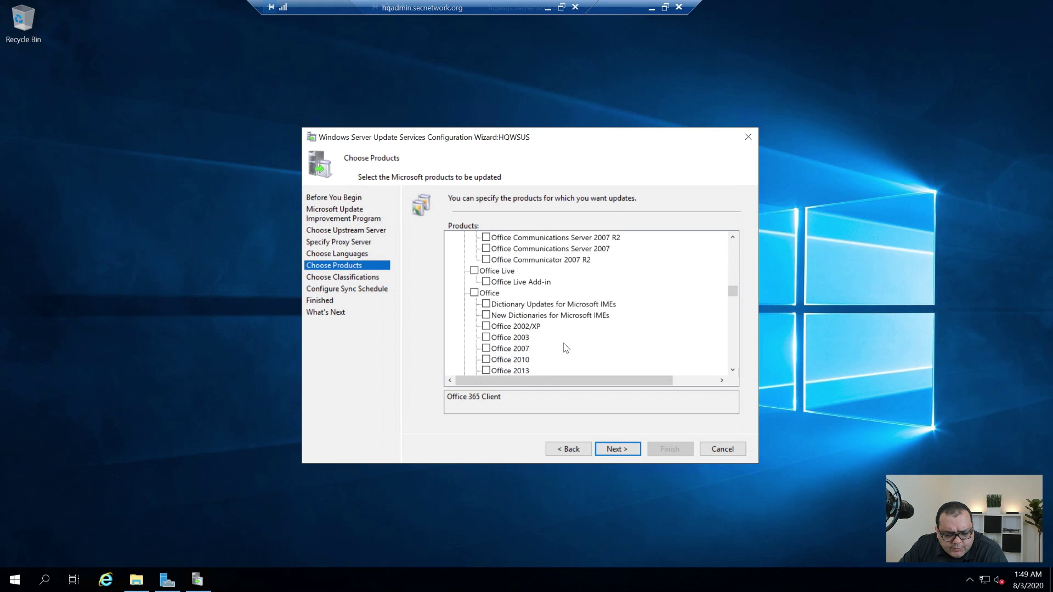
scroll(566, 348, down, 5)
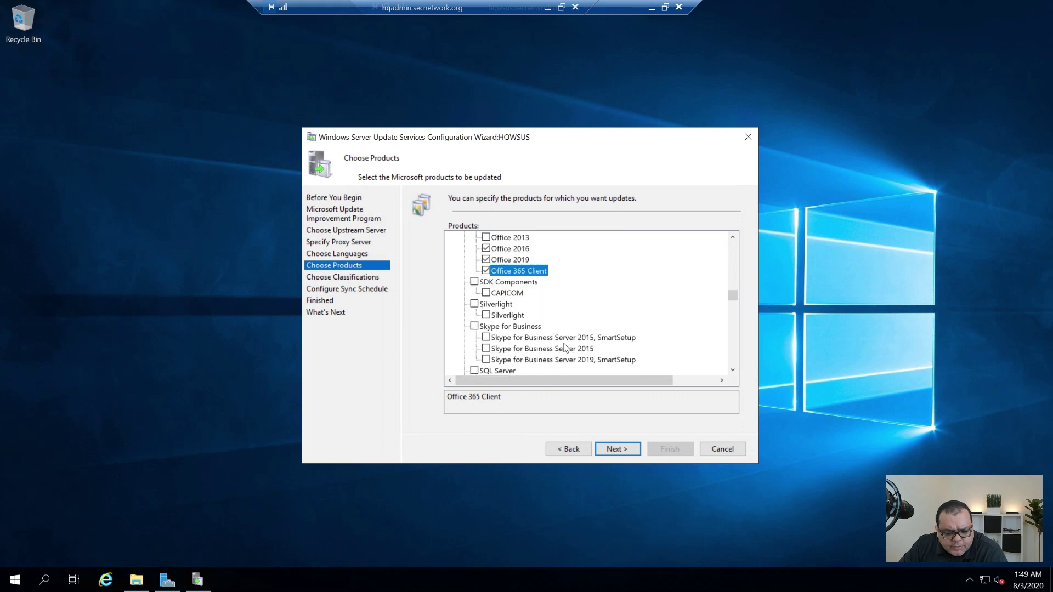
- Select the Silverlight product family for updates
scroll(566, 348, down, 1)
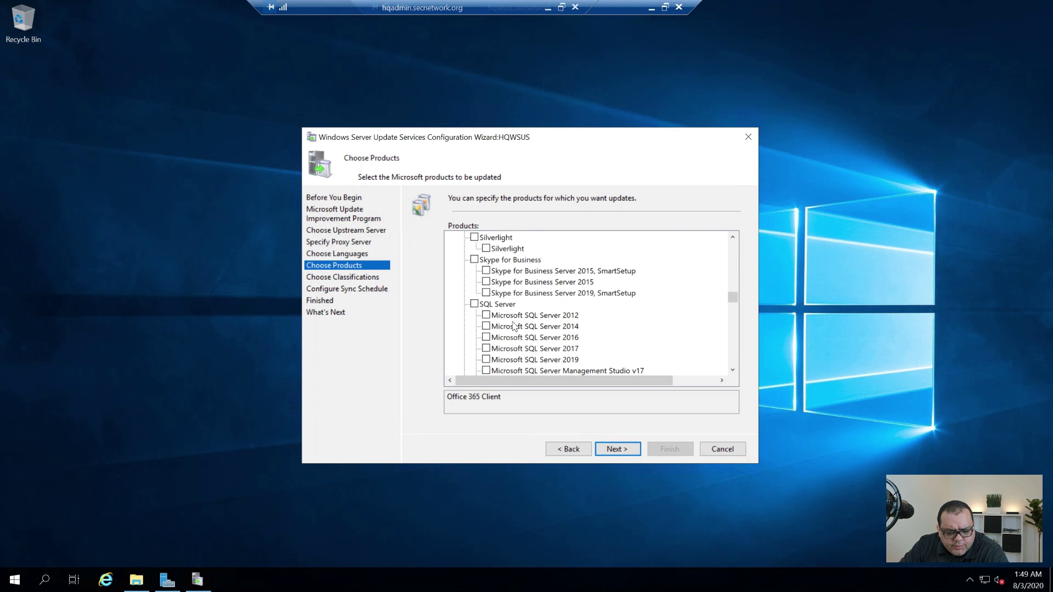
scroll(475, 274, up, 1)
click(475, 271)
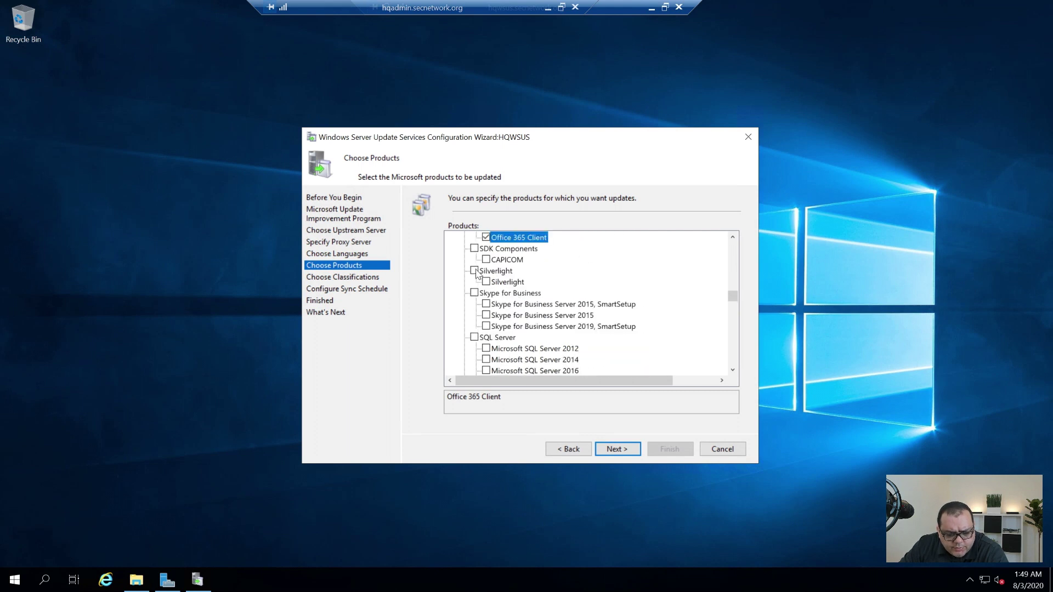
- Under SQL Server, select SQL Server Feature Pack, SQL Server 2014-2016 Product Updates for Setup and Microsoft SQL Server Management Studio v18
scroll(550, 322, down, 3)
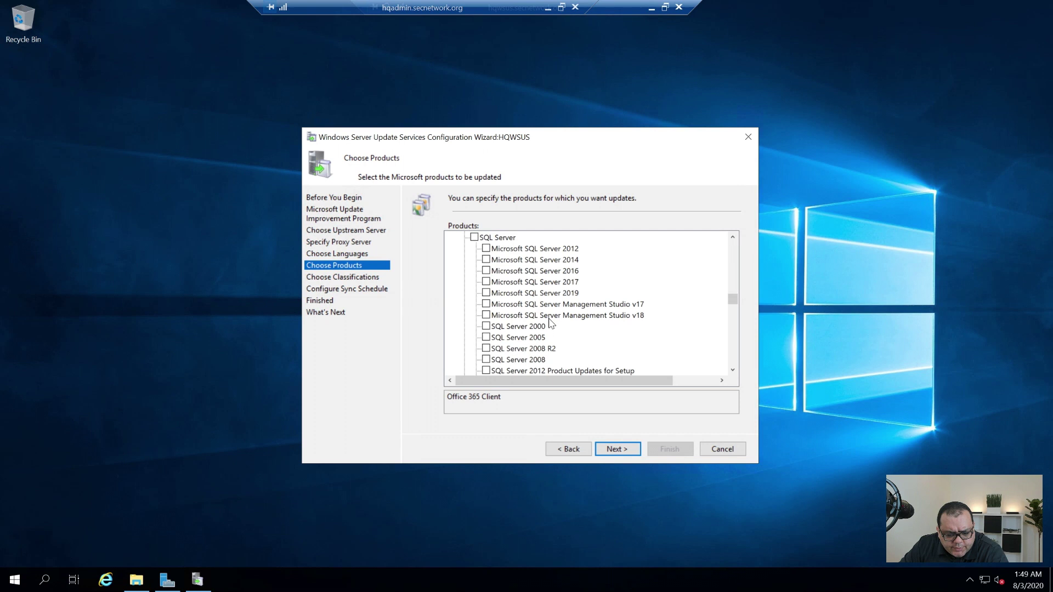
scroll(550, 323, down, 2)
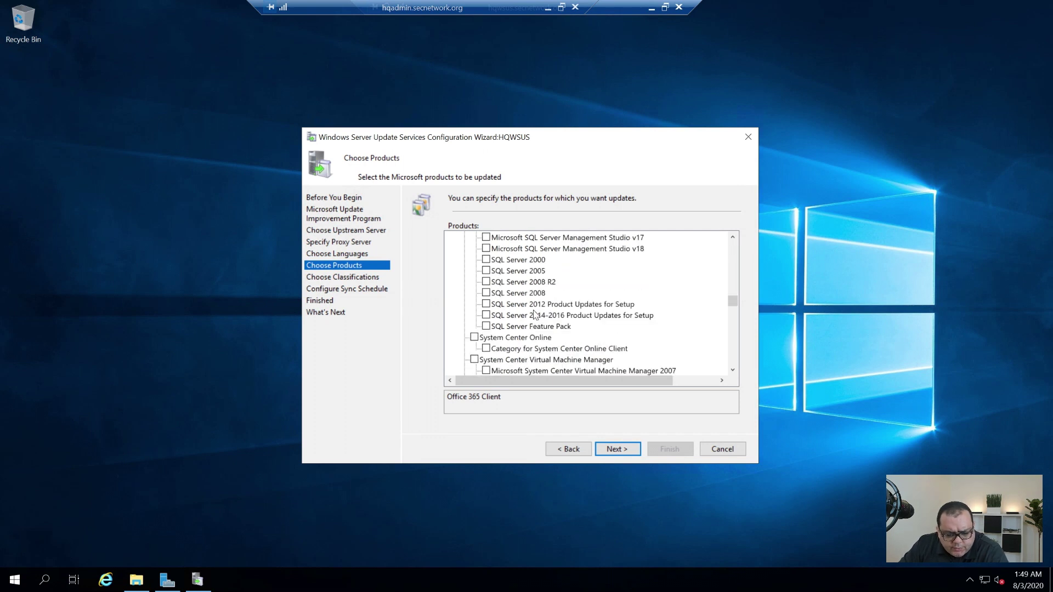
click(486, 326)
click(486, 316)
scroll(581, 328, up, 1)
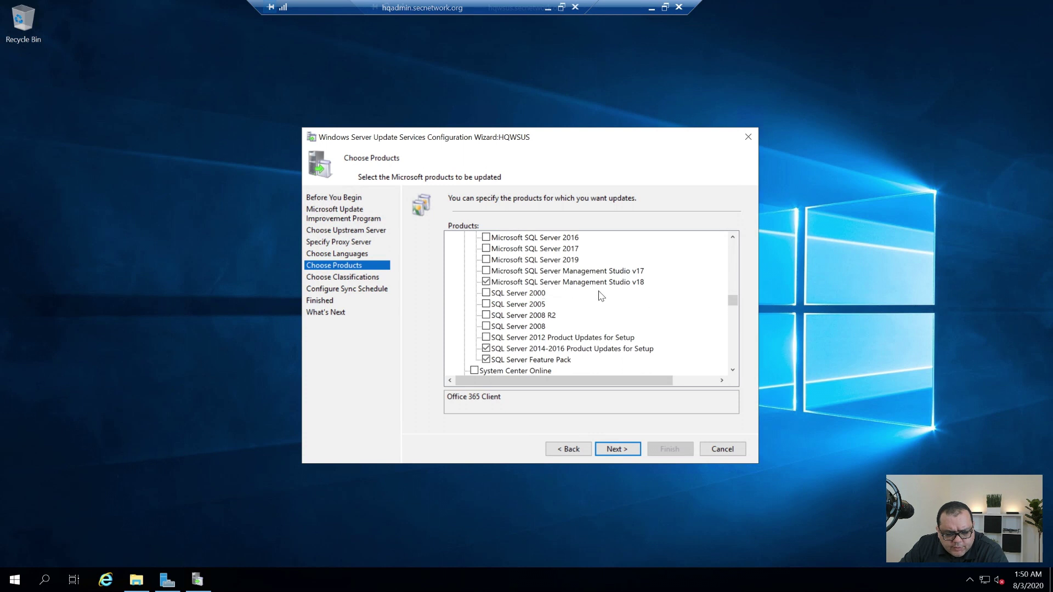
scroll(603, 295, up, 1)
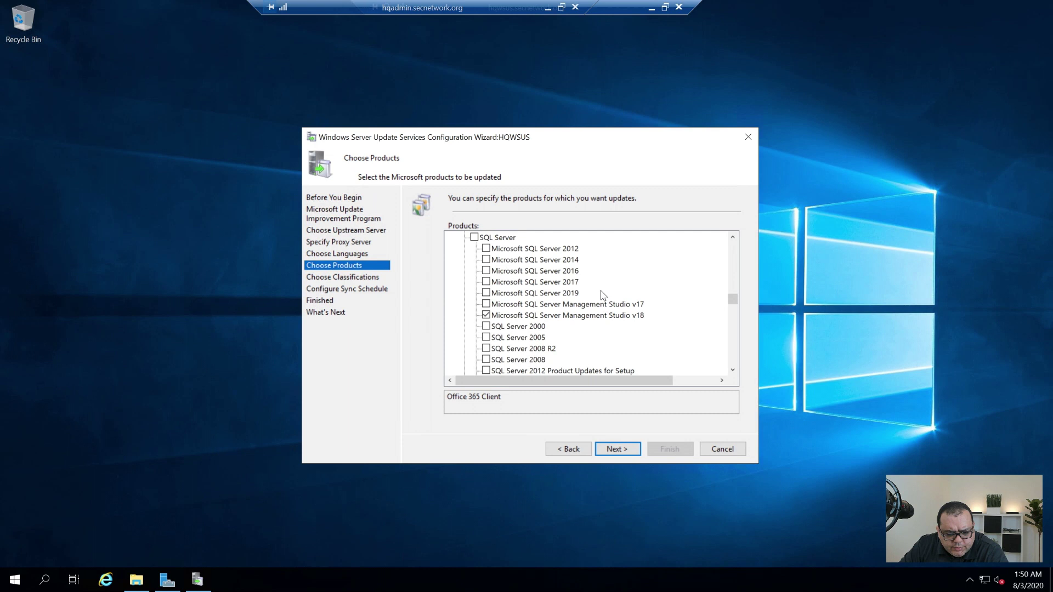
- Select Microsoft SQL Server 2019 and deselect SQL Server 2014-2016 Product Updates for Setup
scroll(603, 295, down, 2)
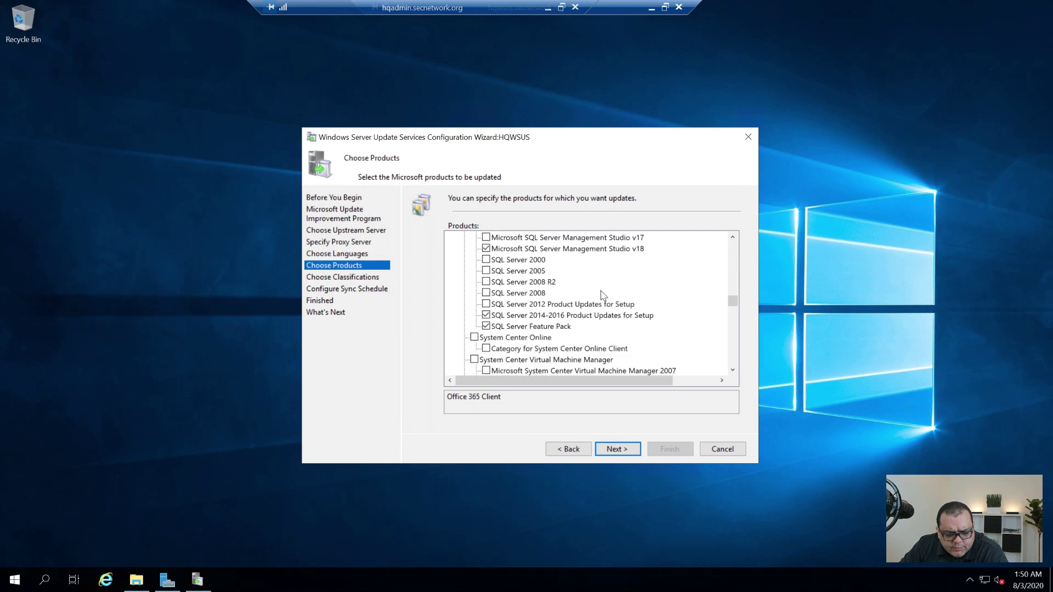
scroll(603, 295, up, 1)
click(486, 260)
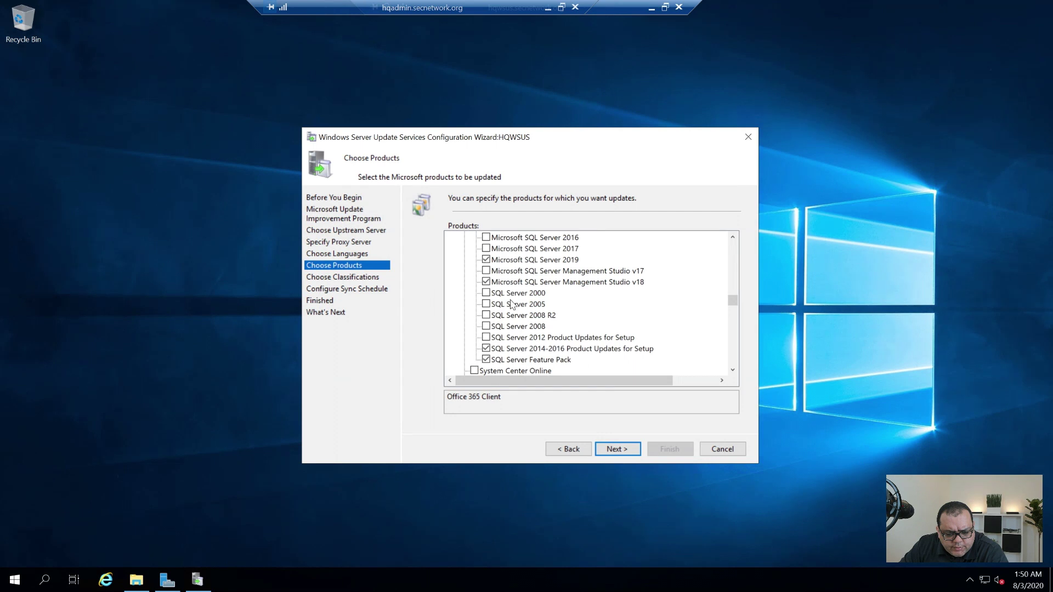
click(486, 349)
scroll(494, 362, up, 1)
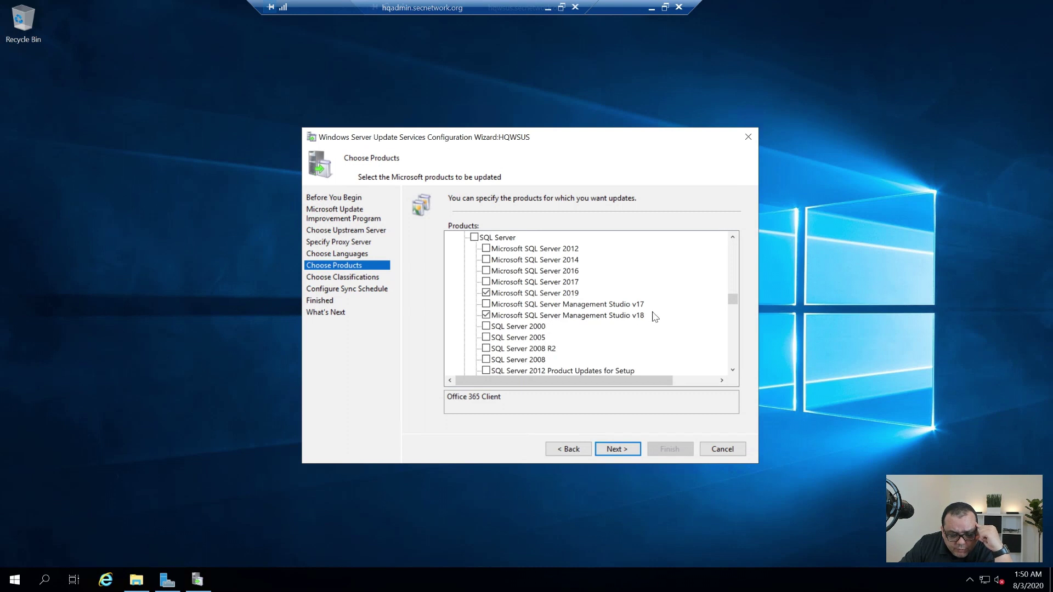
scroll(614, 314, down, 2)
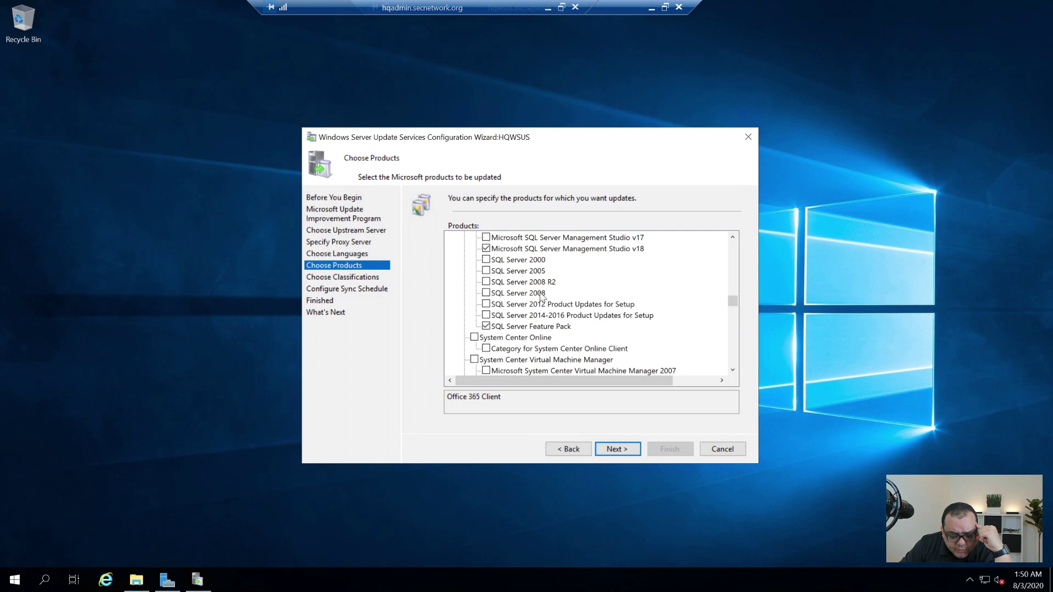
- Review the product entries from System Center through Windows Azure Pack, Windows Live and Windows Small Business Server
scroll(558, 327, down, 2)
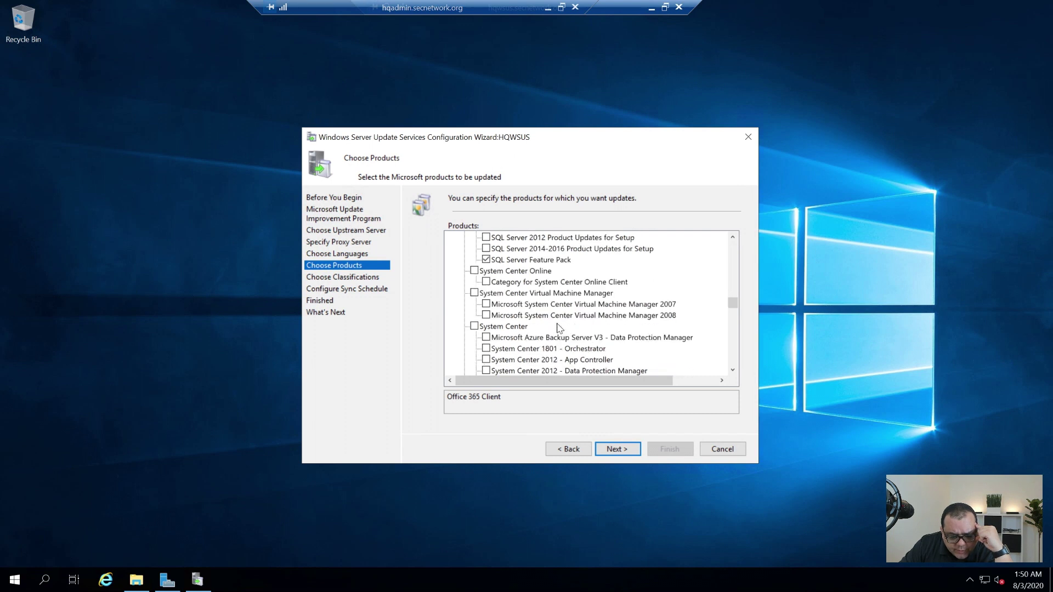
scroll(575, 328, down, 2)
scroll(576, 328, down, 2)
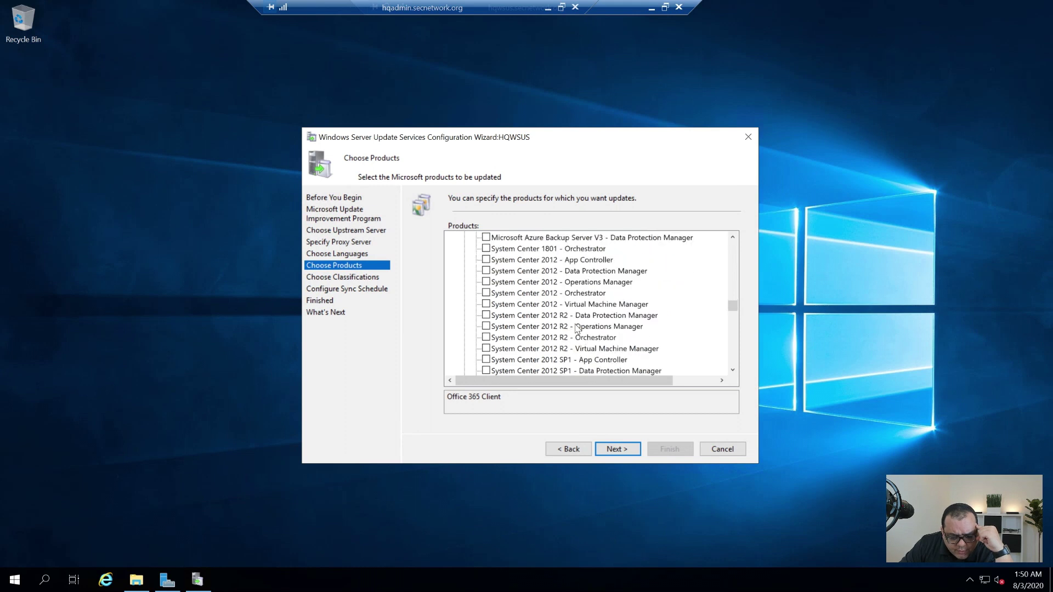
scroll(576, 328, up, 2)
scroll(576, 328, down, 1)
scroll(576, 328, up, 1)
scroll(622, 317, down, 7)
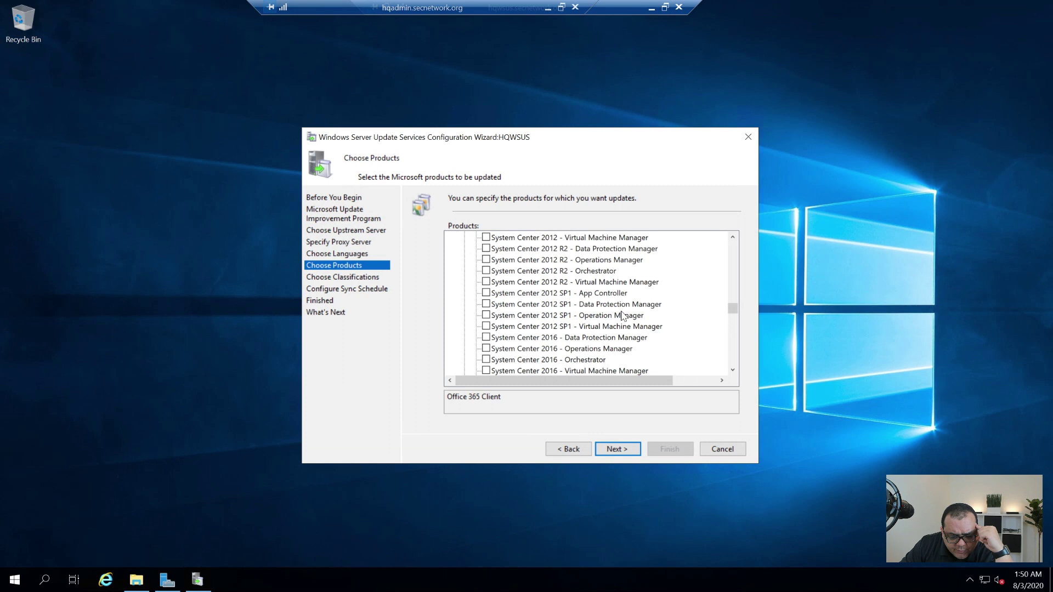
scroll(621, 317, down, 1)
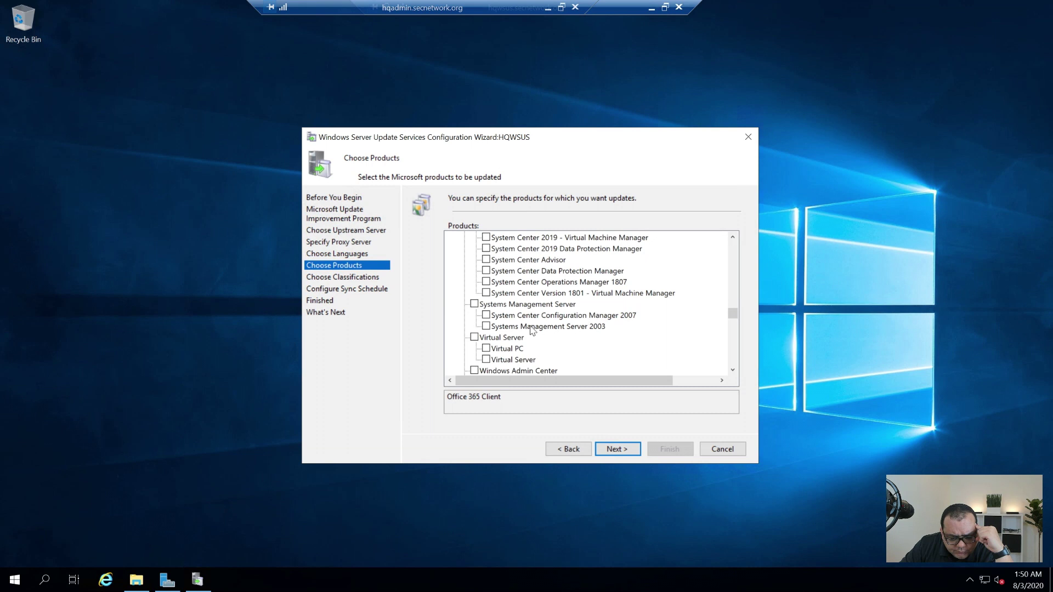
scroll(531, 329, down, 2)
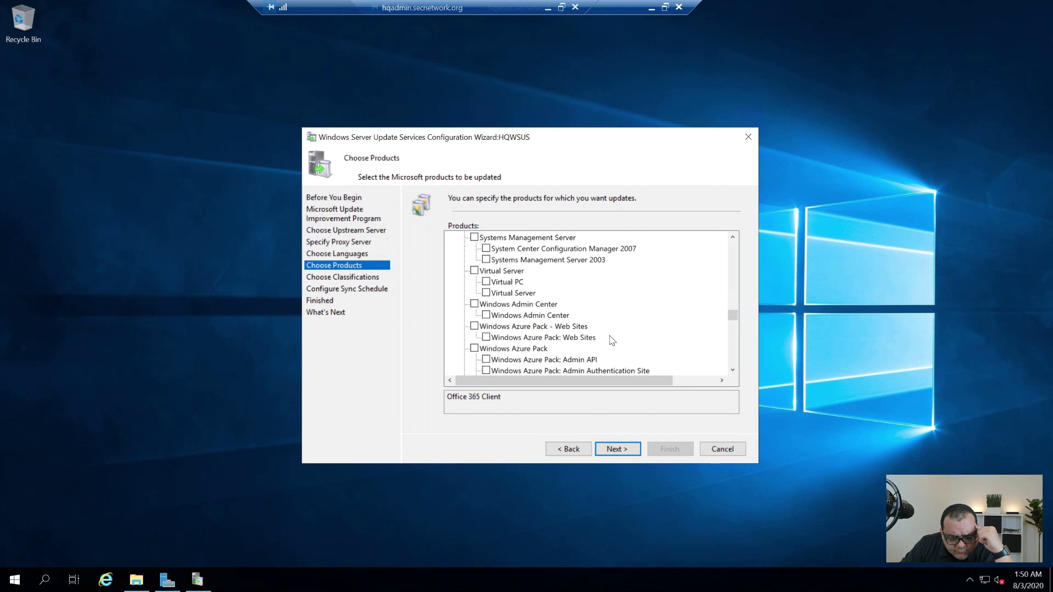
scroll(612, 340, down, 1)
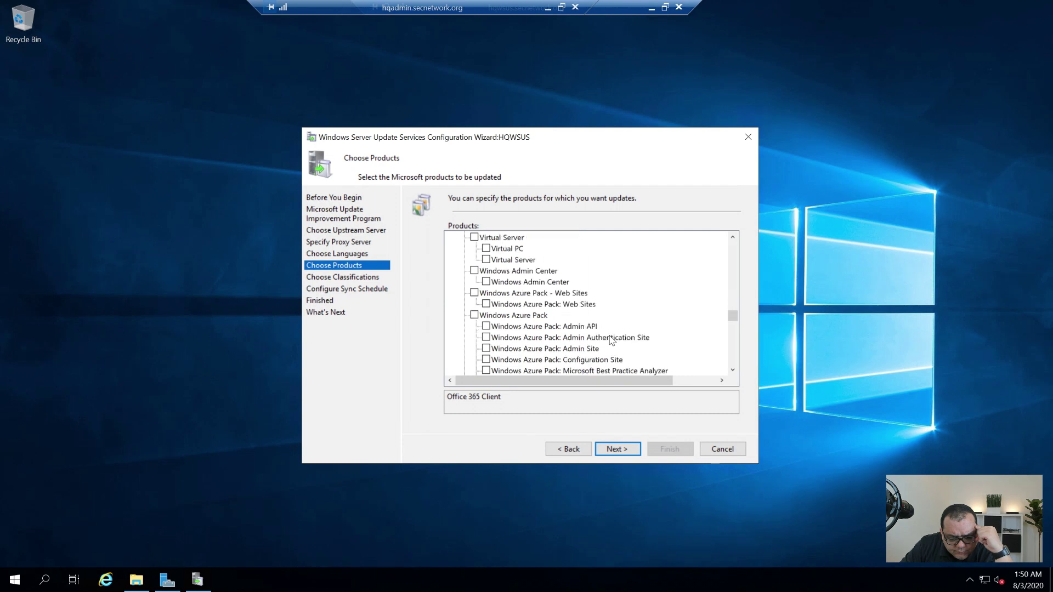
scroll(612, 340, down, 4)
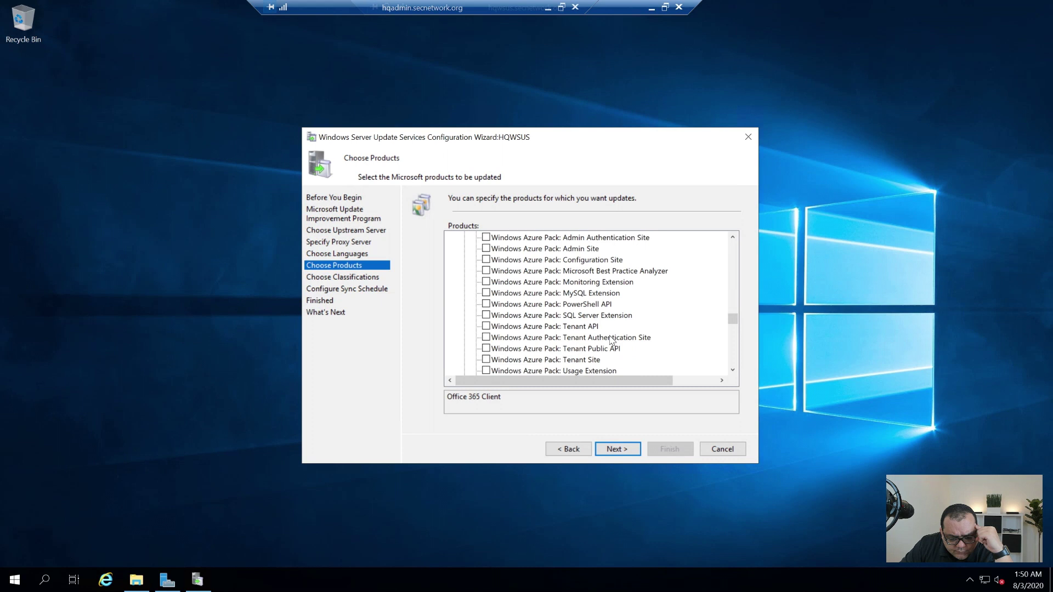
scroll(612, 341, down, 1)
scroll(612, 341, down, 1)
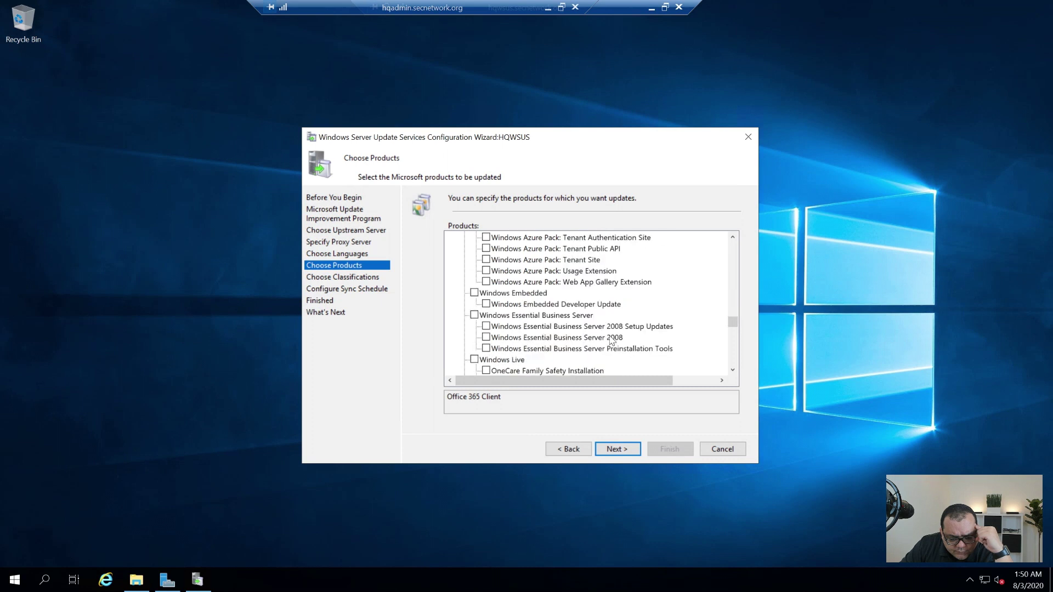
scroll(612, 340, down, 1)
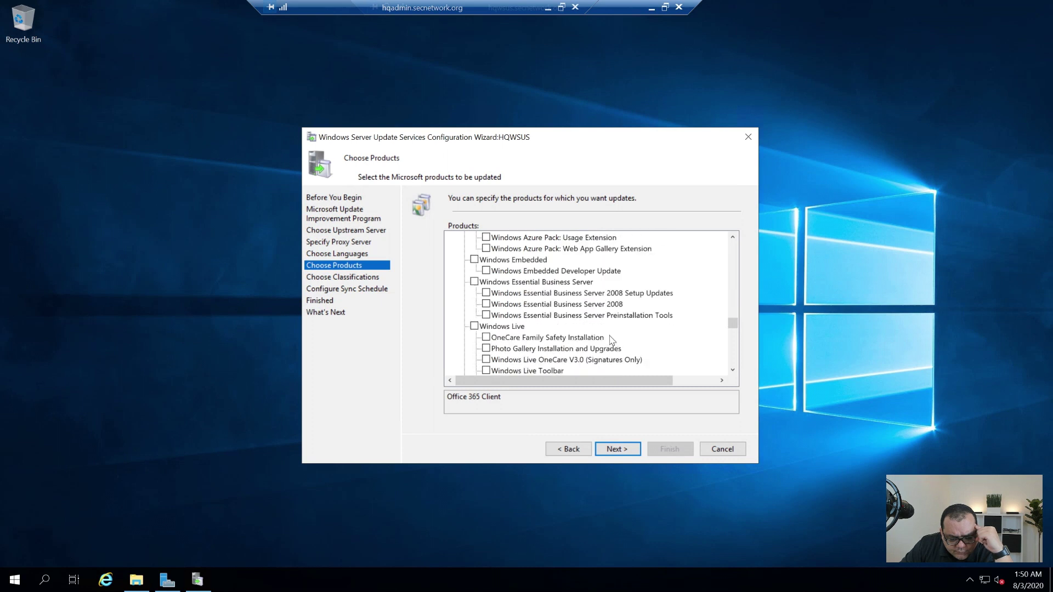
scroll(612, 340, down, 3)
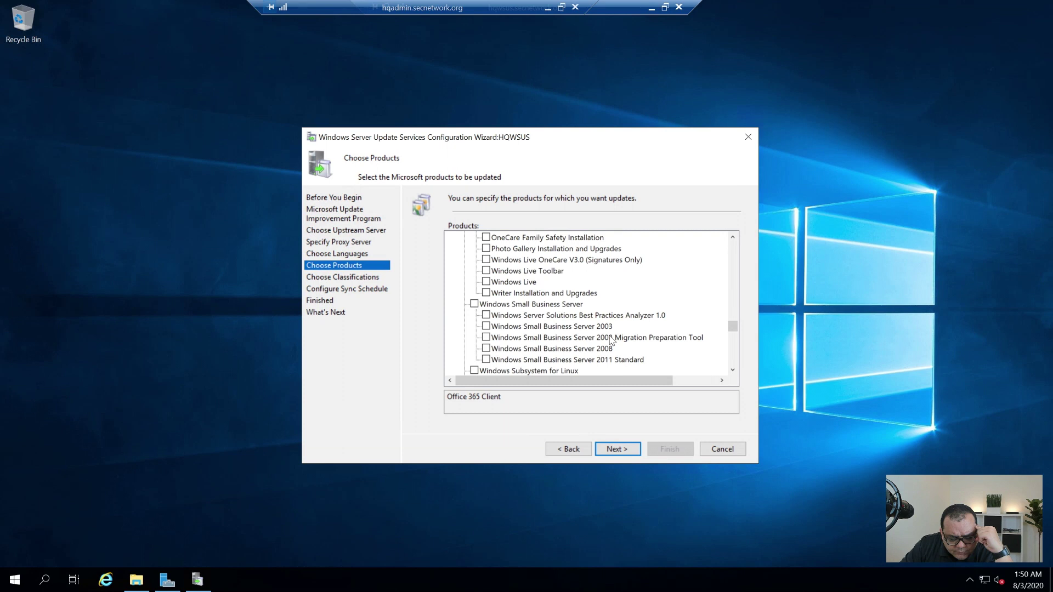
- Deselect the entire Windows product family so its entries can be chosen individually
scroll(611, 340, down, 3)
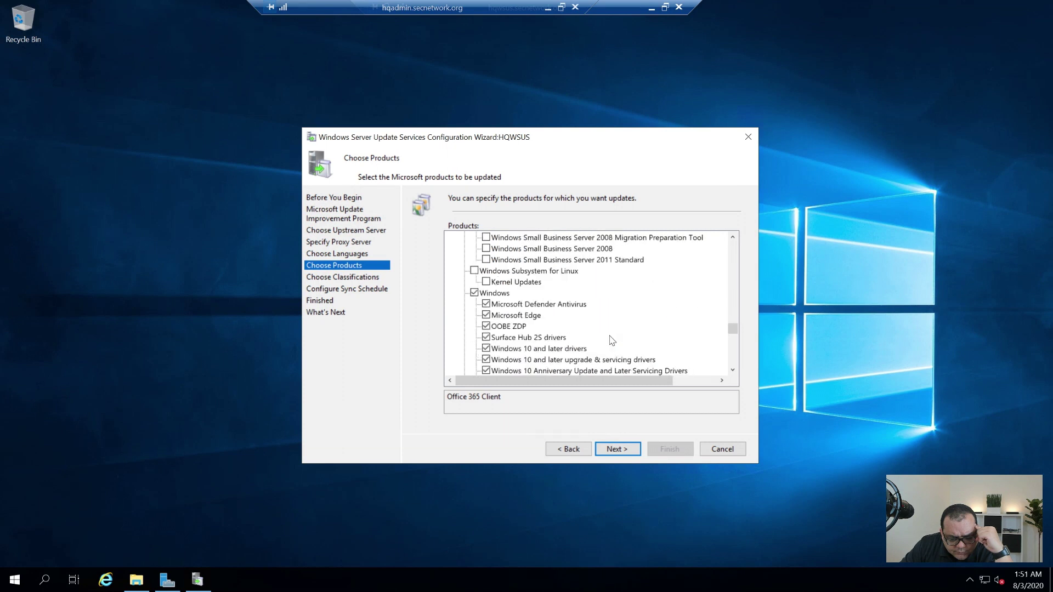
scroll(612, 341, down, 4)
scroll(612, 341, down, 8)
scroll(612, 341, up, 13)
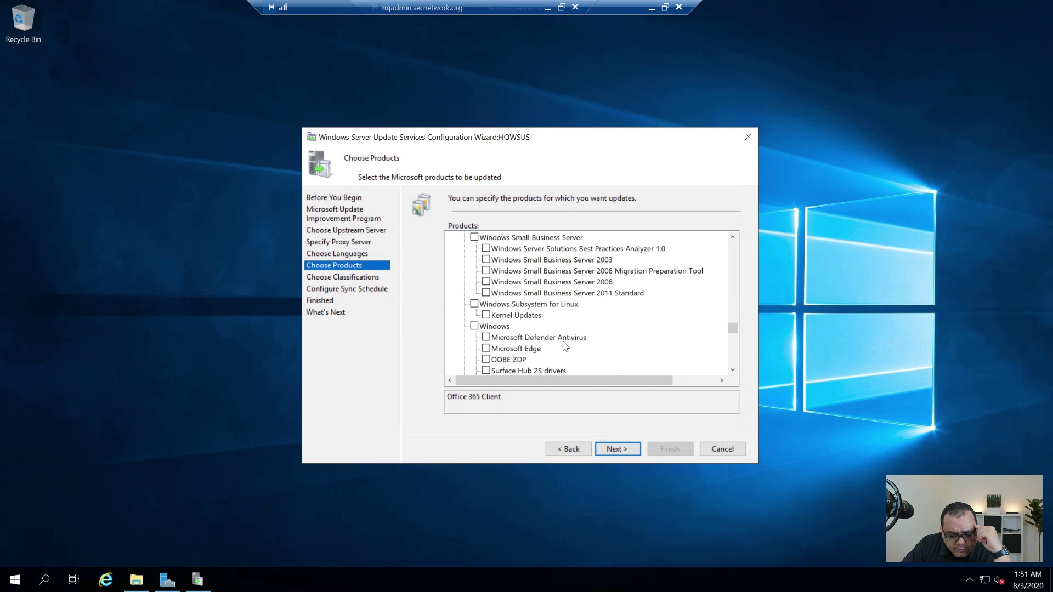
scroll(566, 346, down, 2)
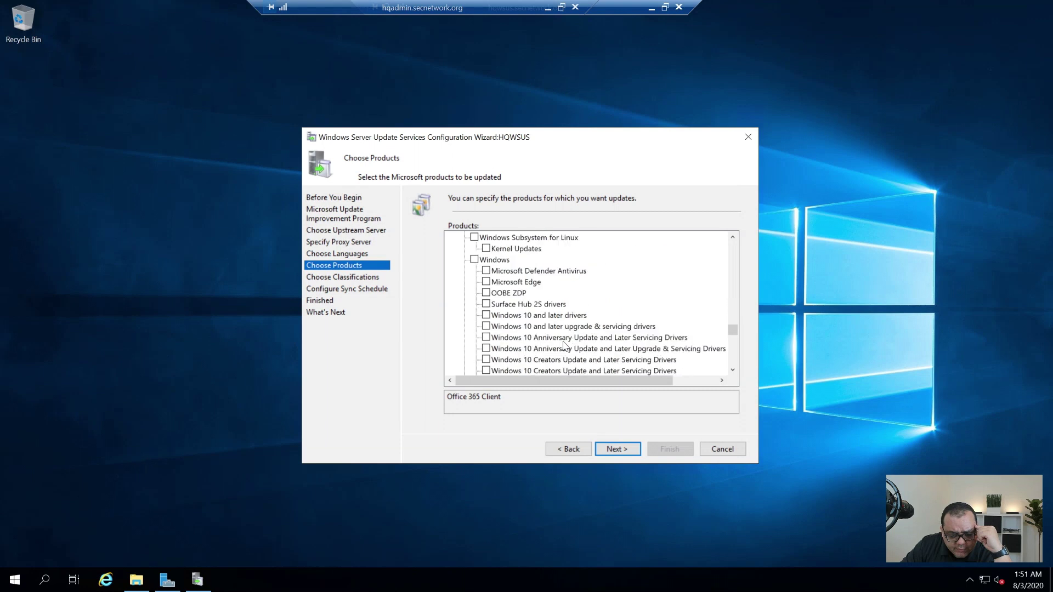
- Select Microsoft Defender Antivirus, Microsoft Edge and OOBE ZDP under the Windows family
click(565, 271)
key(space)
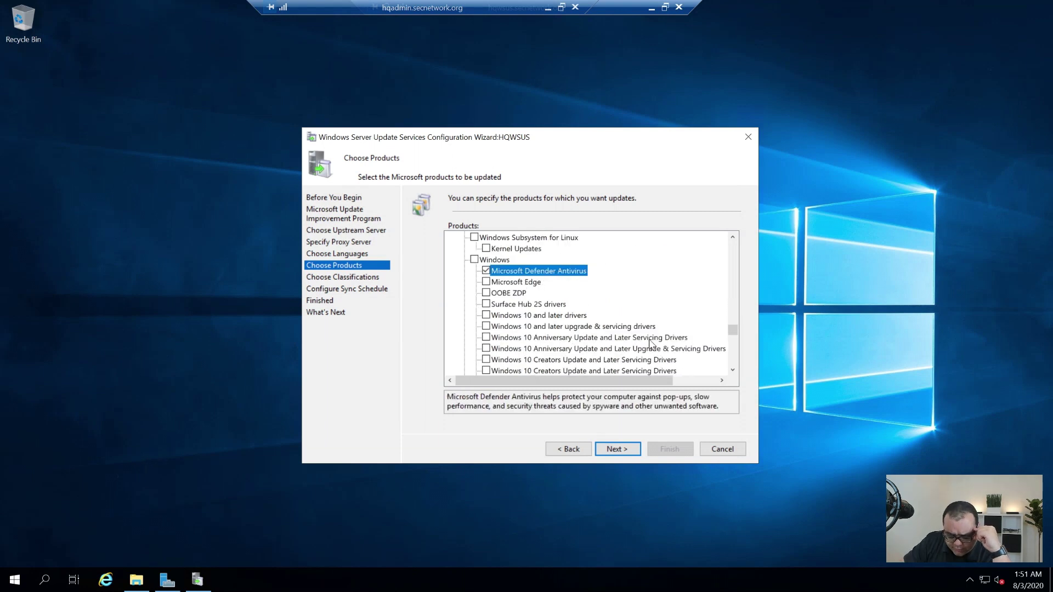
key(Down)
key(space)
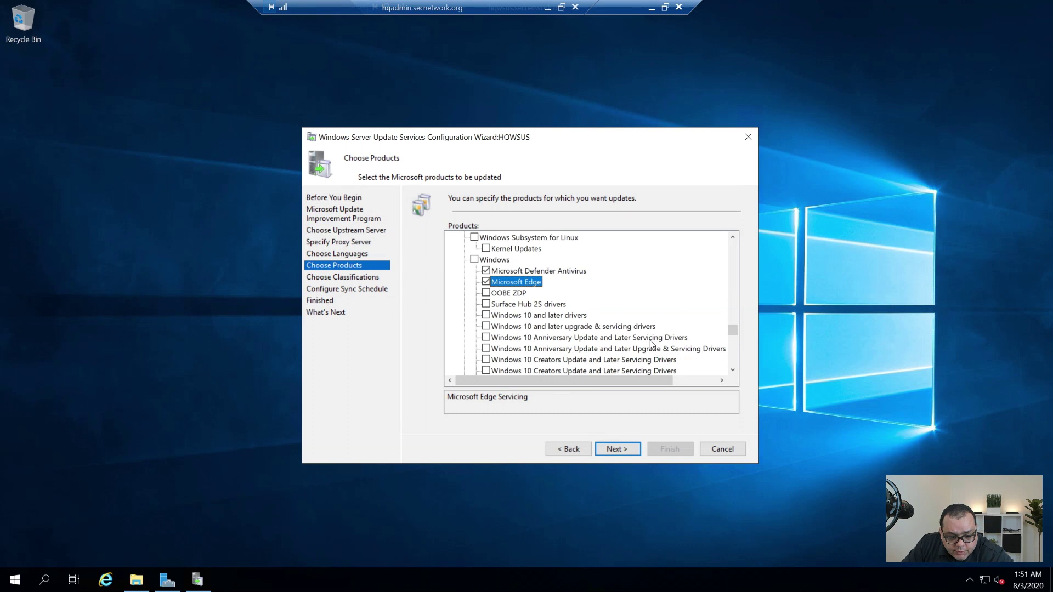
key(Down)
key(space)
- Select Windows 10 and later drivers and Windows 10 and later upgrade & servicing drivers, skipping Surface Hub 2S drivers
key(Down)
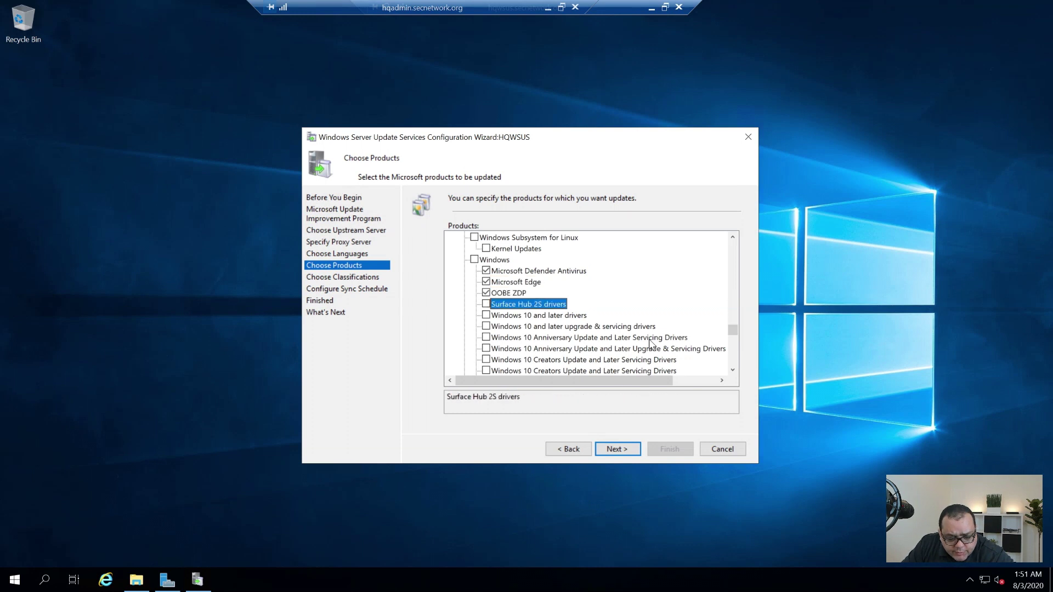
key(Down)
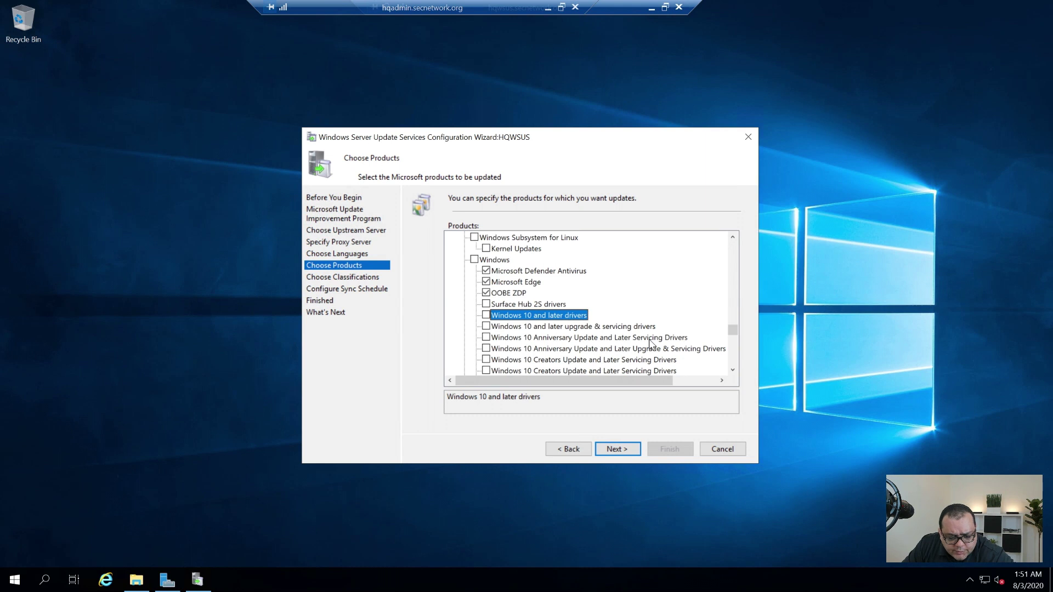
key(Down)
key(Down)
key(Down)
key(Down)
key(Down)
key(Down)
key(Down)
key(Down)
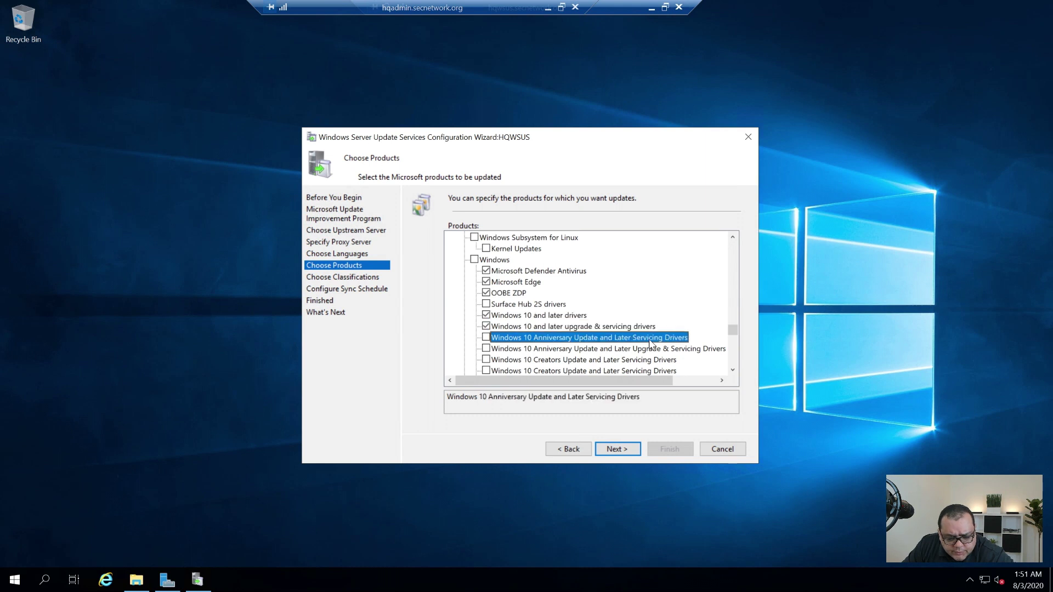
- Review the Windows 10 product entries from the Anniversary Update servicing drivers through Windows 10 LTSB
key(Up)
key(Up)
key(Up)
key(Up)
key(Up)
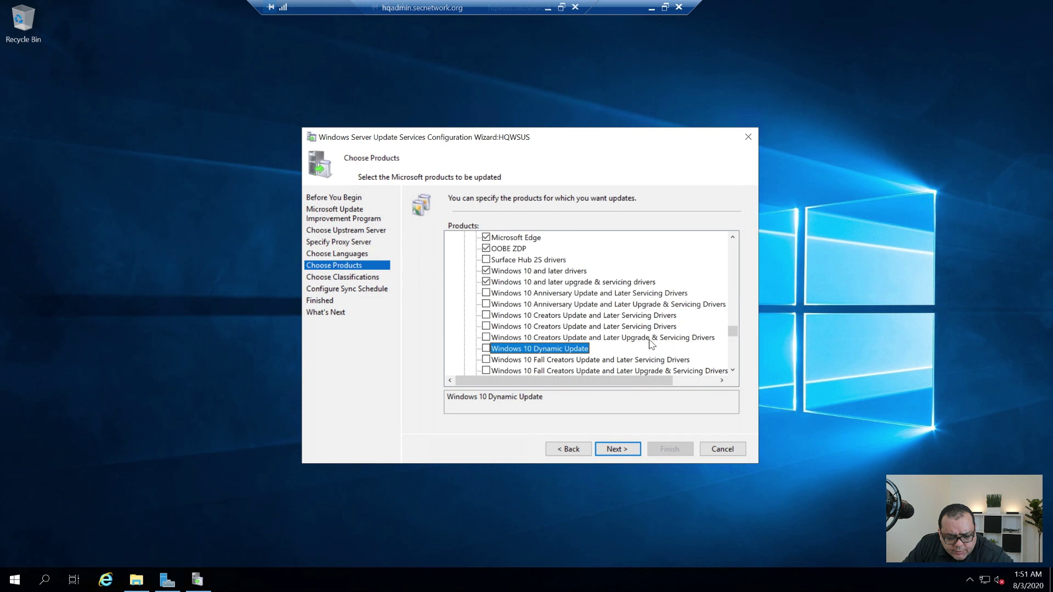
key(Down)
key(Down)
key(Down)
key(Down)
key(Down)
key(Down)
key(Down)
key(Down)
key(Down)
key(Down)
key(Down)
key(Down)
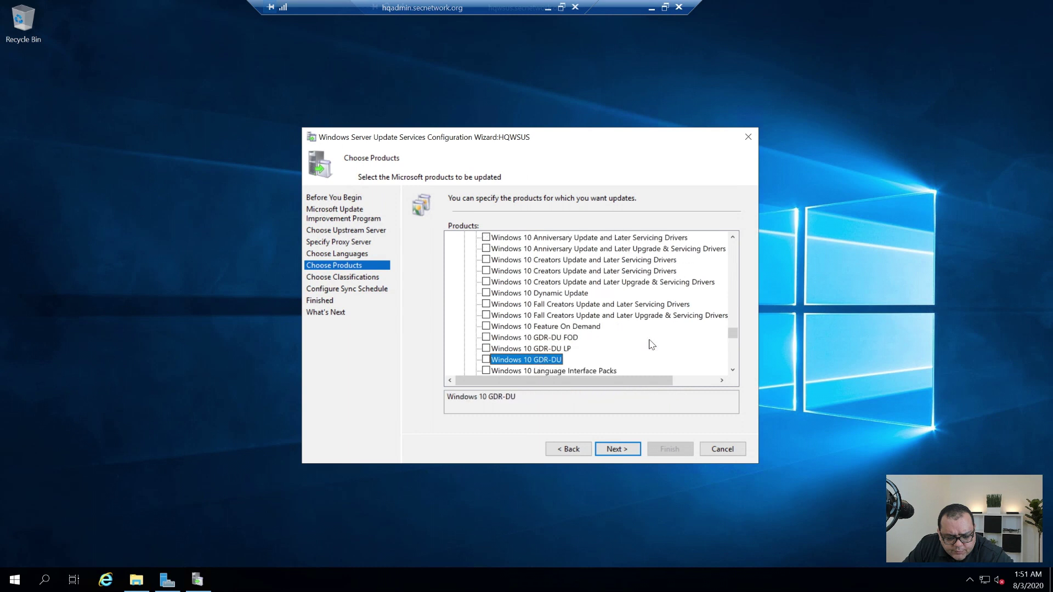
key(Down)
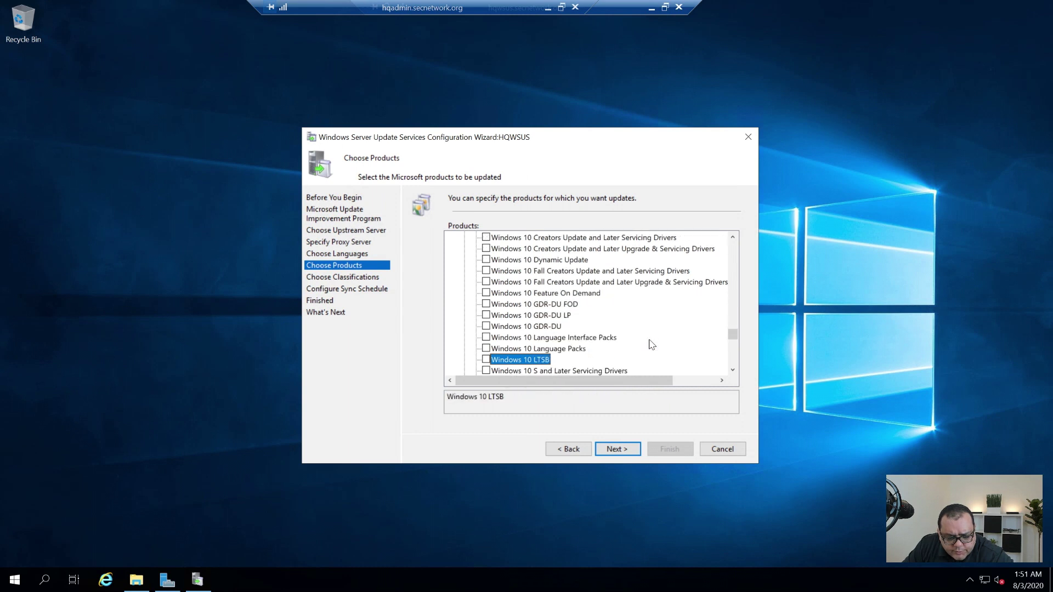
key(Down)
key(Up)
key(Down)
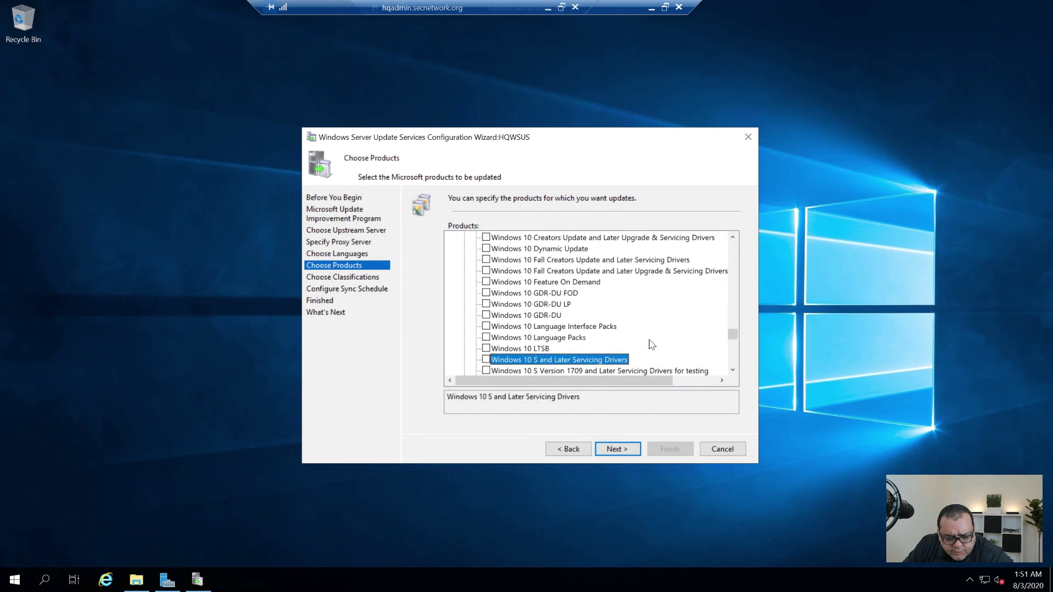
- Review the Windows 10 S driver entries from version 1709 through Vibranium and later
key(Down)
key(Down)
key(Down)
key(Down)
key(Down)
key(Down)
key(Down)
key(Down)
key(Down)
key(Down)
key(Down)
key(Down)
key(Down)
key(Down)
key(Down)
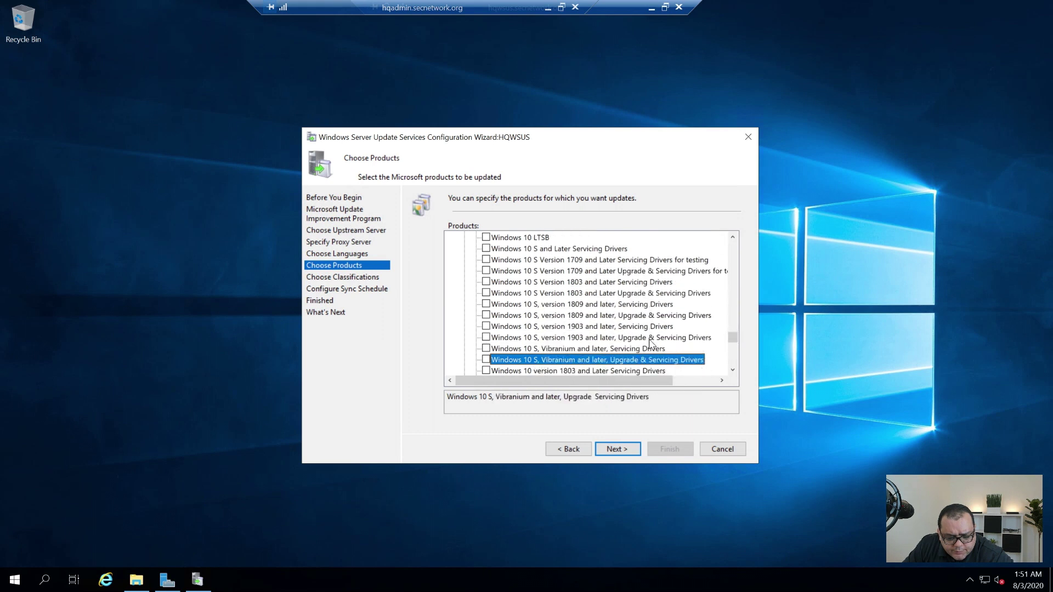
key(Up)
key(Up)
key(Up)
key(Up)
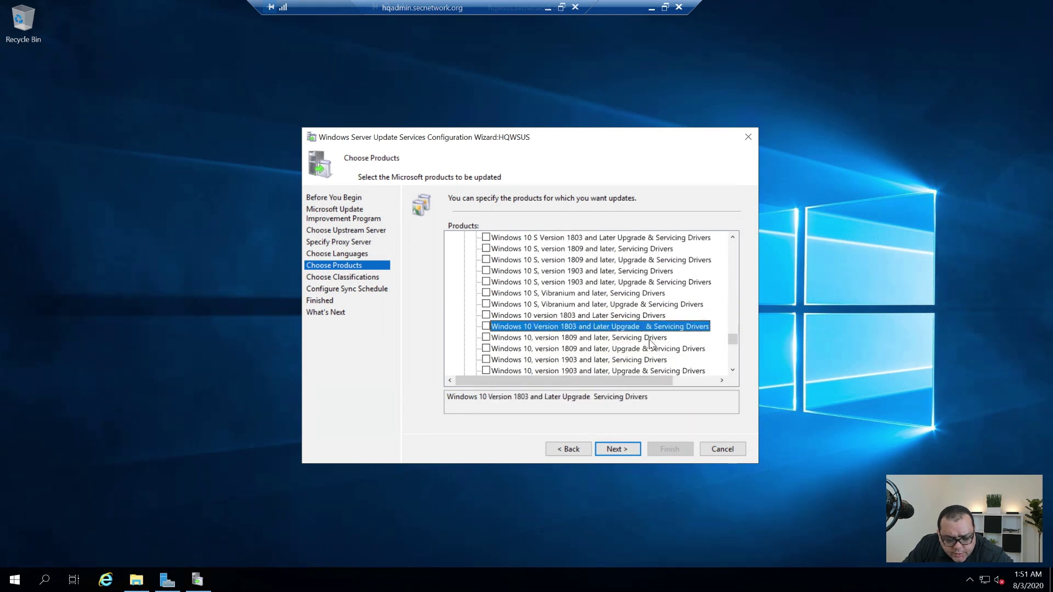
- Select the product entry Windows 10, version 1903 and later
key(Down)
key(Down)
key(Down)
key(Down)
key(Down)
key(Down)
key(Down)
key(Down)
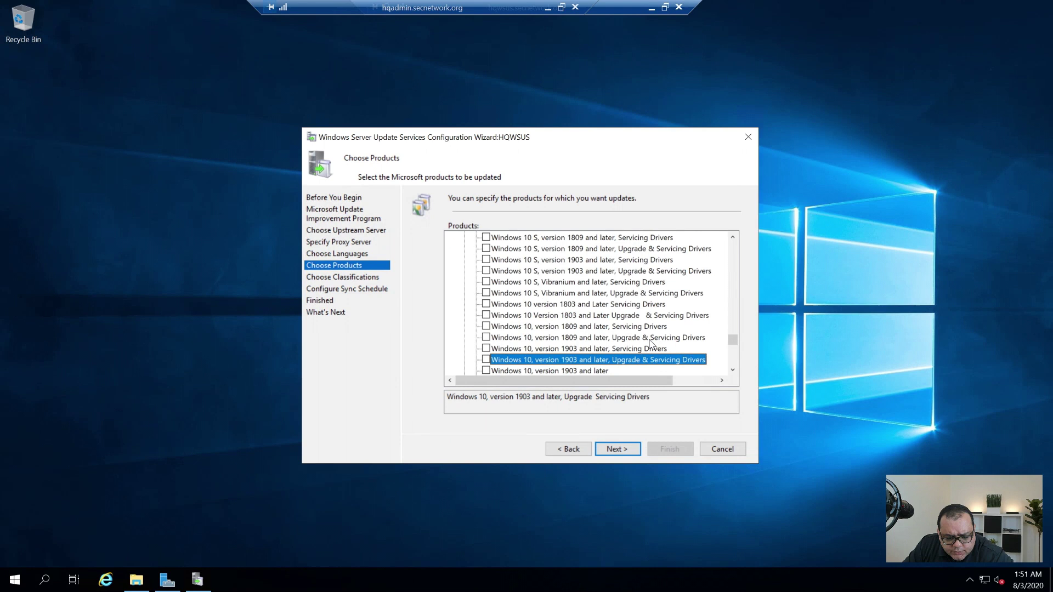
key(Up)
key(Up)
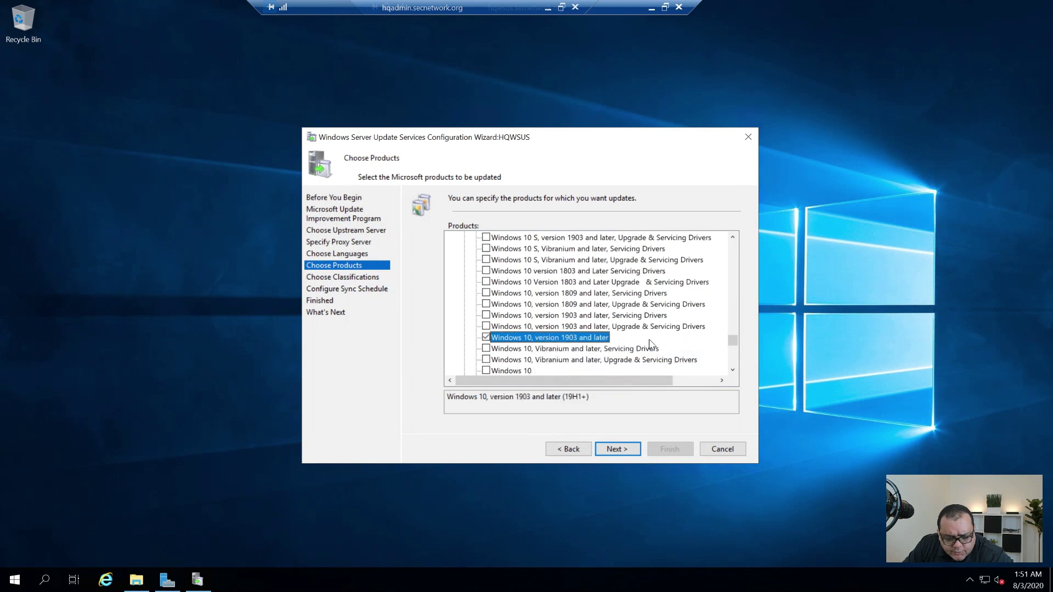
- Select the Servicing Drivers and Upgrade & Servicing Drivers entries for Windows 10 versions 1903, 1809 and 1803 and later
key(Up)
key(space)
key(Up)
key(space)
key(Up)
key(space)
key(Up)
key(space)
key(Up)
key(space)
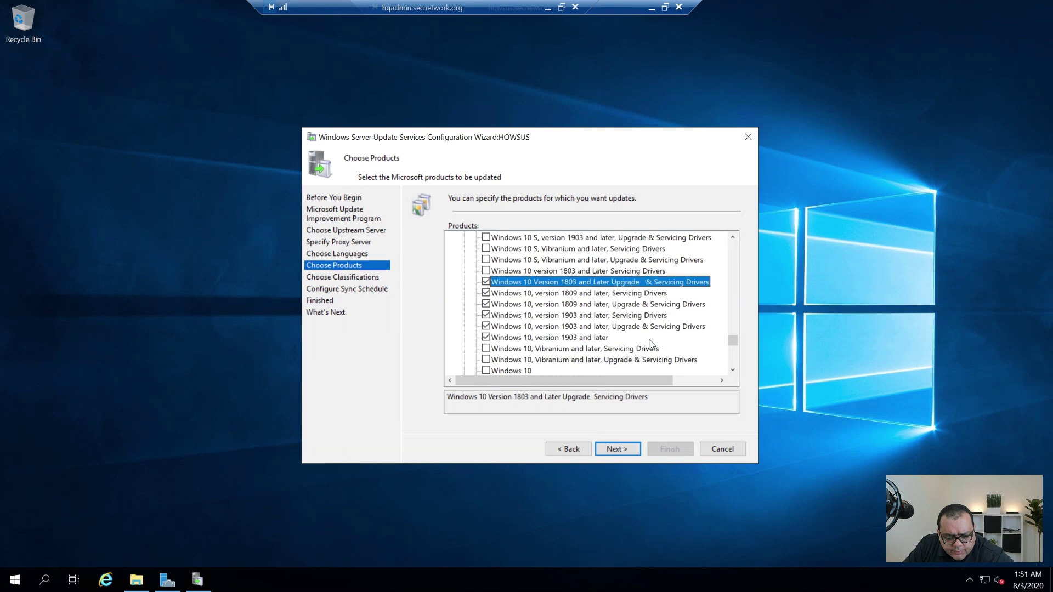
key(Up)
key(space)
- Select the general Windows 10 product entry, leaving out the Windows 10 Vibranium driver entries
key(Down)
key(Down)
key(Down)
key(Down)
key(Down)
key(Down)
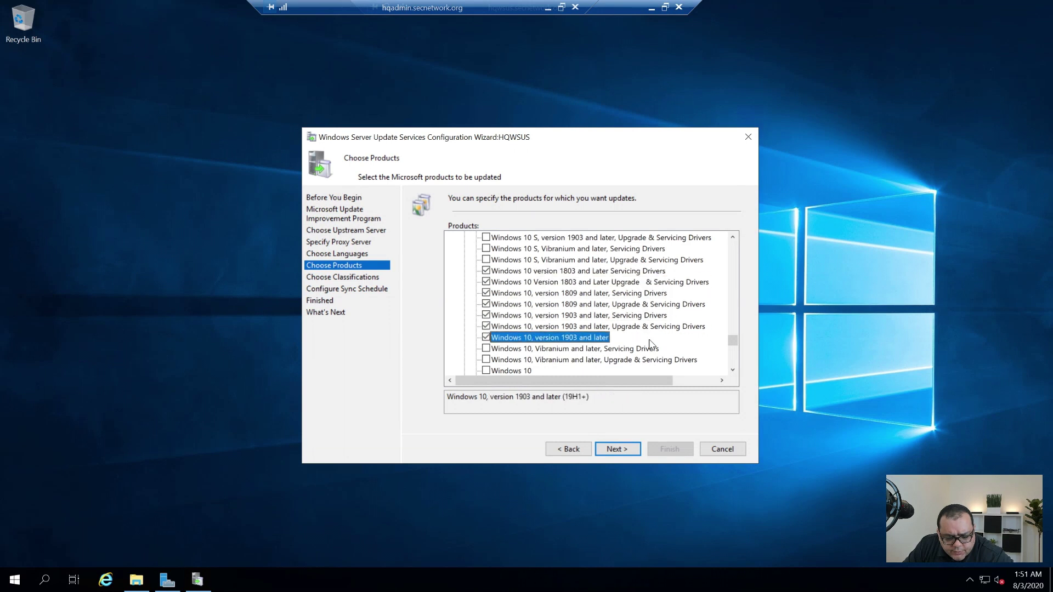
key(Down)
key(Down)
key(Down)
key(Up)
key(Down)
key(space)
- Review the older client entries from Windows 2000 and Windows 7 through Windows 8.1 and Windows 8
key(Down)
key(Down)
key(Down)
key(Down)
key(Down)
key(Down)
key(Down)
key(Down)
key(Down)
key(Down)
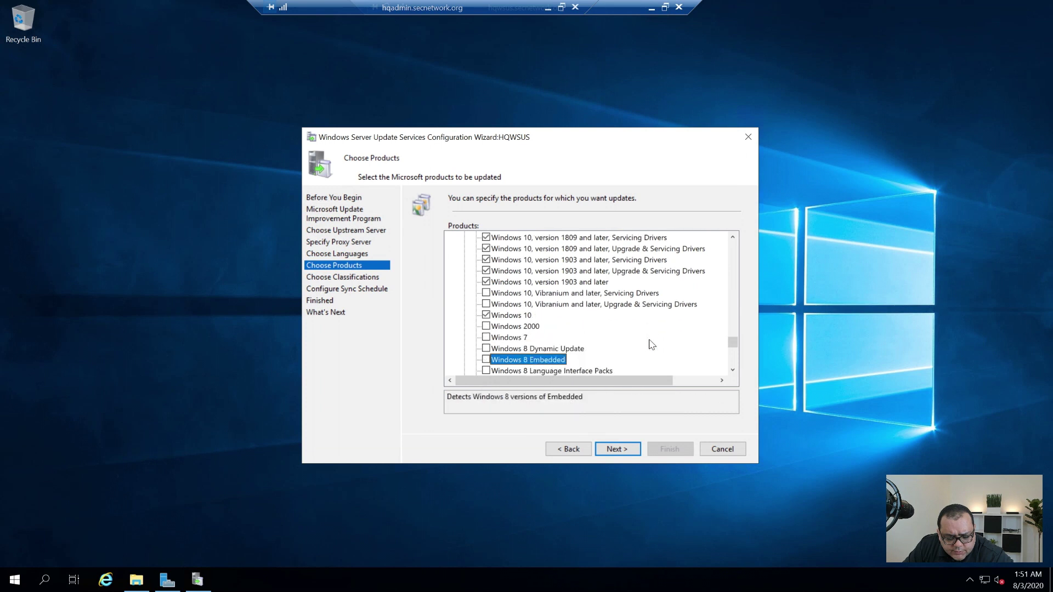
key(Down)
key(Down)
key(Down)
key(Down)
key(Down)
key(Down)
key(Down)
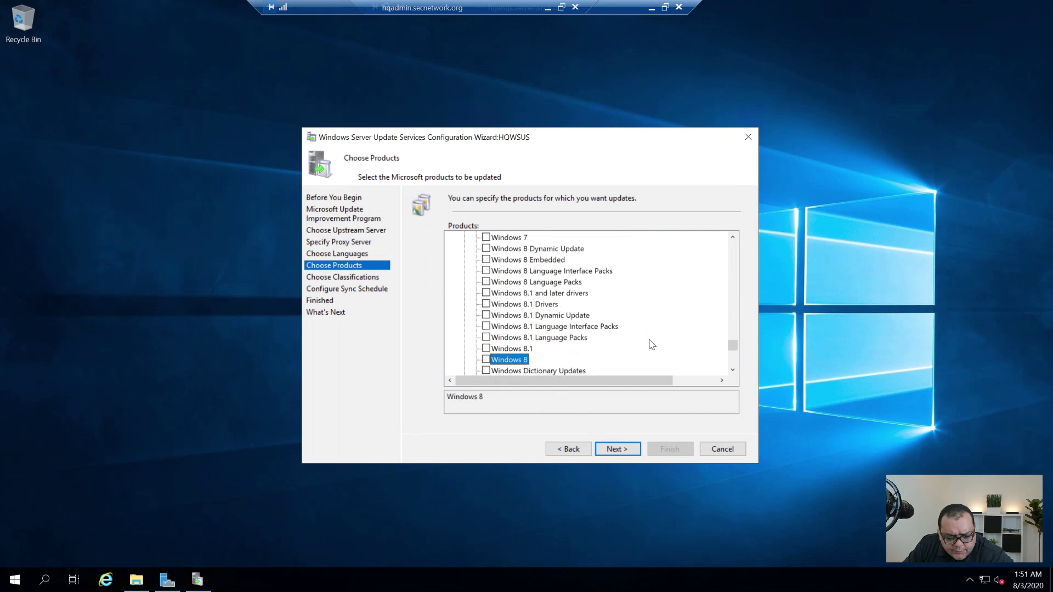
- Review the product entries from Windows Dictionary Updates through Windows Server 2012 R2 and later drivers
key(Down)
key(Down)
key(Down)
key(Down)
key(Down)
key(Down)
key(Down)
key(Down)
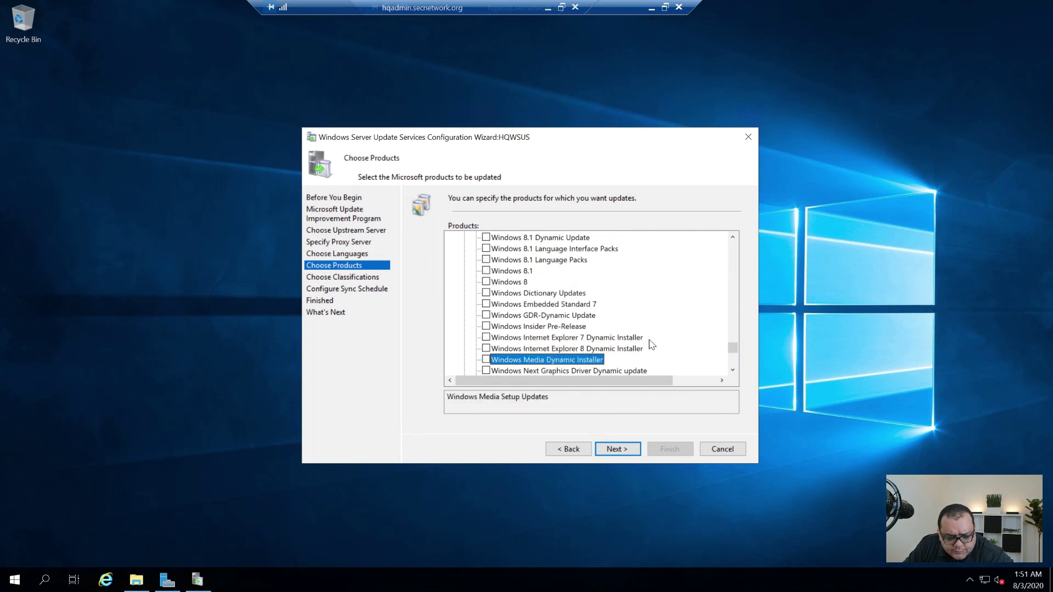
key(Down)
key(Down)
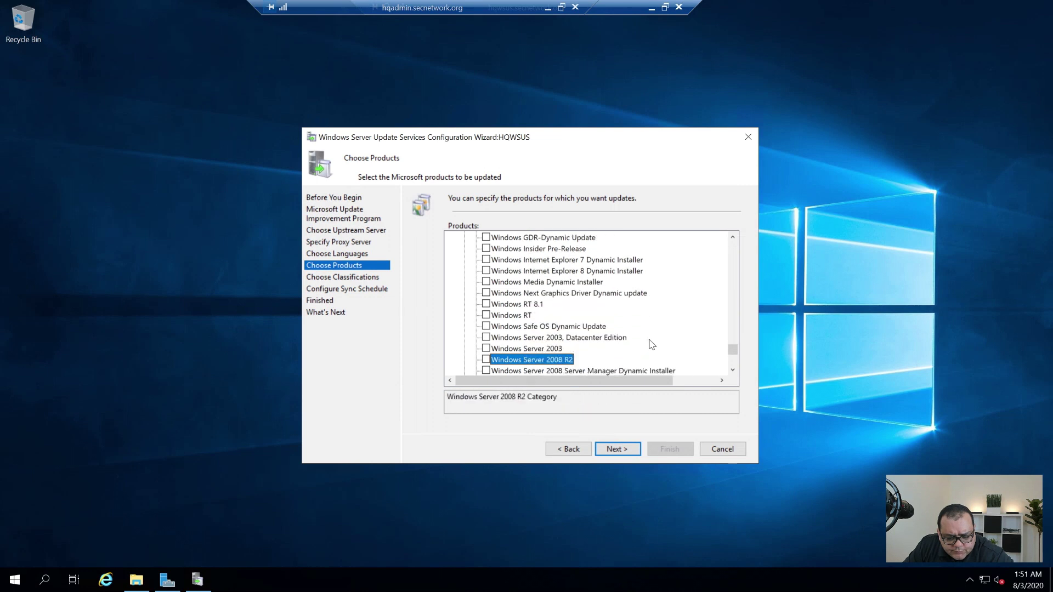
key(Down)
key(Down)
key(Down)
key(Down)
key(Down)
key(Down)
key(Down)
key(Down)
key(Down)
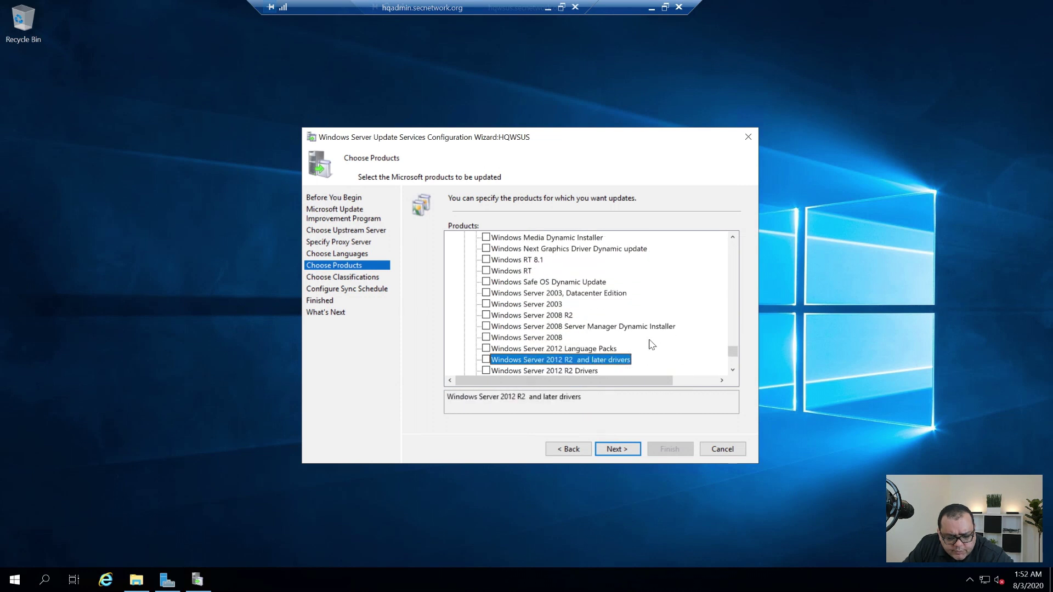
- Select Windows Server 2019 together with its Servicing Drivers and Upgrade & Servicing Drivers entries
key(Down)
key(Down)
key(Down)
key(Down)
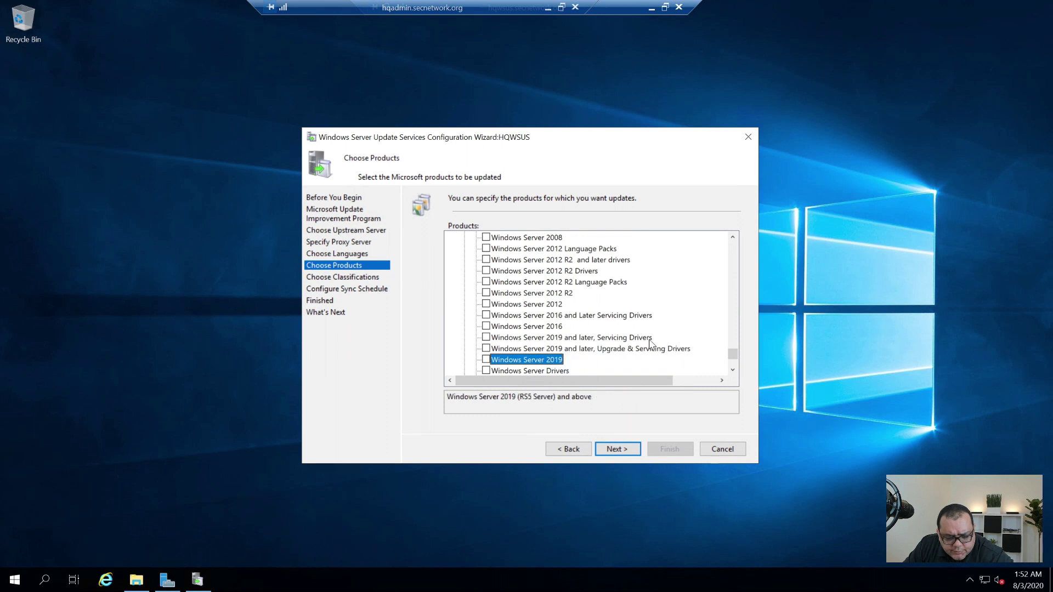
key(Up)
key(Up)
key(space)
key(Down)
key(space)
key(Down)
key(space)
- Review the remaining product entries from Windows Server Drivers through Windows Vista, Windows XP and Works
key(Down)
key(Down)
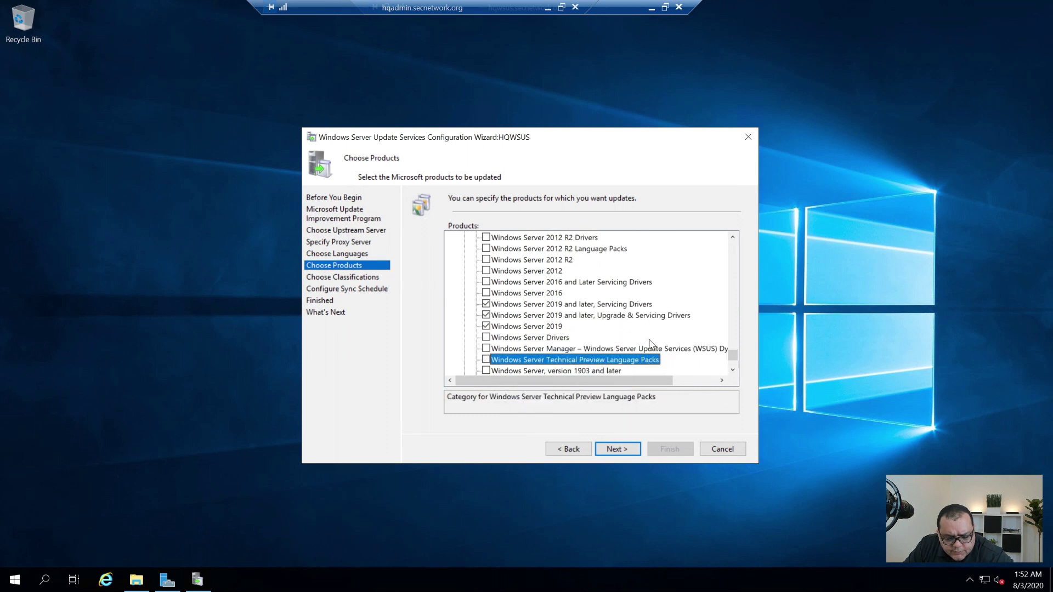
key(Down)
key(Down)
key(Down)
key(Down)
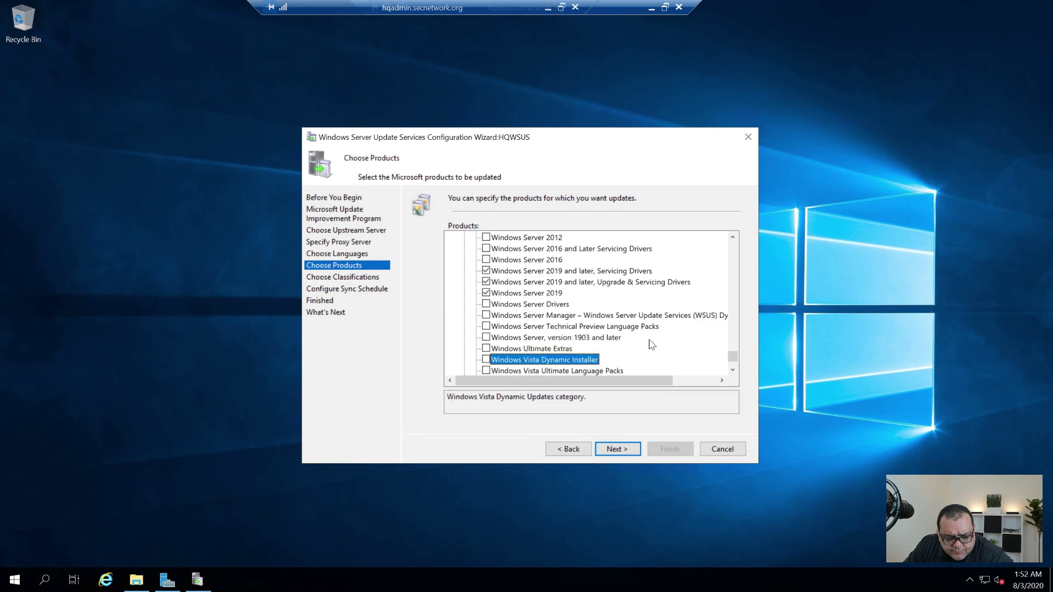
key(Down)
key(Down)
key(Down)
key(Down)
key(Down)
key(Down)
key(Down)
key(Down)
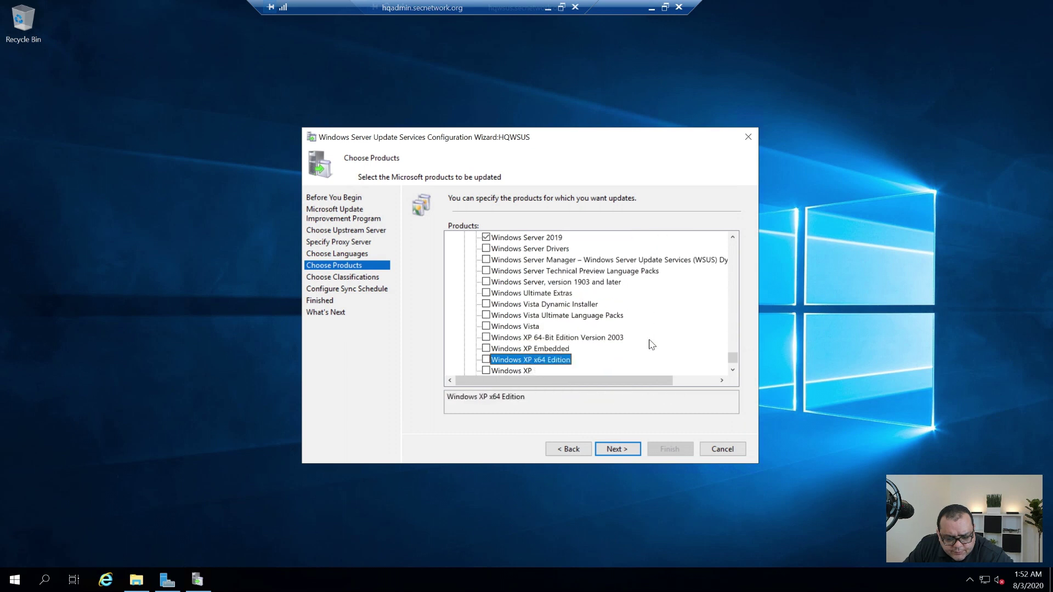
key(Down)
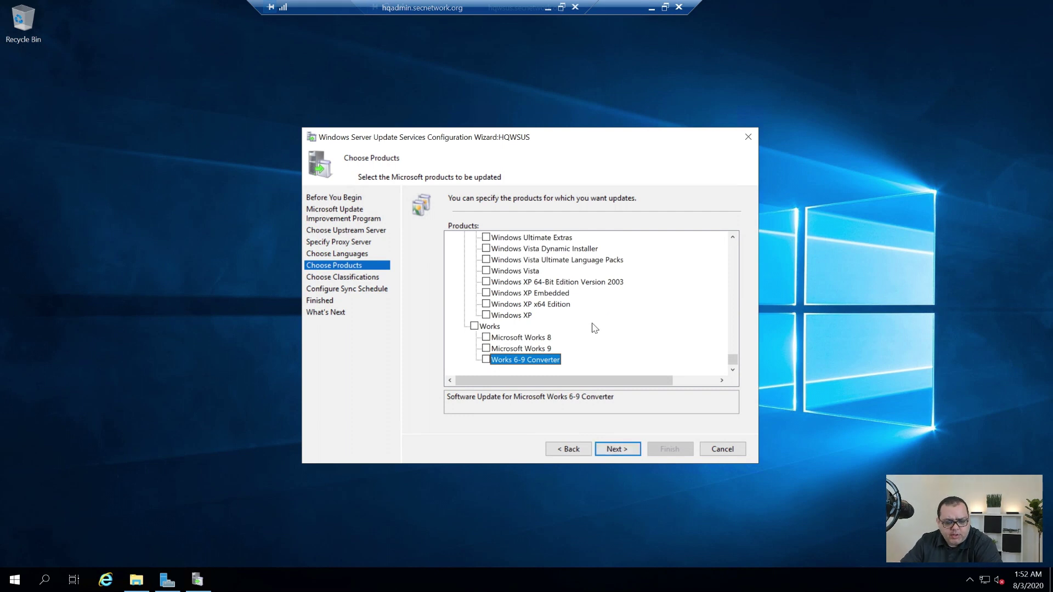
- Accept the product selection and add Updates to the update classifications for synchronization
click(615, 448)
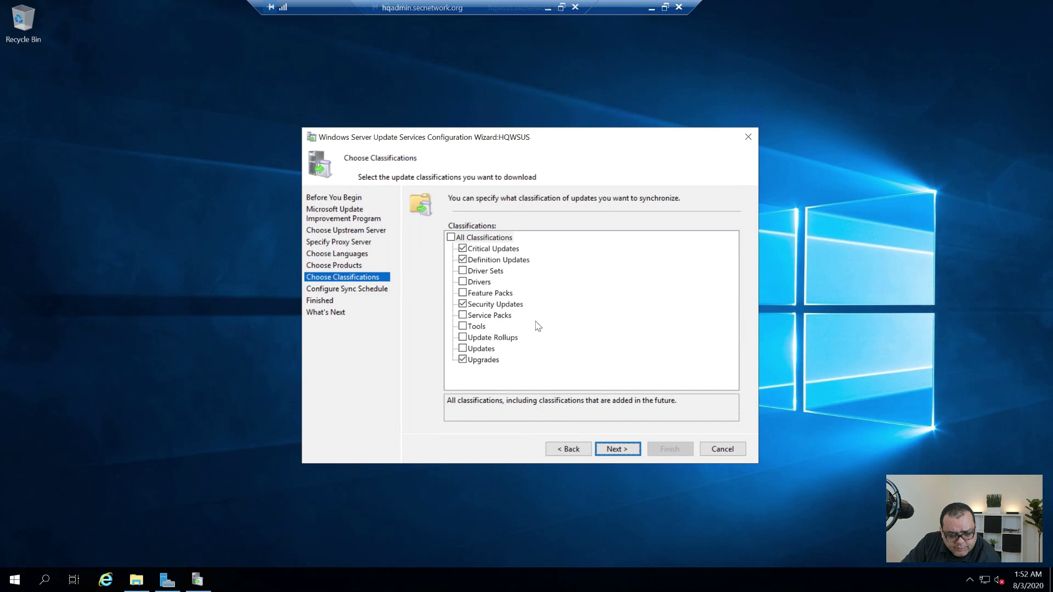
click(480, 350)
click(464, 349)
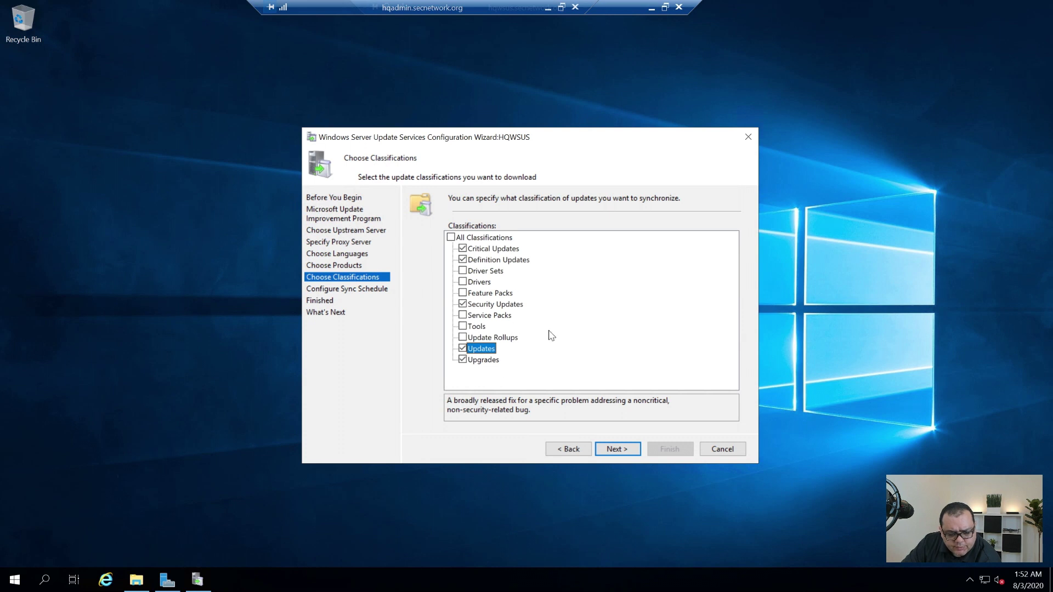
click(615, 449)
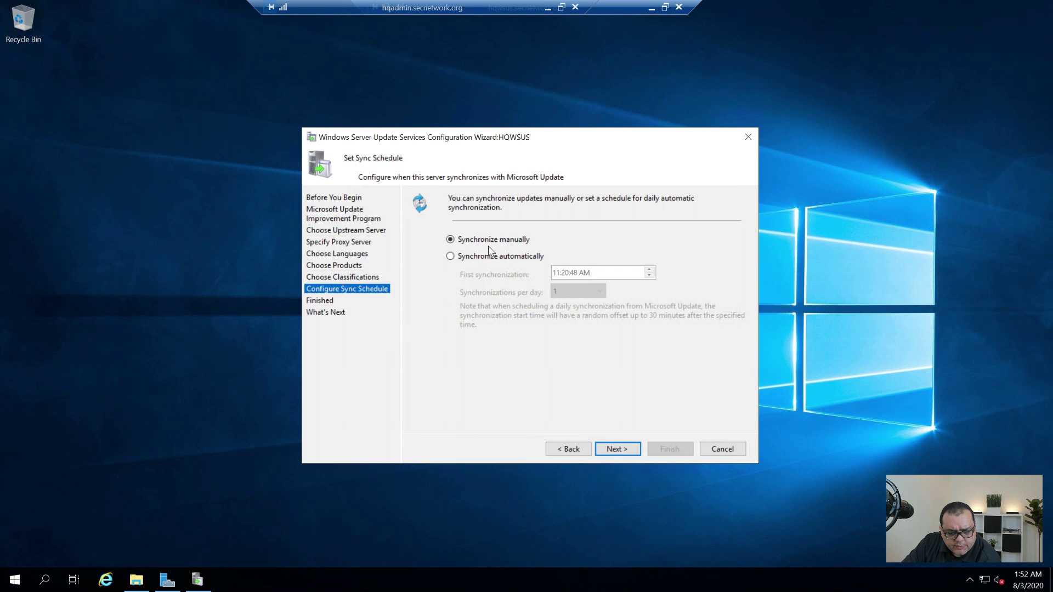
- Keep manual synchronization, turn off the initial synchronization and finish the configuration wizard
click(616, 448)
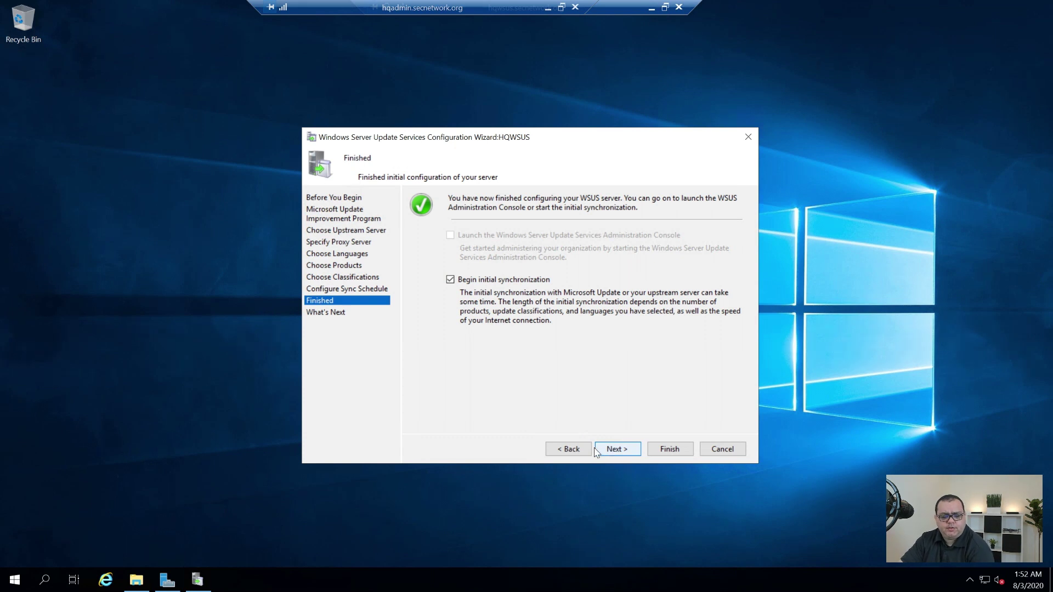
click(512, 282)
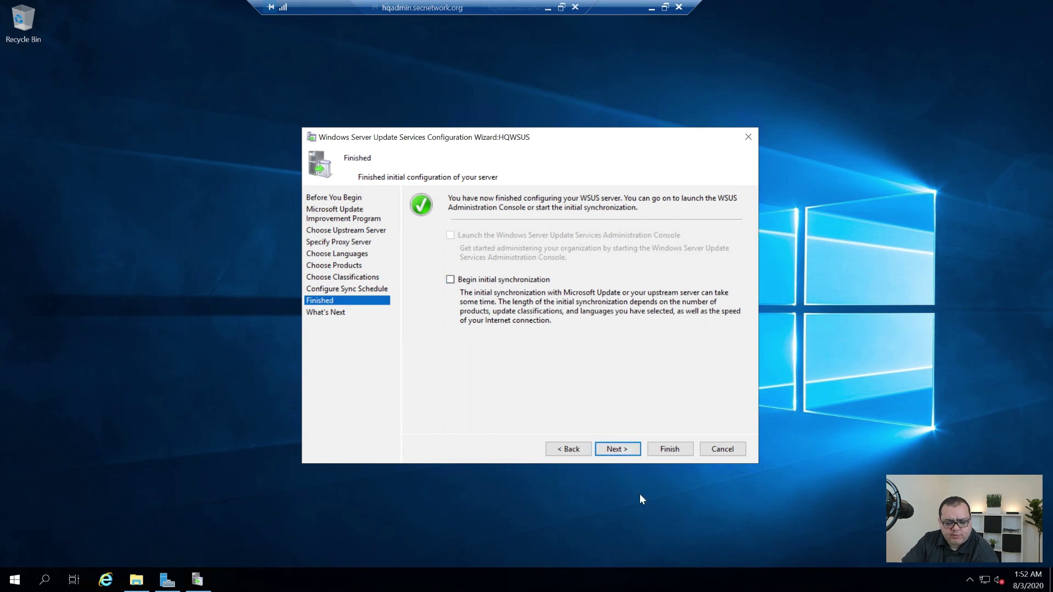
click(615, 450)
click(676, 453)
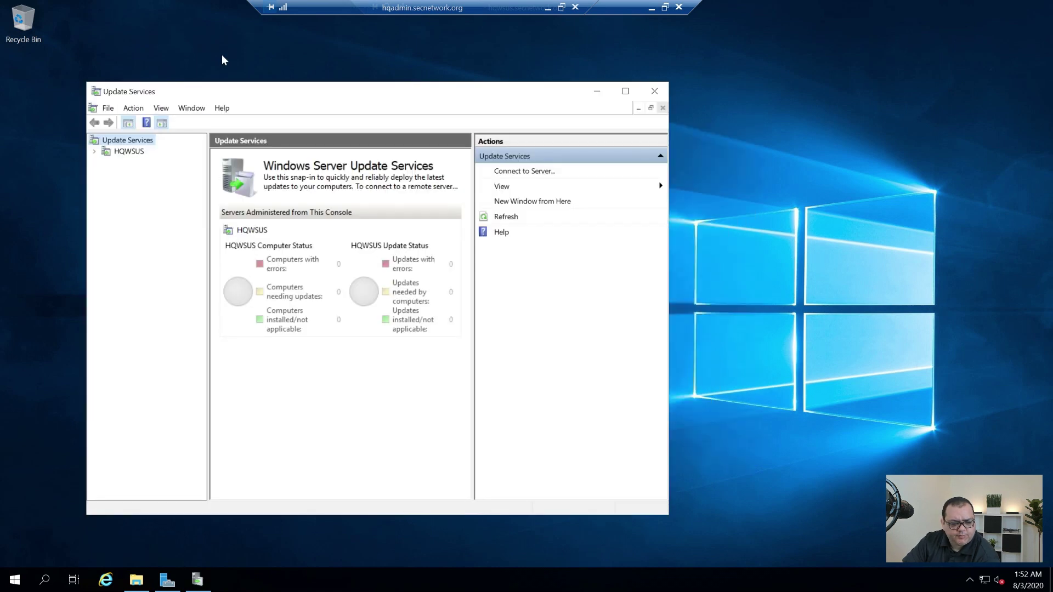
- Maximize the Update Services console and open the Options of the HQWSUS server
double_click(296, 93)
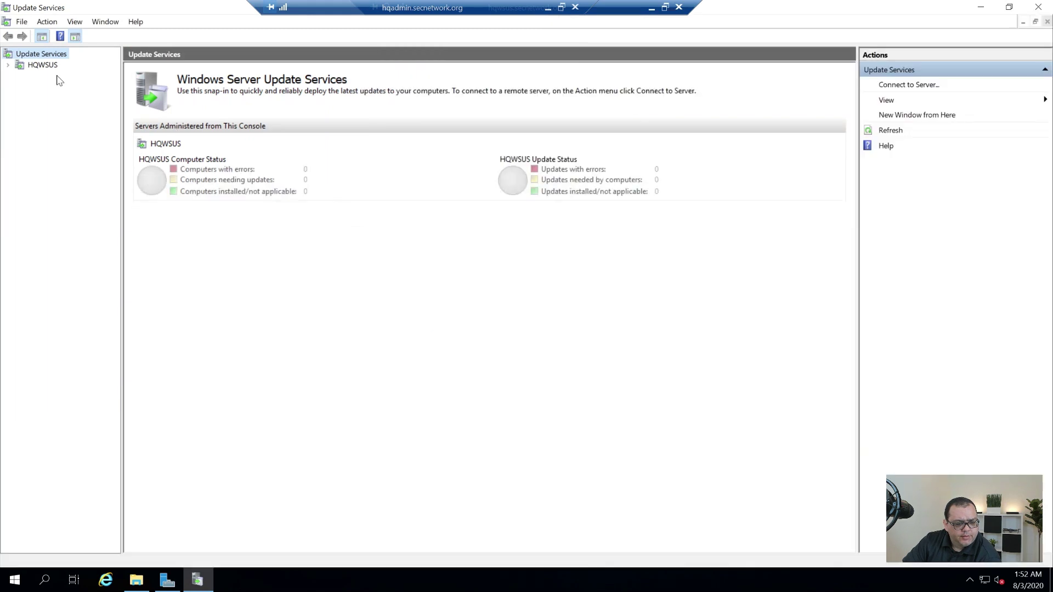
click(7, 65)
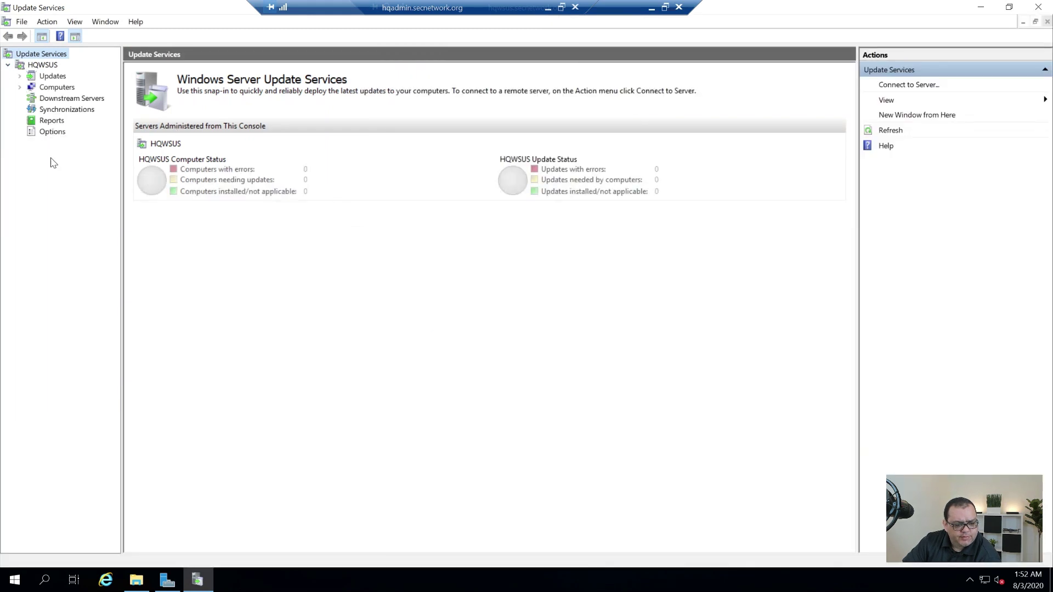
click(54, 133)
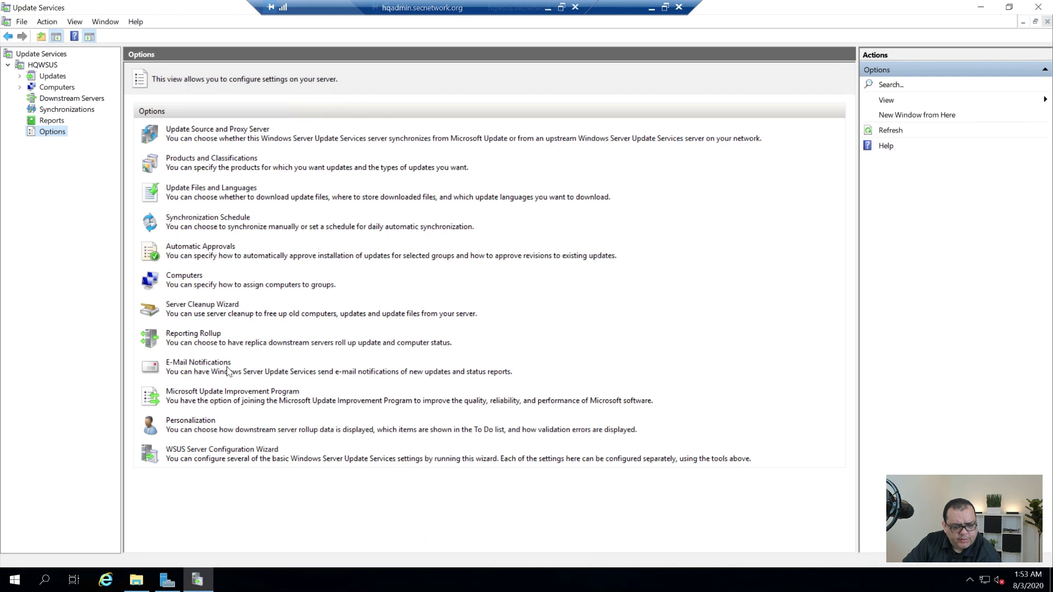
- Check the Update Source and Proxy Server settings, then close them without changes
click(218, 132)
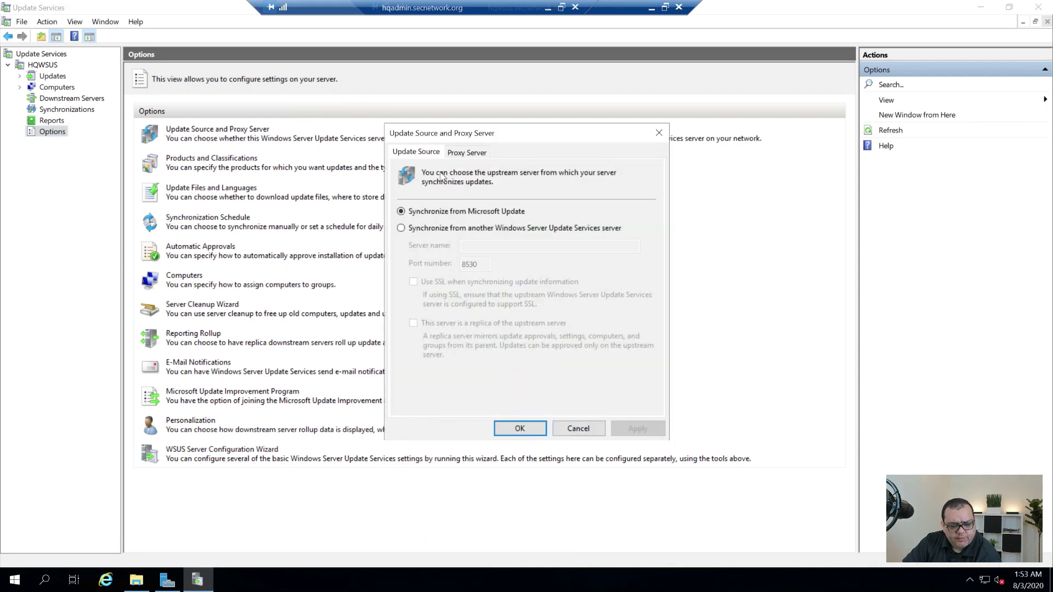
click(451, 154)
click(415, 152)
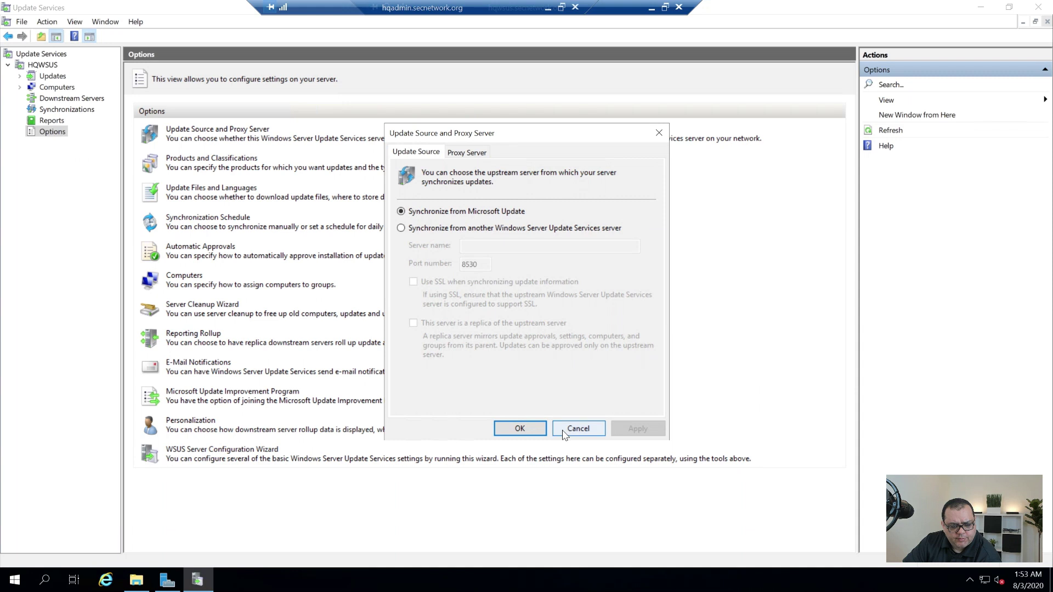
click(578, 429)
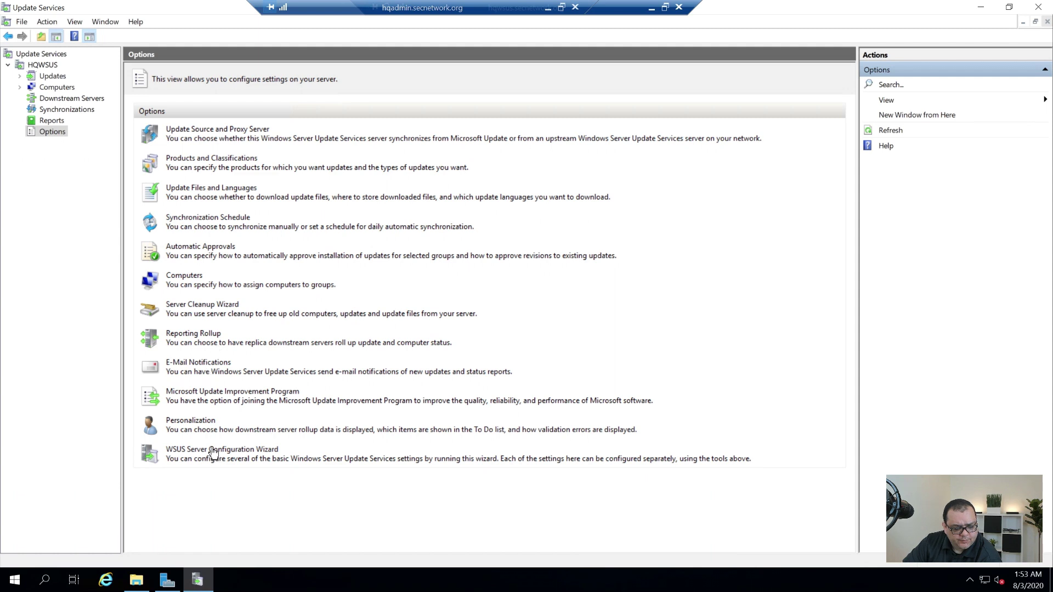
- Examine the HQWSUS server overview, the Computers view and the available tree commands, and return to the server's Options
click(54, 76)
click(49, 66)
right_click(49, 66)
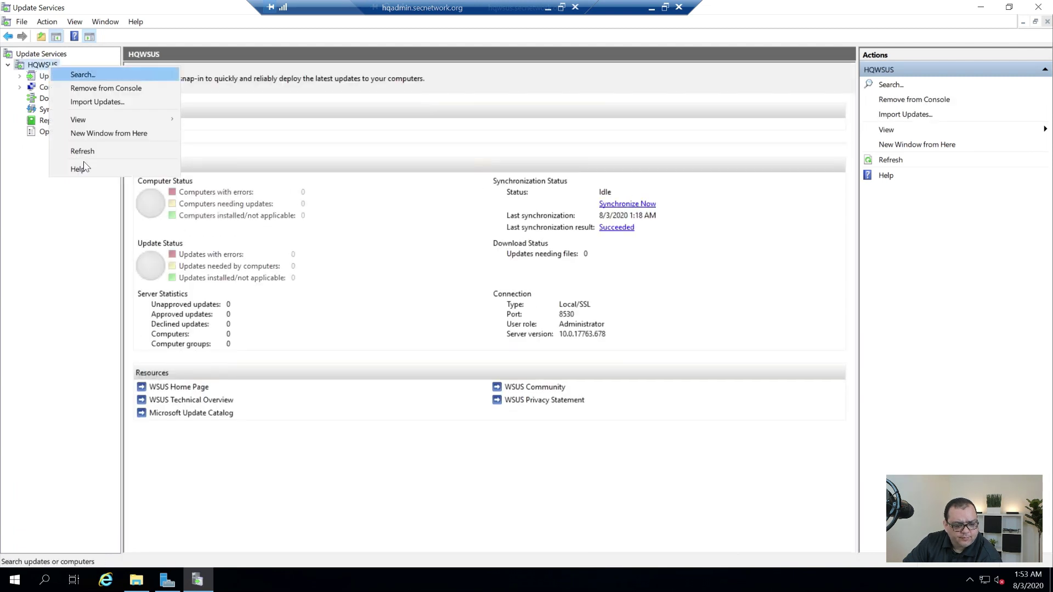
right_click(36, 54)
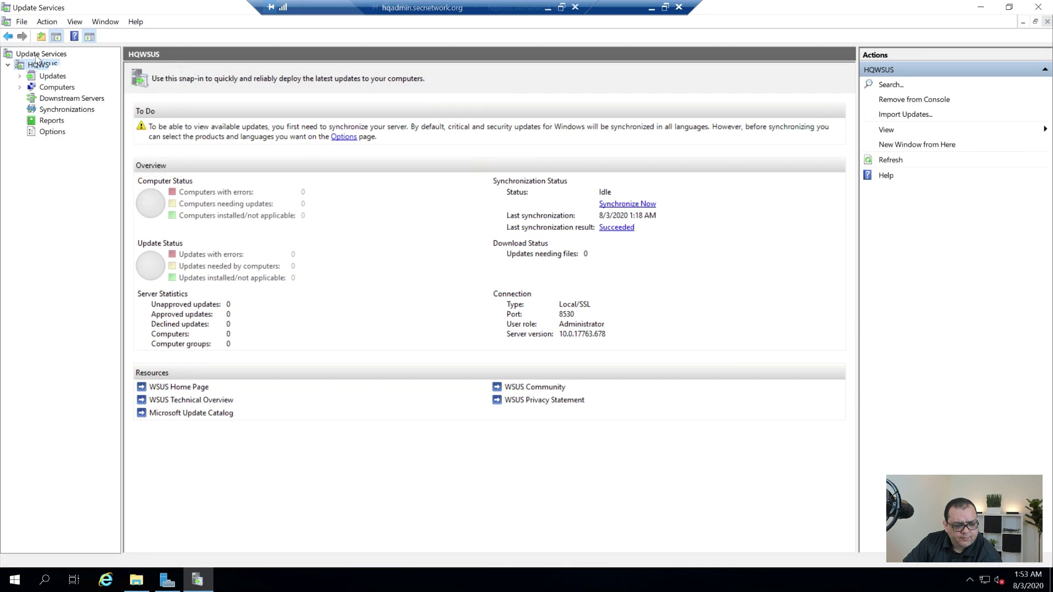
click(34, 65)
right_click(34, 68)
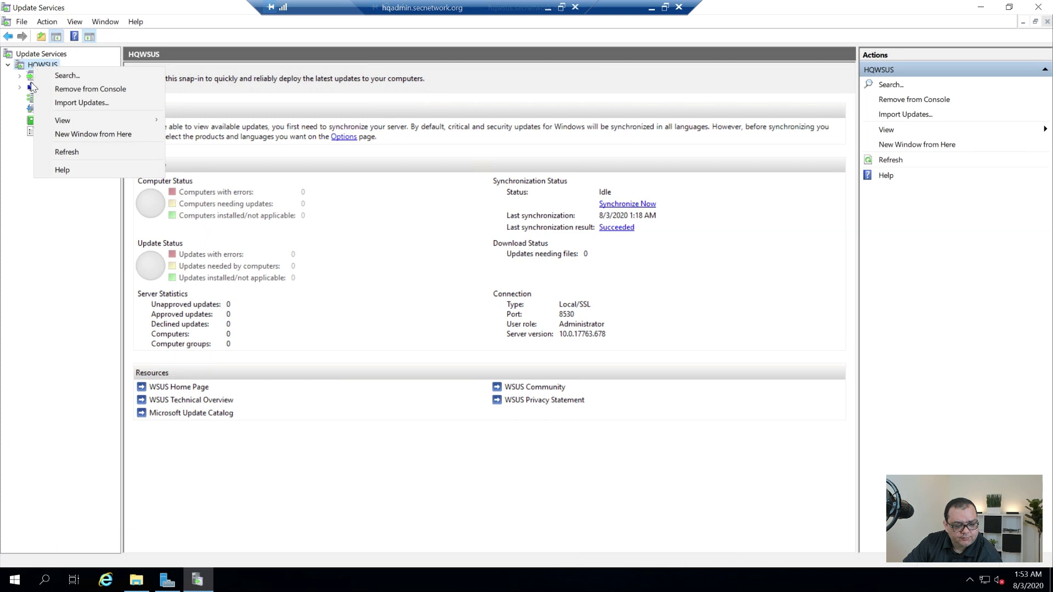
click(32, 86)
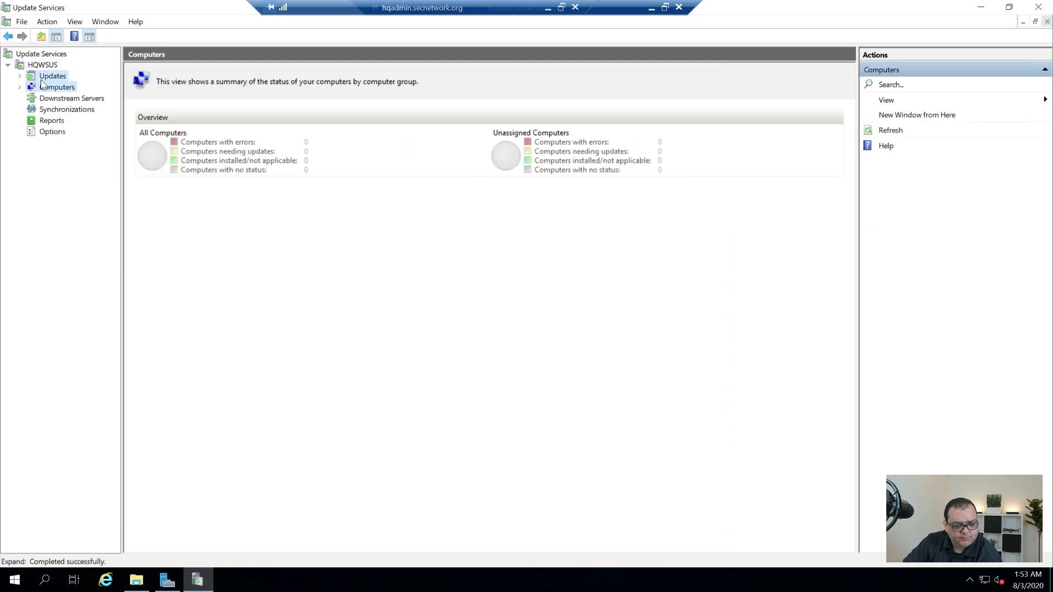
right_click(41, 80)
click(14, 210)
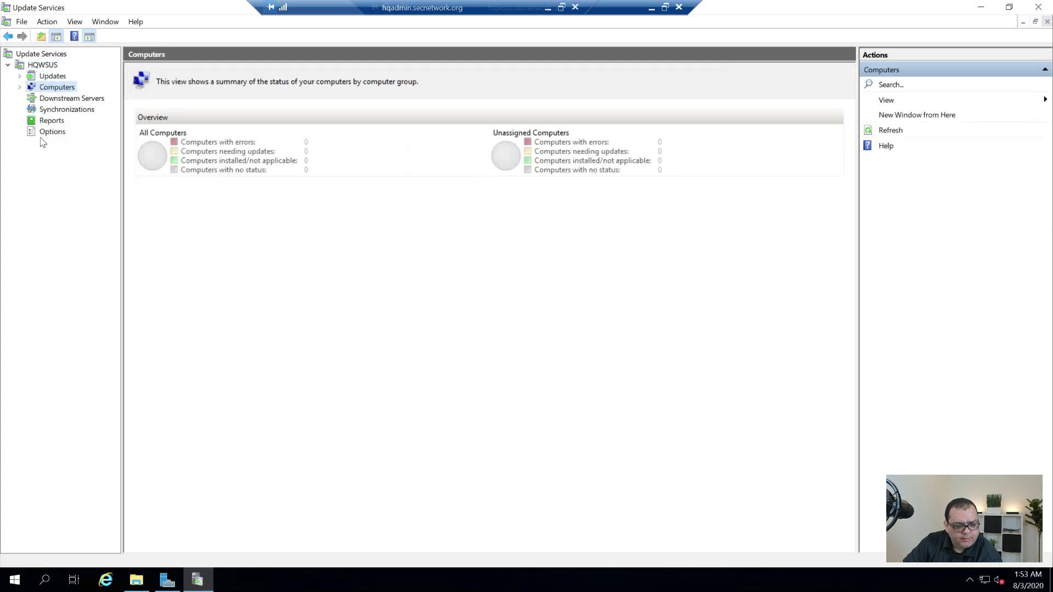
click(51, 132)
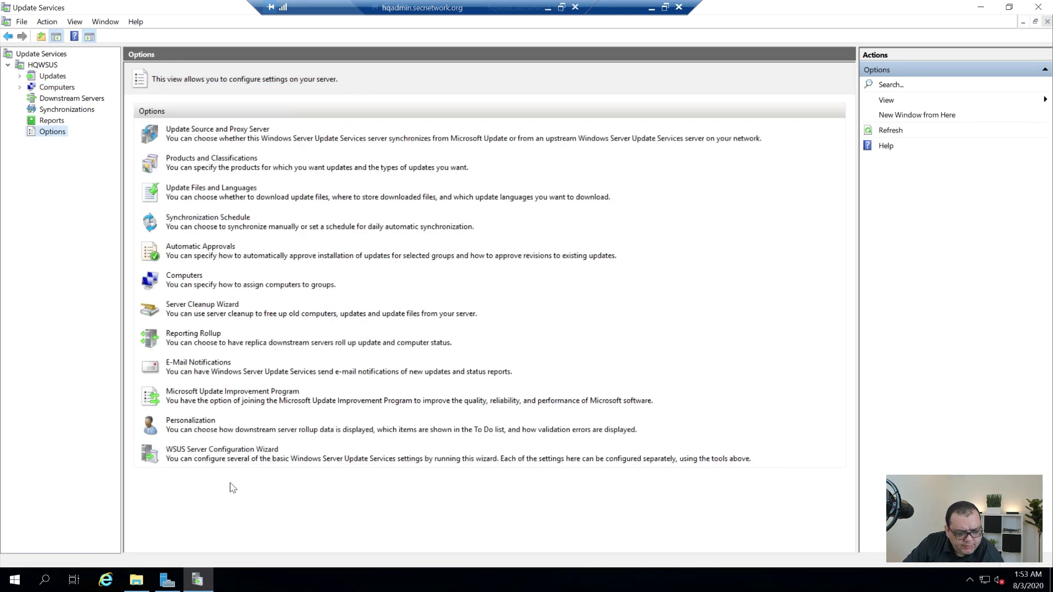
- Open IIS Manager with elevated rights, maximize its window and widen the Connections pane
click(13, 582)
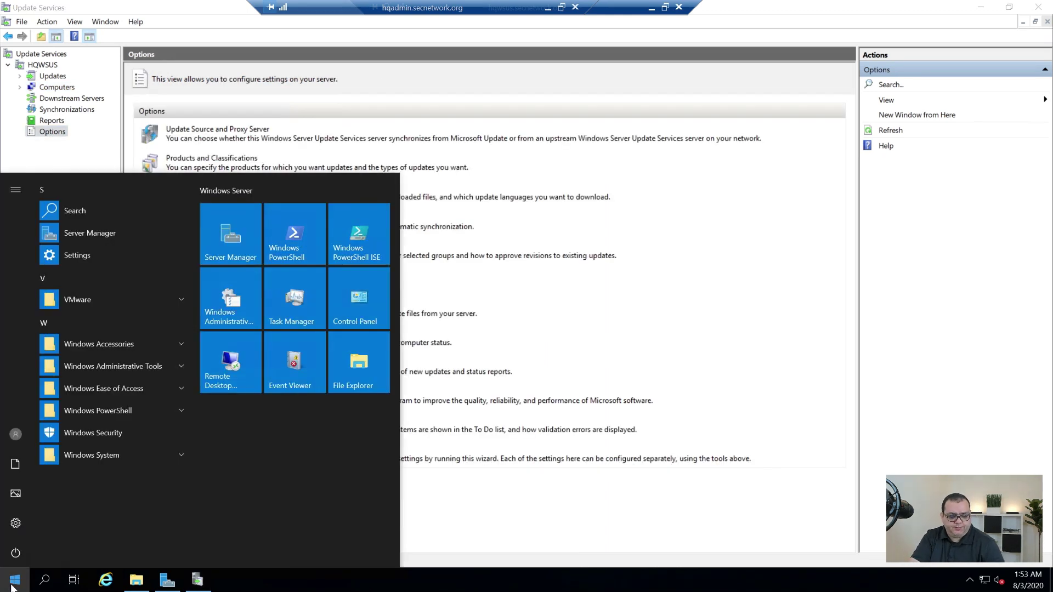
click(12, 582)
text(iis)
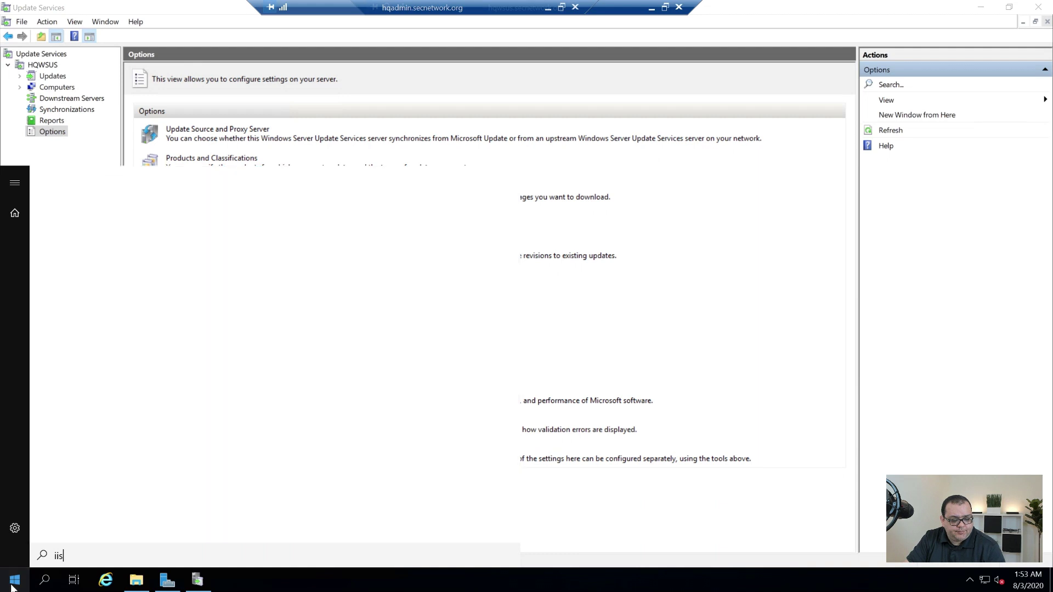
key(Return)
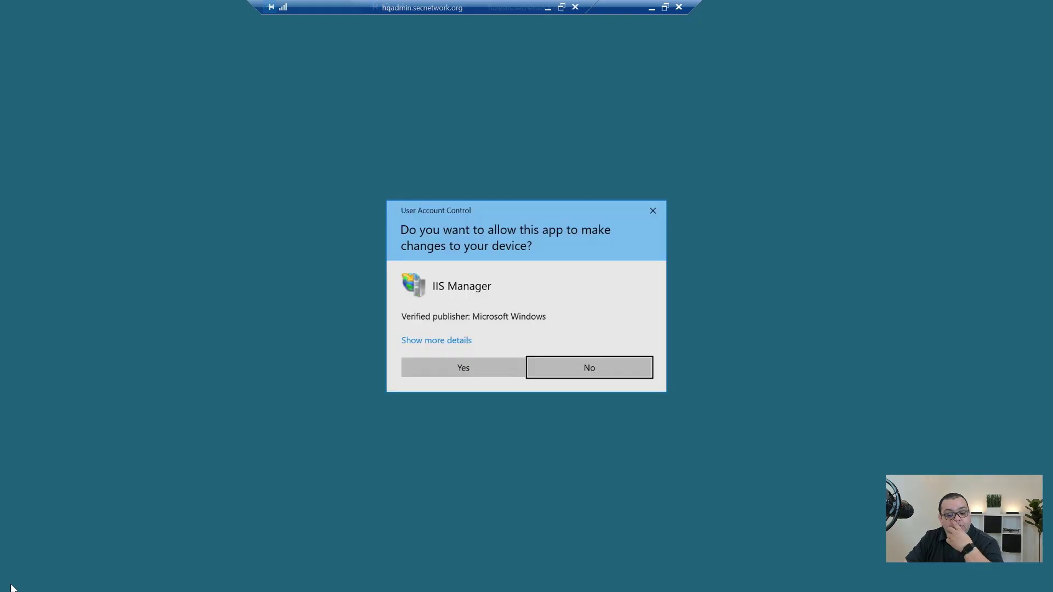
key(alt+y)
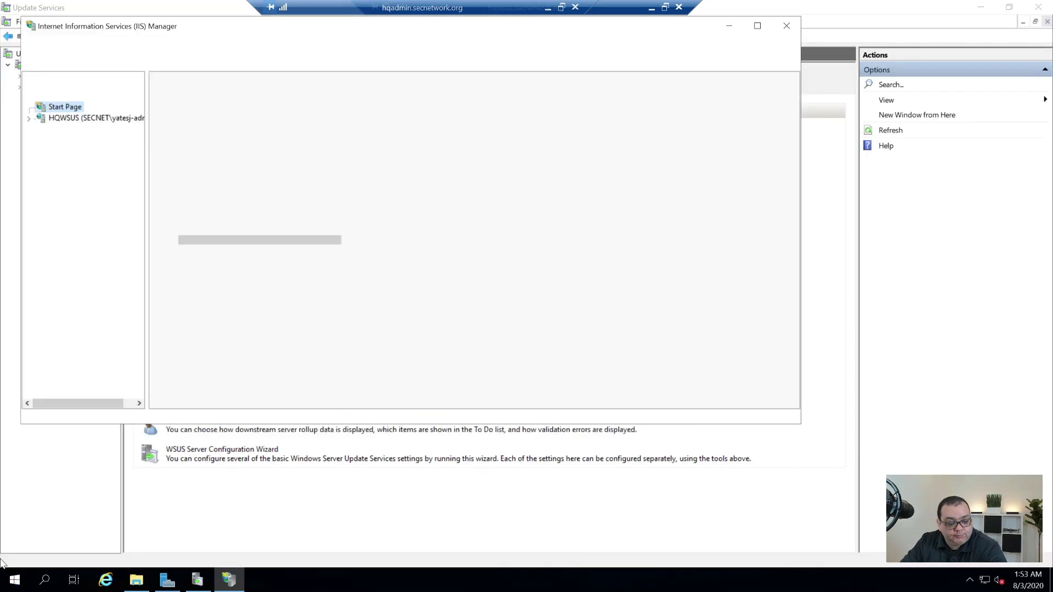
click(758, 26)
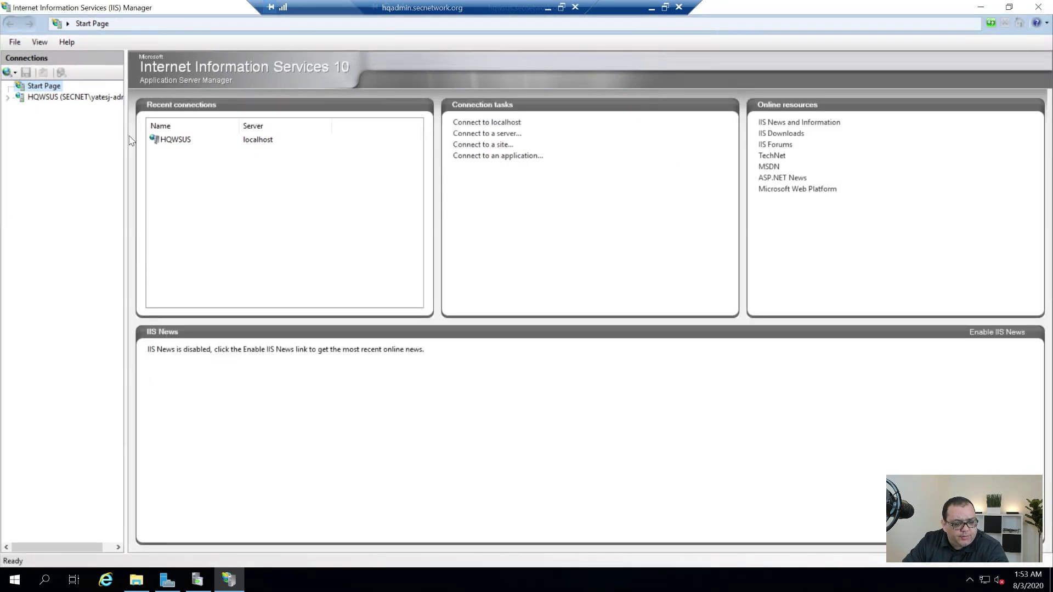
drag(156, 139, 174, 139)
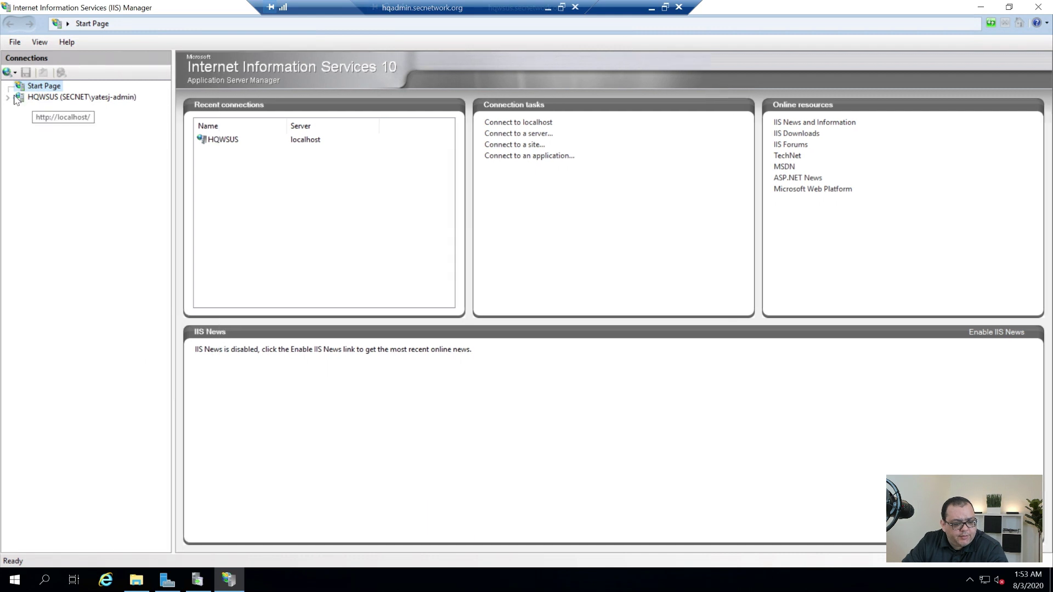
- Expand the HQWSUS sites in IIS Manager and open the site bindings of WSUS Administration
click(19, 97)
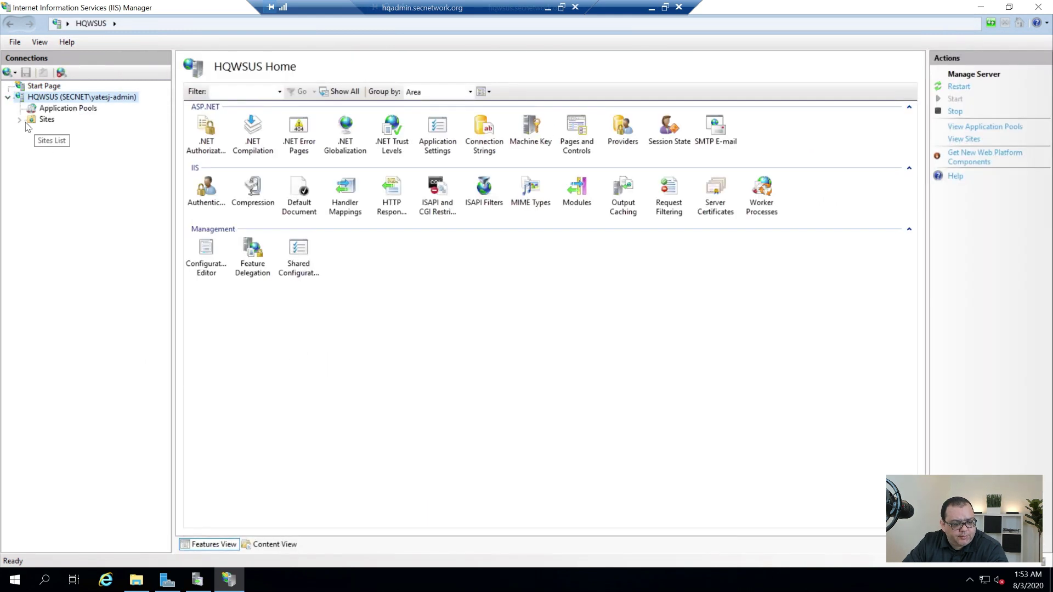
click(19, 120)
click(31, 142)
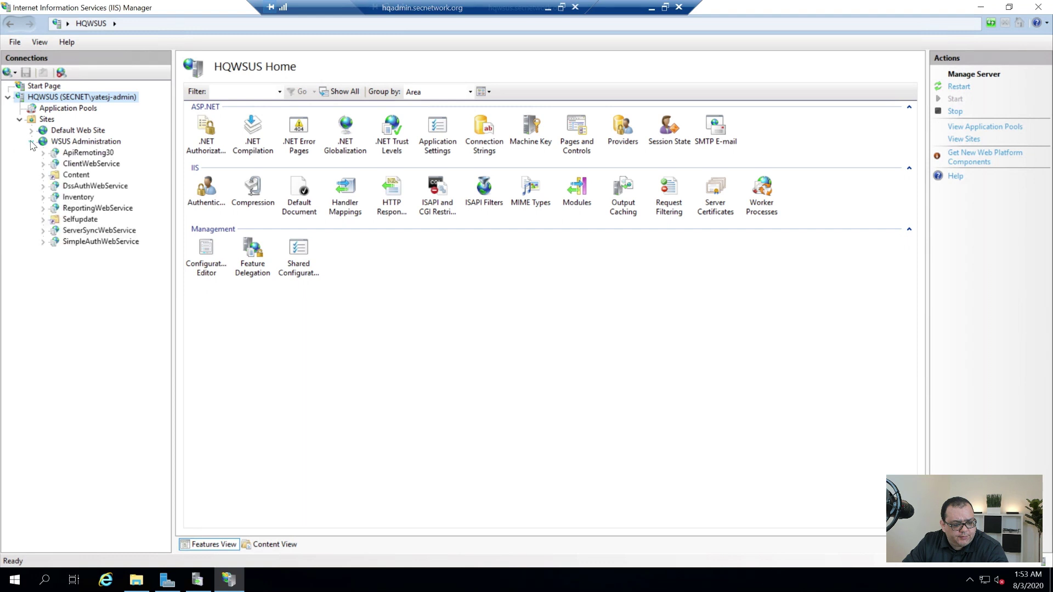
click(88, 142)
right_click(96, 143)
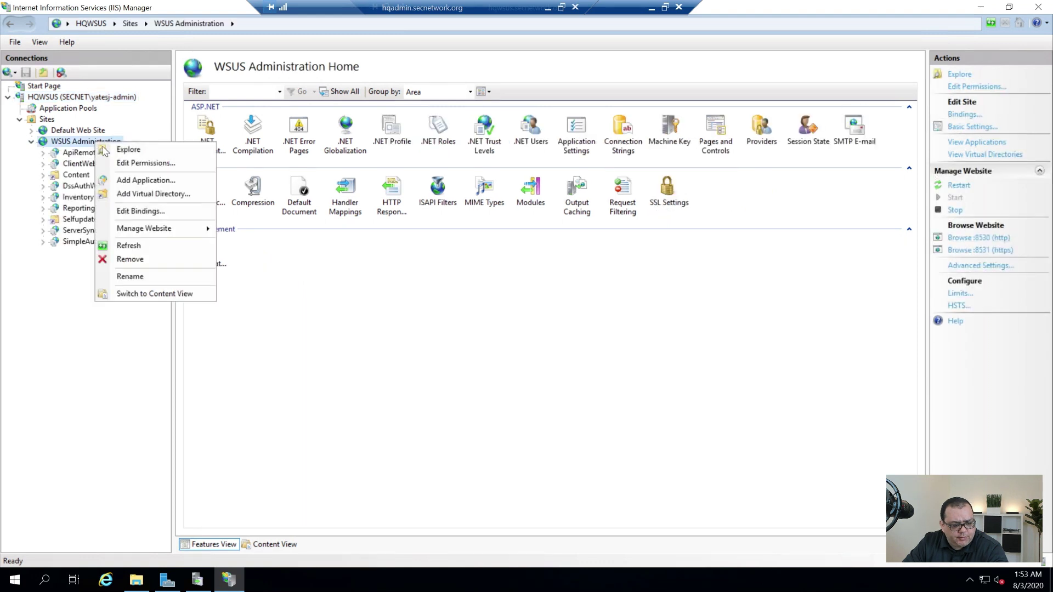
click(140, 212)
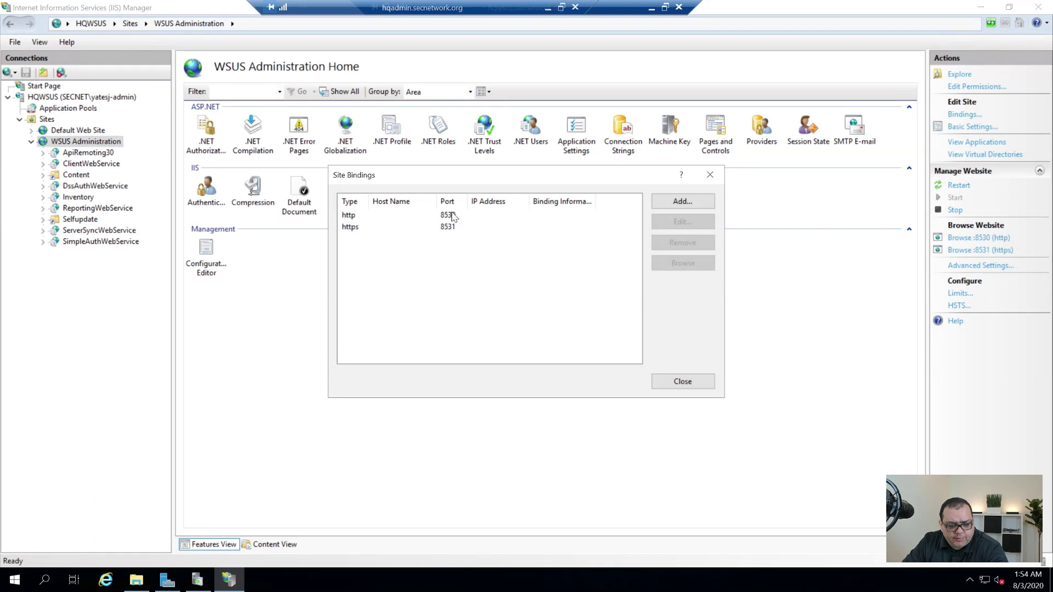
- Check the port of the http binding for WSUS Administration and close the binding dialogs without changes
click(453, 215)
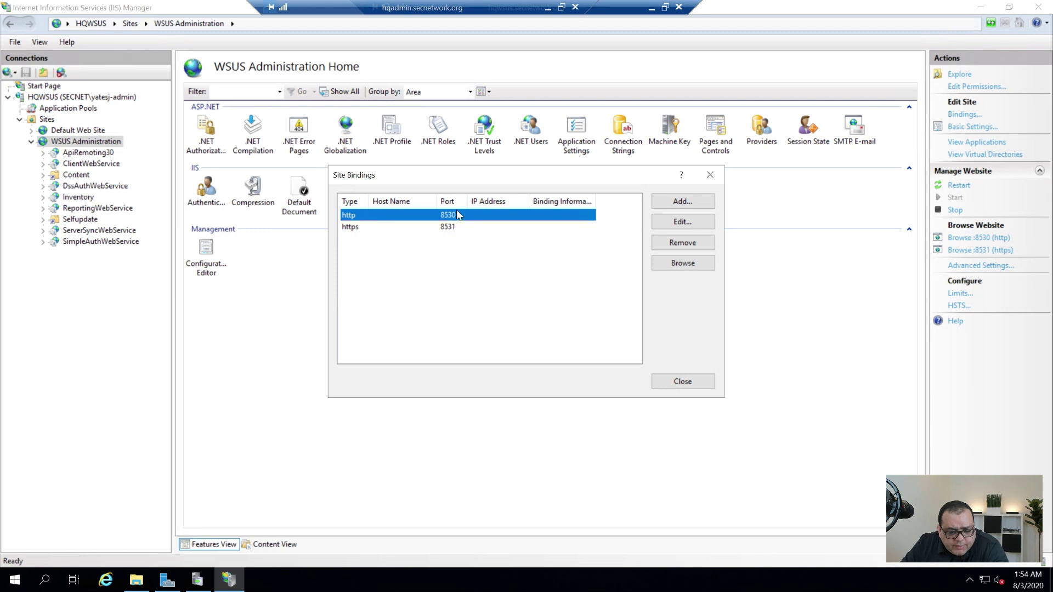
double_click(464, 218)
double_click(597, 198)
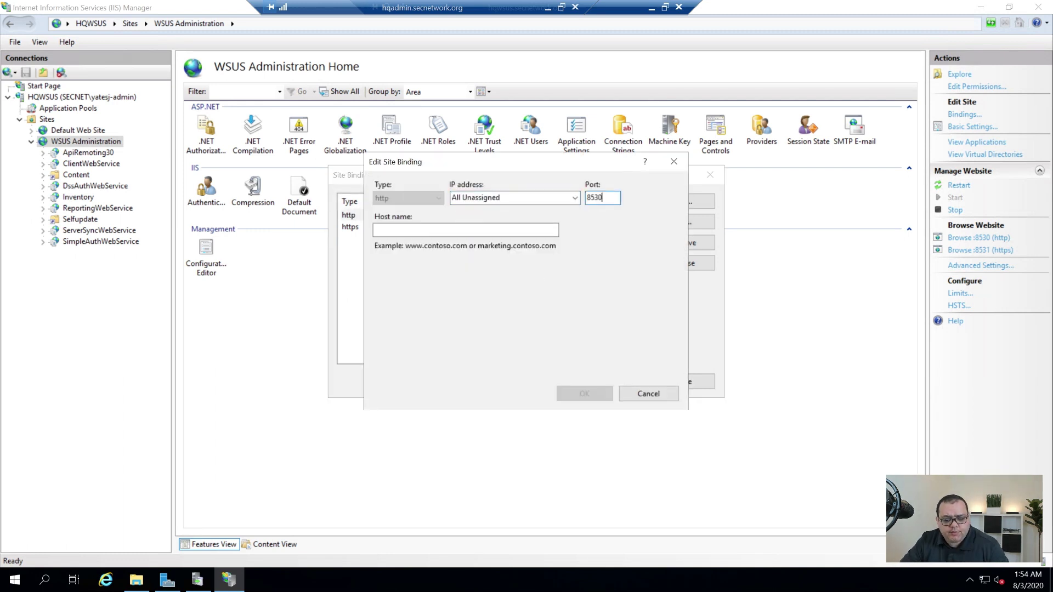
key(Escape)
key(Escape)
- Open Notepad, enter gpmc.msc and replace that text with the WSUS port number 8530
key(super+r)
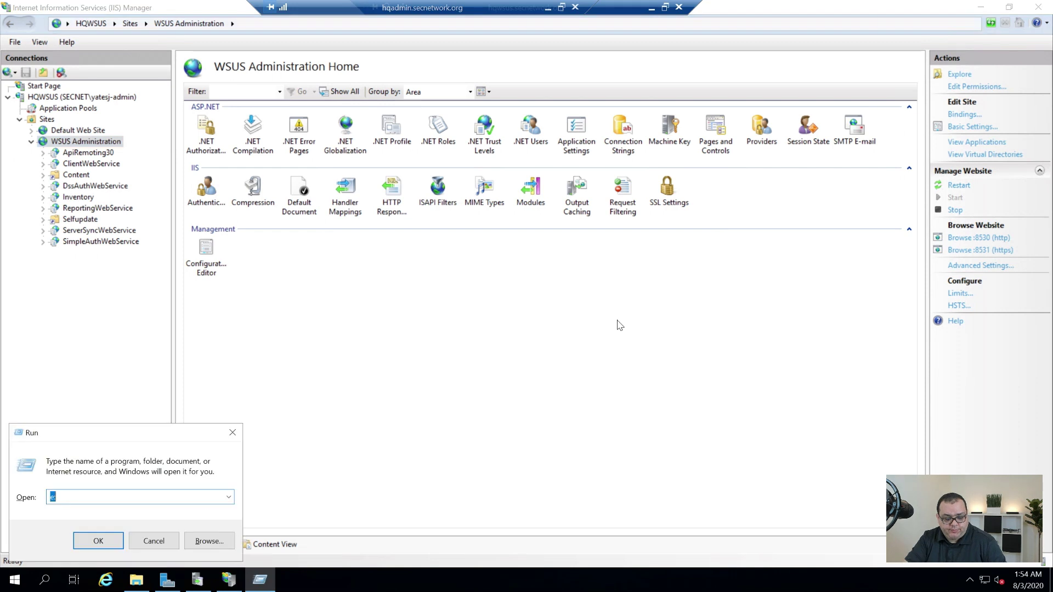
text(notepad)
key(Return)
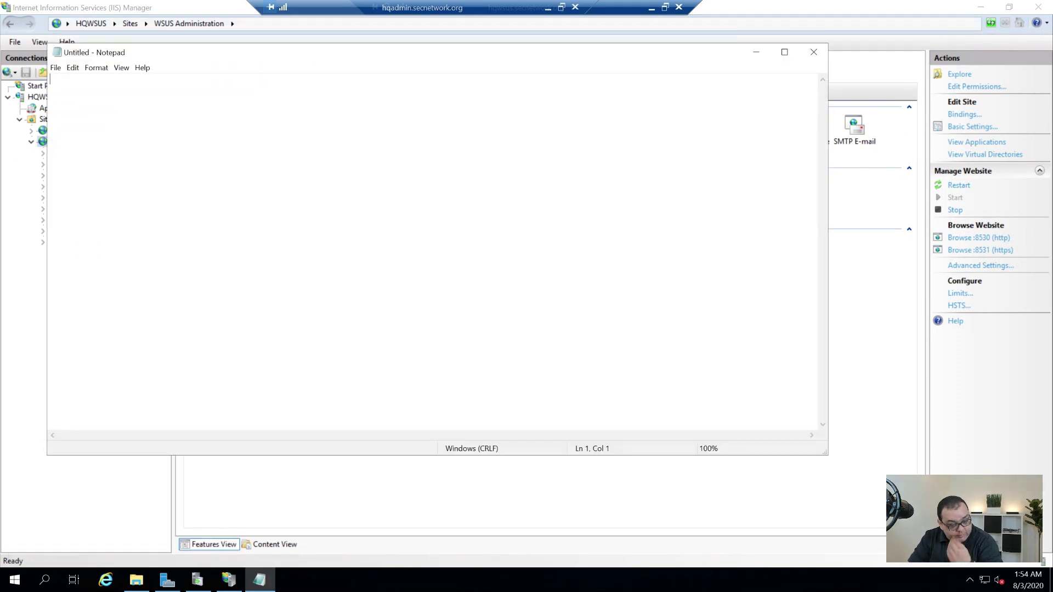
text(gpmc.msc)
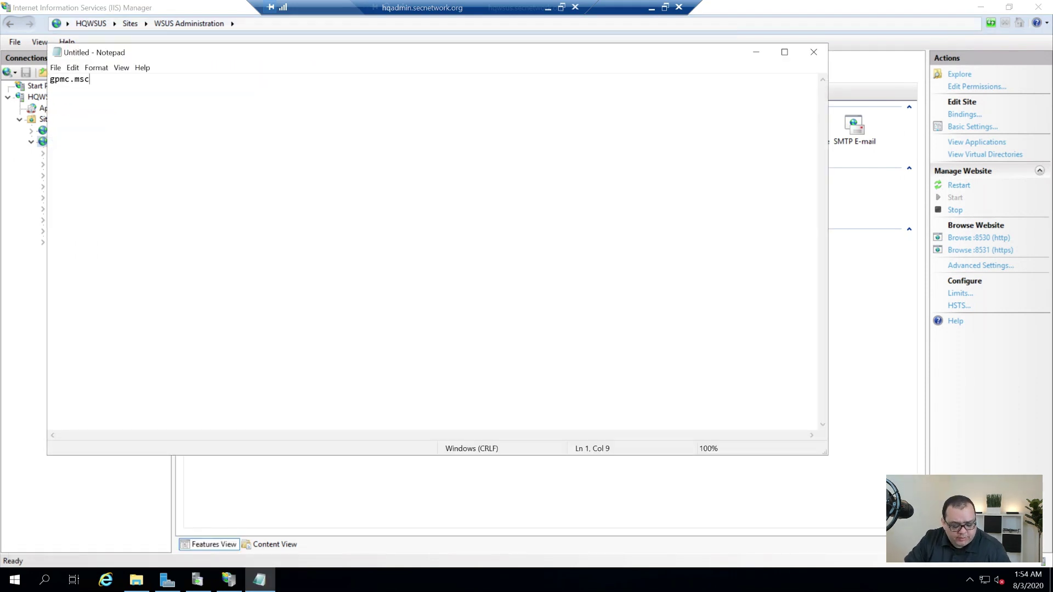
key(alt+Tab)
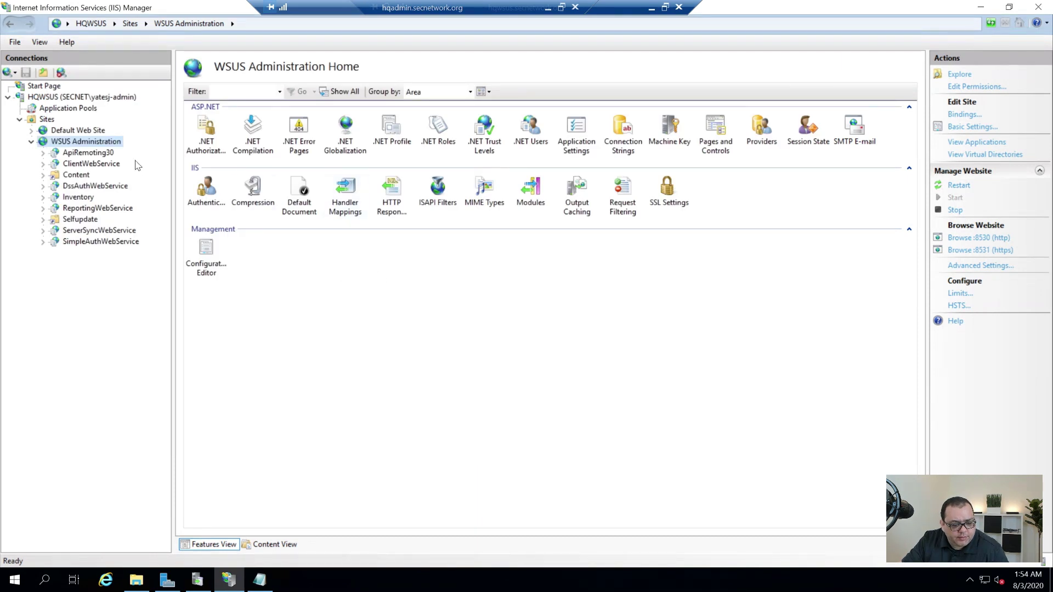
key(alt+Tab)
key(ctrl+a)
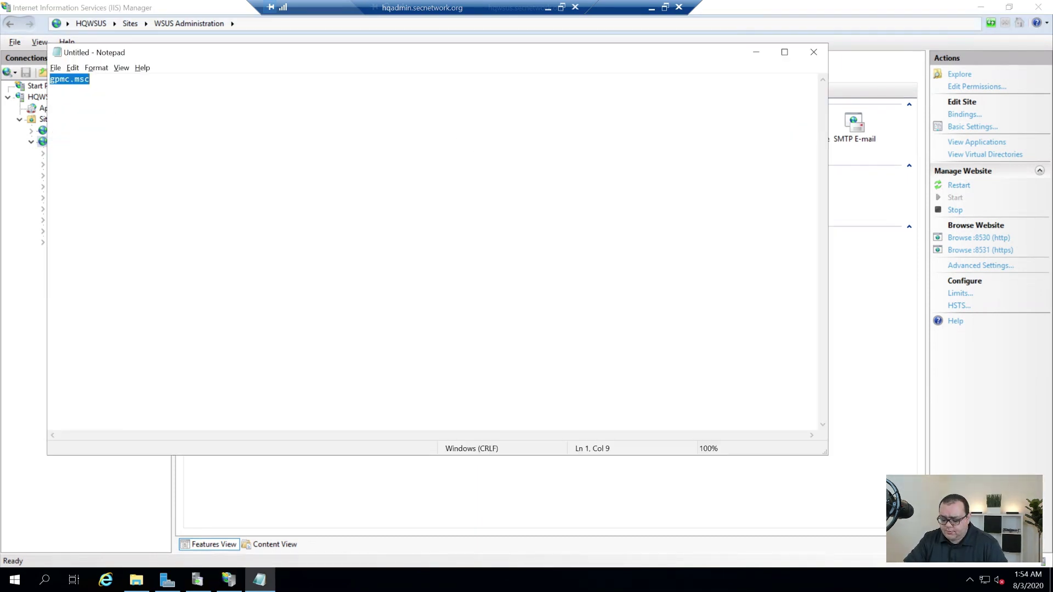
text(8530)
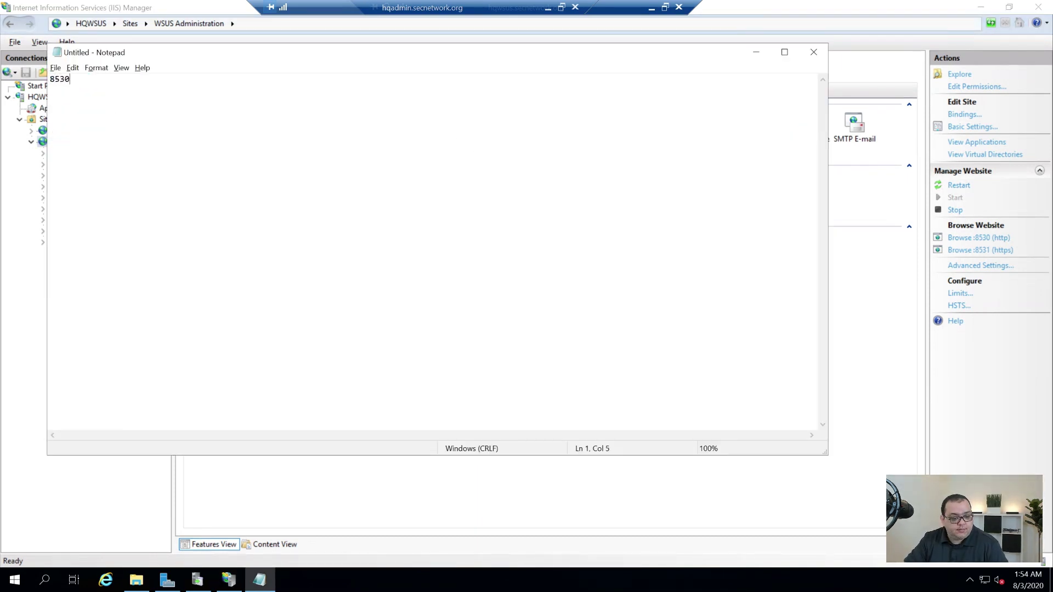
- Close IIS Manager and switch back to the Update Services console
key(alt+Tab)
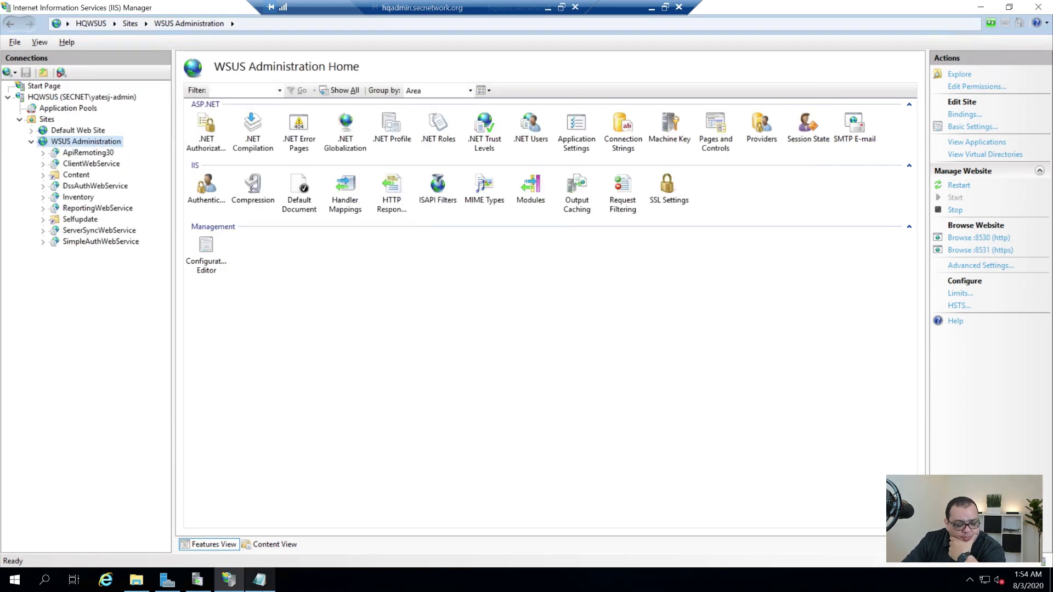
click(1032, 8)
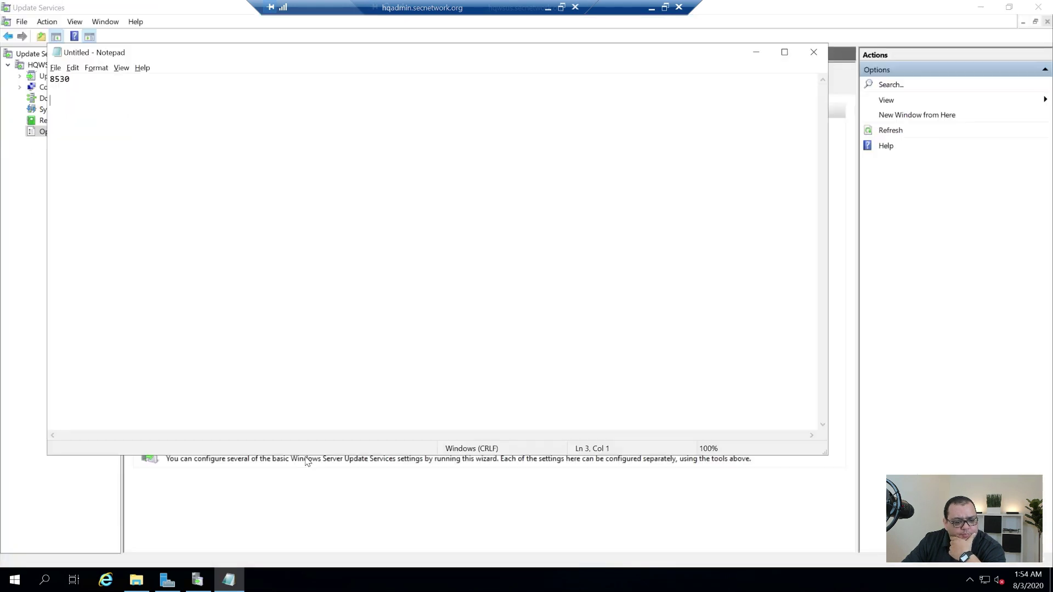
click(30, 387)
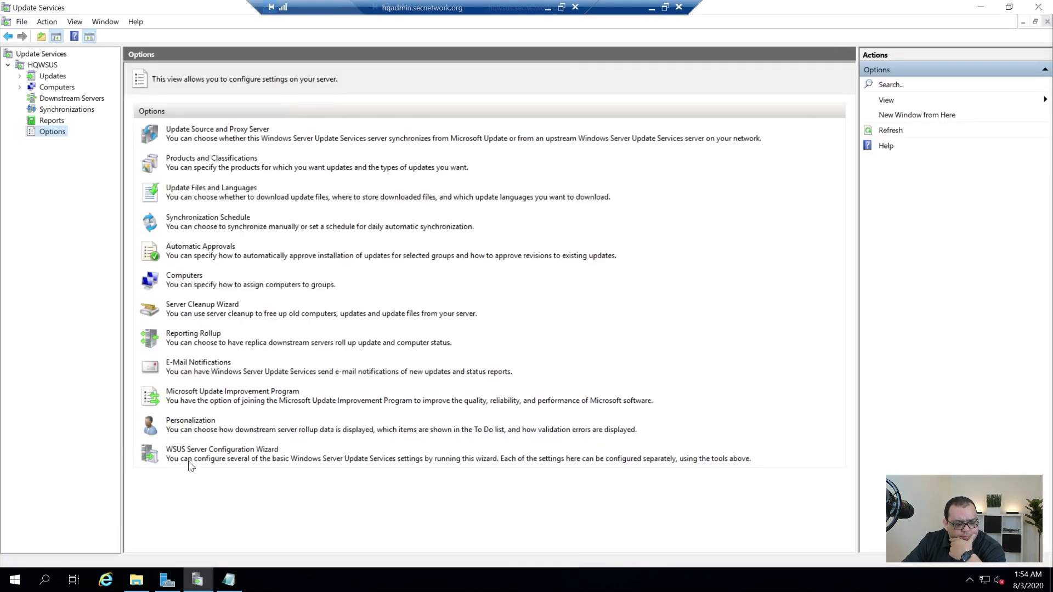
- Review the Synchronization Schedule options, including automatic synchronization and the synchronizations per day, and cancel without saving
click(211, 219)
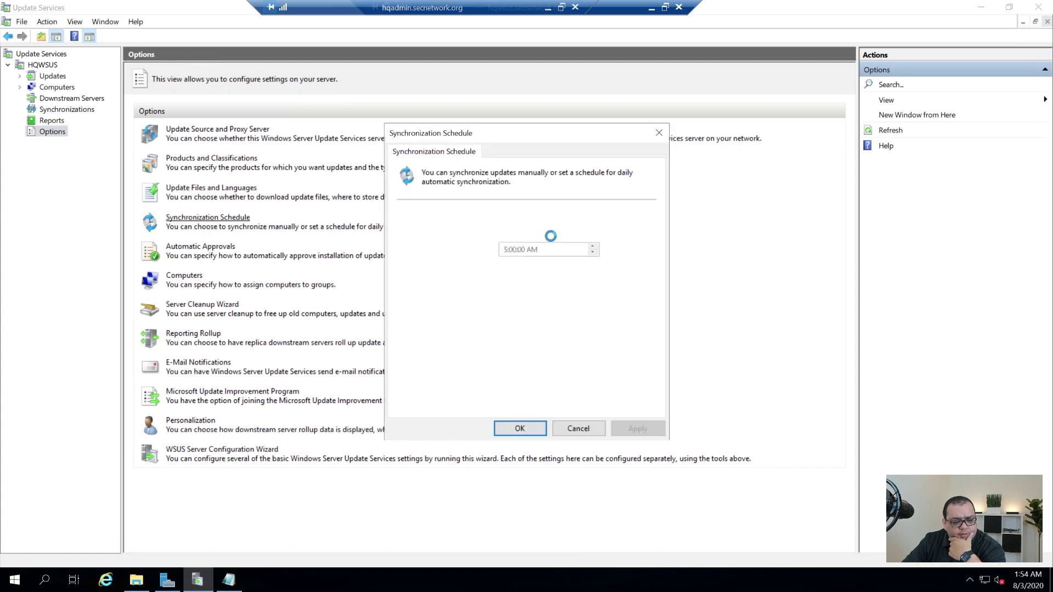
click(580, 429)
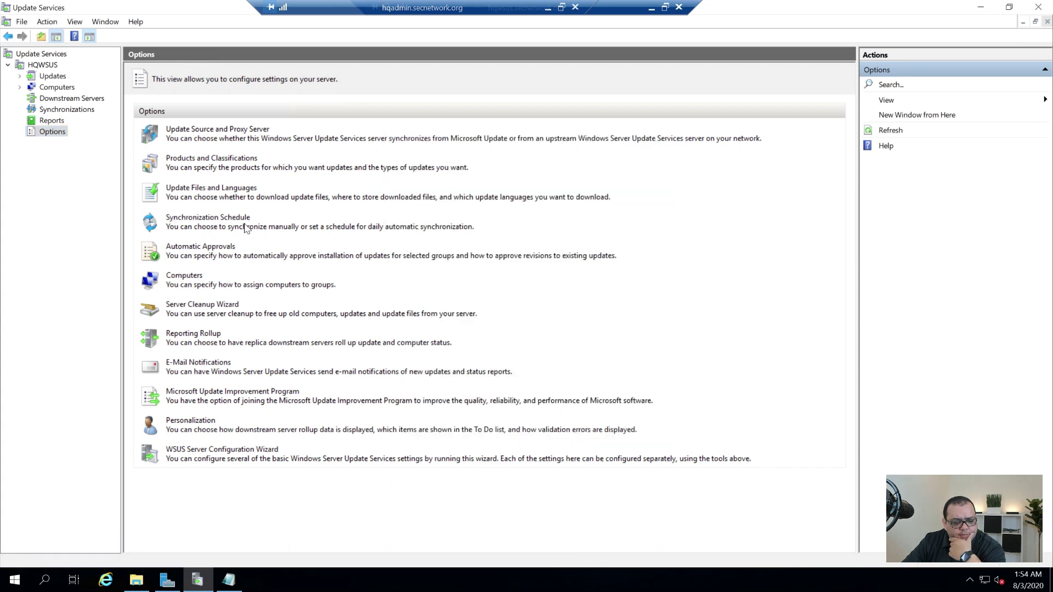
click(225, 227)
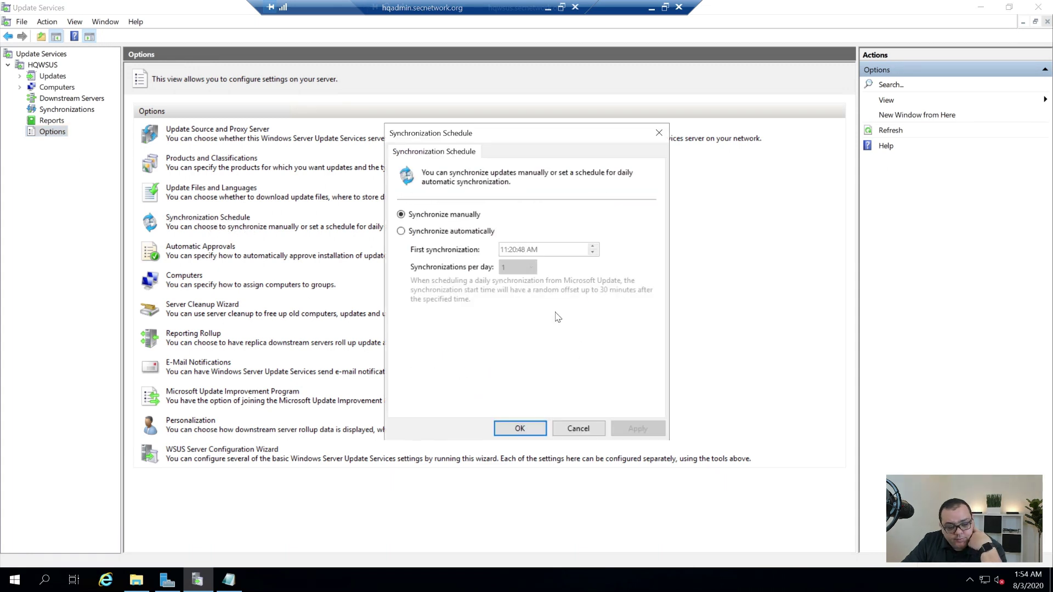
click(474, 234)
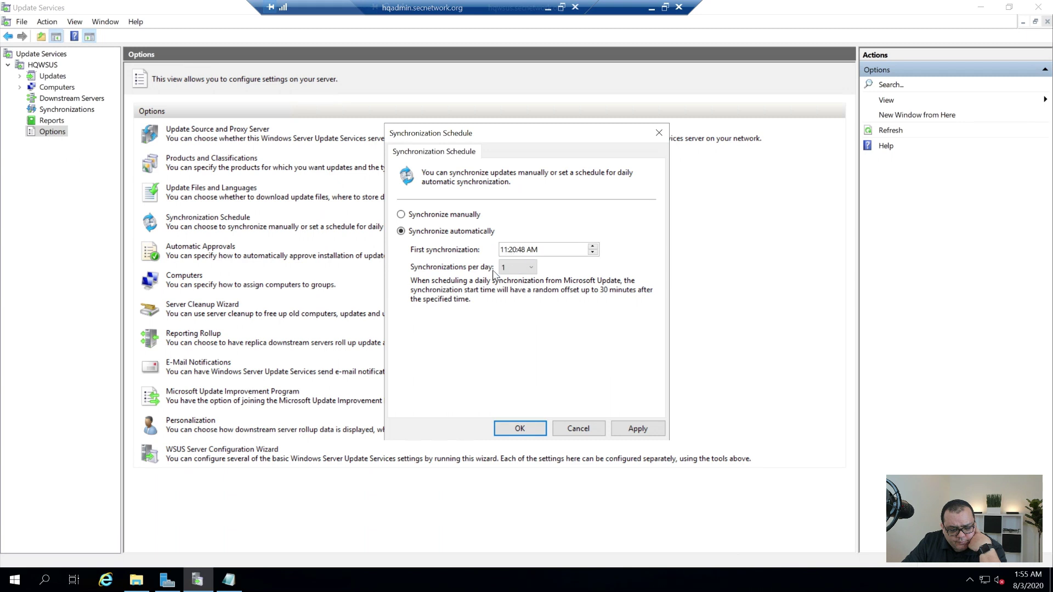
click(521, 267)
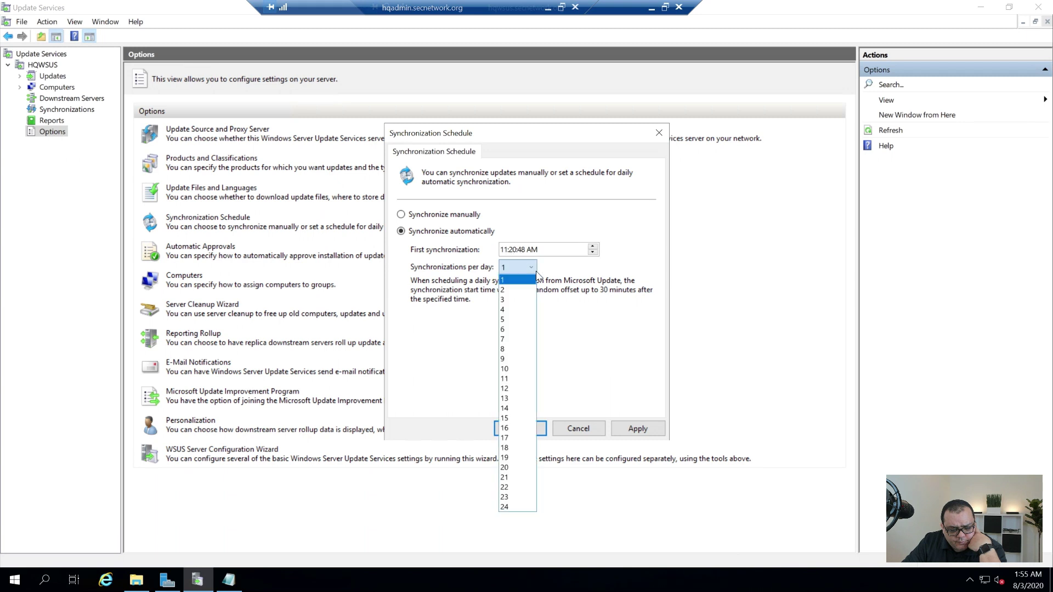
click(537, 273)
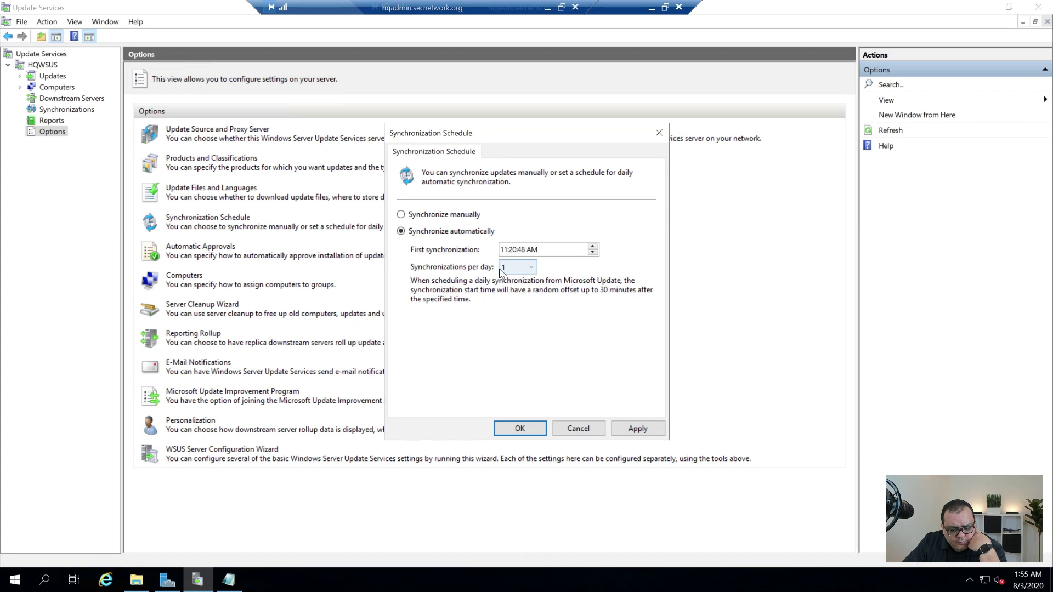
click(578, 428)
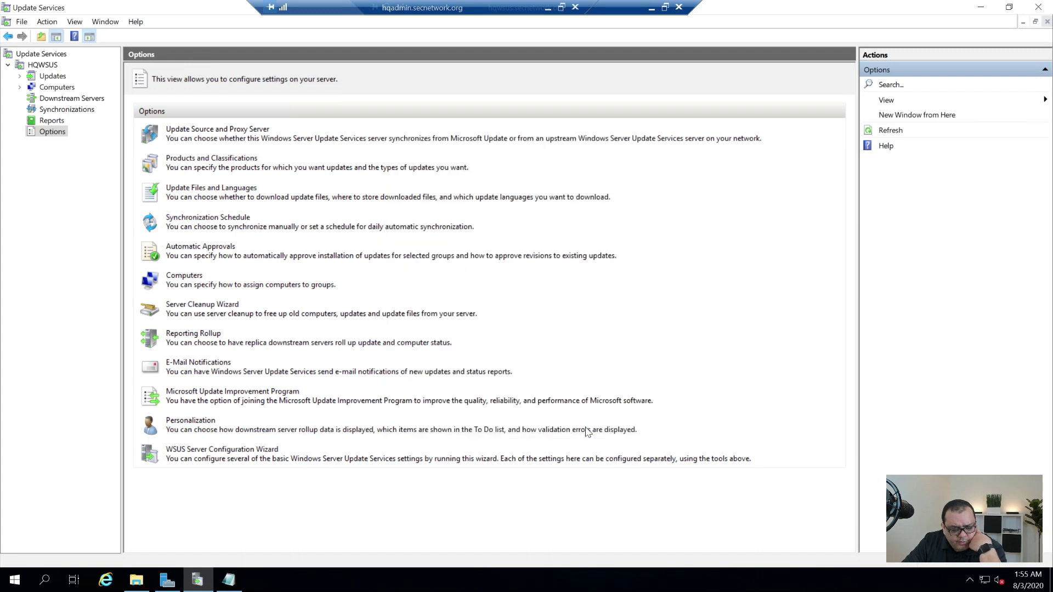
- Open the synchronization history of the HQWSUS server
click(60, 109)
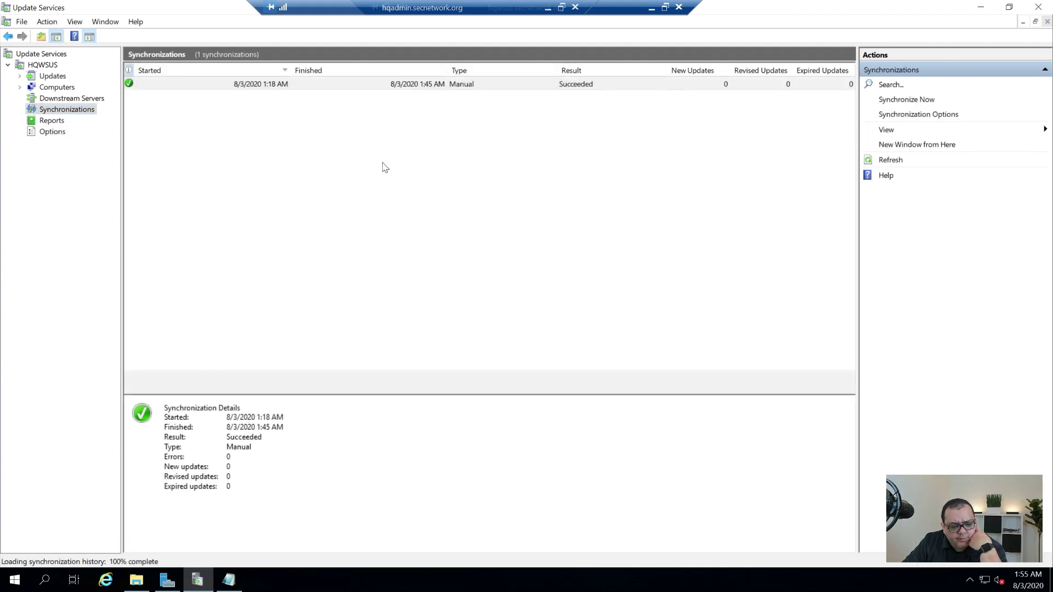
- Start a manual synchronization on HQWSUS and select the running entry to show its status
click(906, 100)
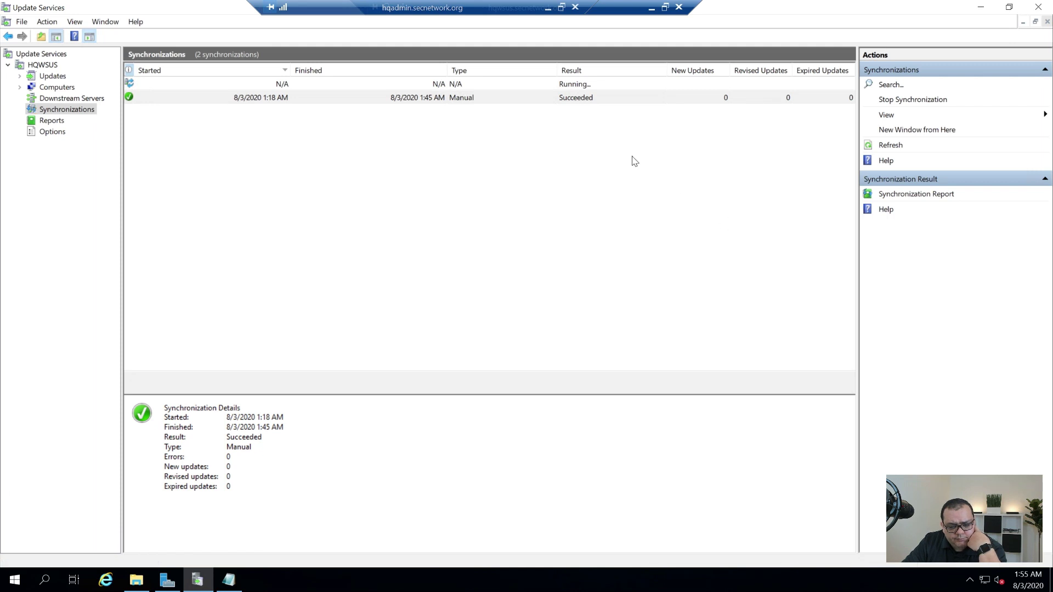
click(589, 87)
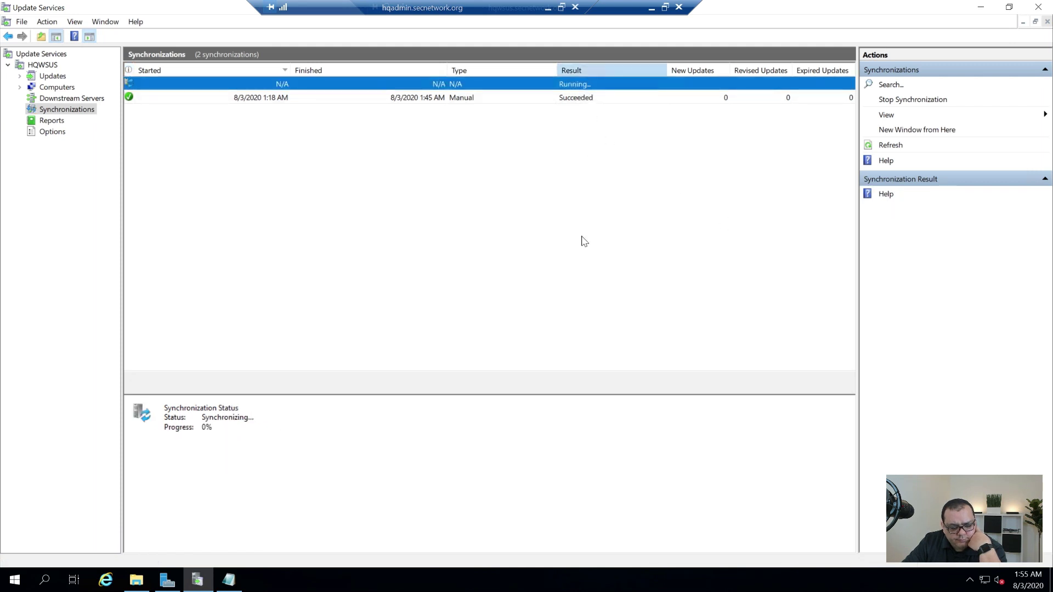
- Open Task Manager on the WSUS server and check the CPU and network performance during the synchronization
right_click(327, 586)
click(401, 527)
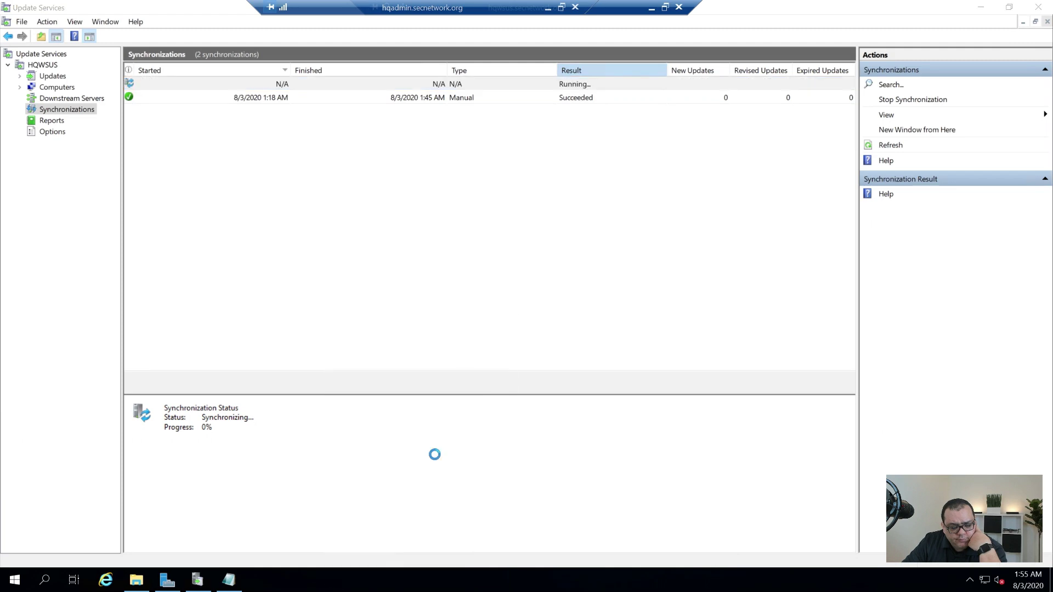
click(470, 375)
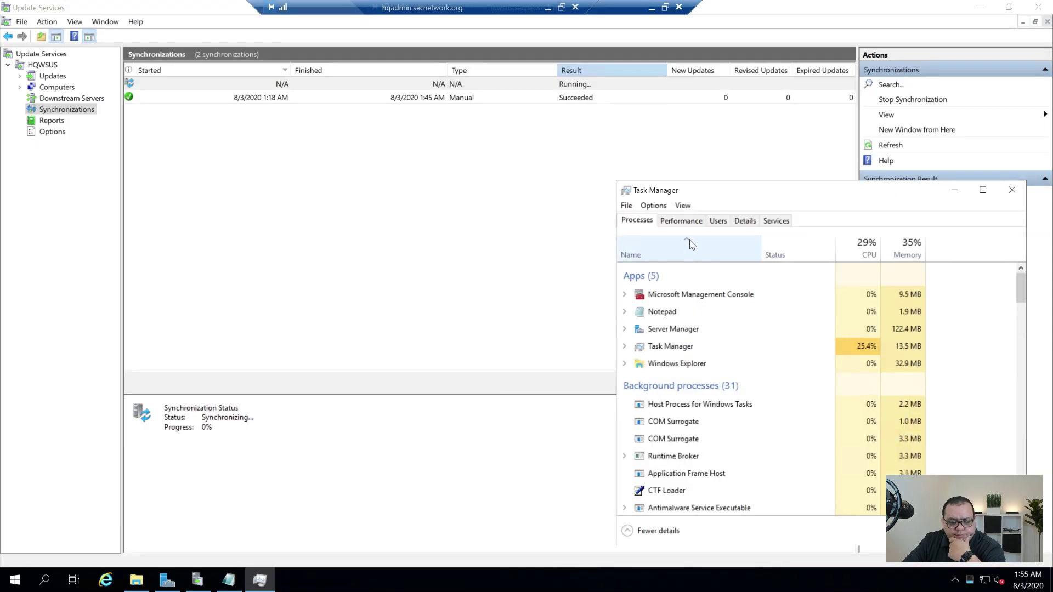
click(686, 223)
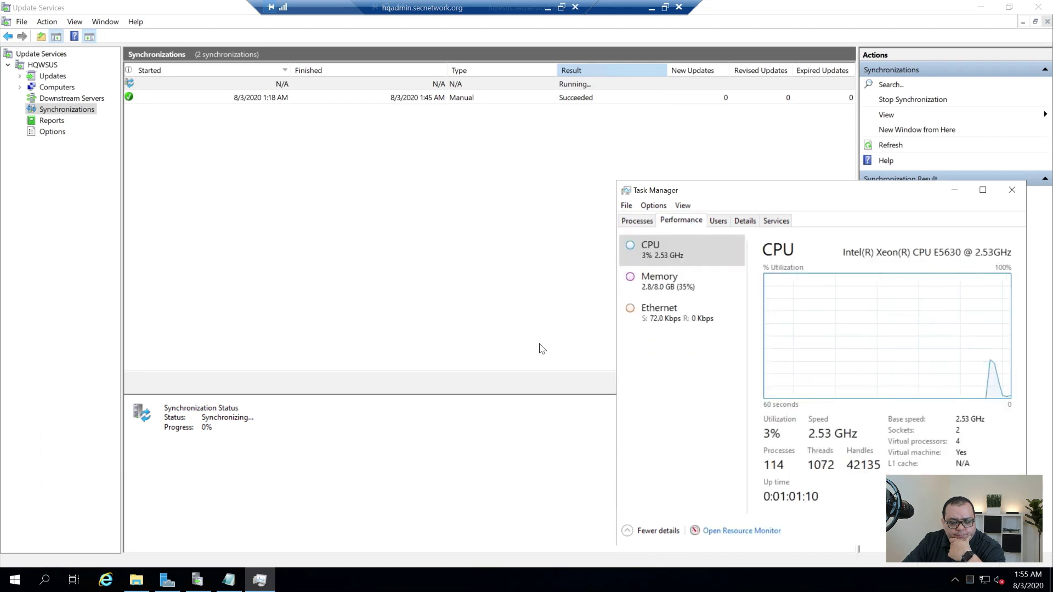
- Switch to the Palo Alto firewall in the browser and refresh the traffic log filtered on source 10.0.51.81
click(652, 7)
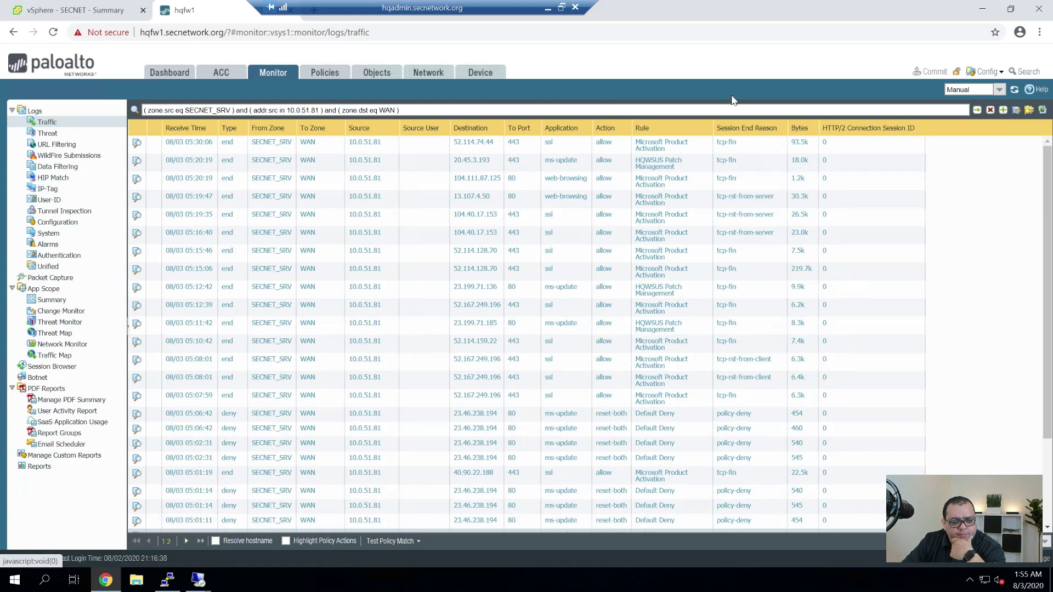
click(1014, 90)
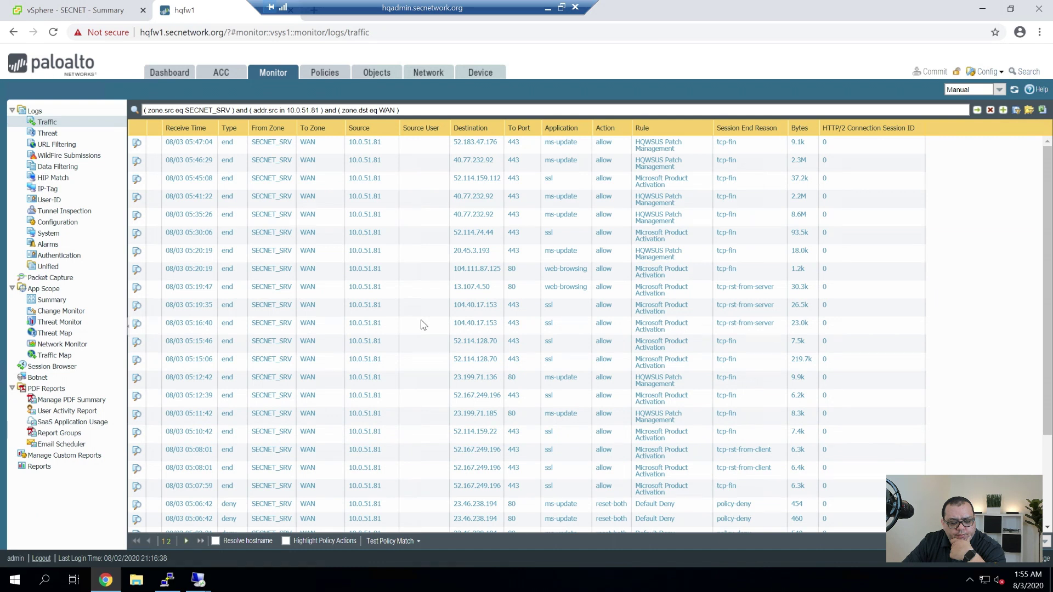
click(1016, 90)
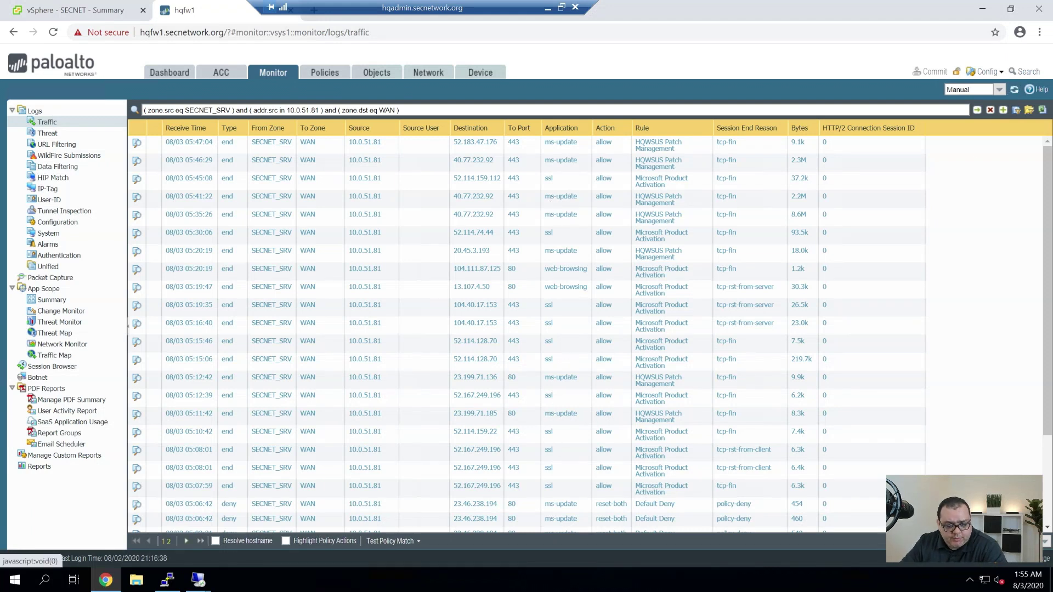
- Return to the HQWSUS remote session and close Task Manager
click(198, 579)
click(315, 531)
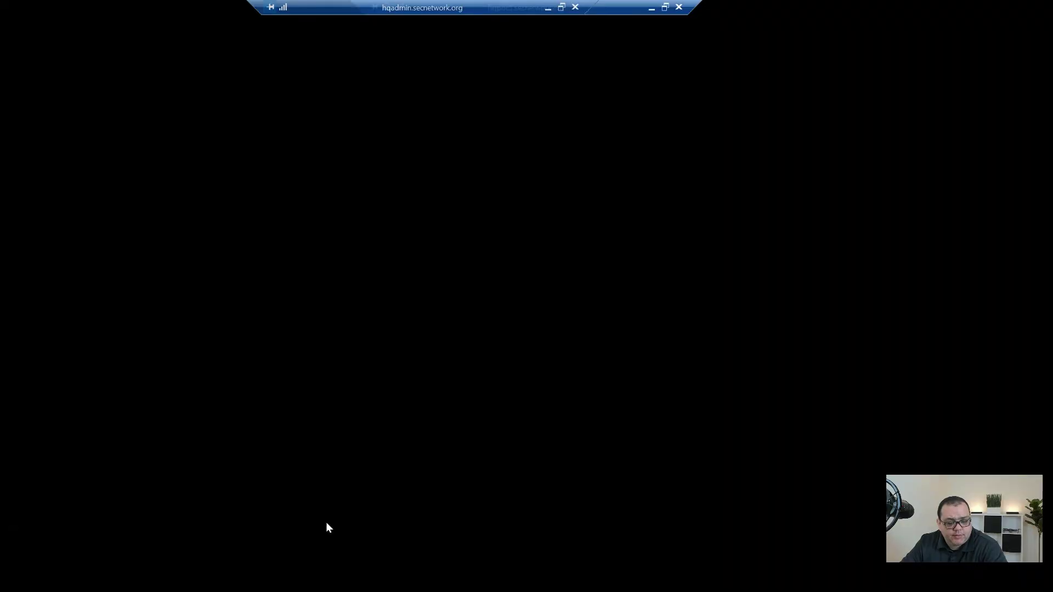
click(647, 7)
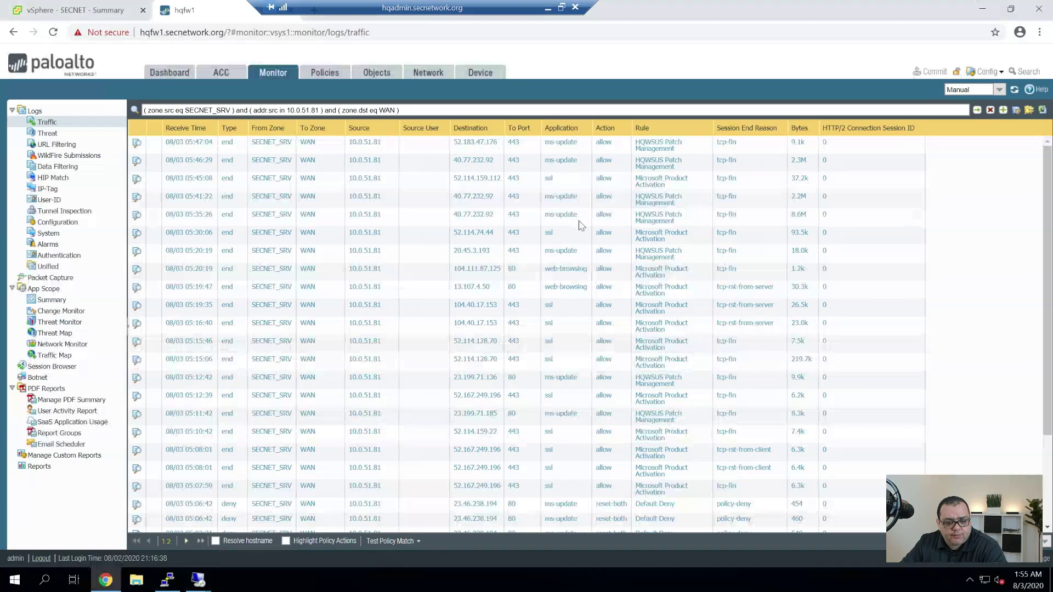
click(198, 579)
click(156, 560)
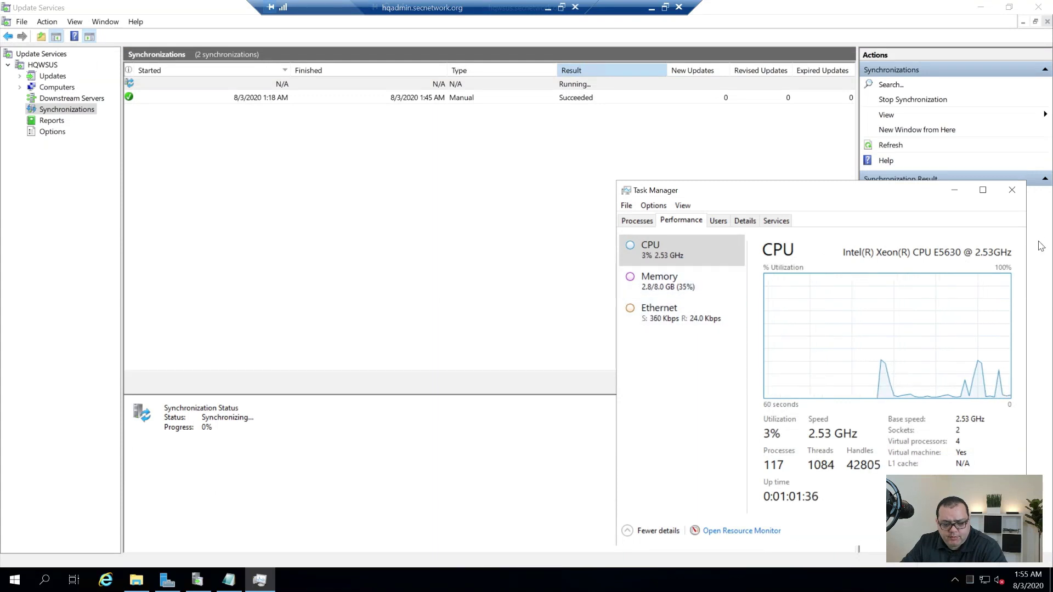
click(1012, 191)
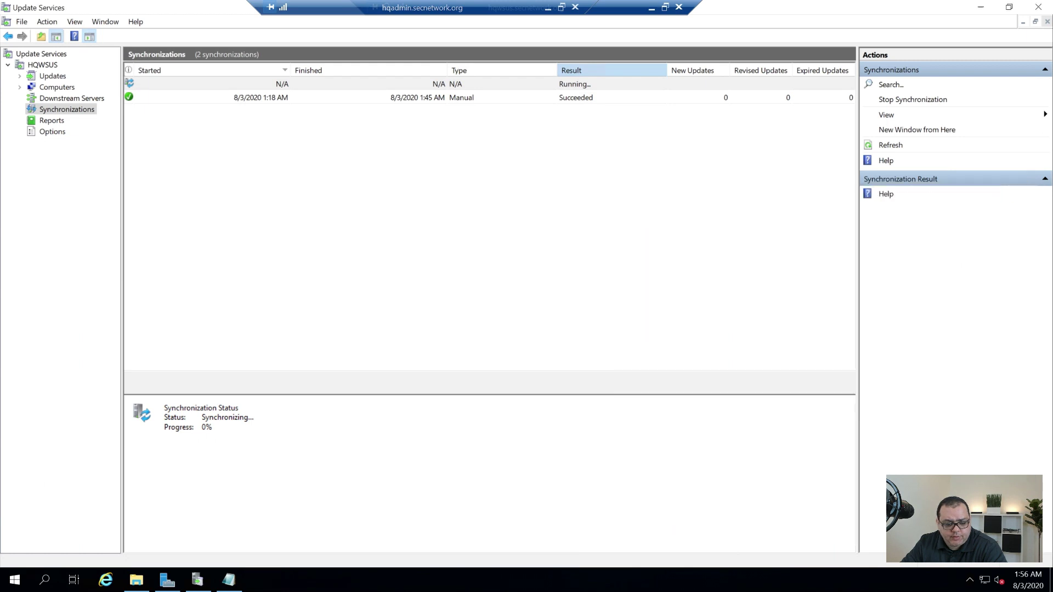
- Refresh the synchronization history, and check the Updates summary and the HQWSUS server overview
click(889, 146)
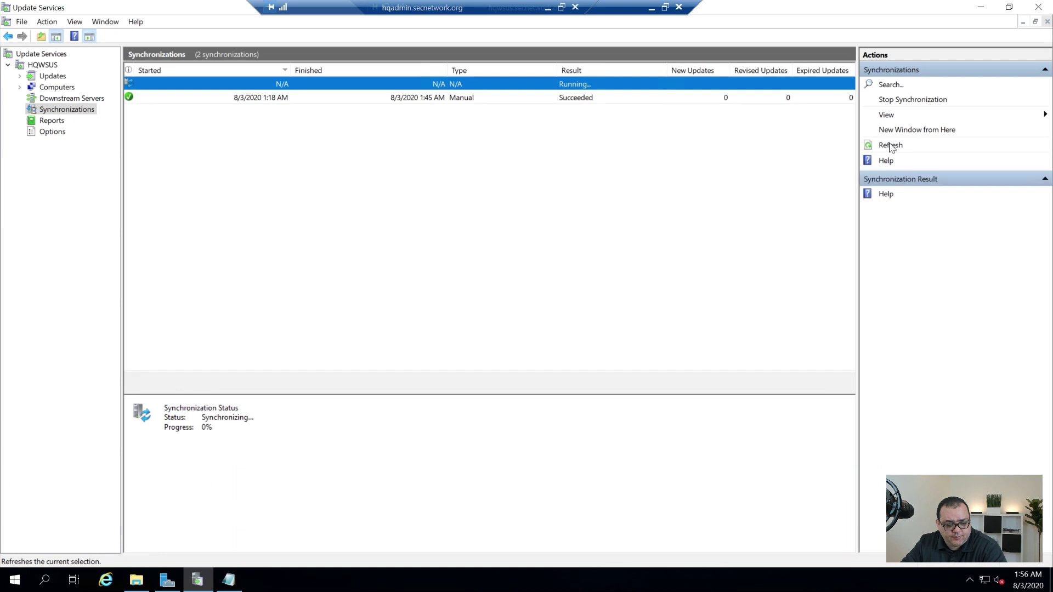
click(889, 146)
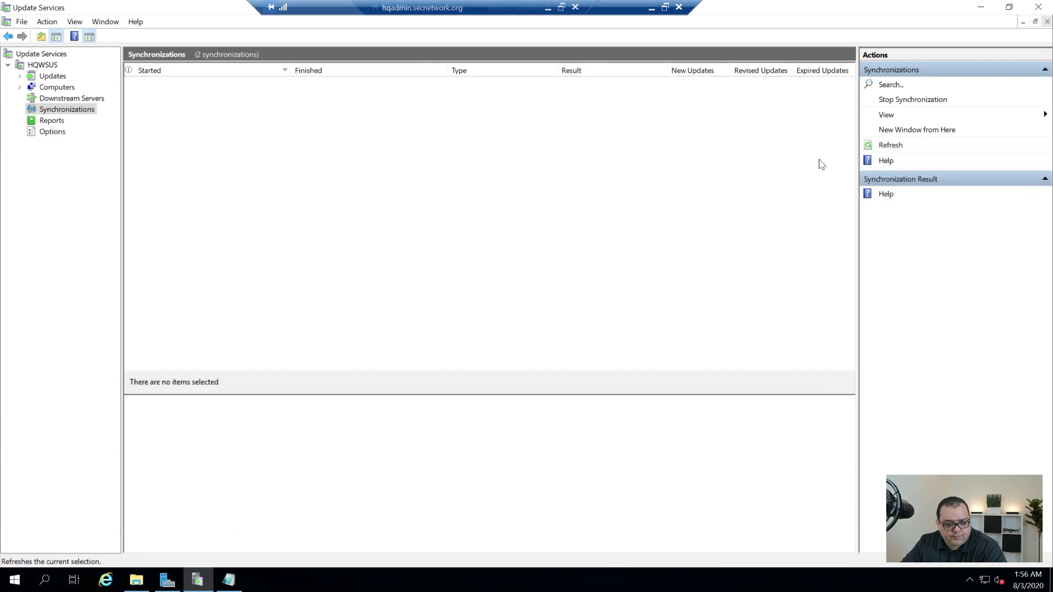
click(61, 77)
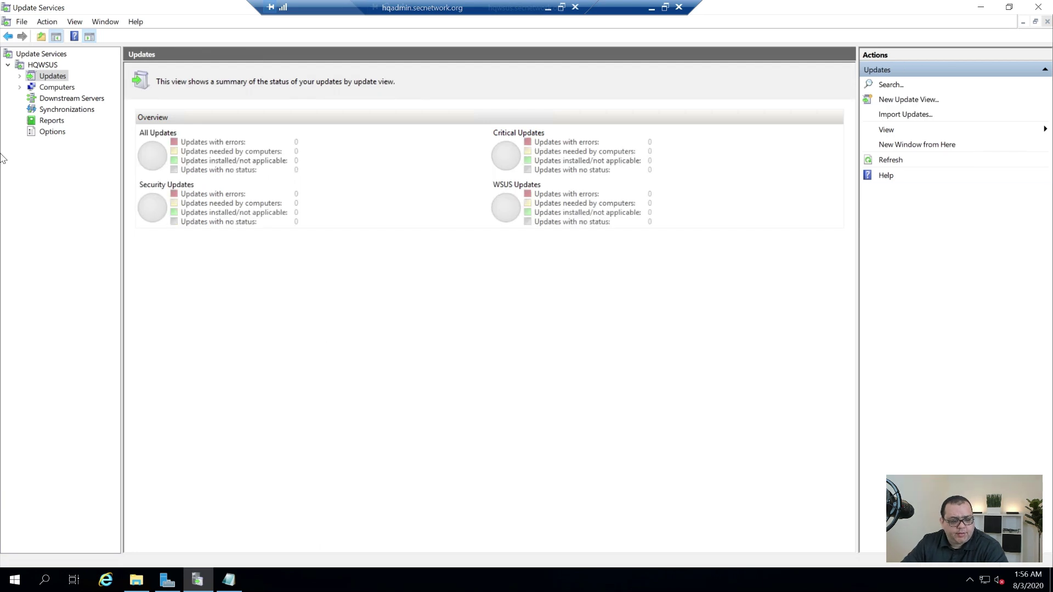
click(42, 65)
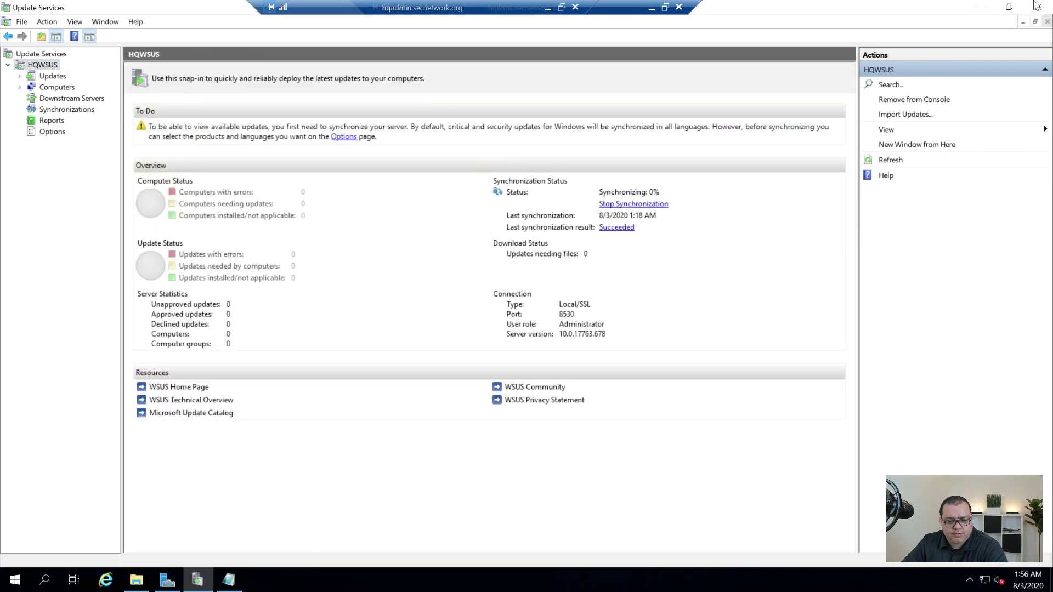
- Close the Update Services console, and close Notepad without saving the note
click(1038, 7)
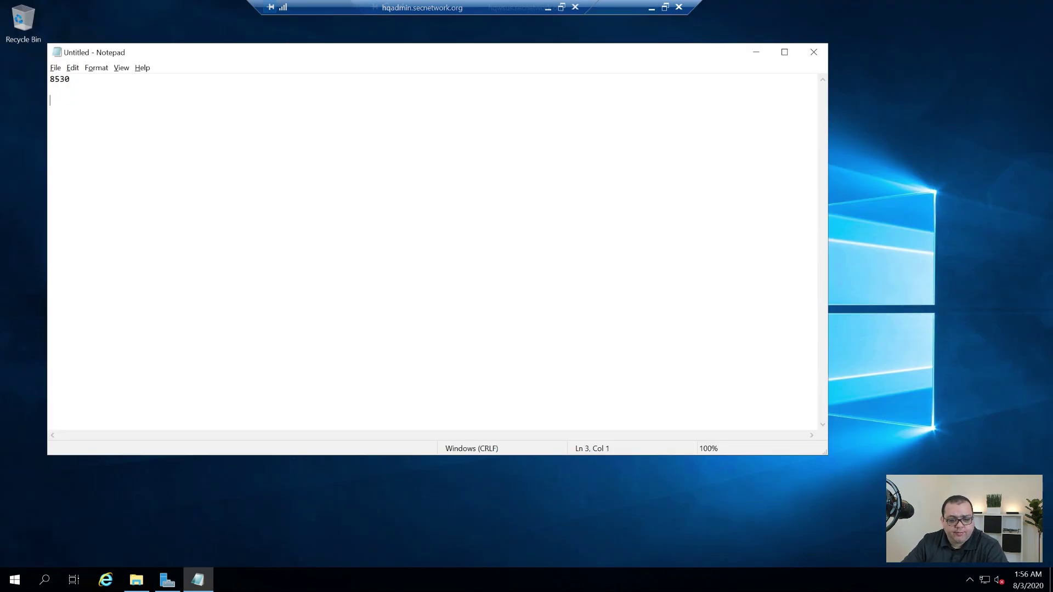
click(814, 52)
click(564, 299)
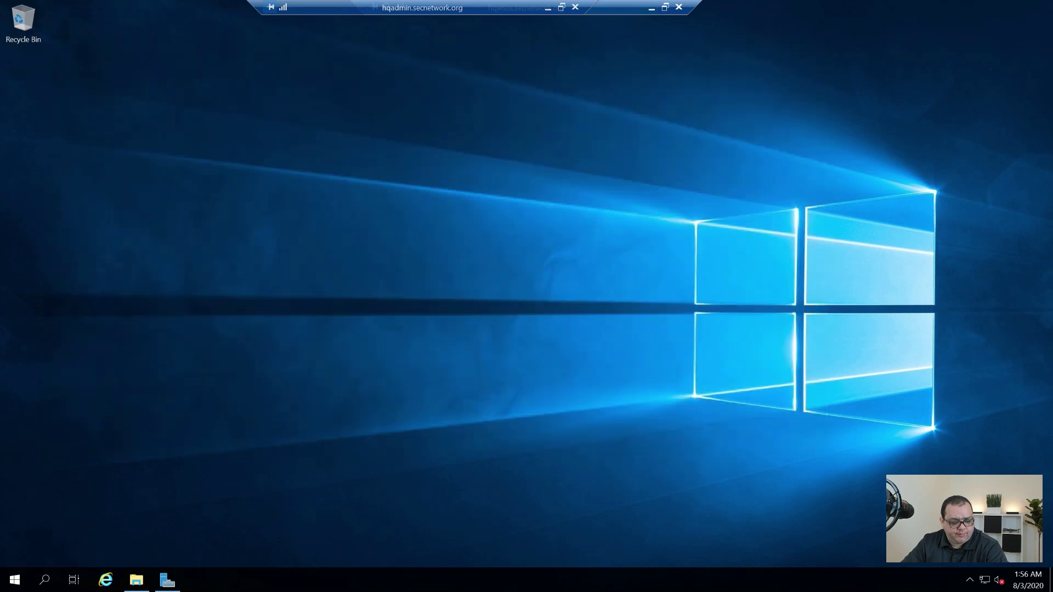
- Sign out of the WSUS server's remote session
click(15, 580)
click(25, 435)
click(45, 403)
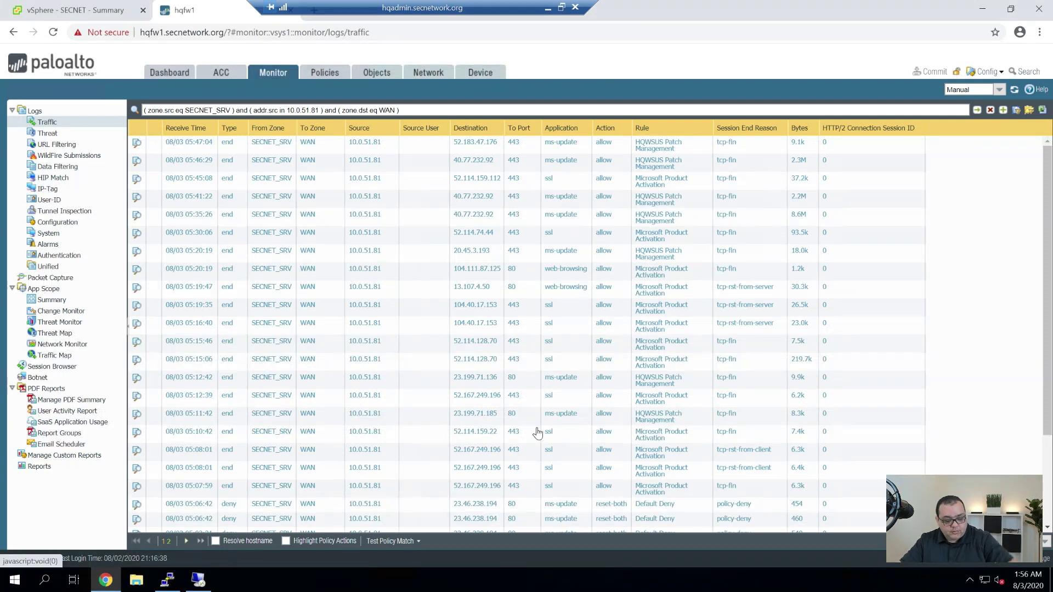
- Switch to the remaining Remote Desktop session and sign in with the admin account password
click(198, 580)
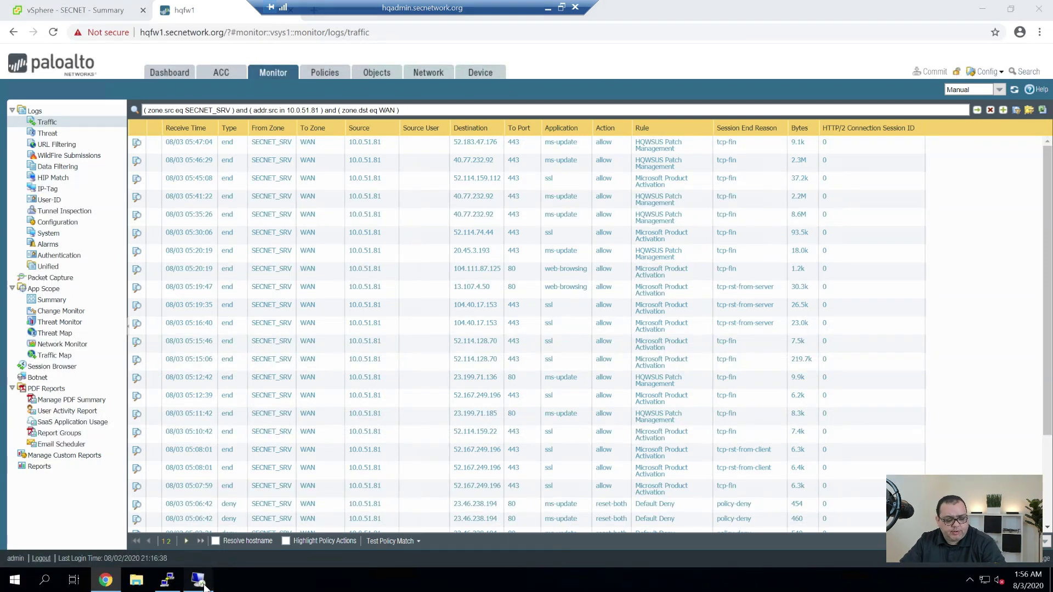
key(ctrl+v)
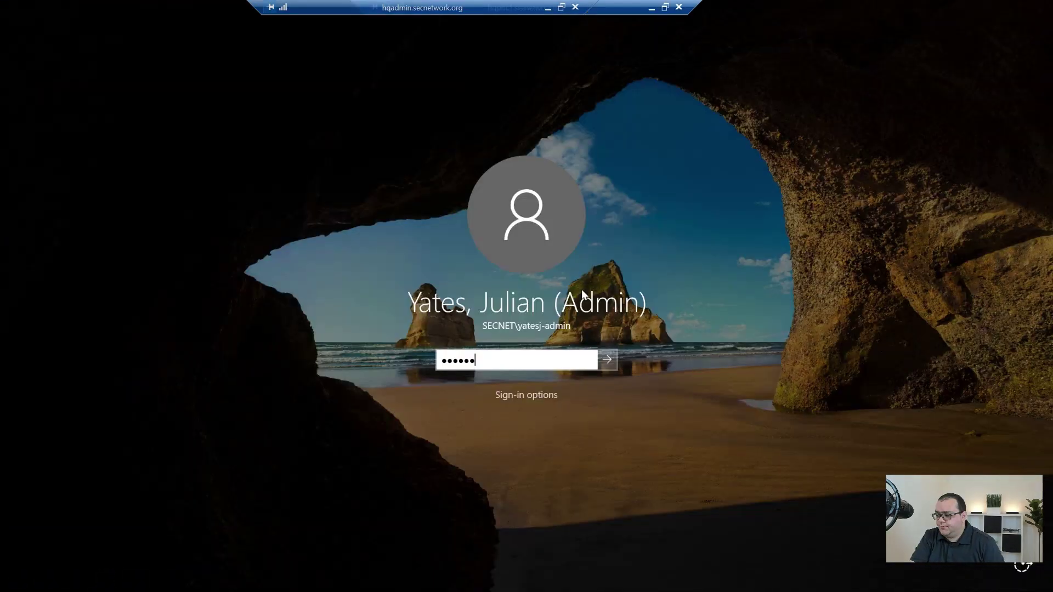
key(Return)
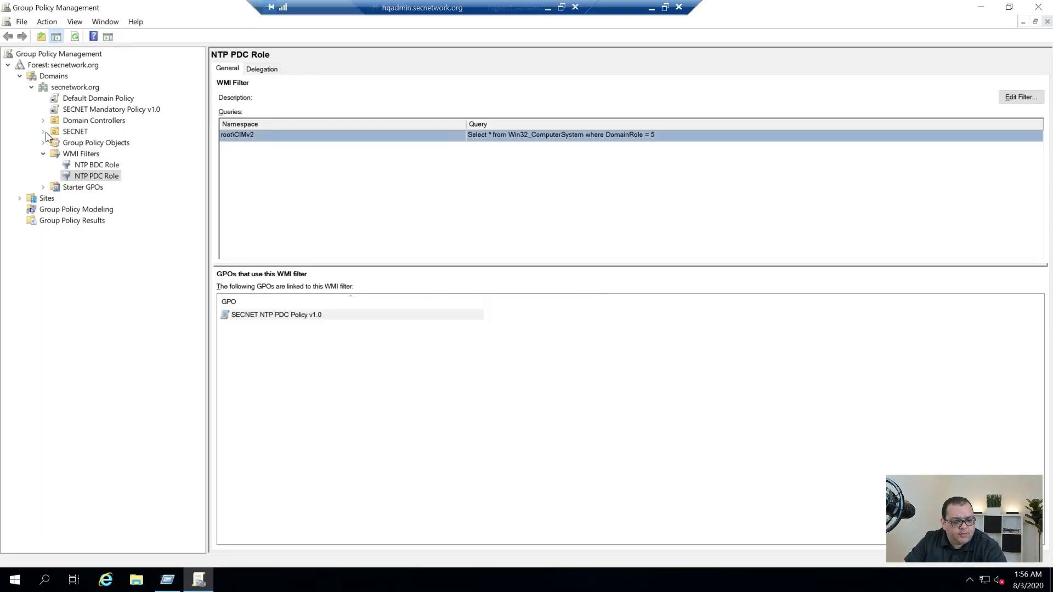
- Expand the SECNET unit and Group Policy Objects, collapse WMI Filters, and widen the tree to show full policy names
click(29, 279)
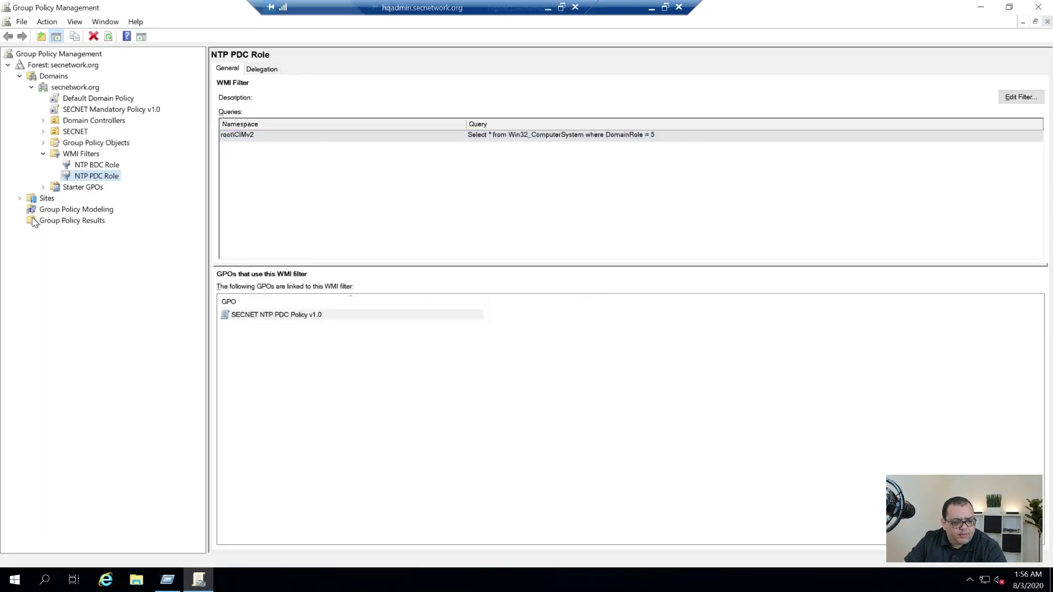
click(43, 131)
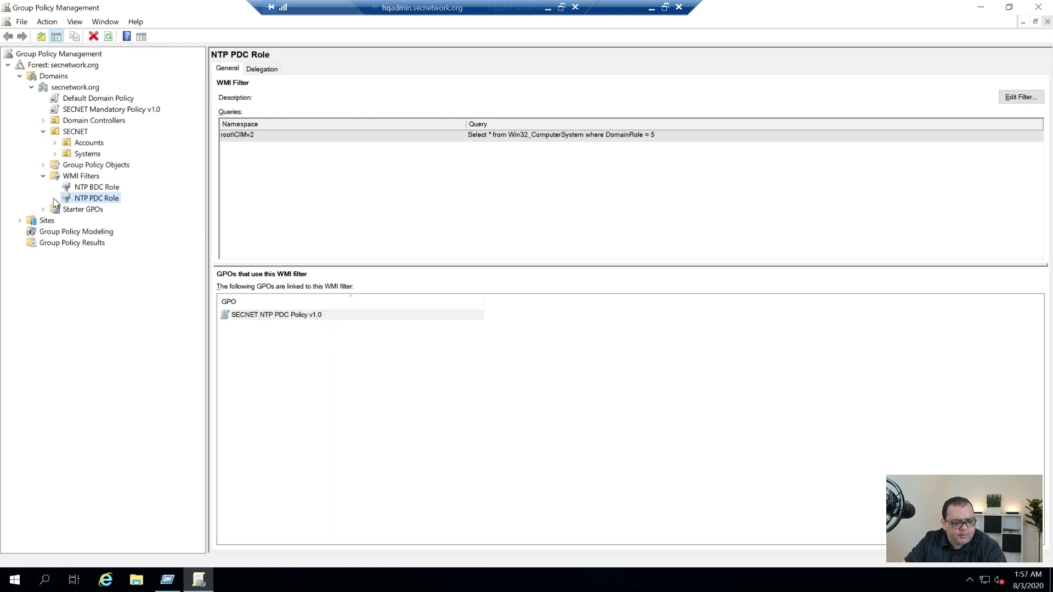
click(43, 176)
click(42, 164)
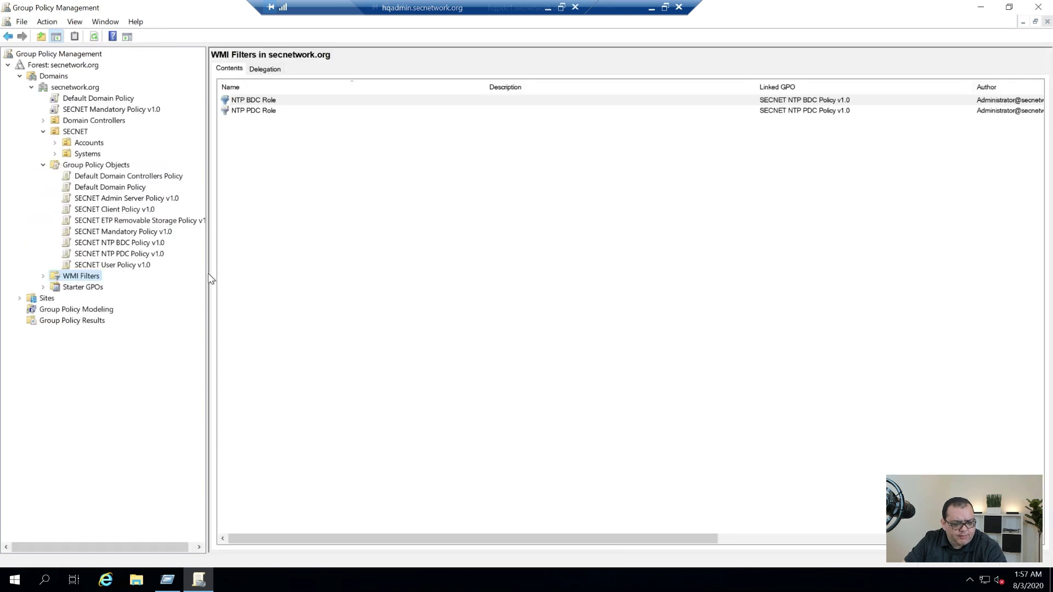
drag(206, 279, 241, 274)
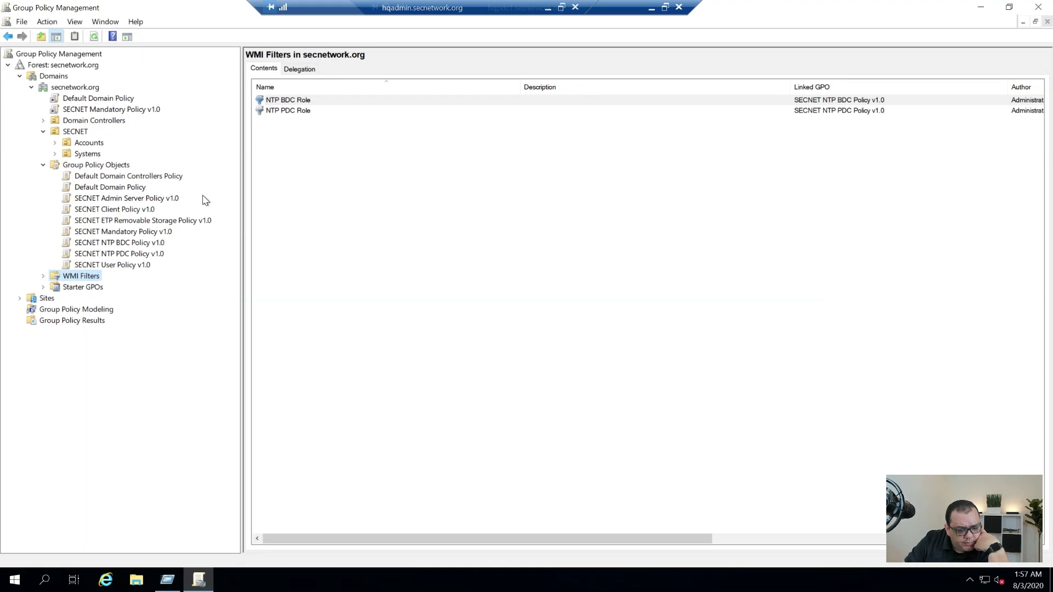
- Open the SECNET Mandatory Policy v1.0 GPO for editing and maximize its editor window
click(166, 232)
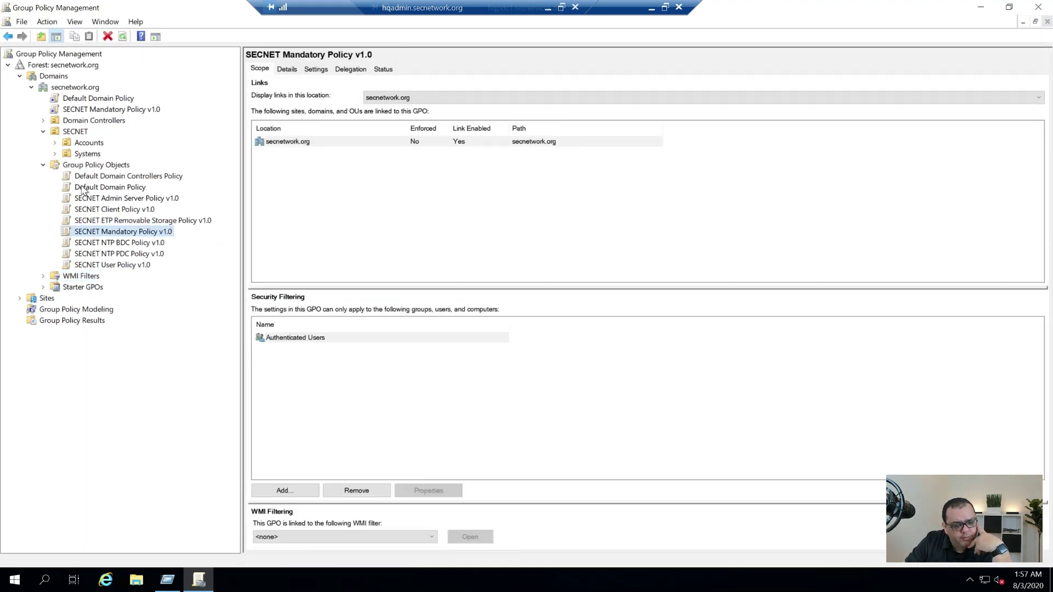
right_click(136, 234)
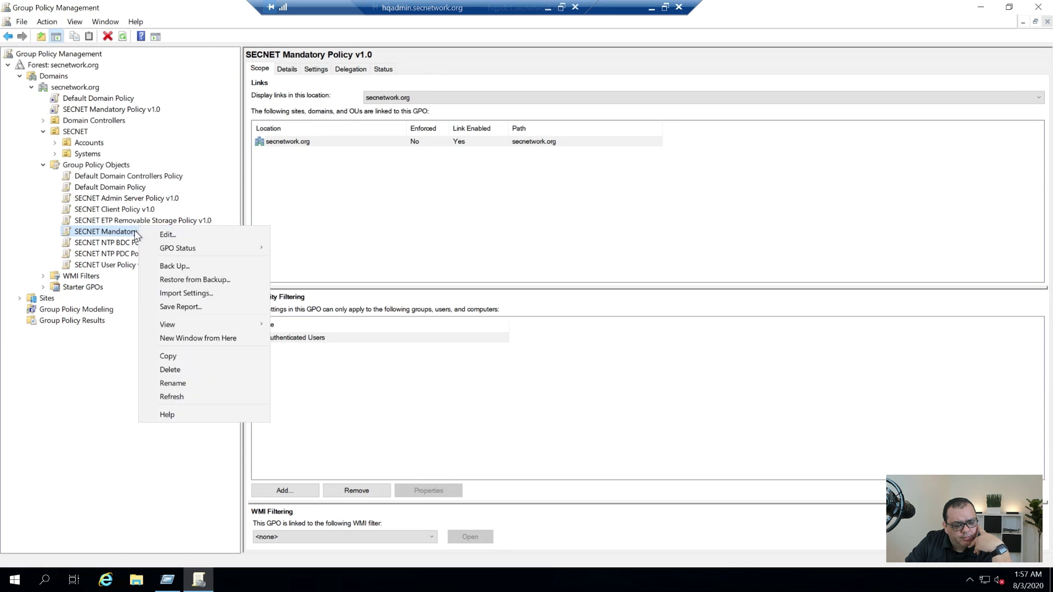
click(225, 235)
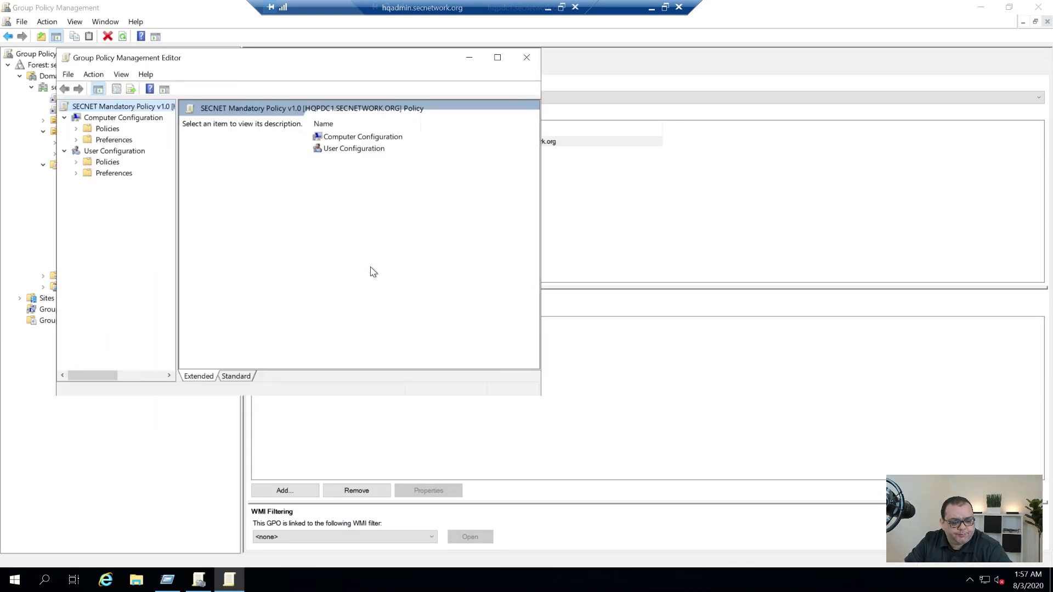
key(super+Up)
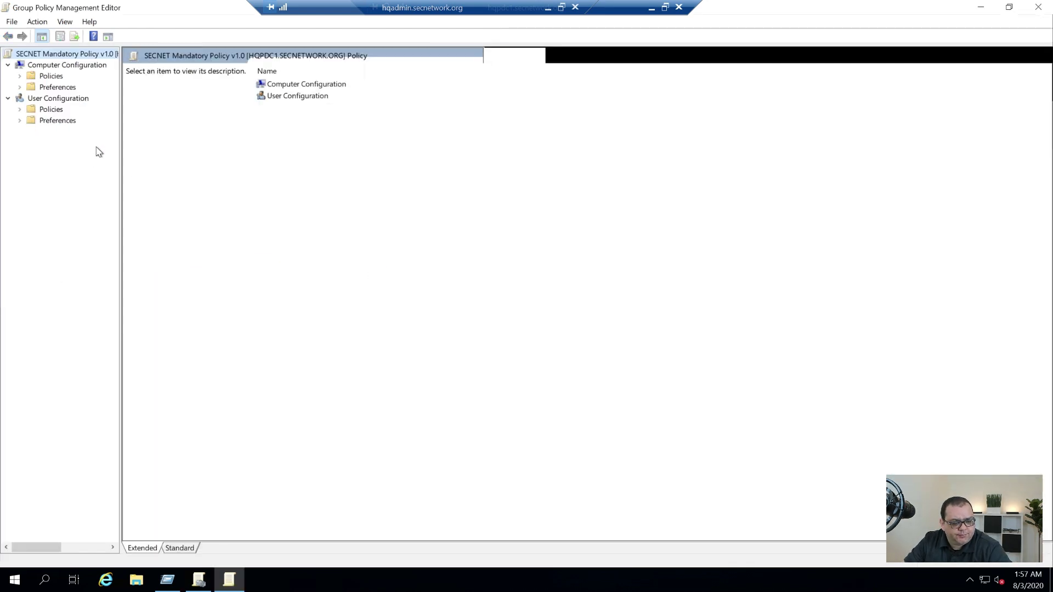
- Under Computer Configuration's Administrative Templates, open Windows Components > Windows Update and select the "Specify intranet Microsoft update service location" setting
click(20, 75)
click(101, 110)
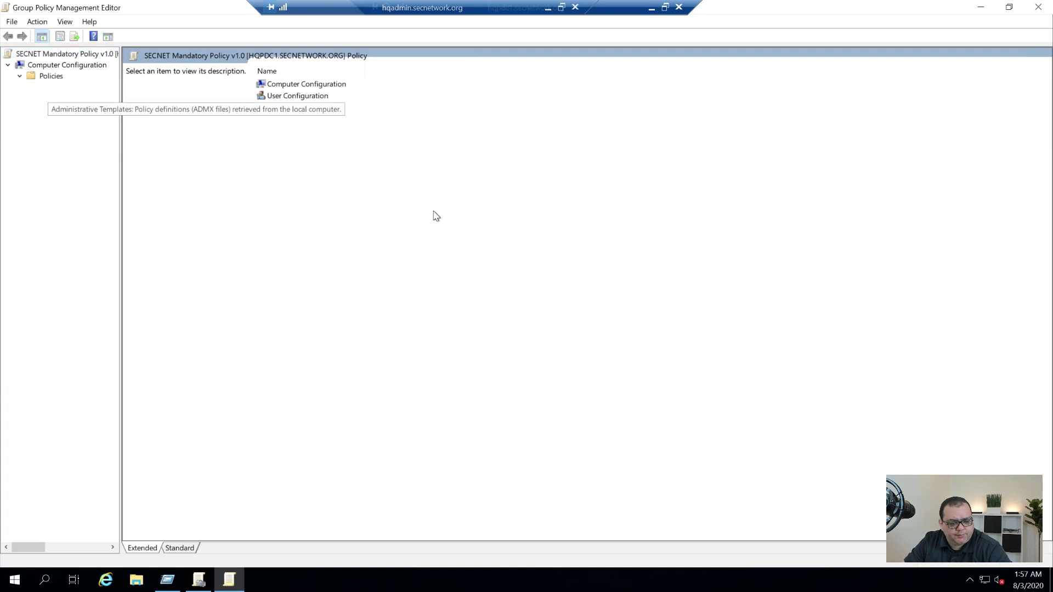
double_click(298, 155)
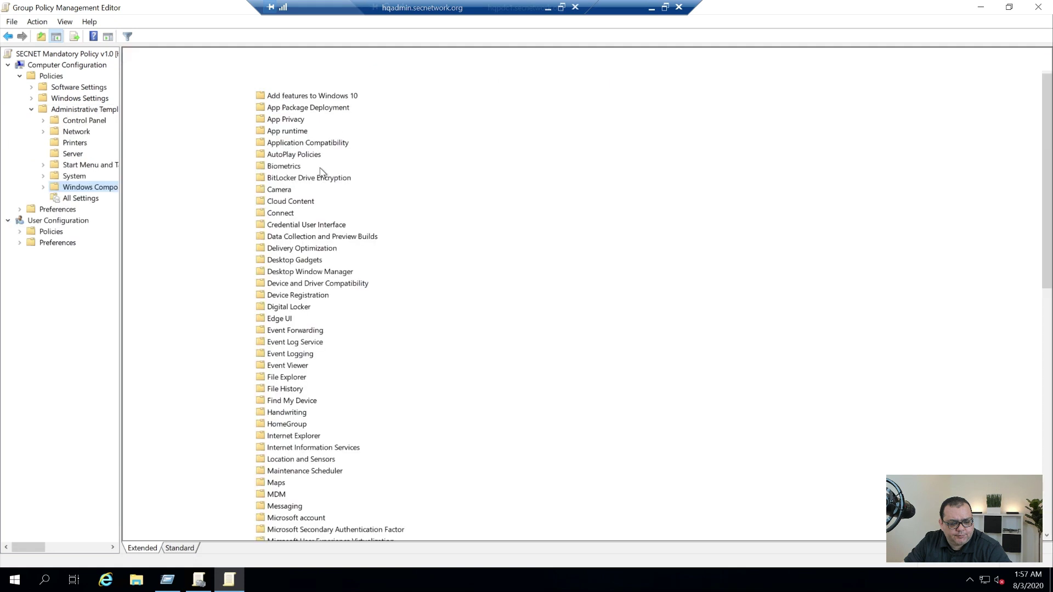
scroll(345, 500, down, 1)
scroll(333, 482, down, 6)
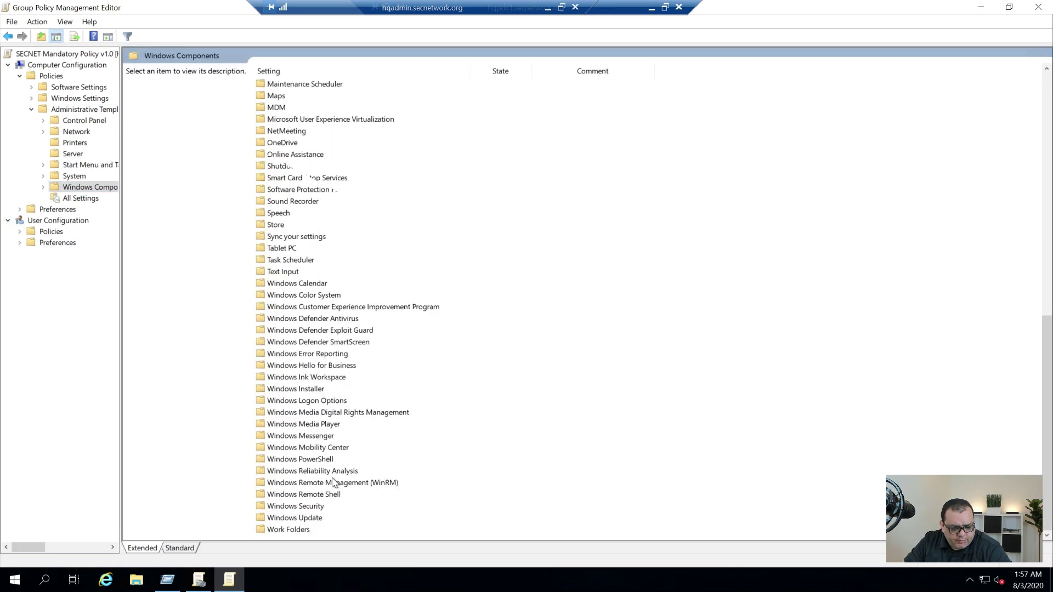
double_click(301, 521)
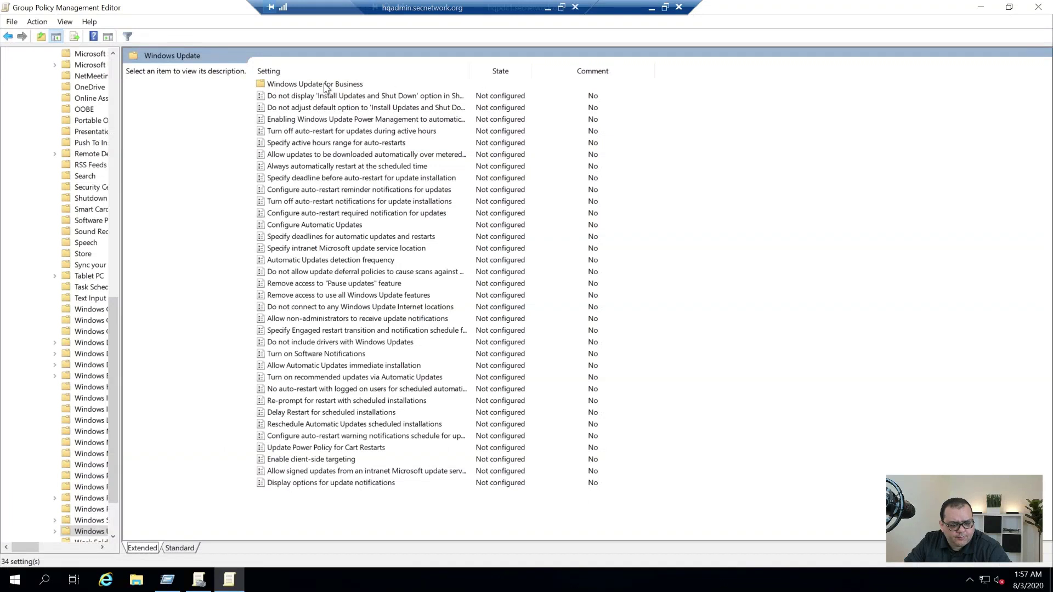
click(329, 249)
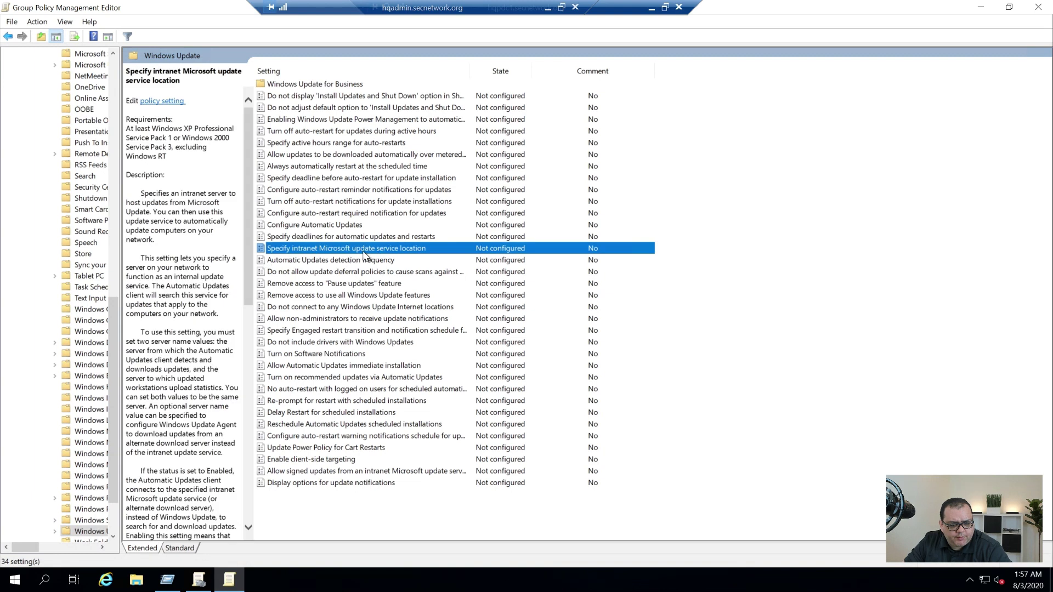
double_click(291, 251)
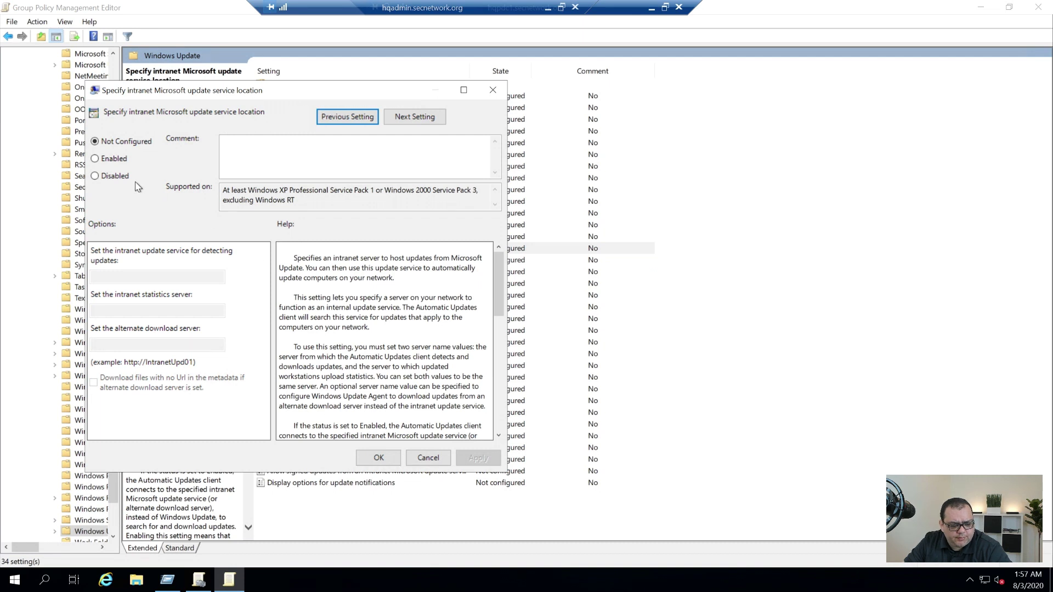
scroll(335, 370, down, 7)
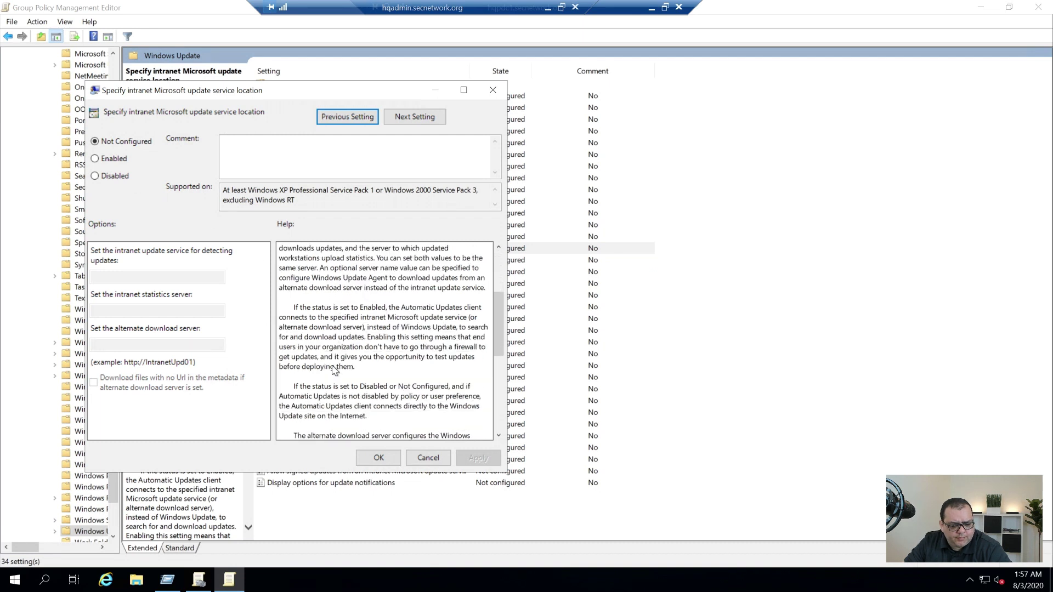
scroll(334, 370, down, 5)
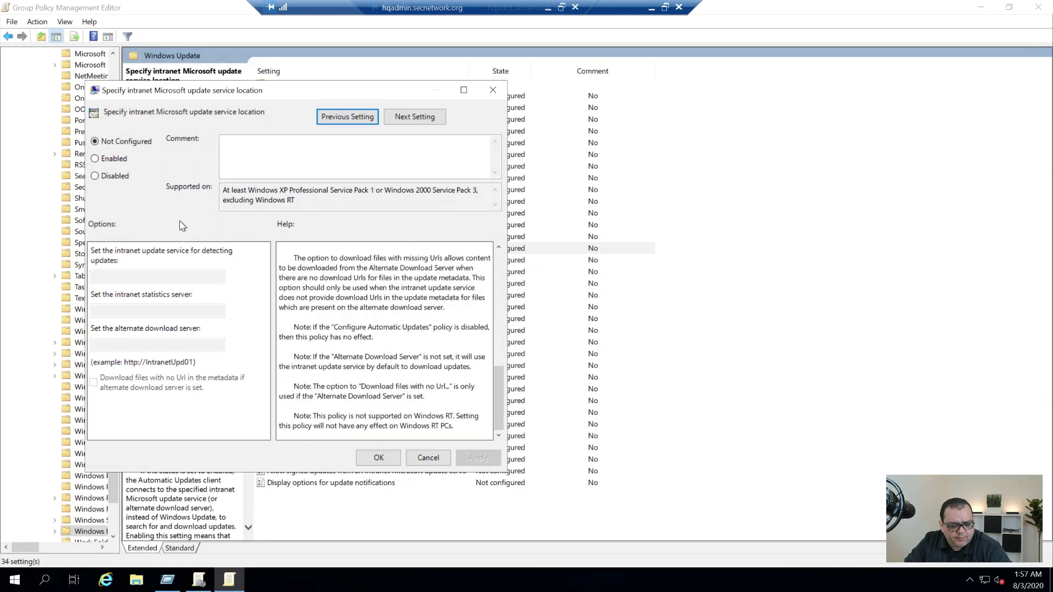
click(120, 161)
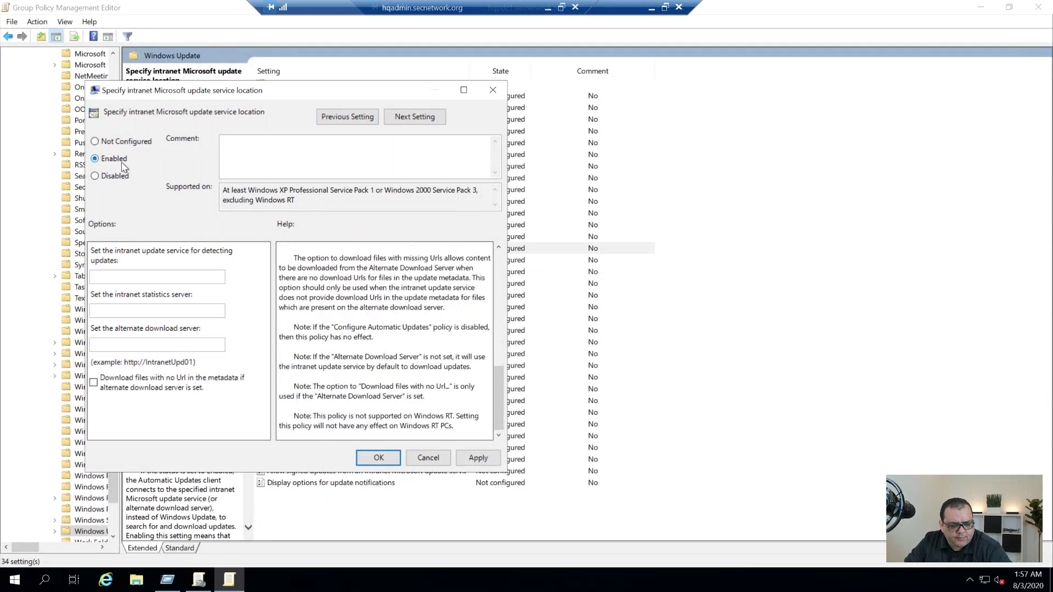
click(158, 277)
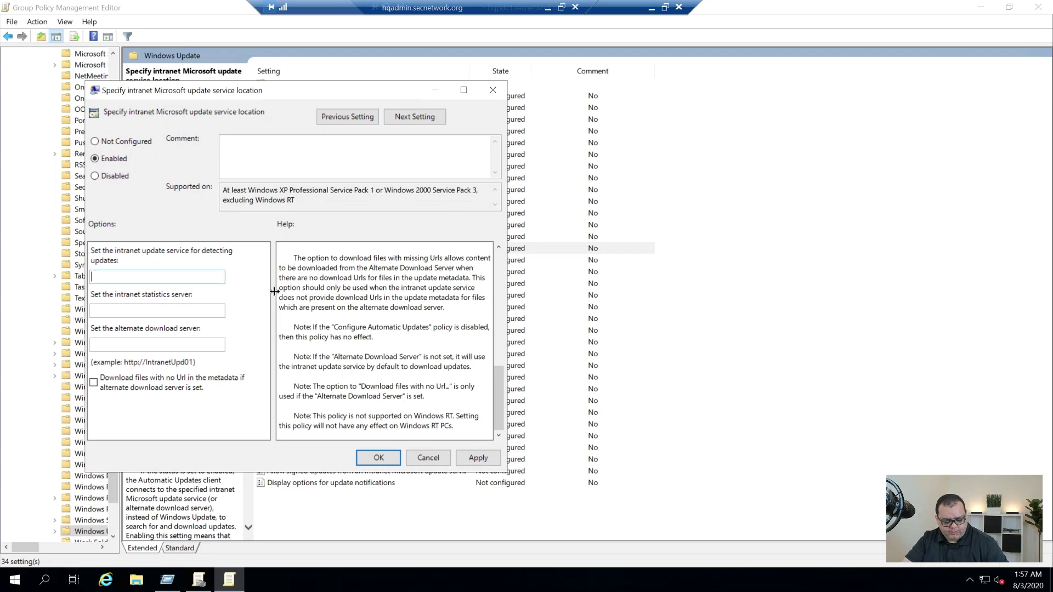
text(http://)
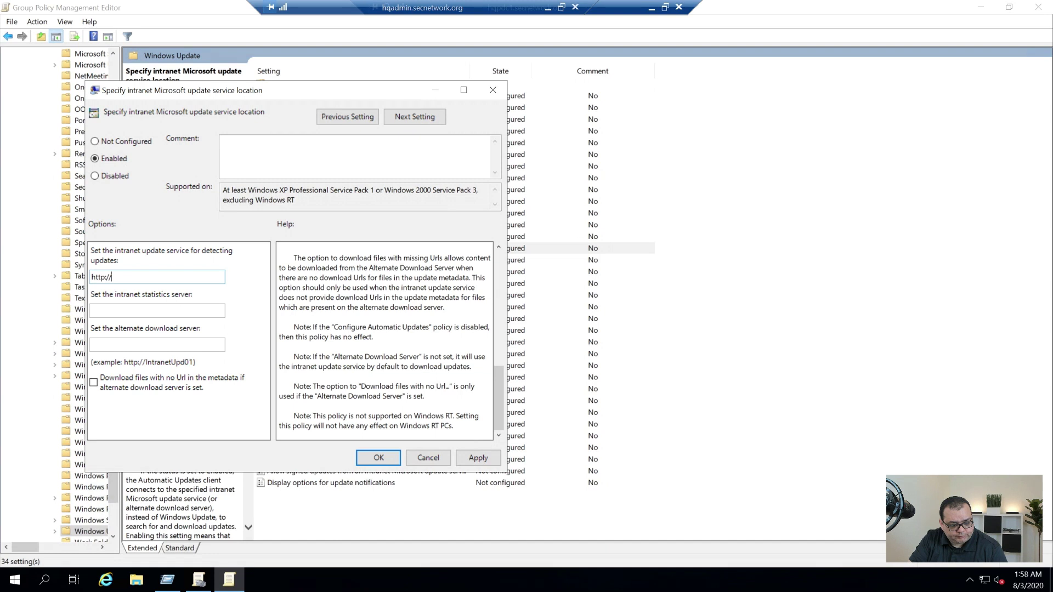
text(hq)
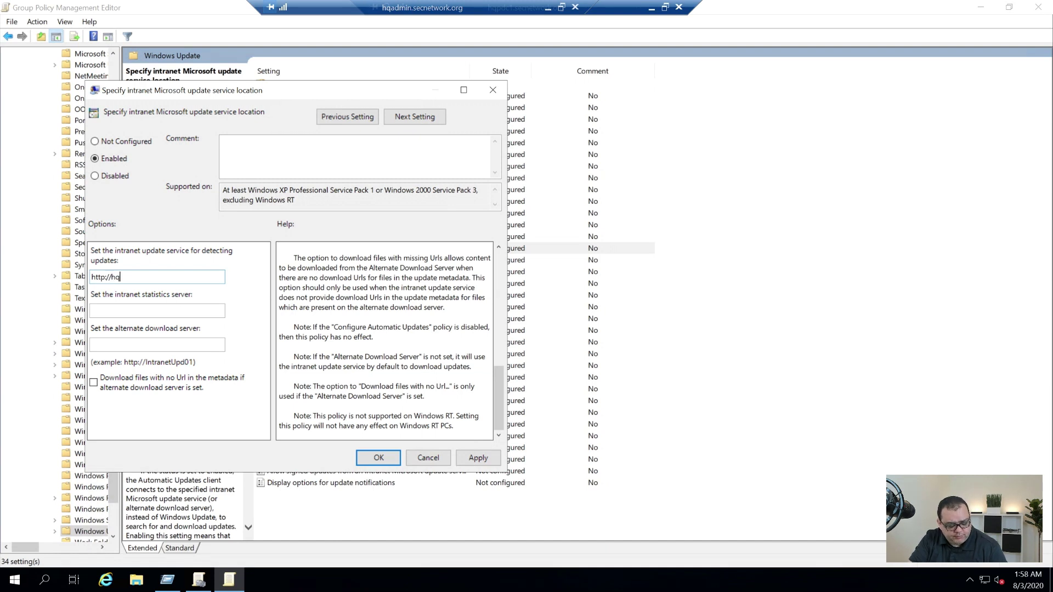
text(wsus.secnetwork.org:)
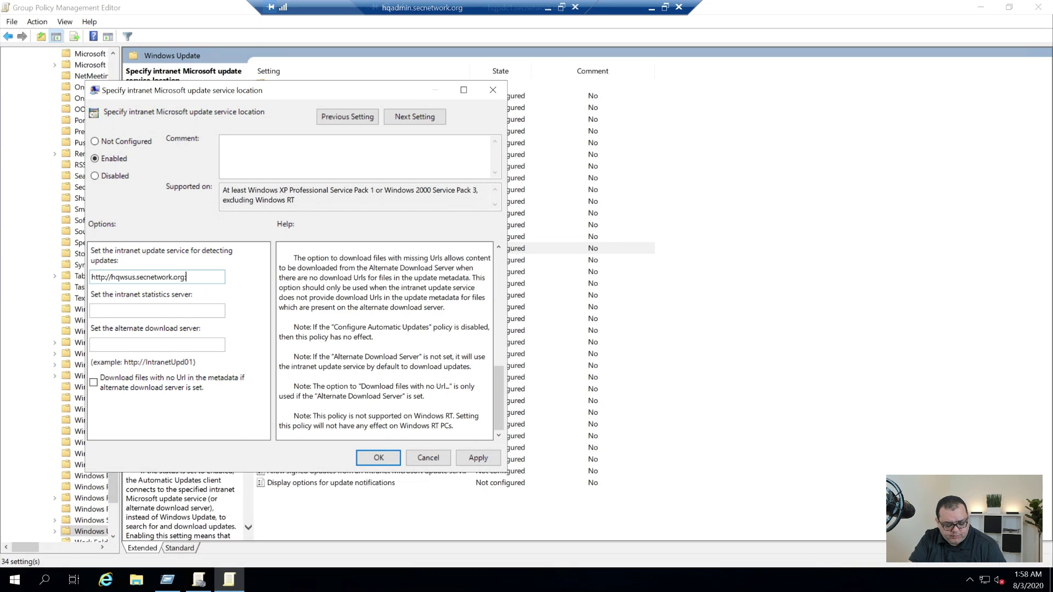
text(853)
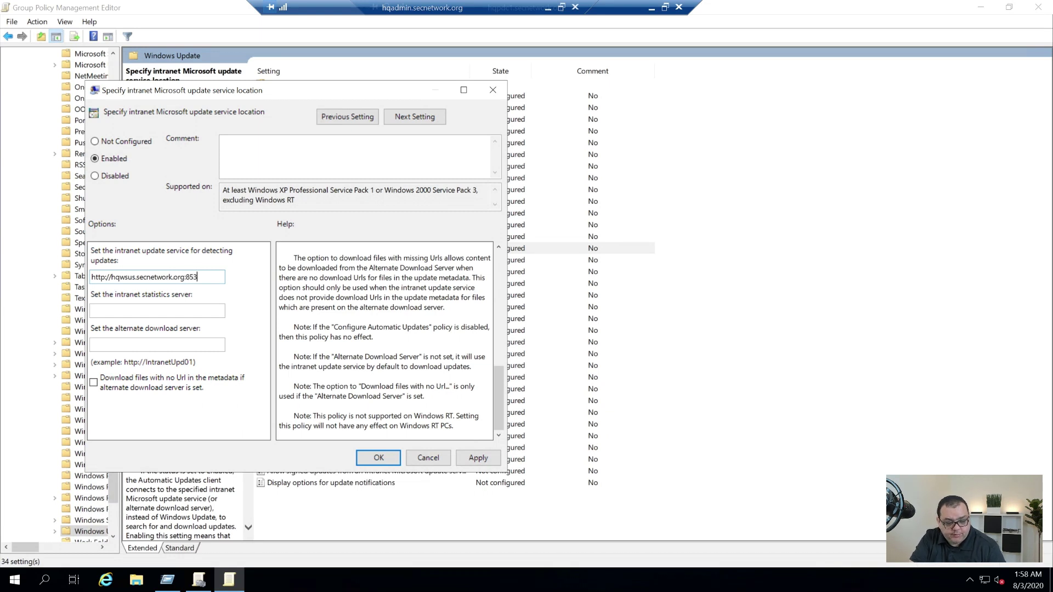
text(0)
key(ctrl+a)
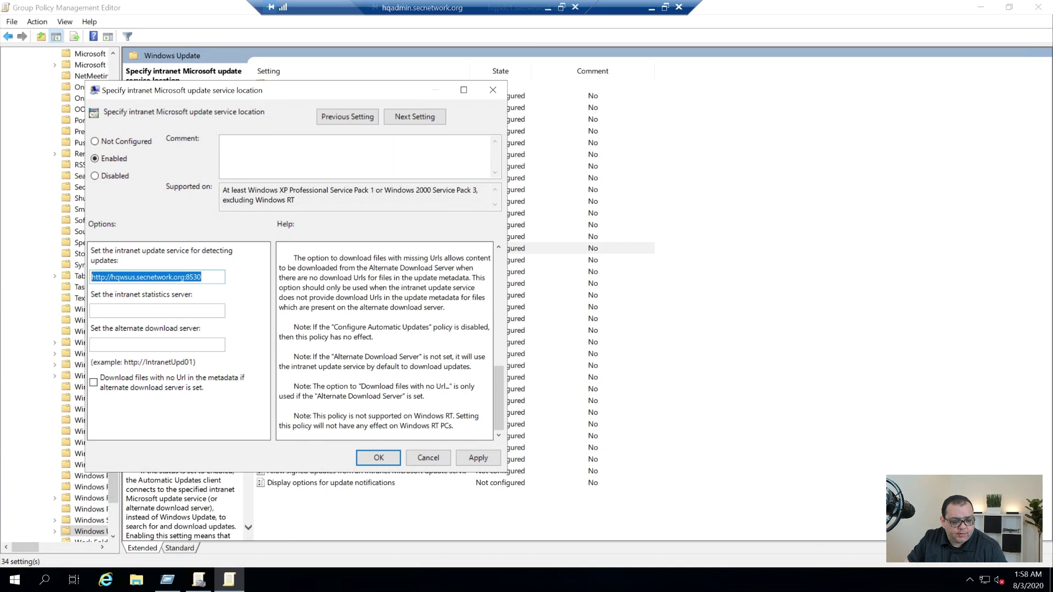
key(ctrl+c)
key(Tab)
key(ctrl+v)
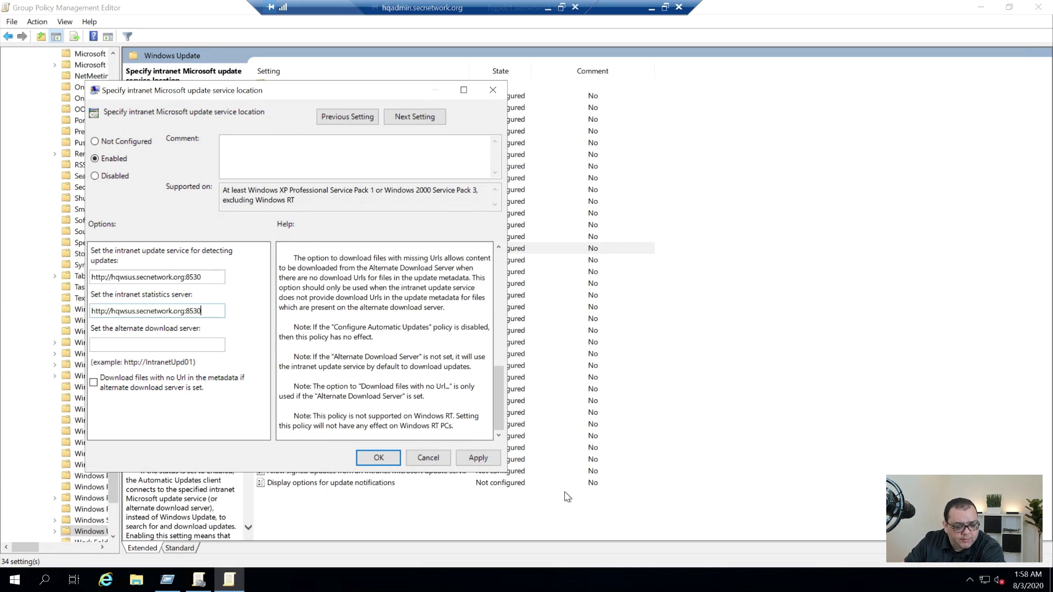
click(478, 457)
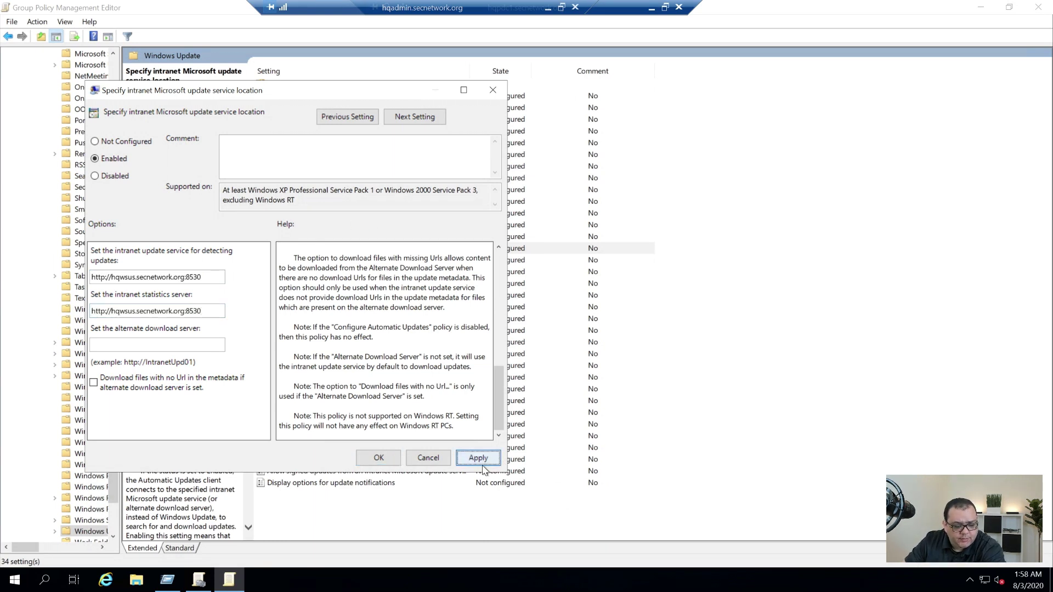
click(364, 460)
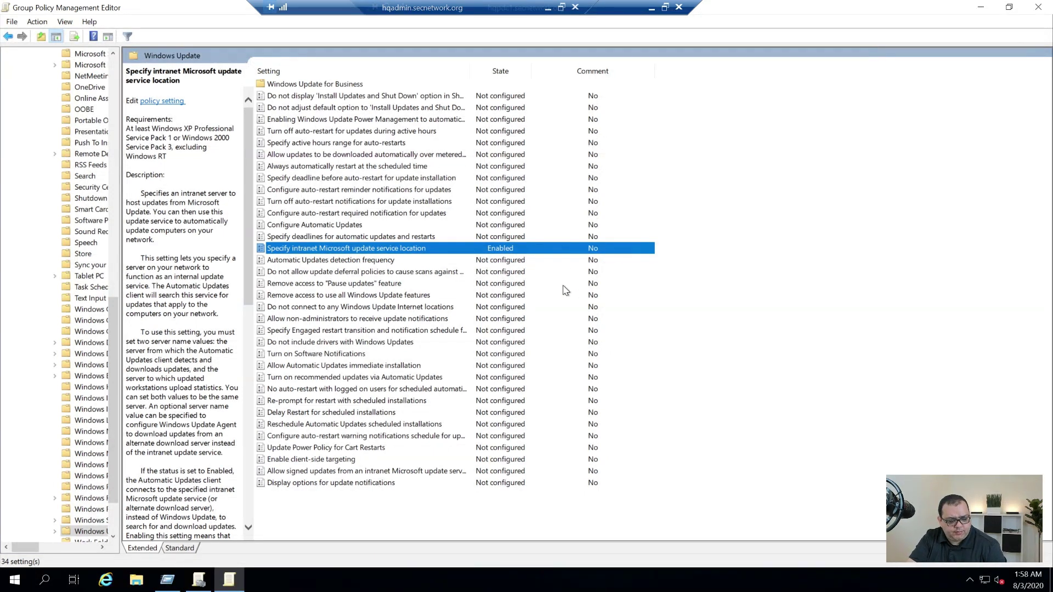
- Open a Command Prompt and force a Group Policy refresh with gpupdate /force
key(super+r)
text(cmd)
key(Return)
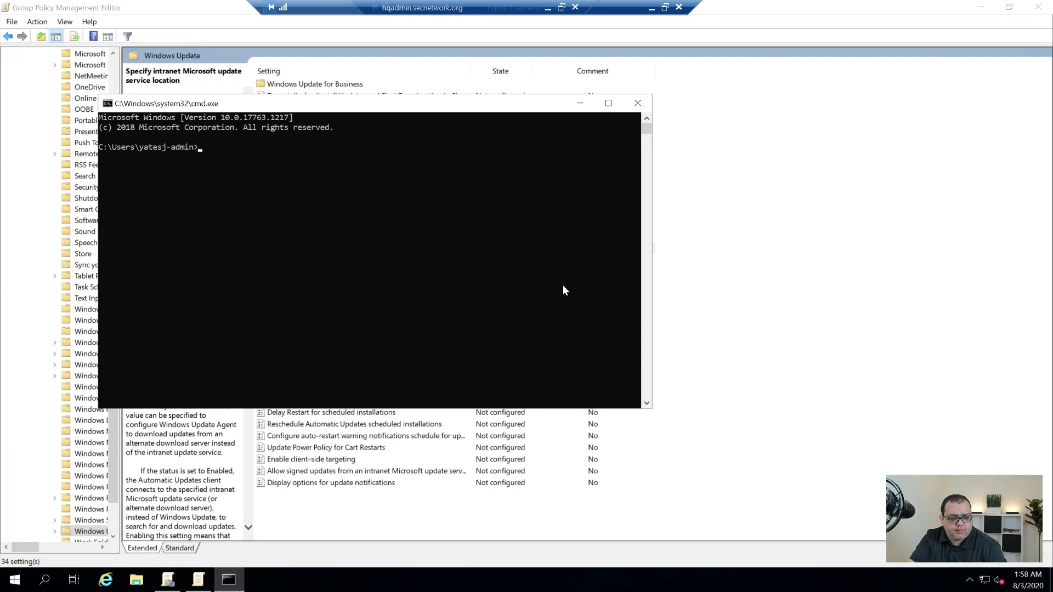
text(gpupdate /force)
key(Return)
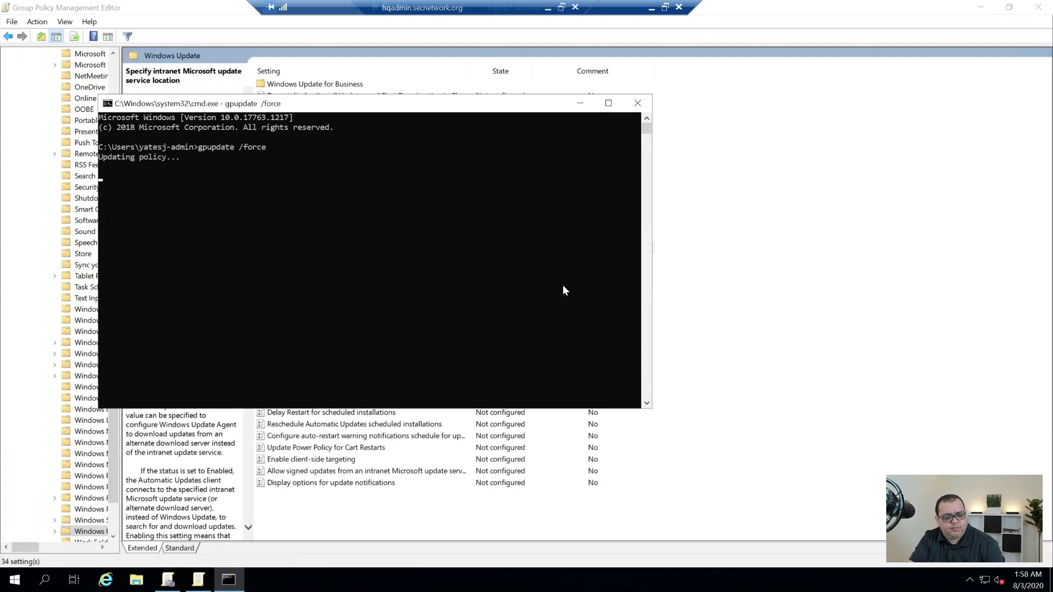
- Launch rsop.msc, show Computer Configuration's Administrative Templates, and maximize the Resultant Set of Policy window
key(super+r)
text(rsop.msc)
key(Return)
key(alt+y)
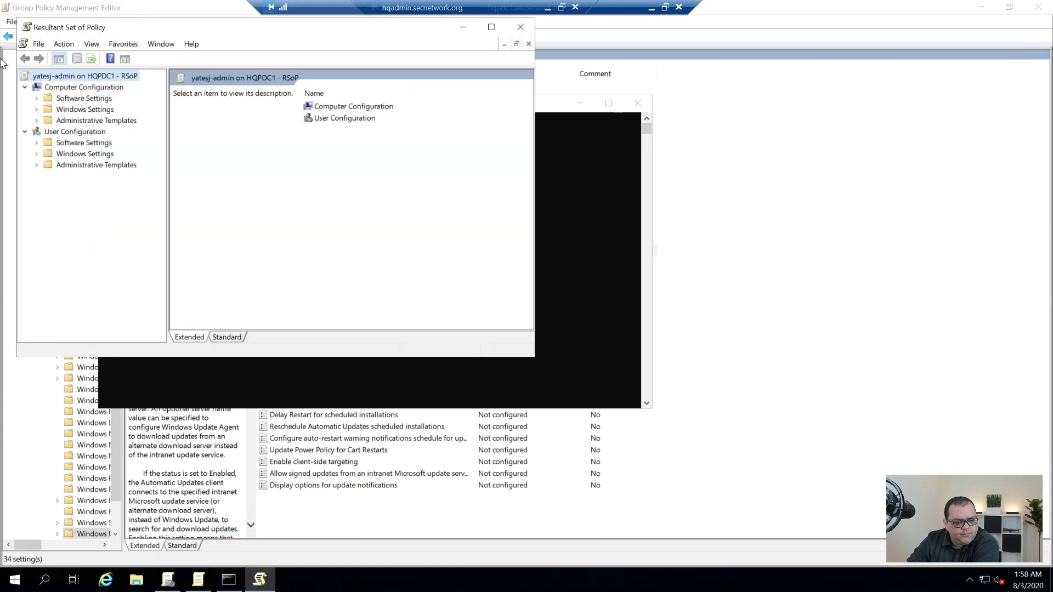
click(83, 111)
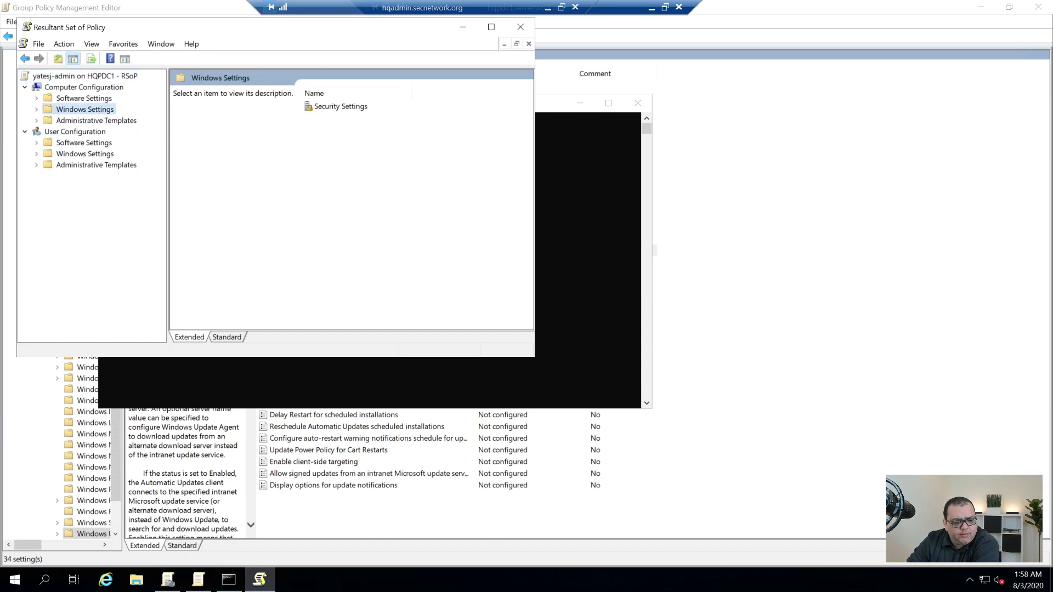
click(92, 122)
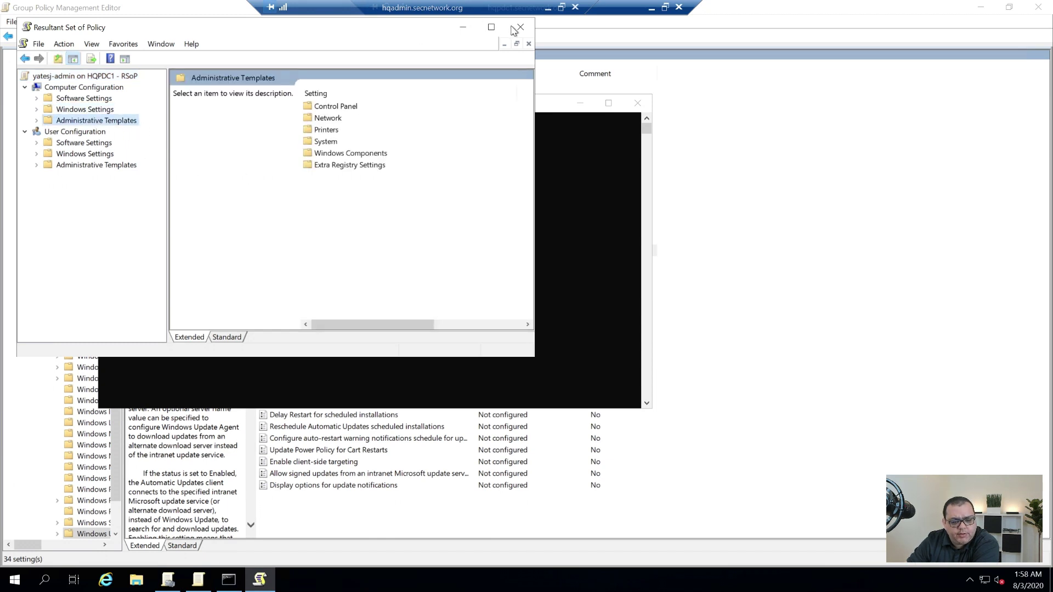
click(491, 27)
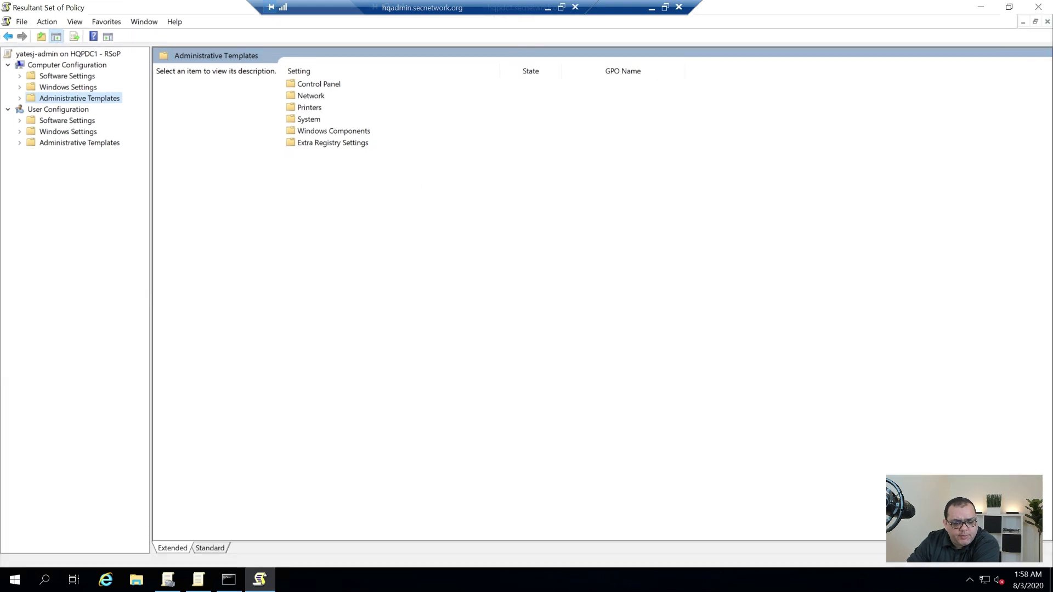
- Under Windows Components > Windows Update, check the server URLs in the applied "Specify intranet Microsoft update service location" setting's properties
double_click(309, 119)
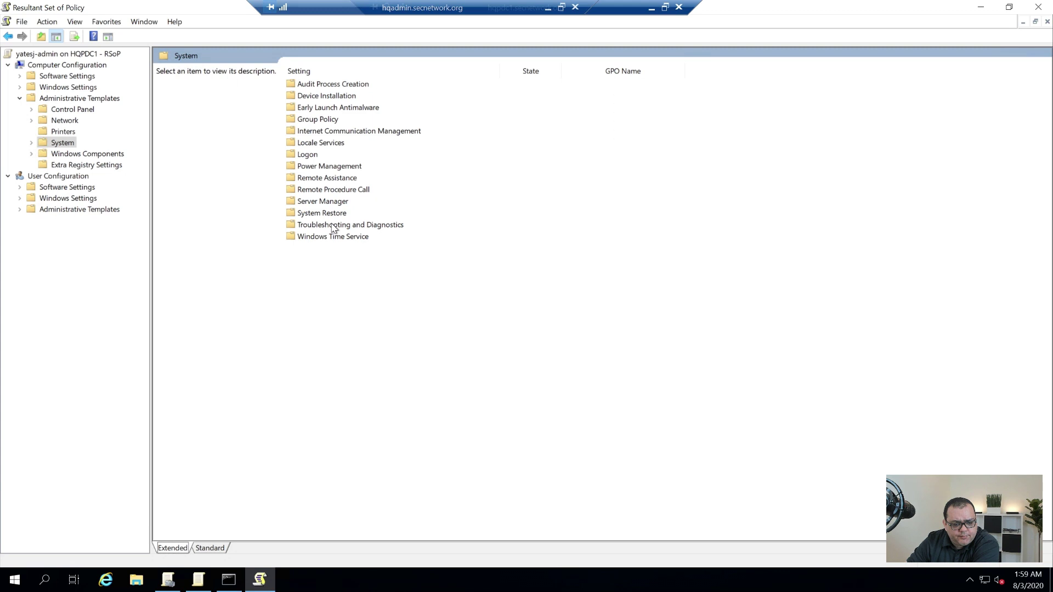
click(88, 164)
key(Up)
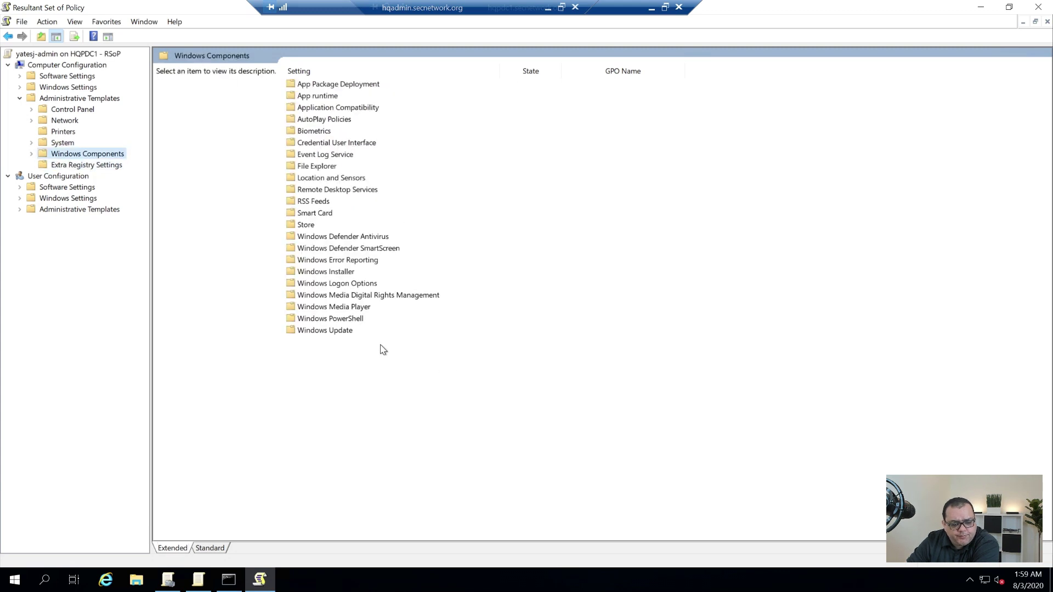
click(345, 331)
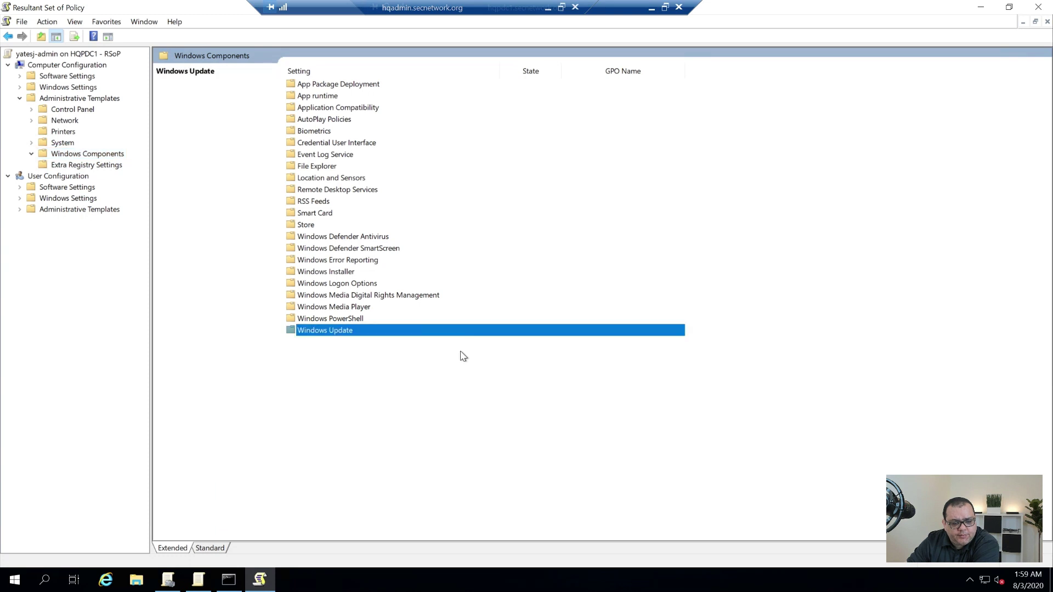
key(Return)
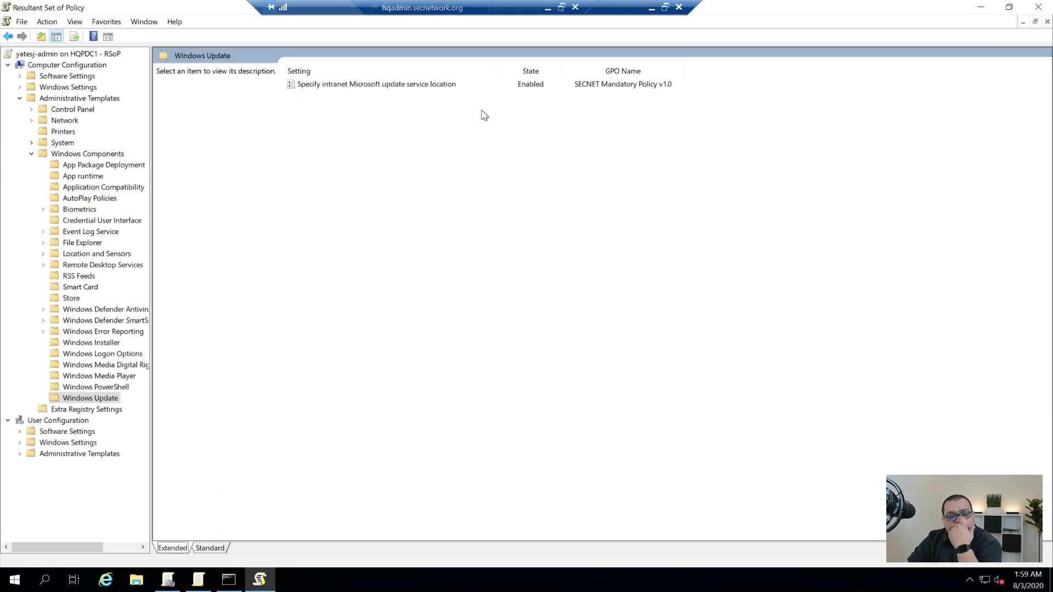
double_click(587, 85)
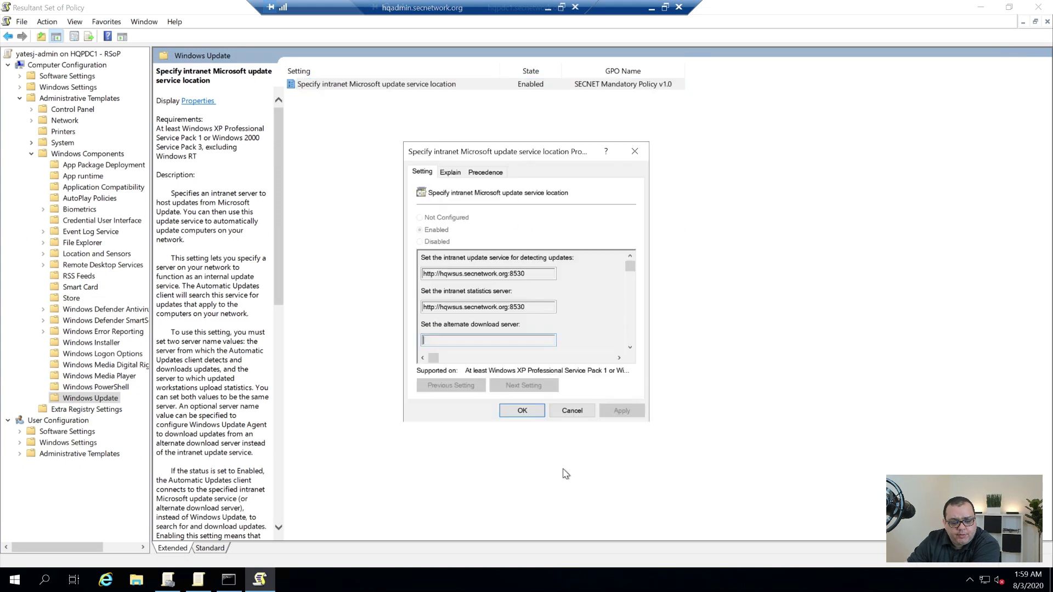
click(590, 411)
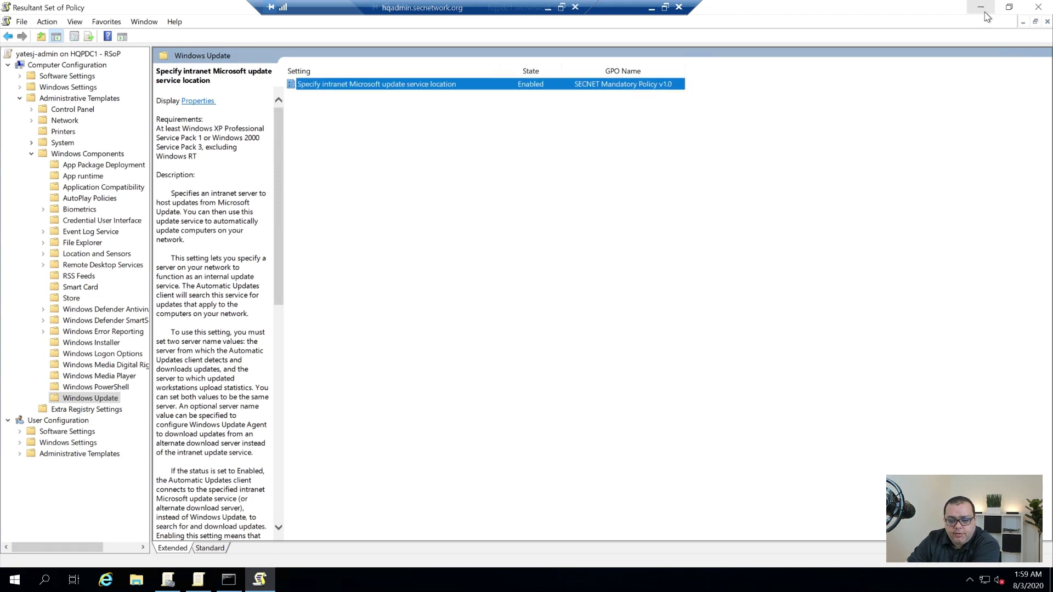
- Close the Resultant Set of Policy console and minimize the Command Prompt to return to the policy editor
click(1038, 7)
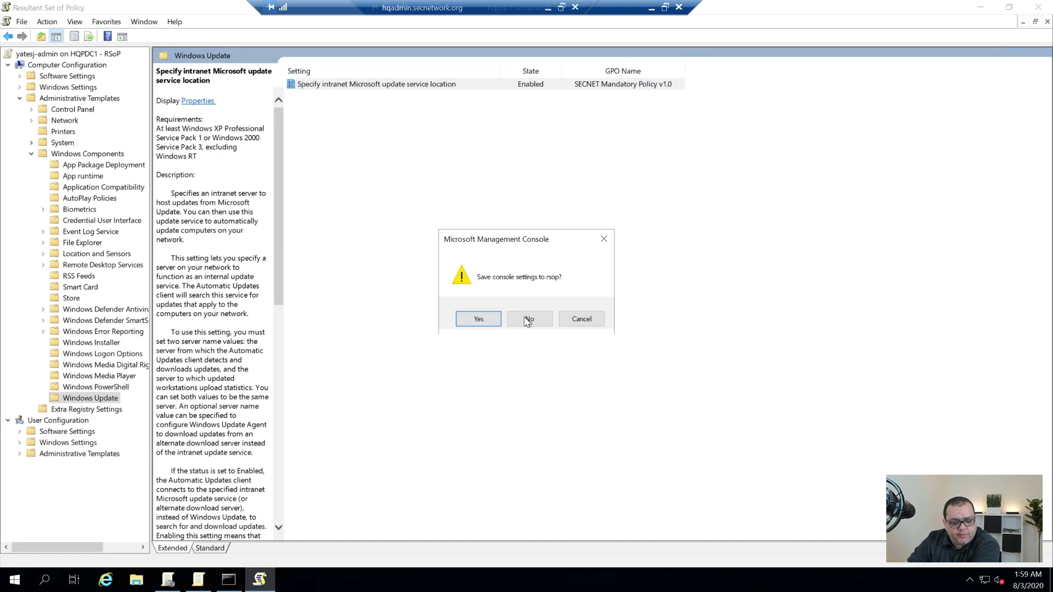
key(Return)
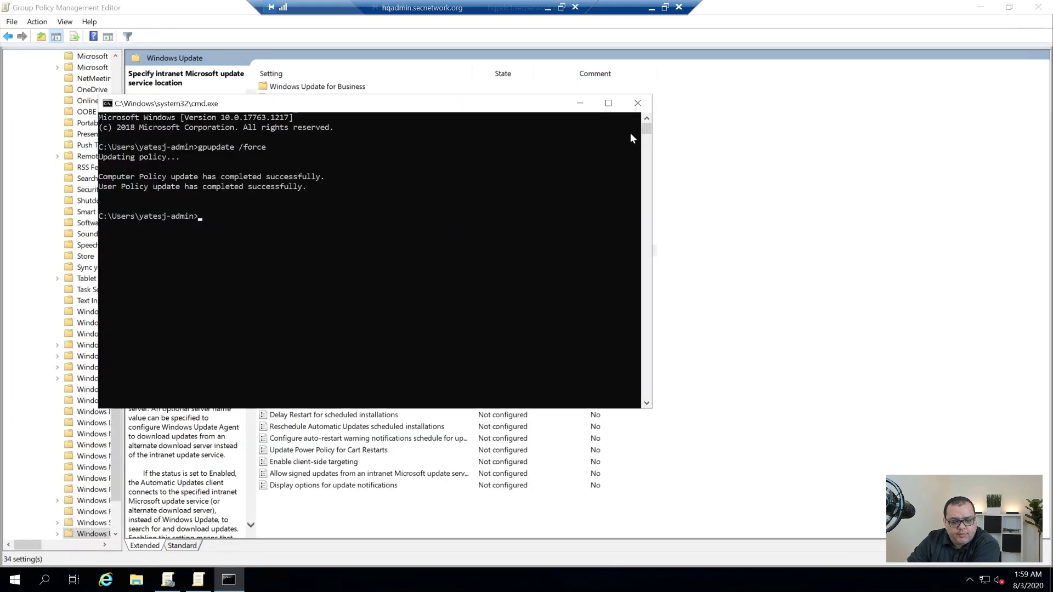
click(586, 107)
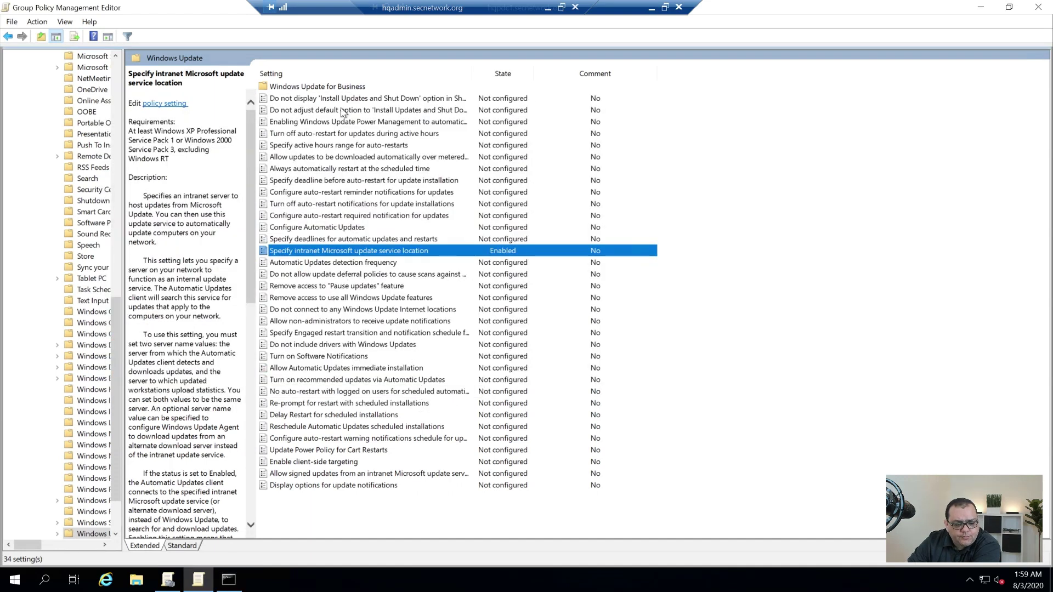
- Examine the automatic updating choices in the Configure Automatic Updates policy, discard the changes, and reselect the intranet update service location setting
click(335, 229)
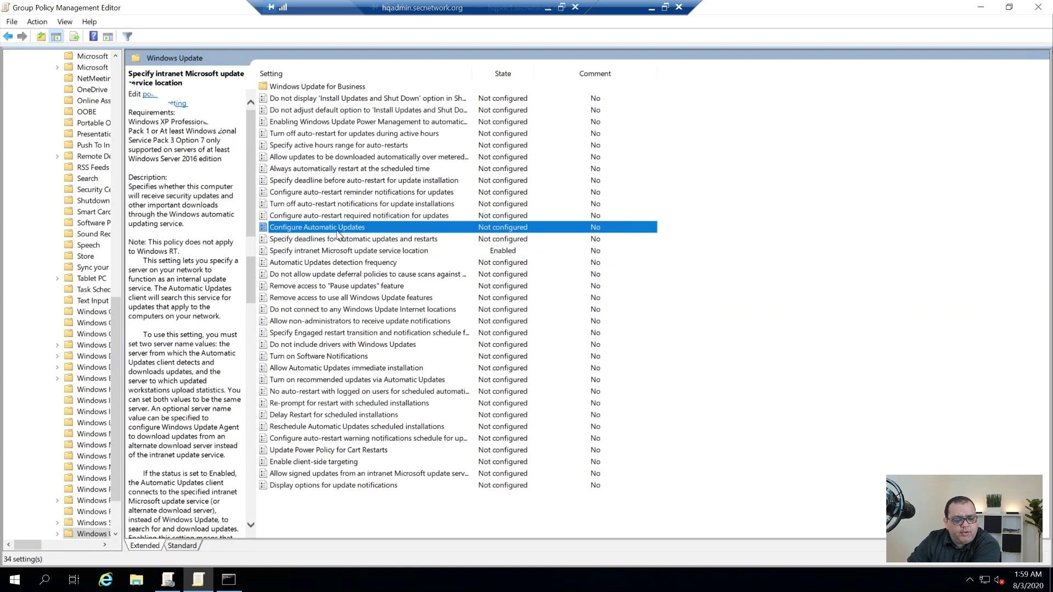
double_click(330, 232)
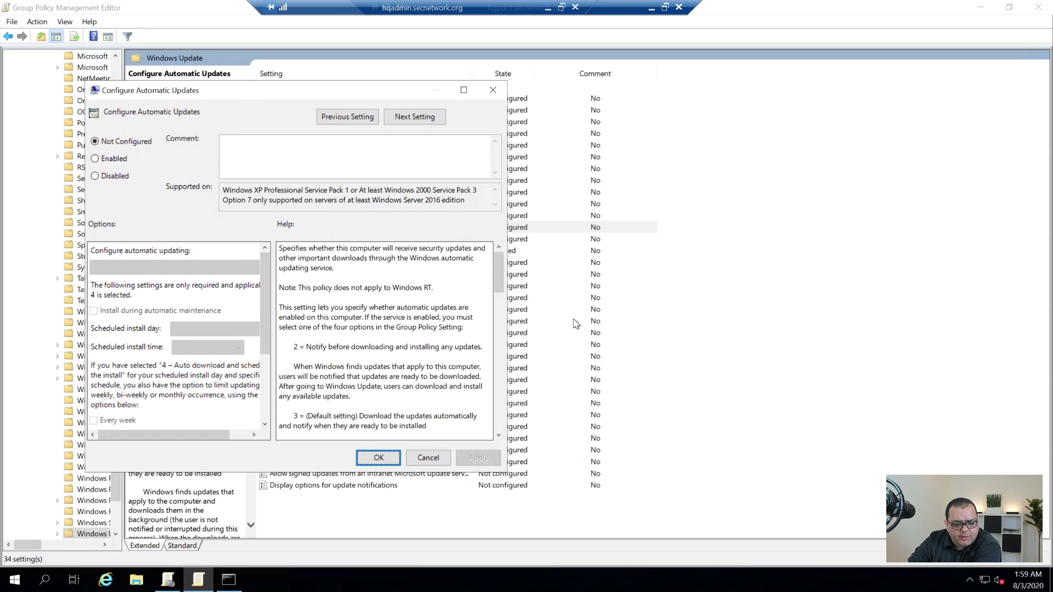
drag(507, 342, 702, 341)
click(95, 159)
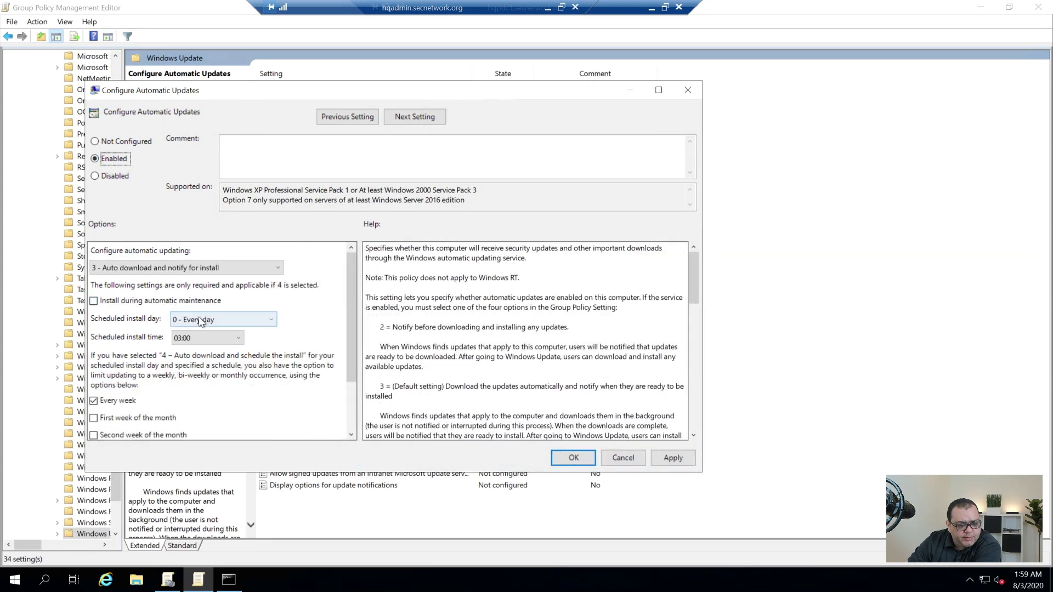
click(220, 268)
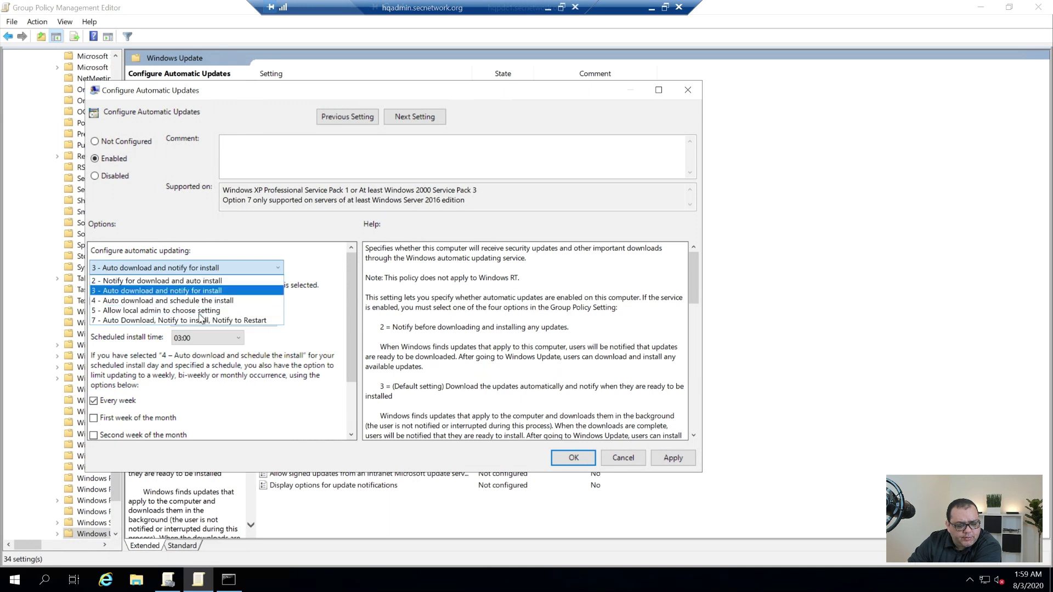
click(175, 142)
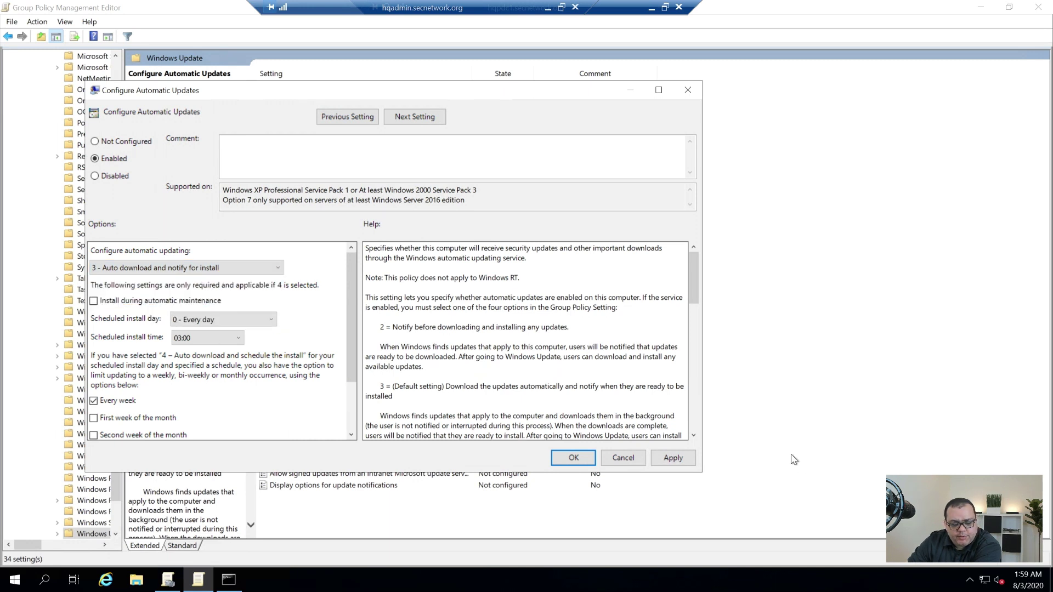
click(623, 458)
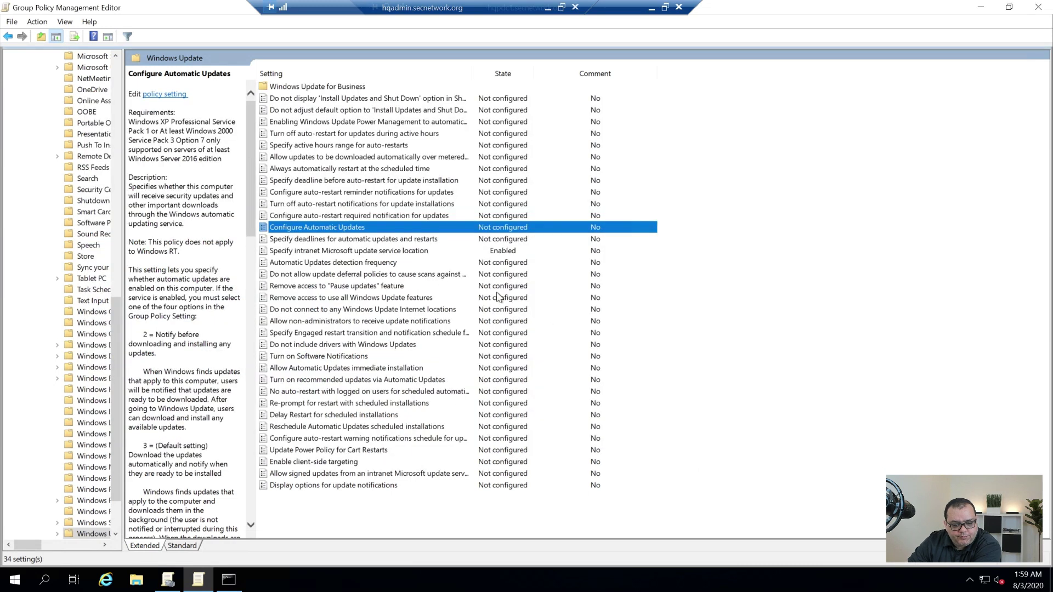
click(354, 252)
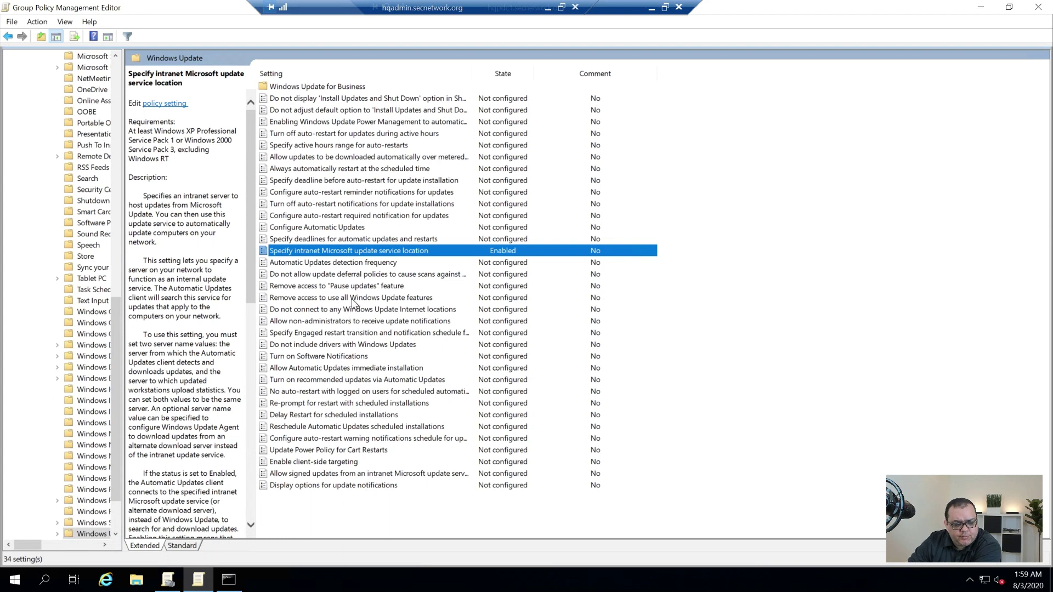
- Review the Configure Automatic Updates and "Specify intranet Microsoft update service location" policy settings, closing each without changes
click(378, 228)
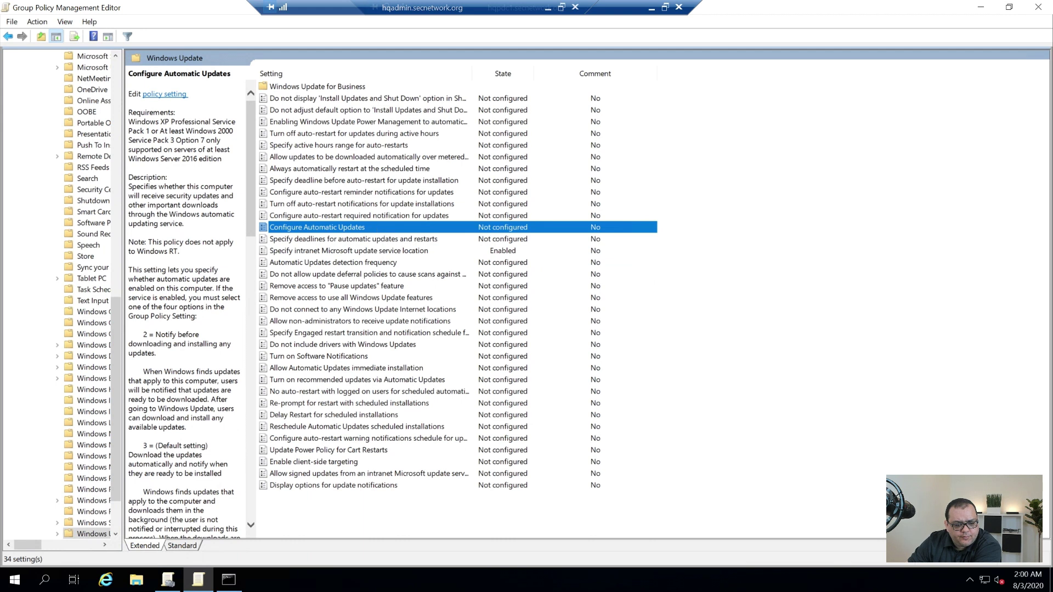
key(Return)
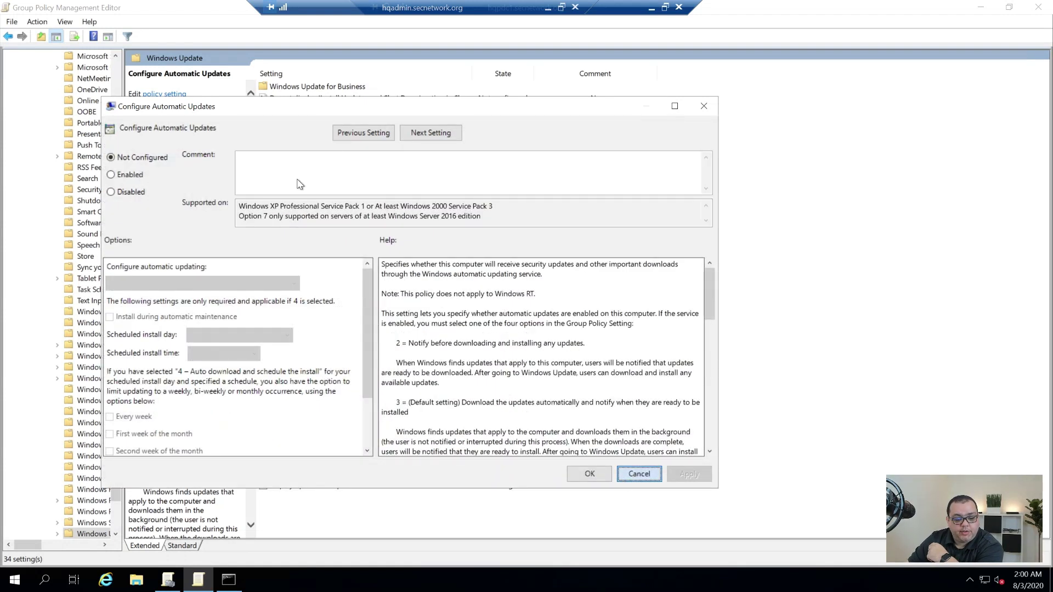
key(Escape)
click(351, 250)
double_click(343, 252)
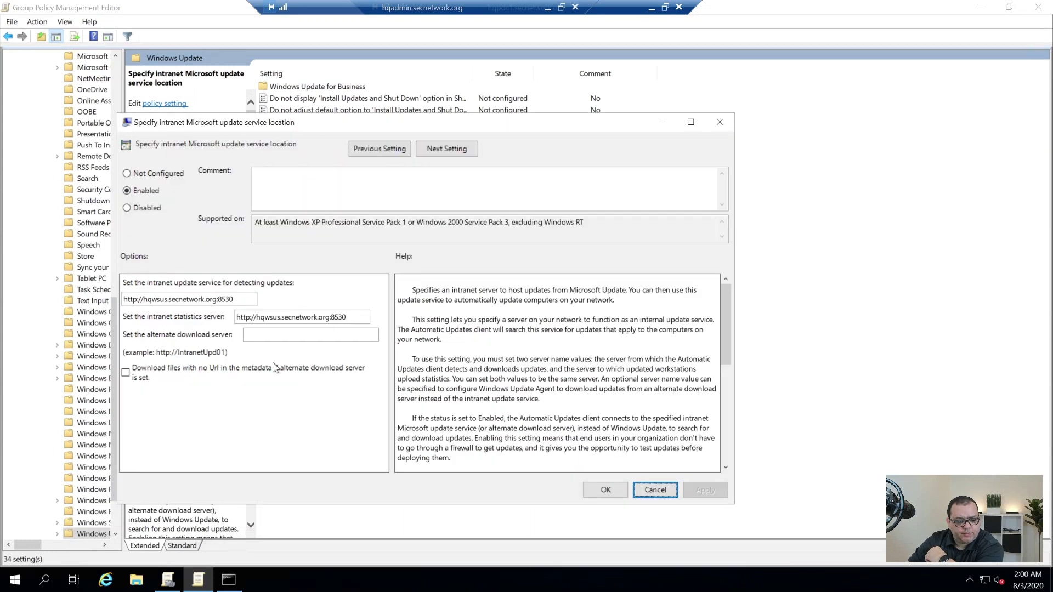
key(Return)
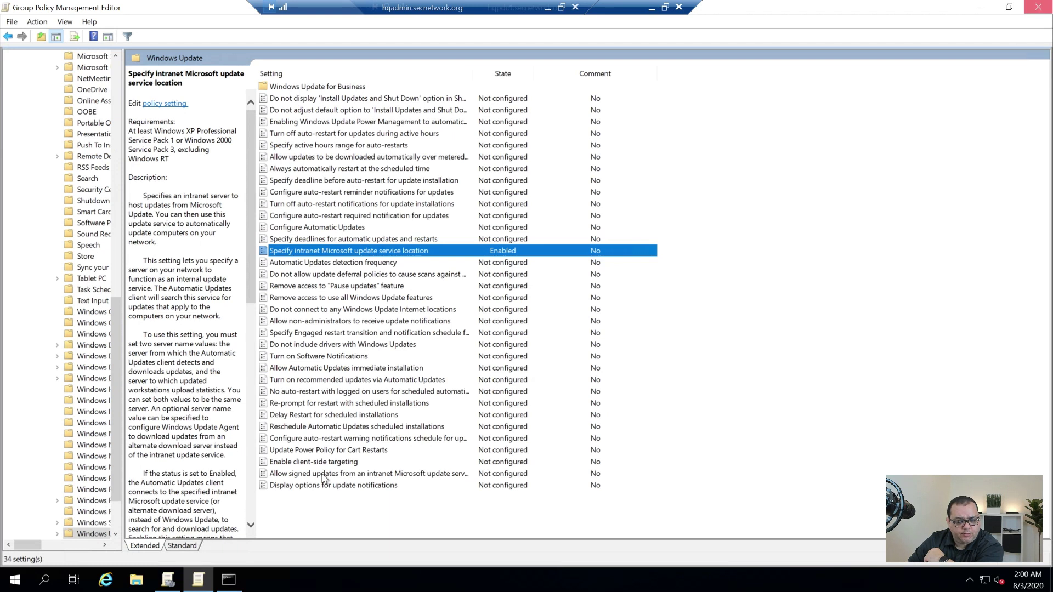
- Close the Group Policy Management Editor, the Group Policy Management console and the Command Prompt
key(alt+F4)
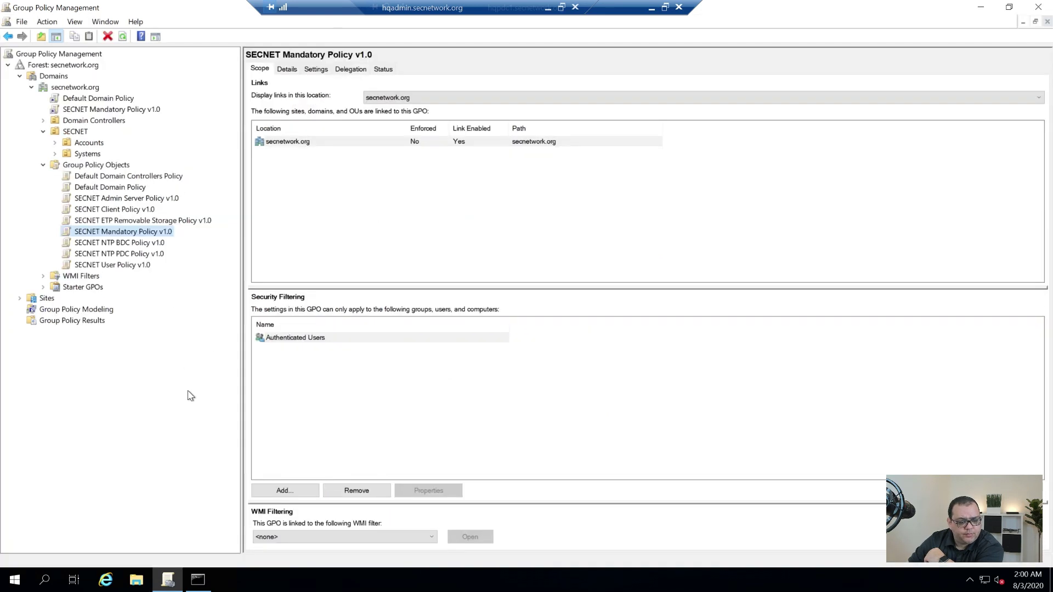
click(19, 22)
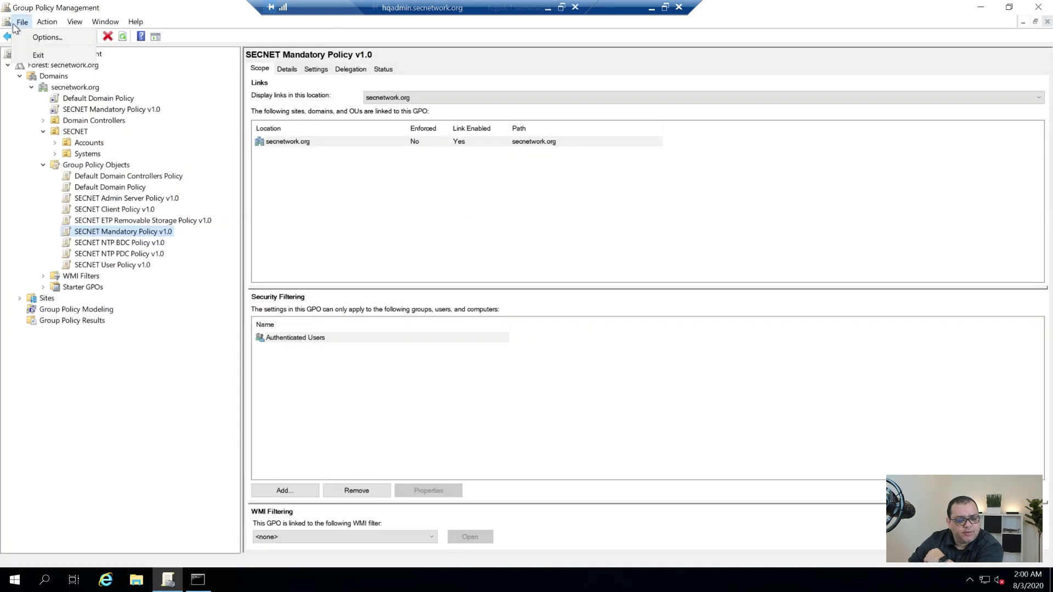
click(48, 56)
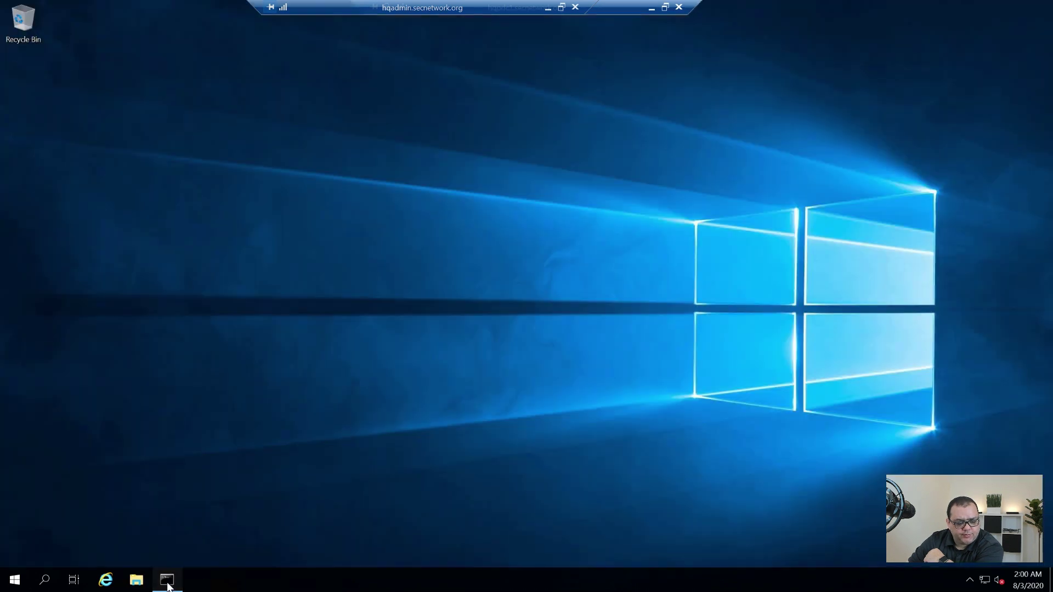
click(167, 580)
click(636, 104)
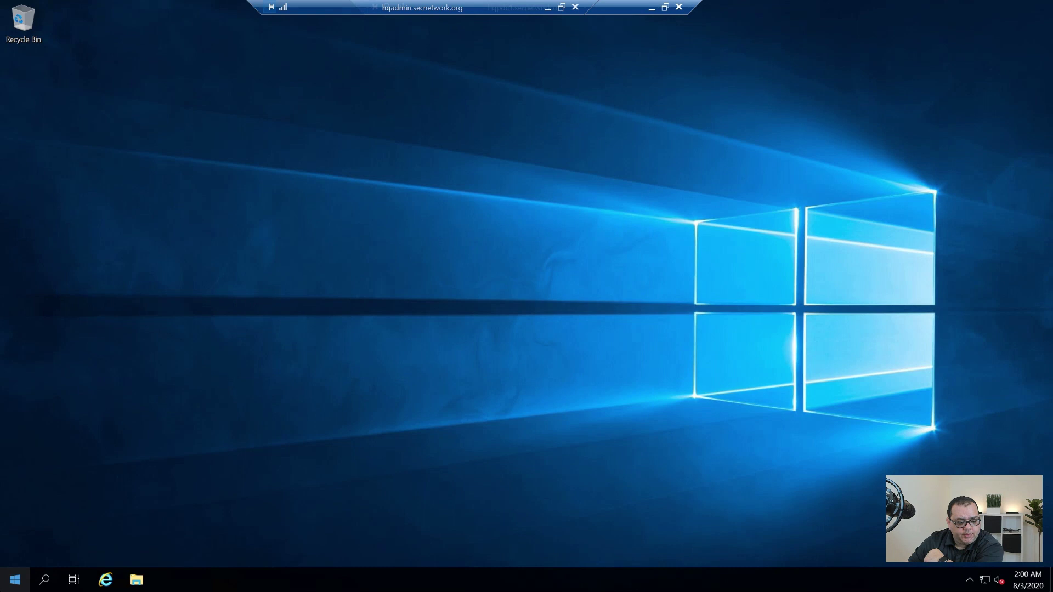
- Sign out of the current Windows session on the server
click(14, 579)
click(22, 433)
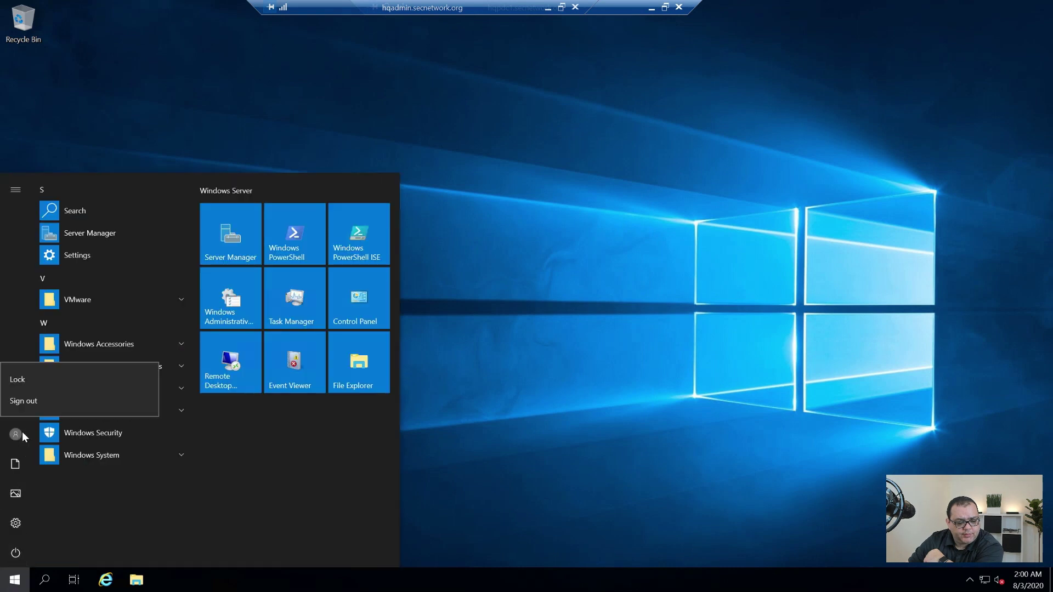
click(42, 401)
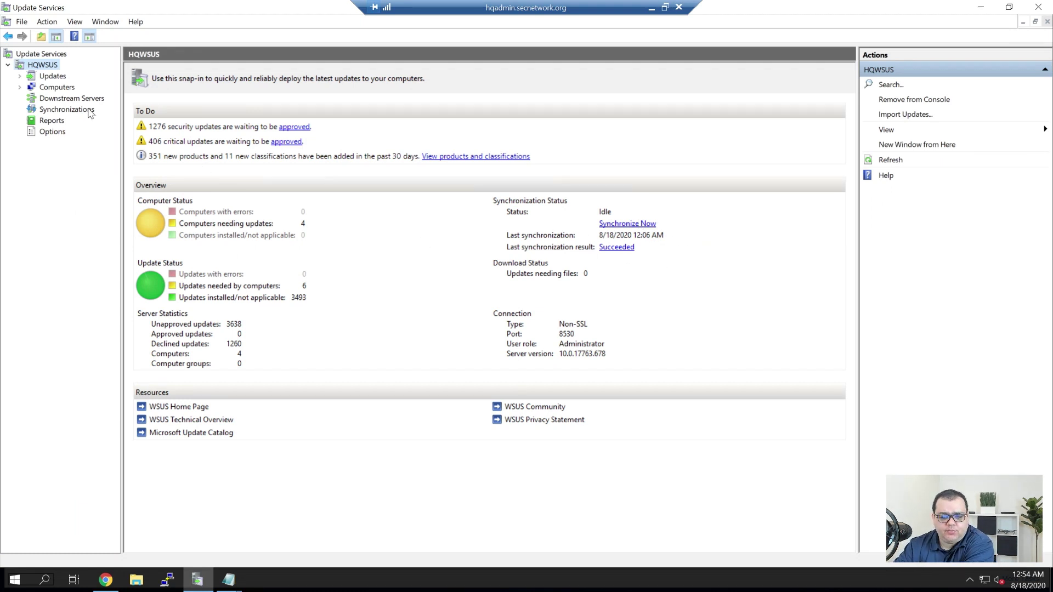
- In the Update Services console, expand Computers and All Computers and list the Unassigned Computers group
click(46, 87)
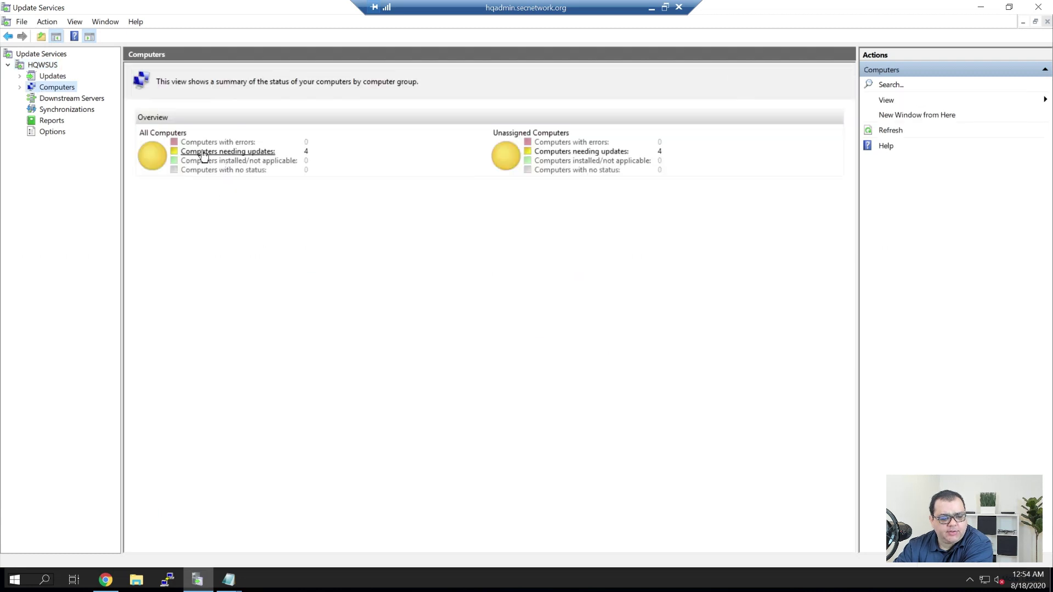
click(20, 88)
click(31, 98)
click(85, 109)
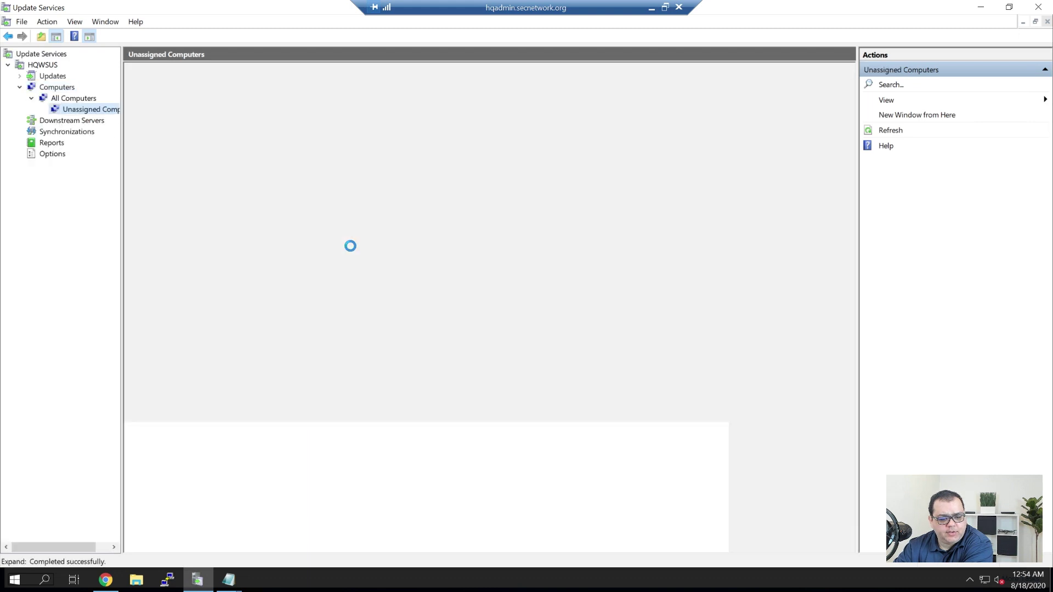
- Sort the unassigned computers by name and review the update status of the listed servers
click(207, 103)
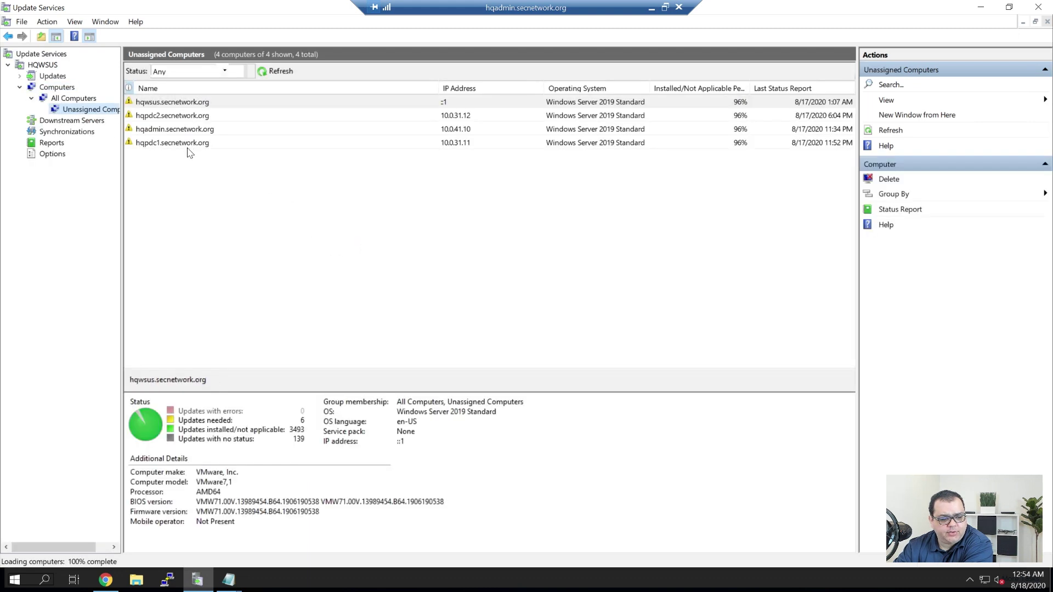
click(179, 89)
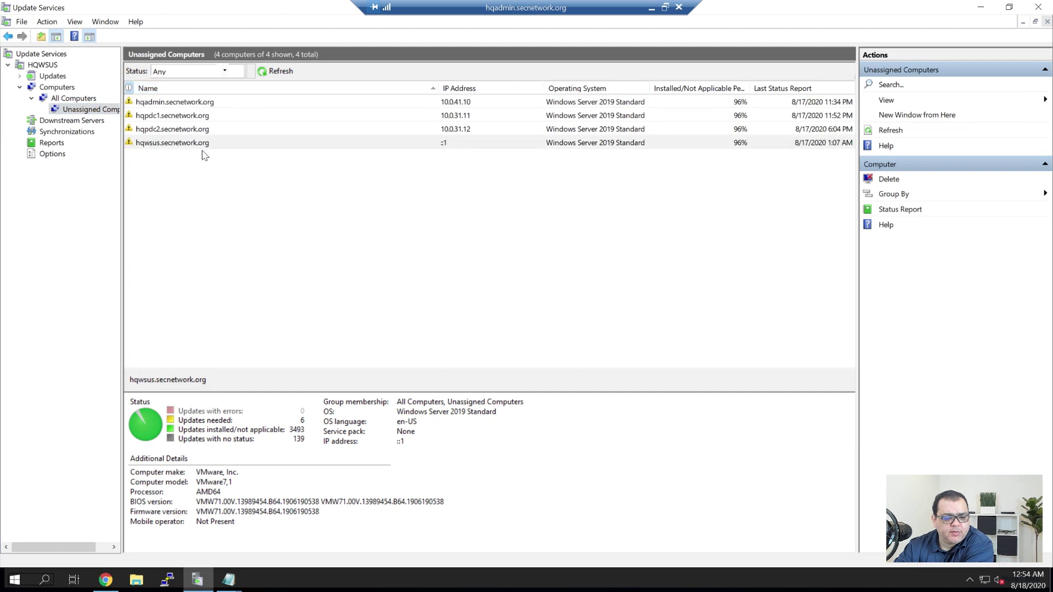
click(184, 103)
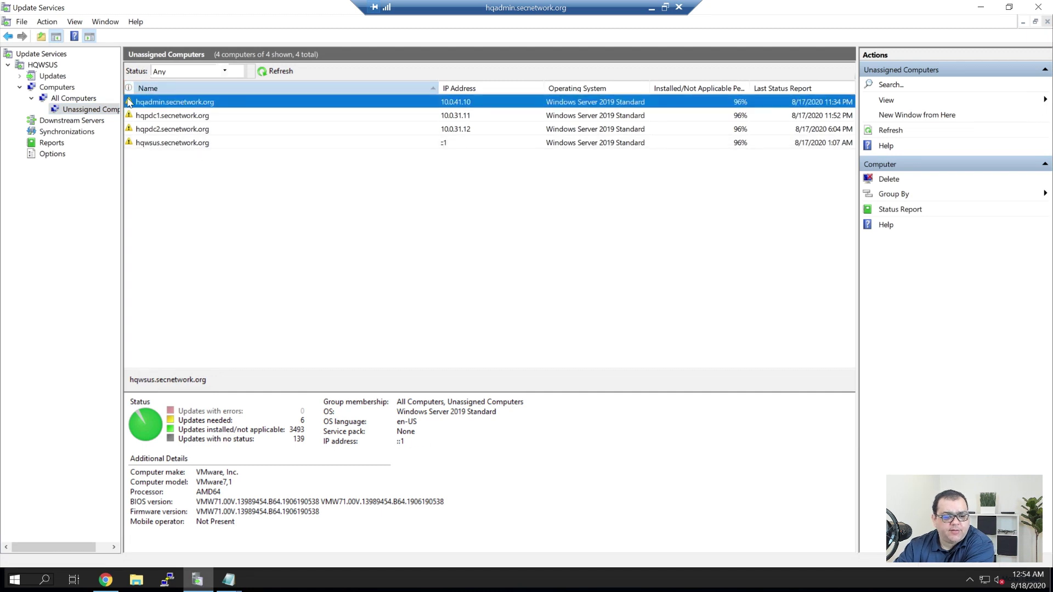
click(158, 119)
click(166, 142)
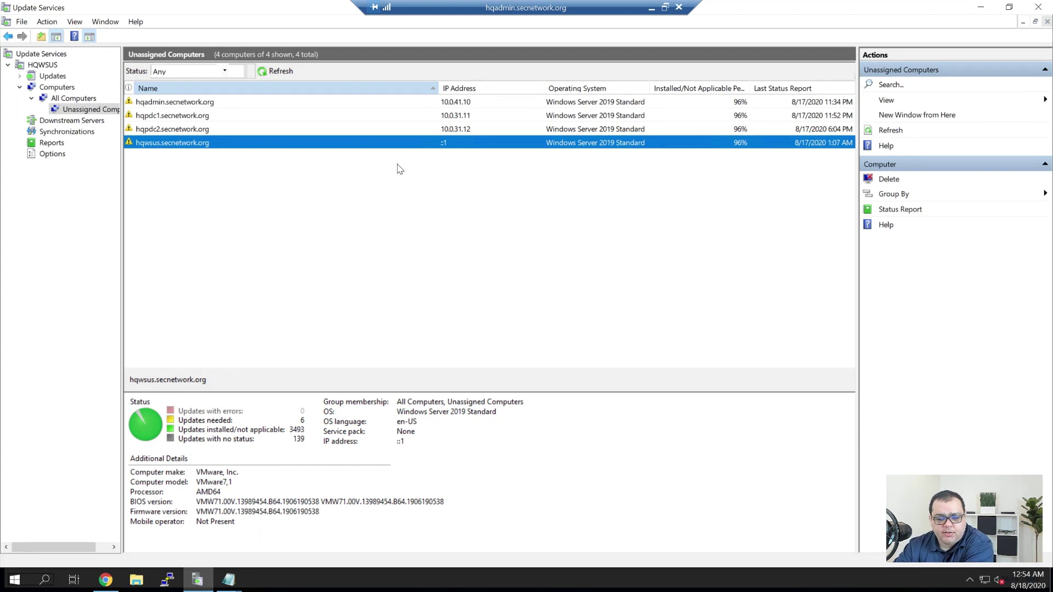
click(179, 105)
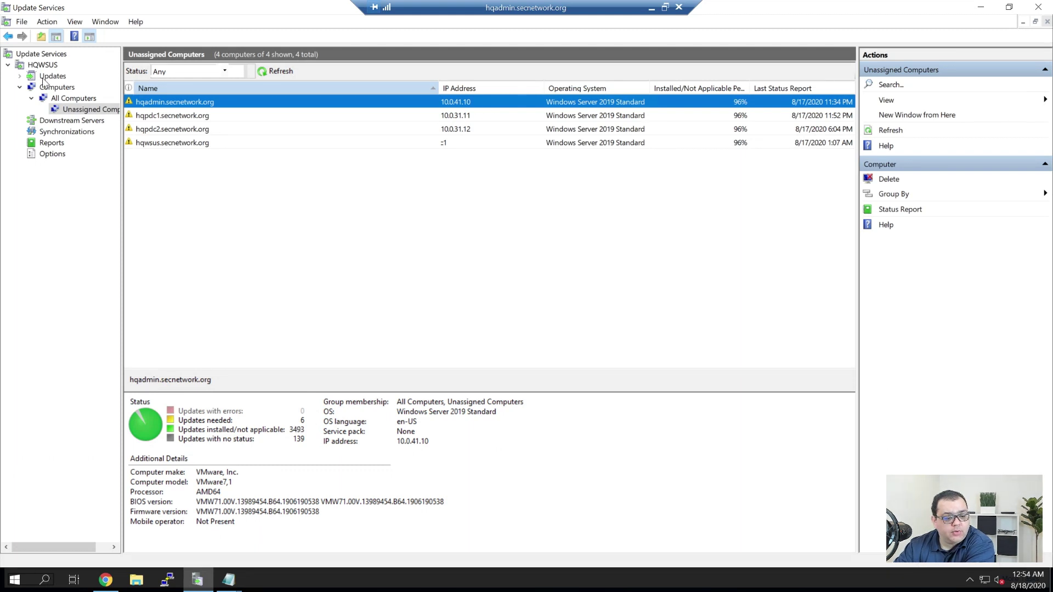
- Expand Updates, show the All Updates view and sort the list by title
click(20, 77)
click(69, 86)
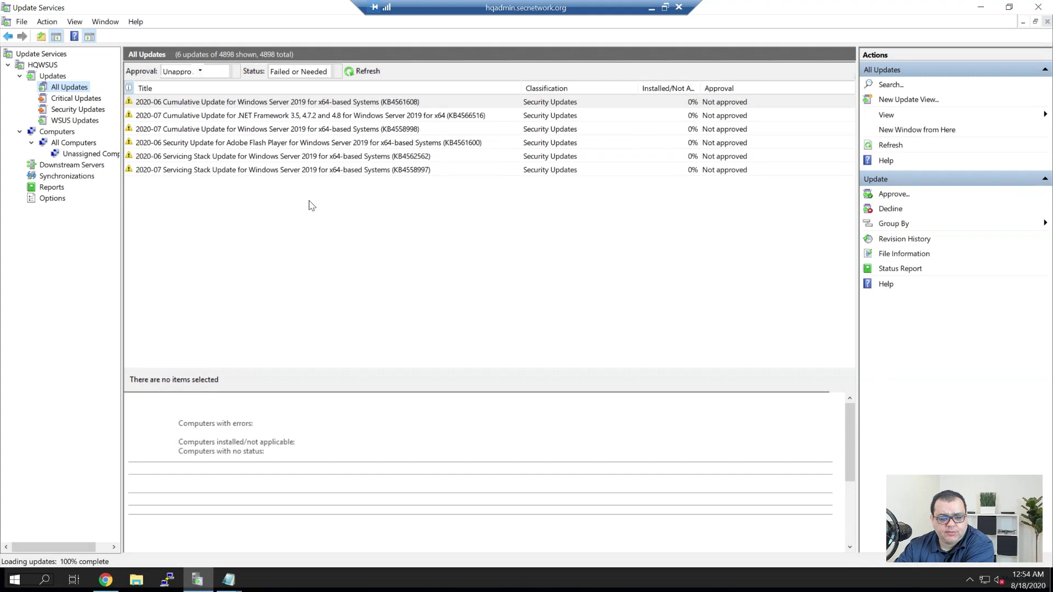
click(356, 89)
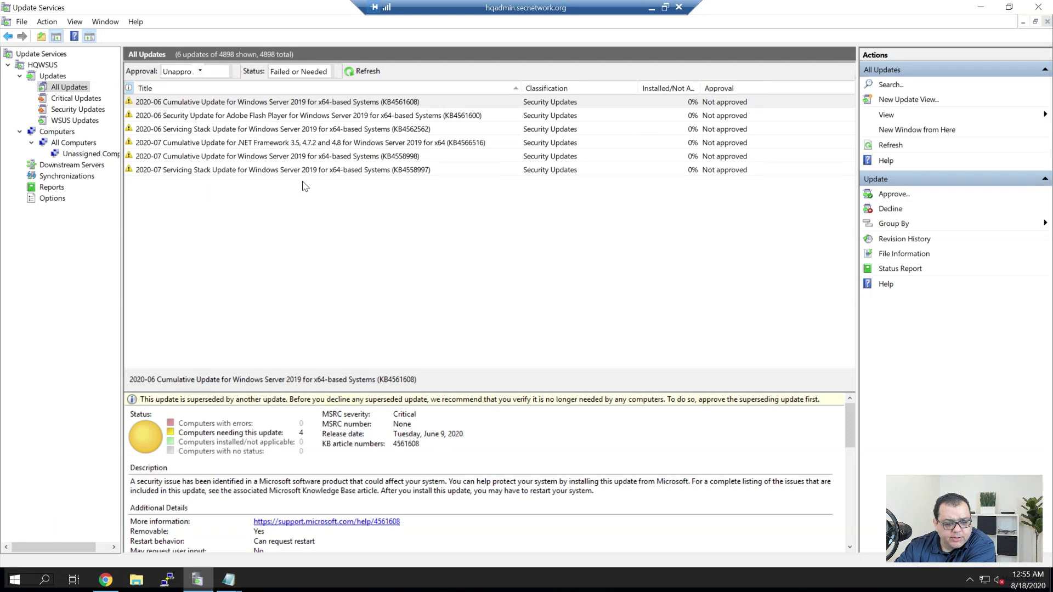
- Approve all listed 2020-06 and 2020-07 Windows Server 2019 updates for install on the All Computers and Unassigned Computers groups
click(225, 172)
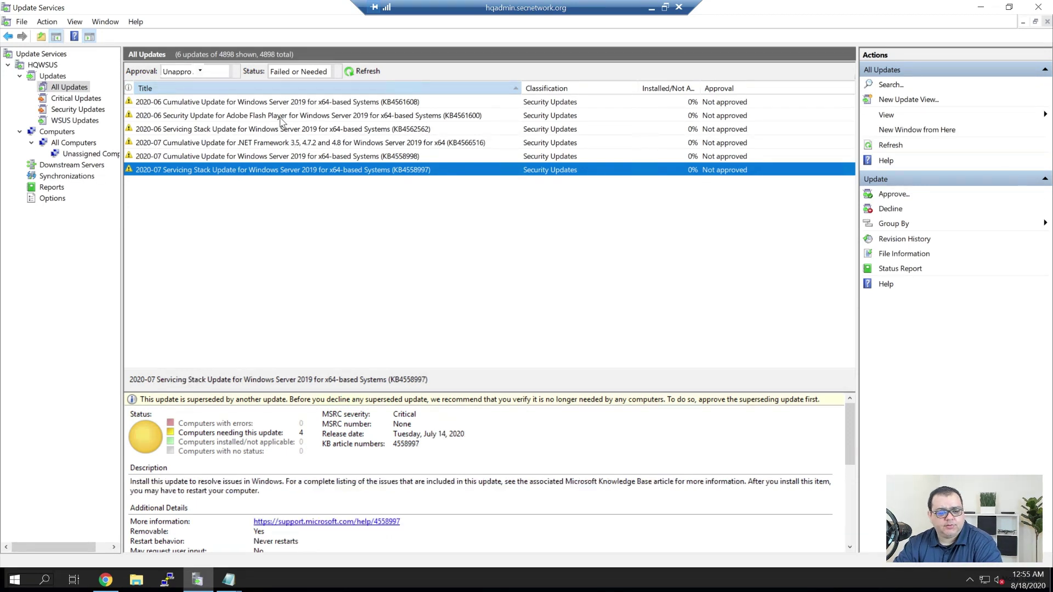
shift+click(269, 105)
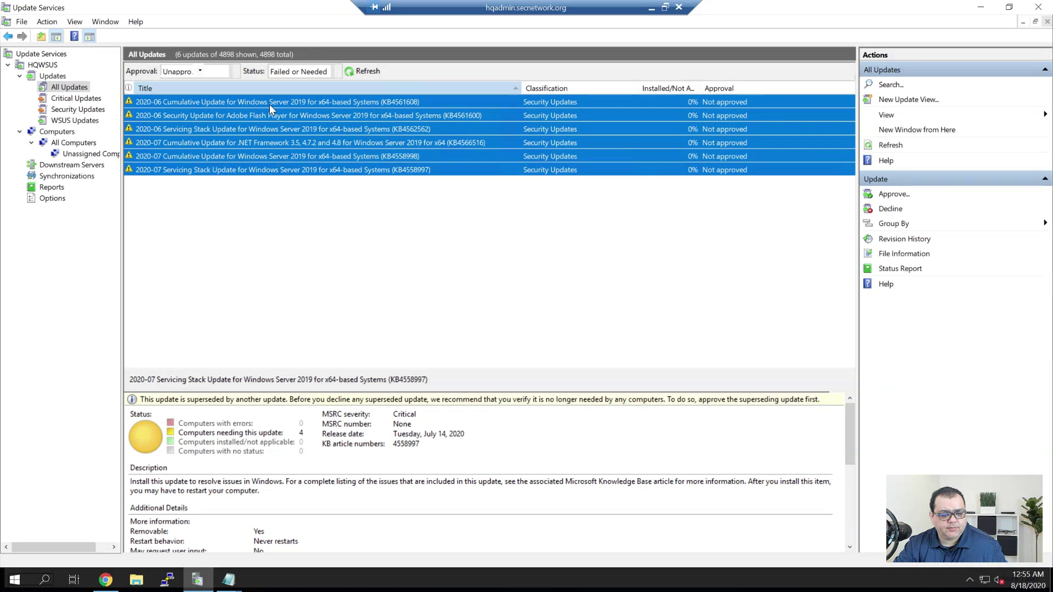
right_click(247, 144)
click(281, 153)
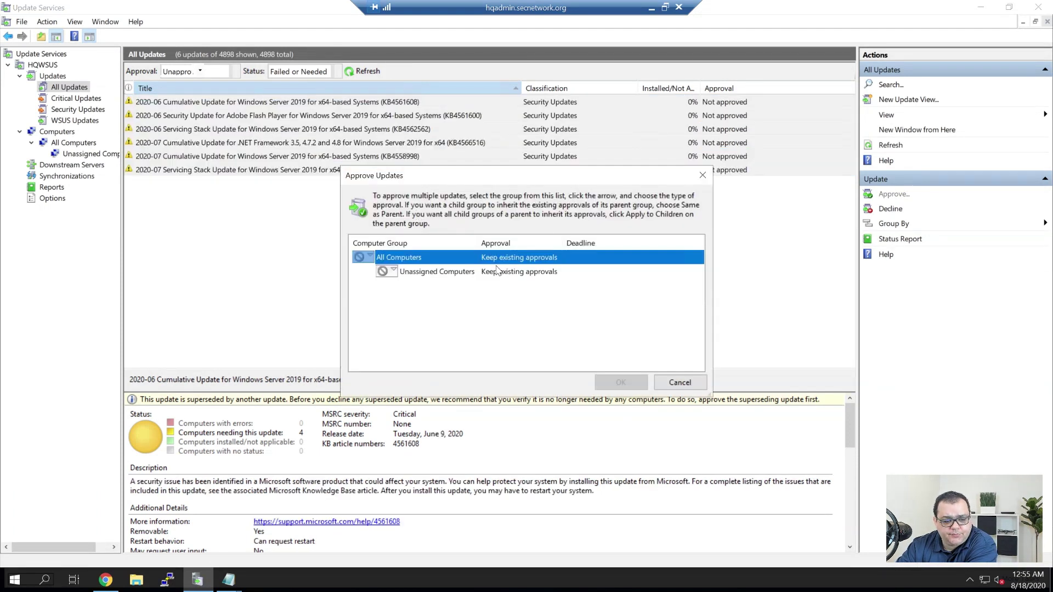
click(371, 257)
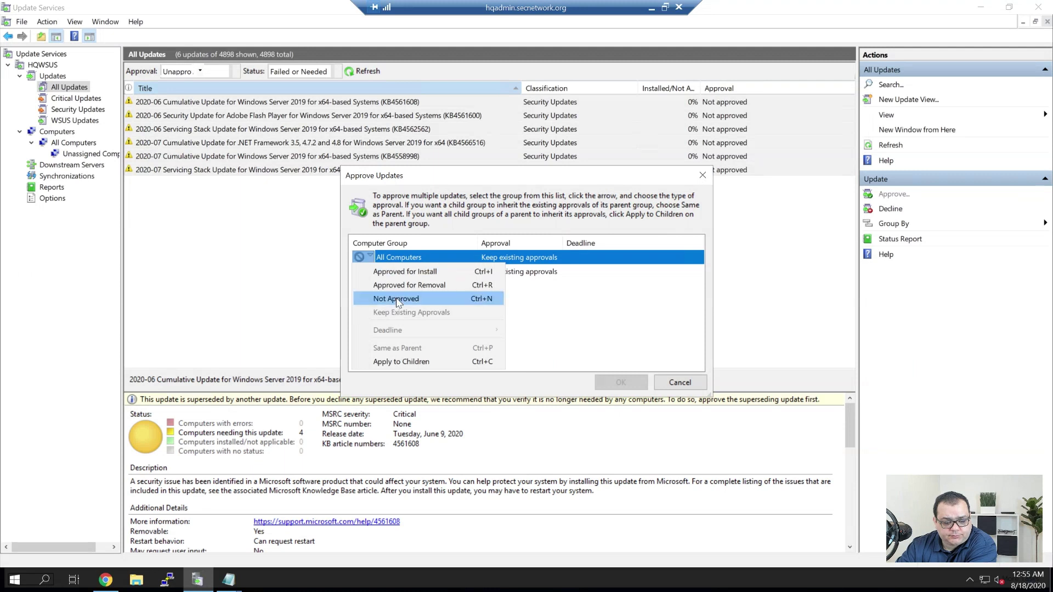
click(429, 274)
click(391, 272)
click(404, 290)
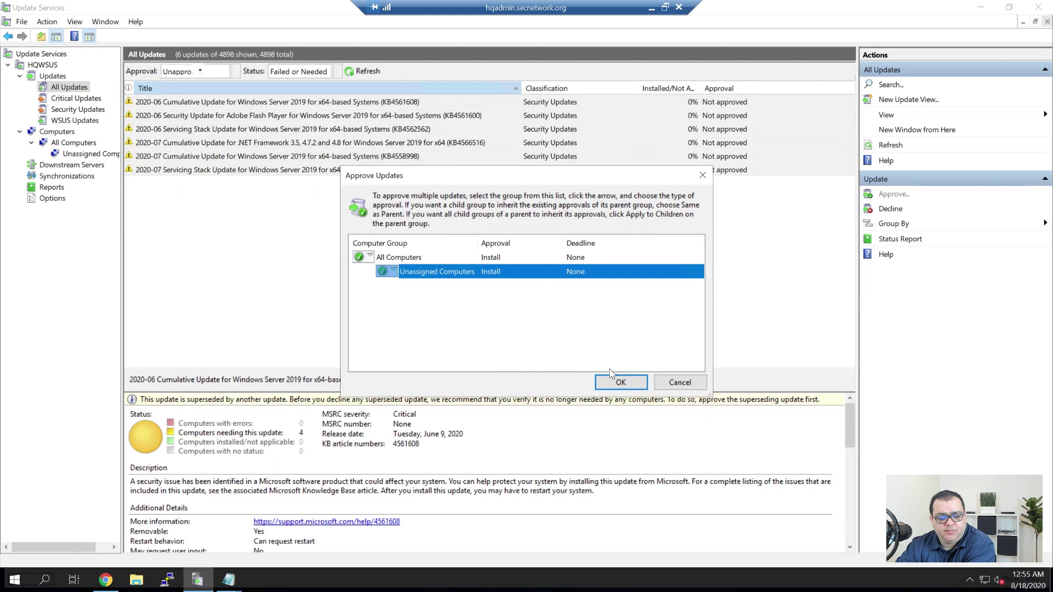
click(626, 388)
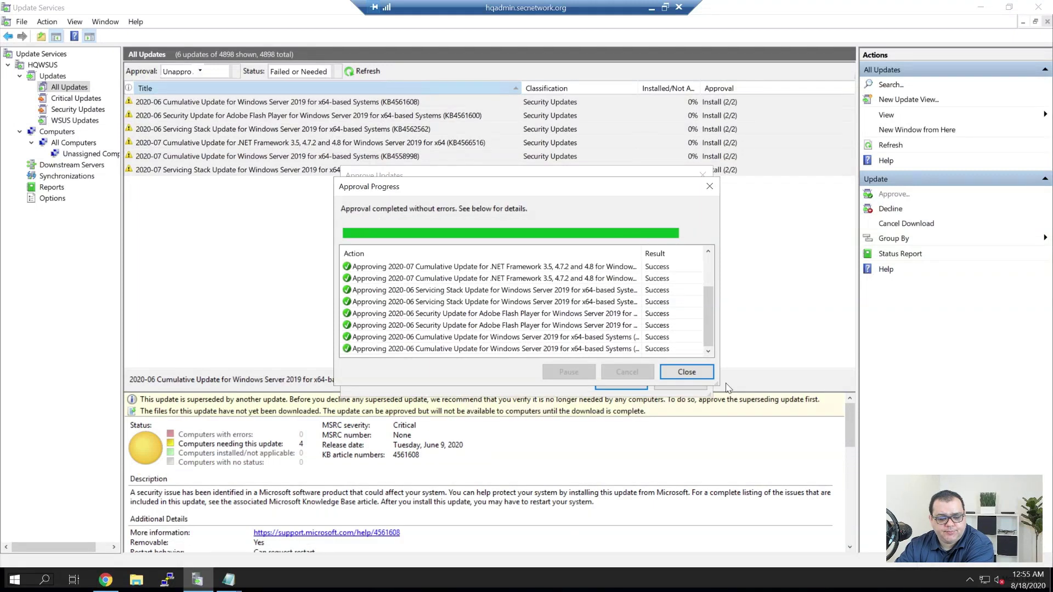
click(686, 372)
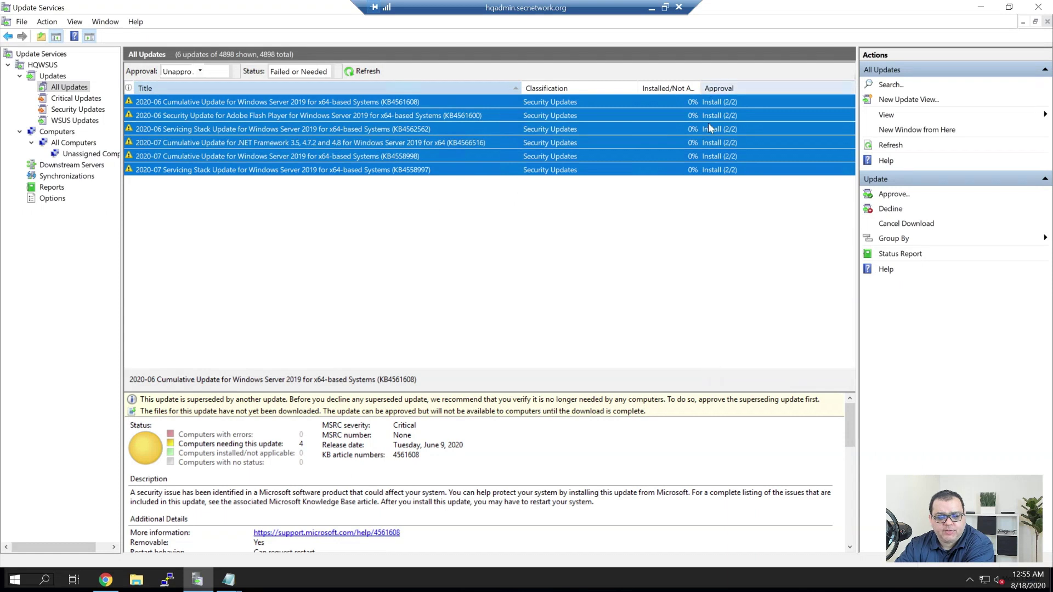
- Show the HQWSUS server overview and refresh it to check the download status of the approved updates
click(32, 67)
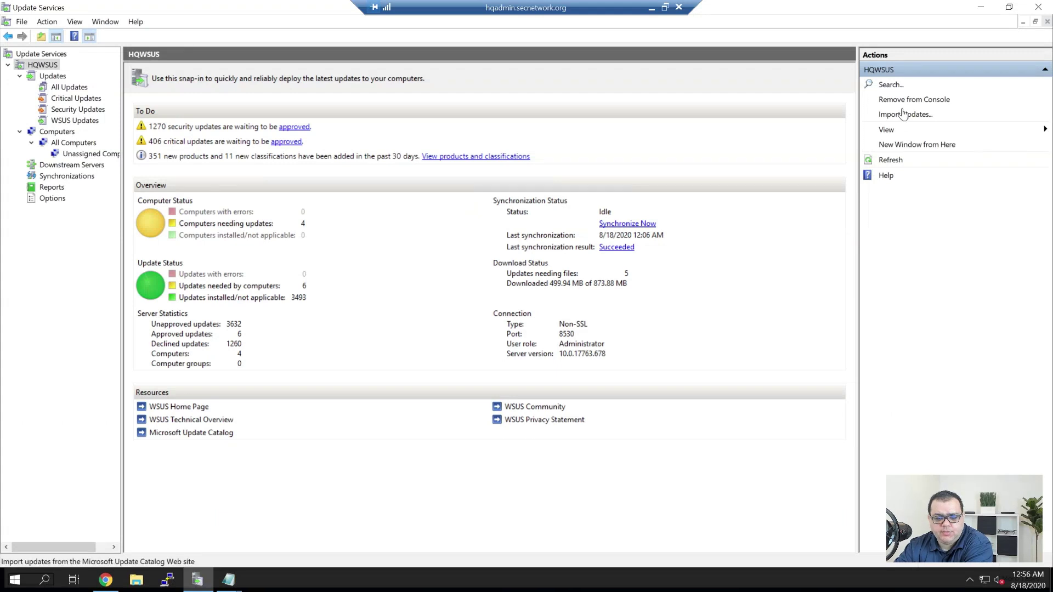
click(897, 160)
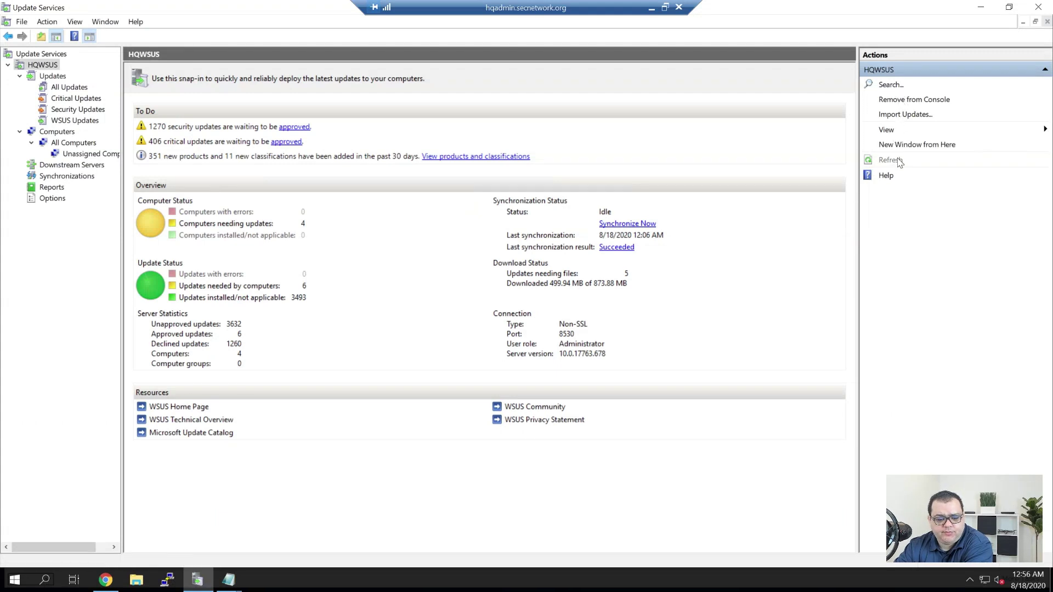
click(897, 160)
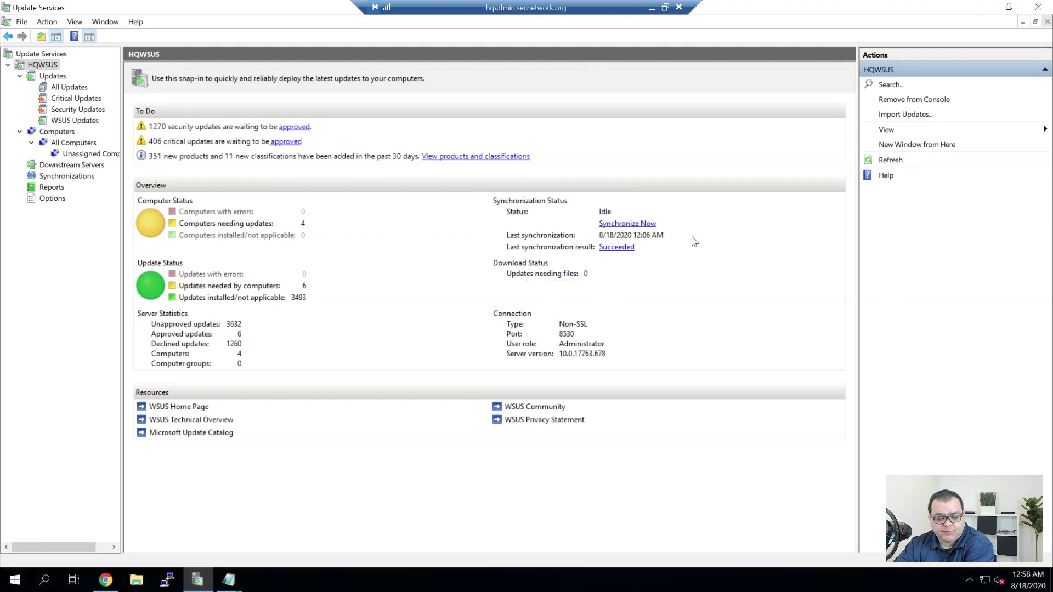
- Minimize the Update Services console, search for "update" to open the Windows Update settings, and maximize the window
click(977, 8)
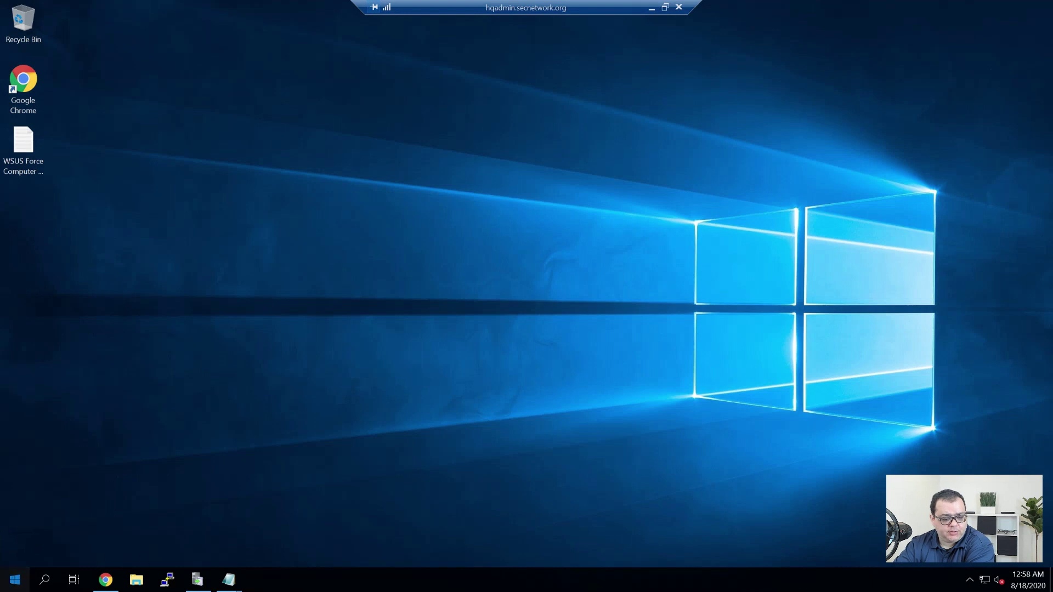
click(15, 580)
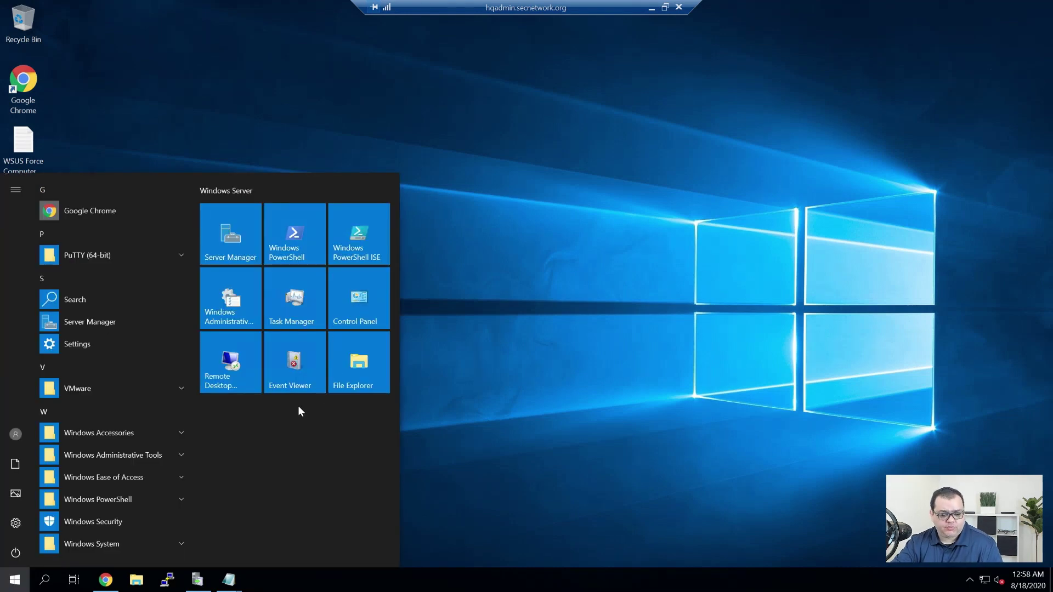
text(update)
key(Return)
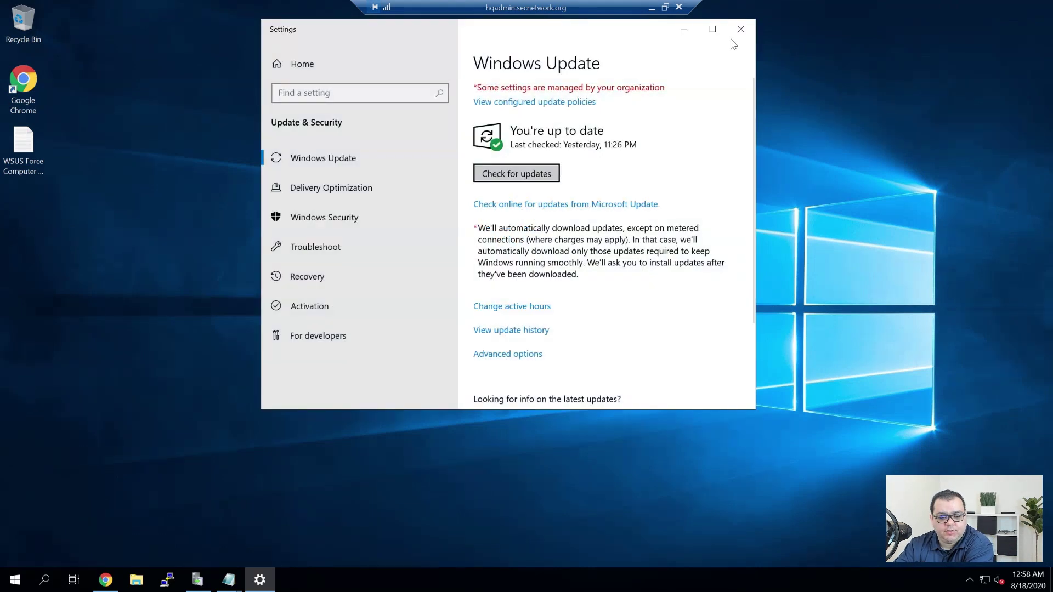
click(712, 29)
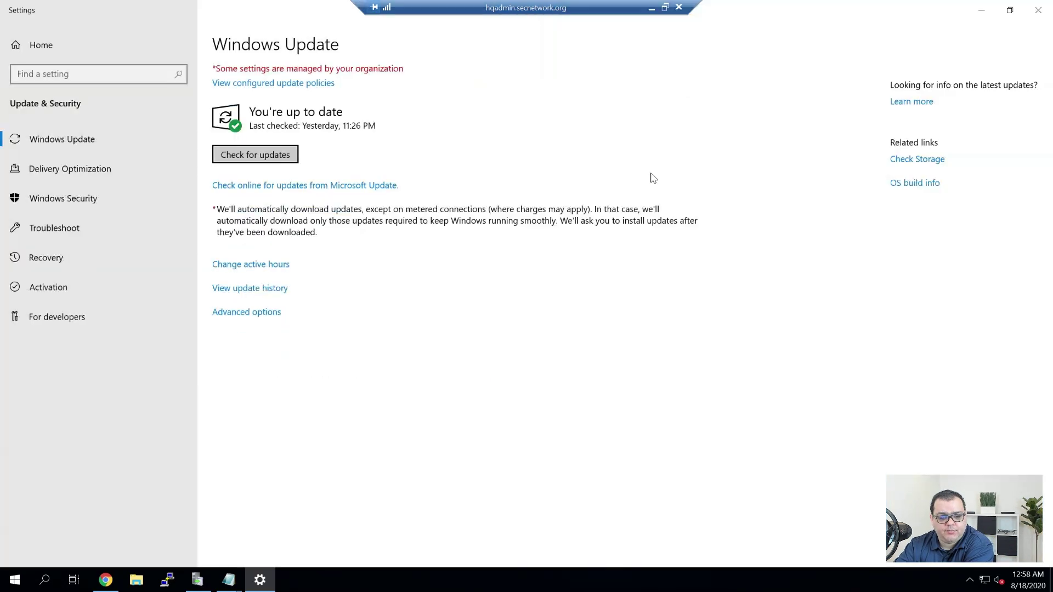
- Check for updates on this server and restart it to finish installing the pending 2020-07 updates
click(262, 161)
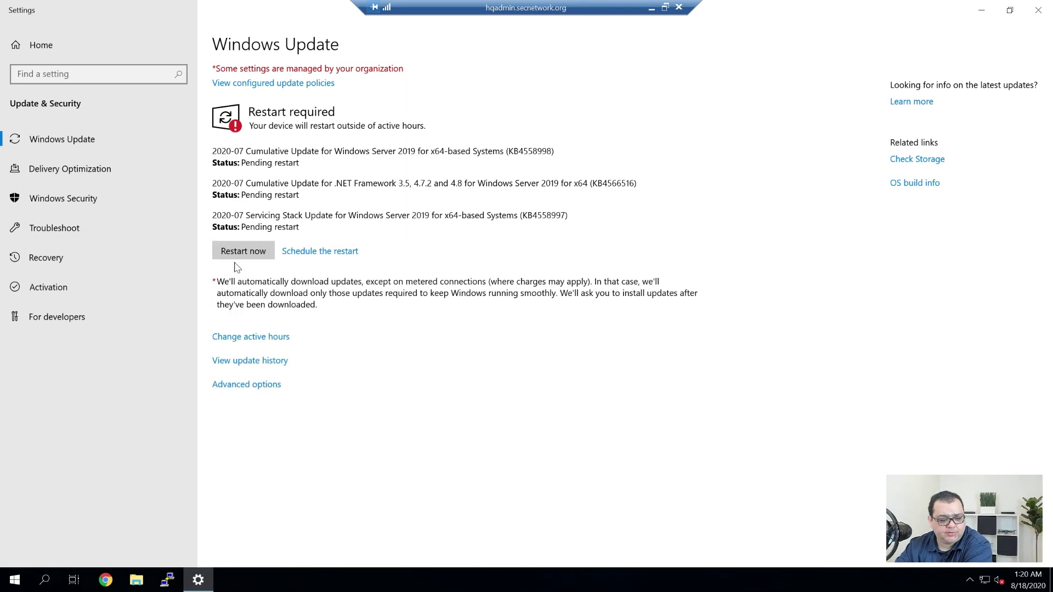
click(237, 255)
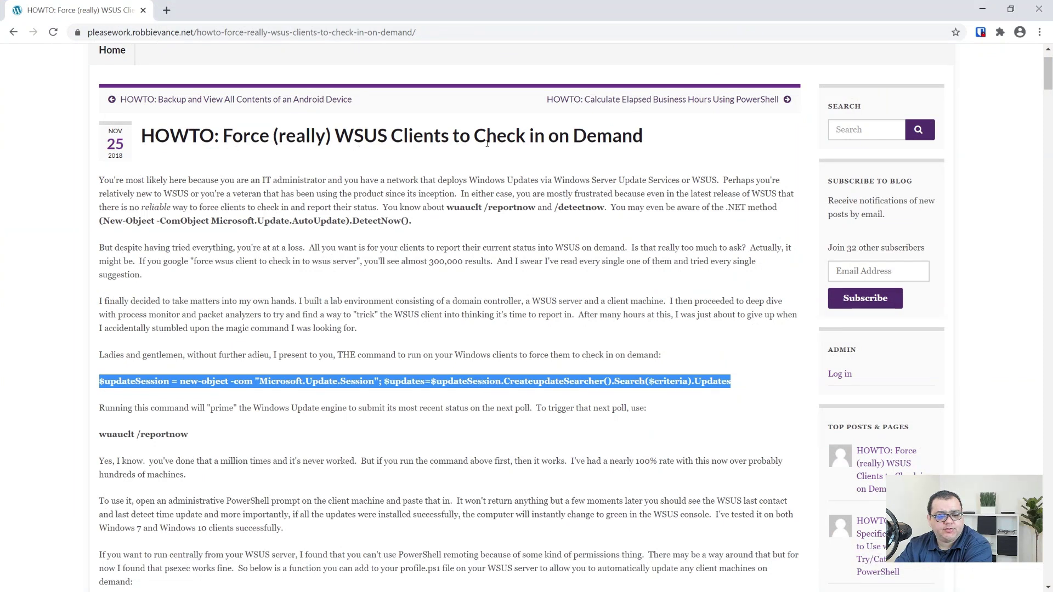
- Review the blog article's commands for forcing WSUS clients to check in: the $updateSession line and wuauclt /reportnow
scroll(470, 190, down, 1)
click(382, 296)
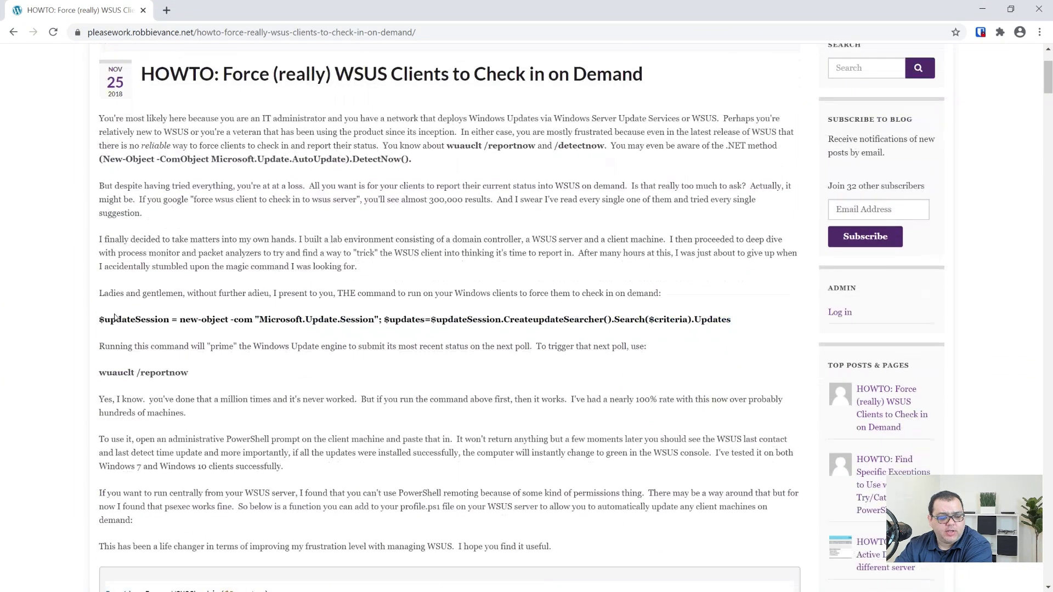
drag(99, 319, 750, 319)
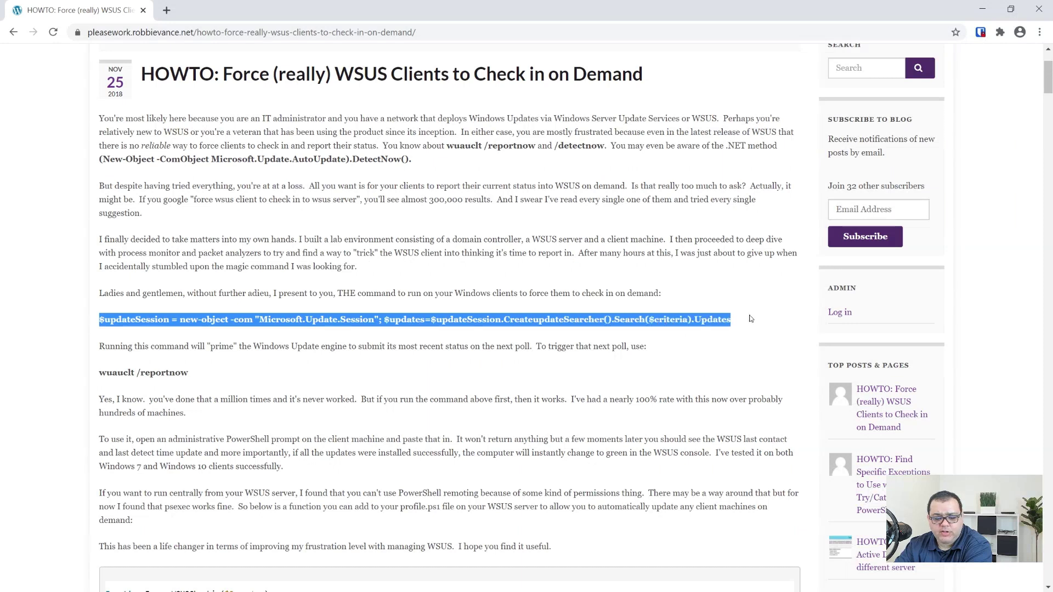
drag(99, 373, 134, 373)
click(102, 384)
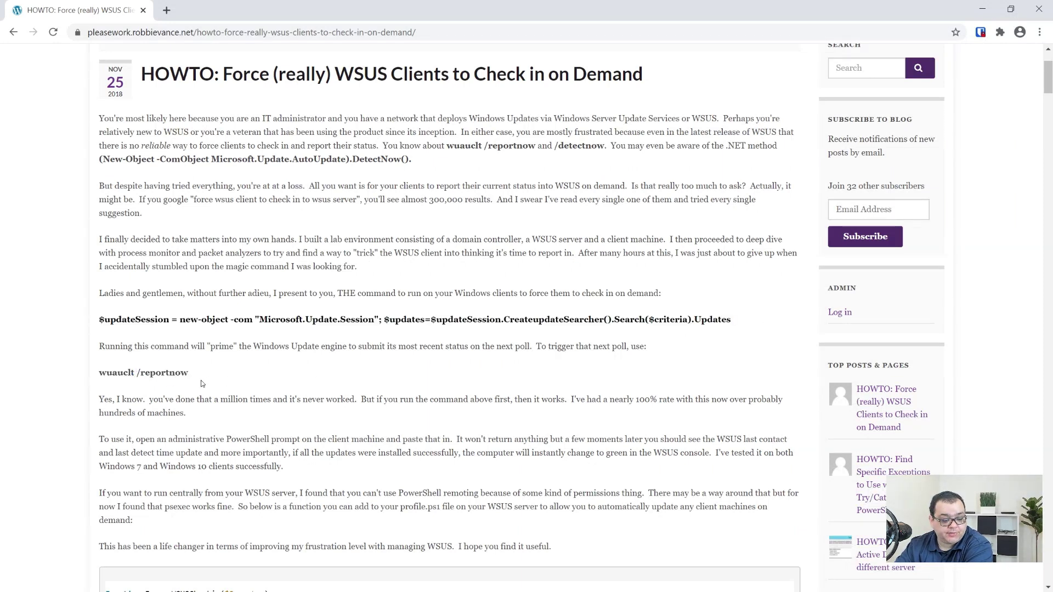
triple_click(101, 373)
click(100, 372)
triple_click(99, 372)
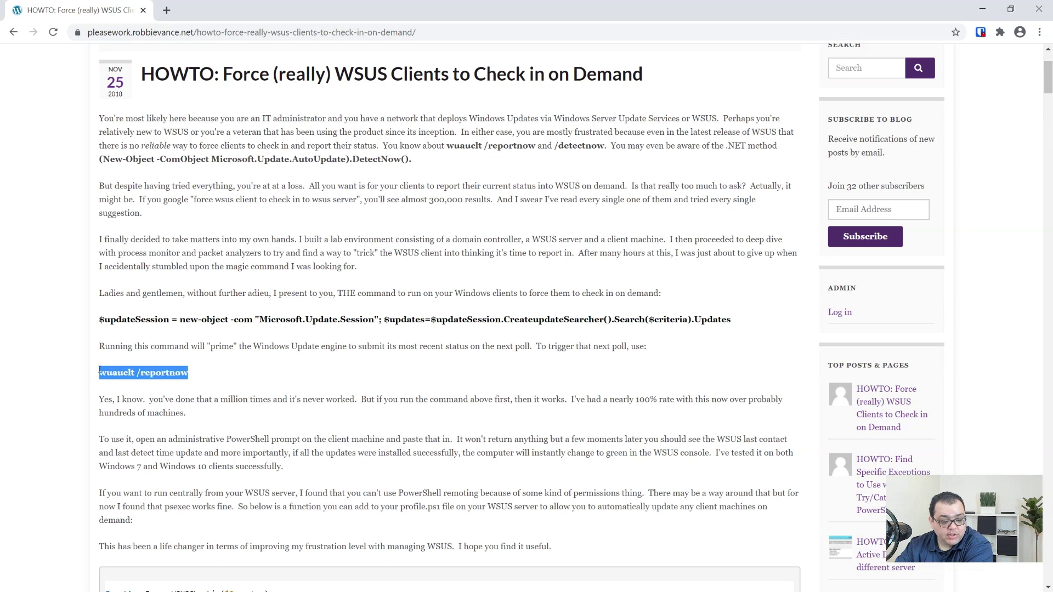
click(297, 377)
scroll(296, 377, up, 1)
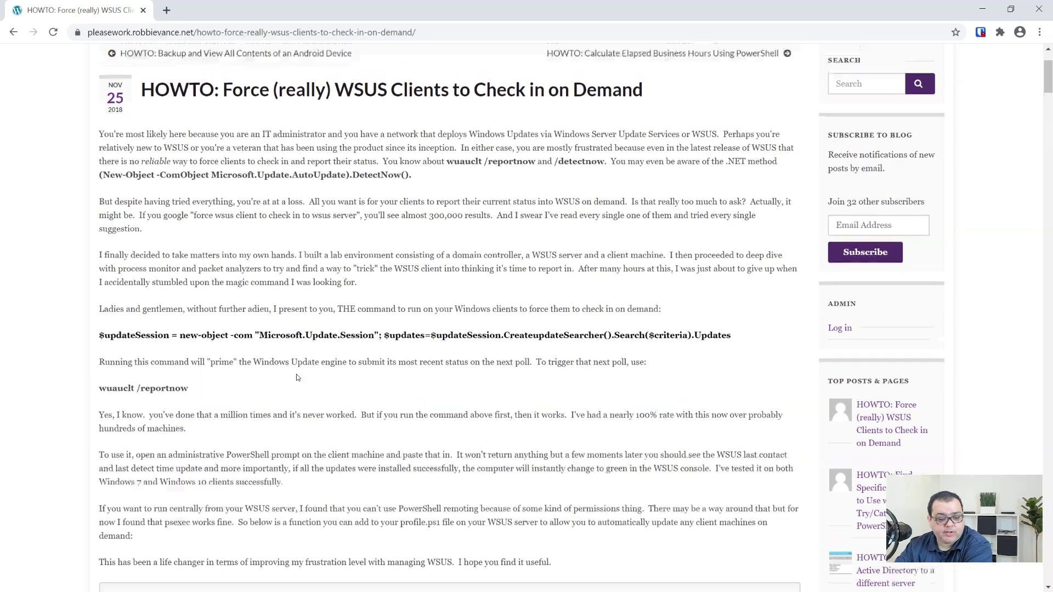
scroll(297, 378, down, 1)
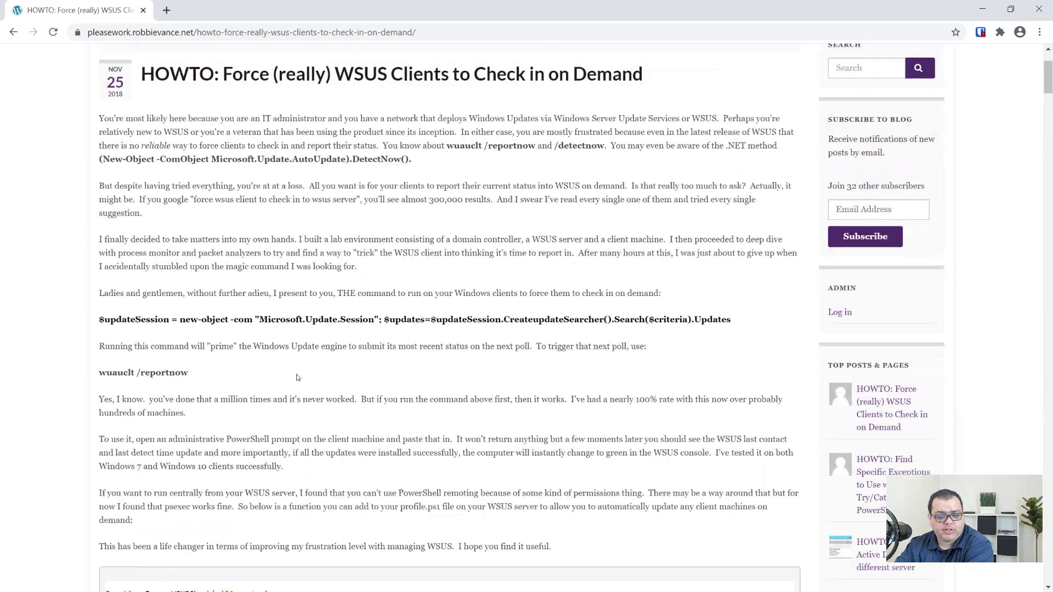
drag(100, 318, 734, 316)
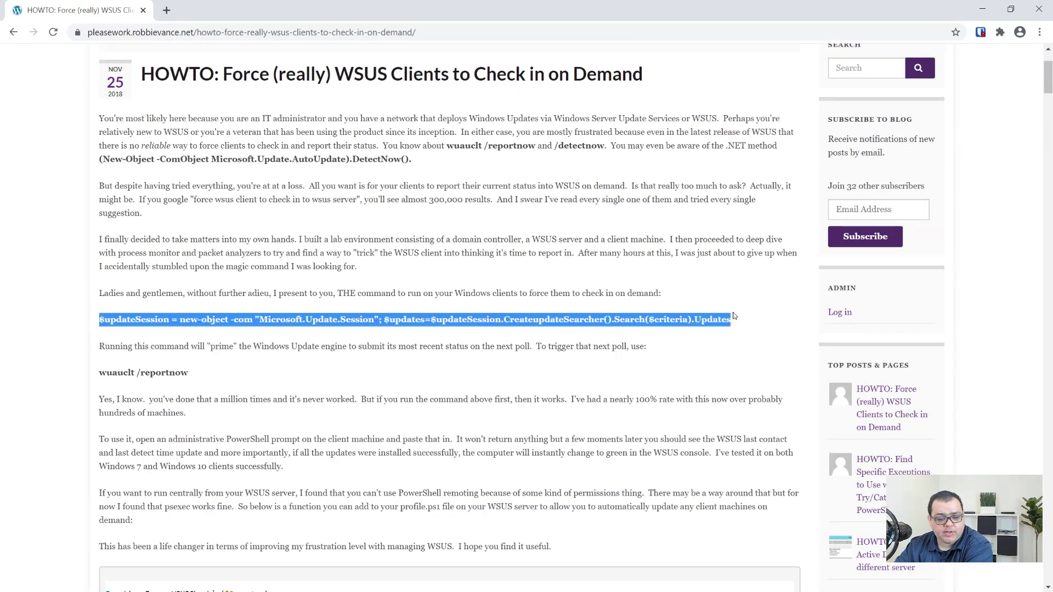
click(360, 392)
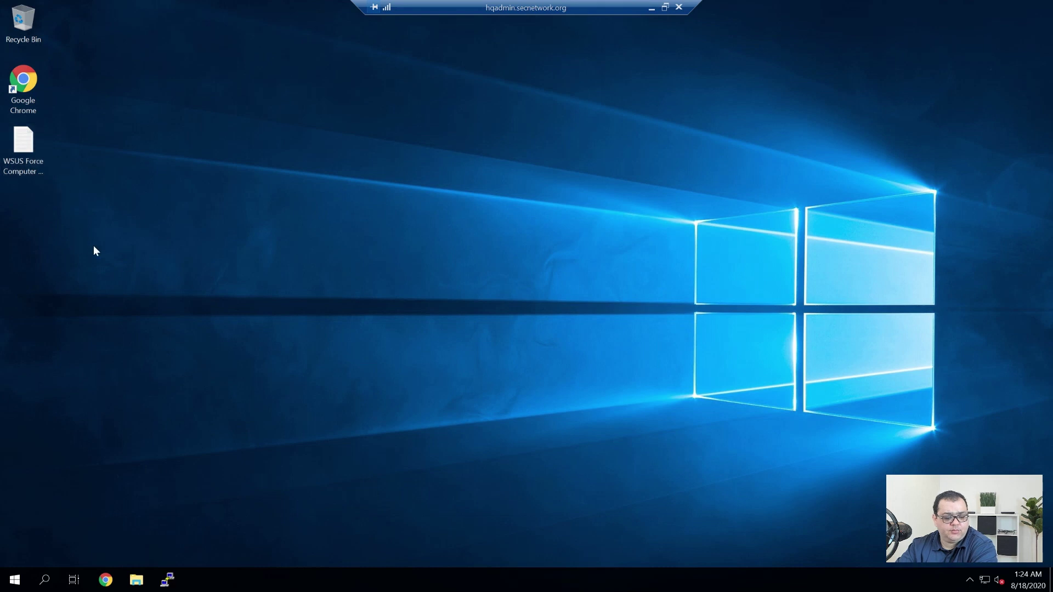
- Open Windows PowerShell as administrator on hqadmin and move its window clear of the desktop's lower area
key(super)
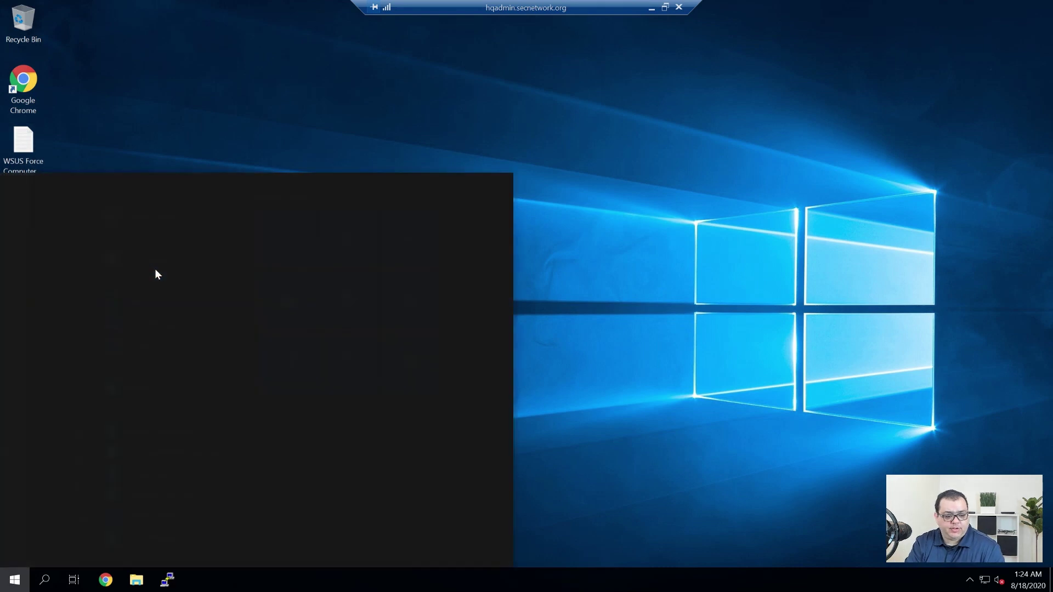
text(power)
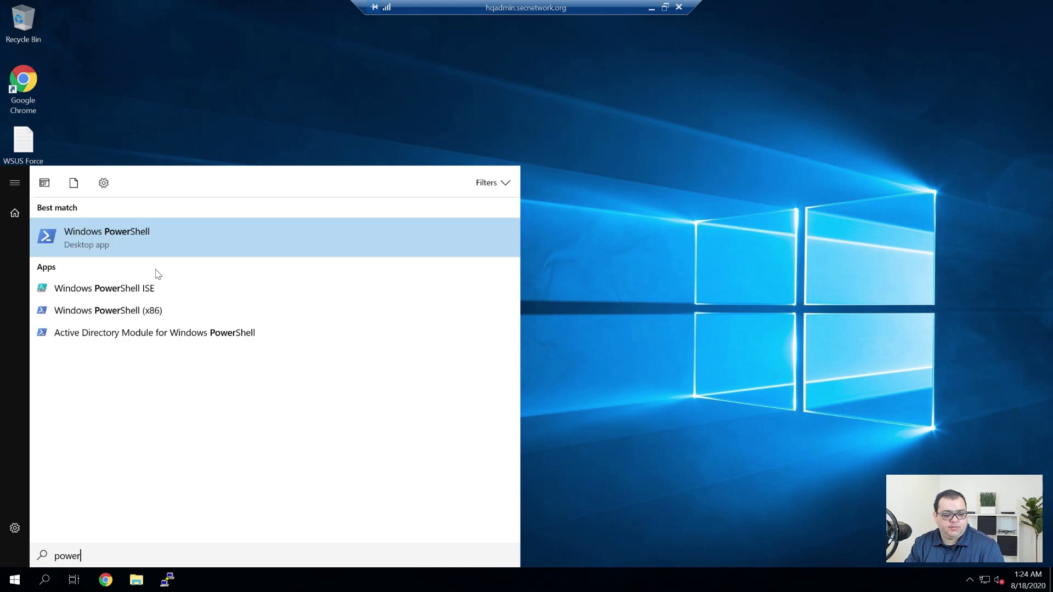
key(ctrl+shift+Return)
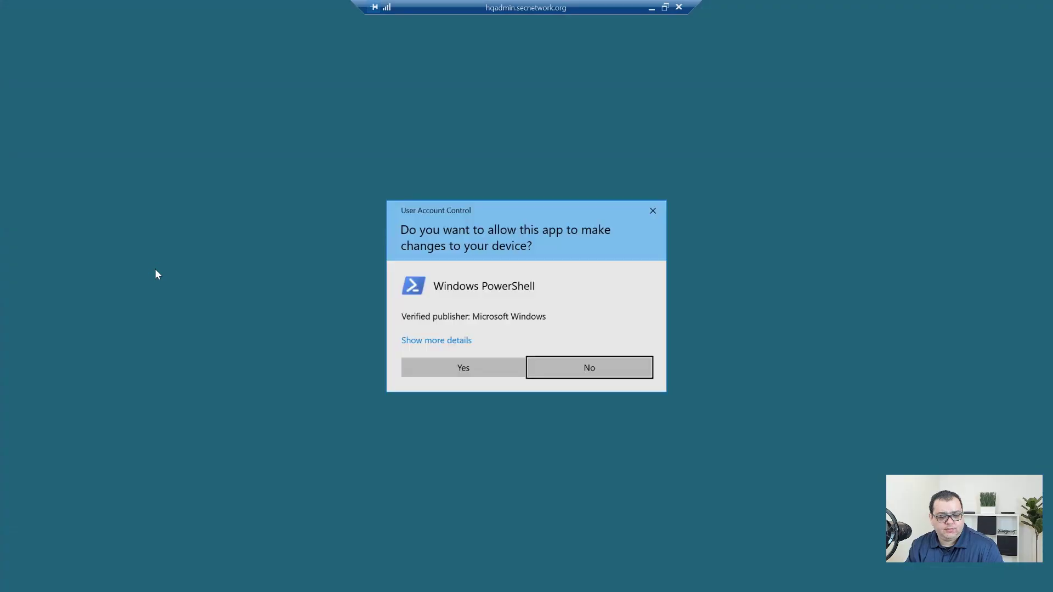
key(alt+y)
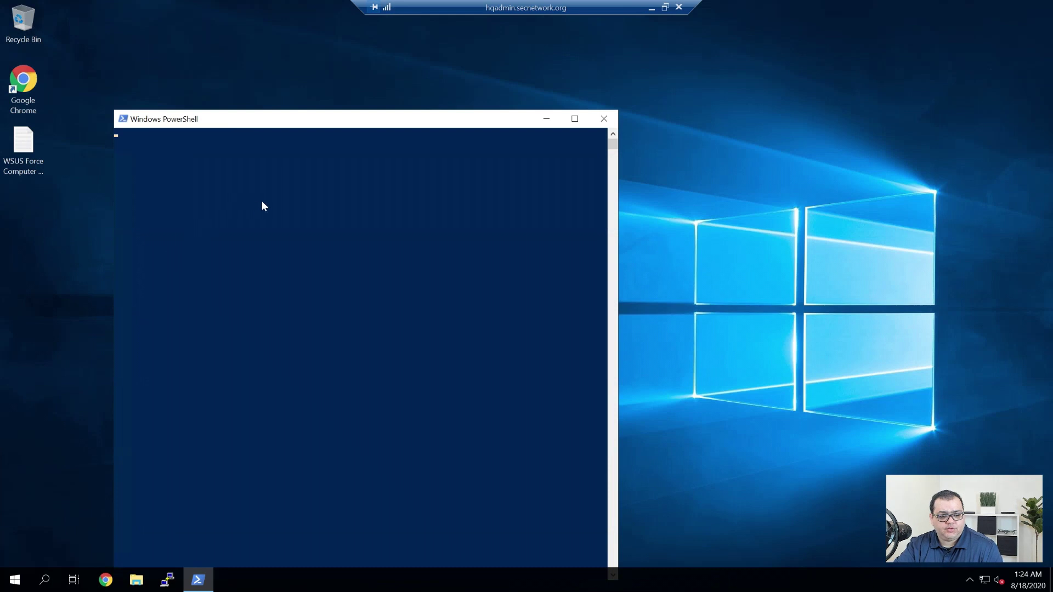
drag(261, 124, 271, 44)
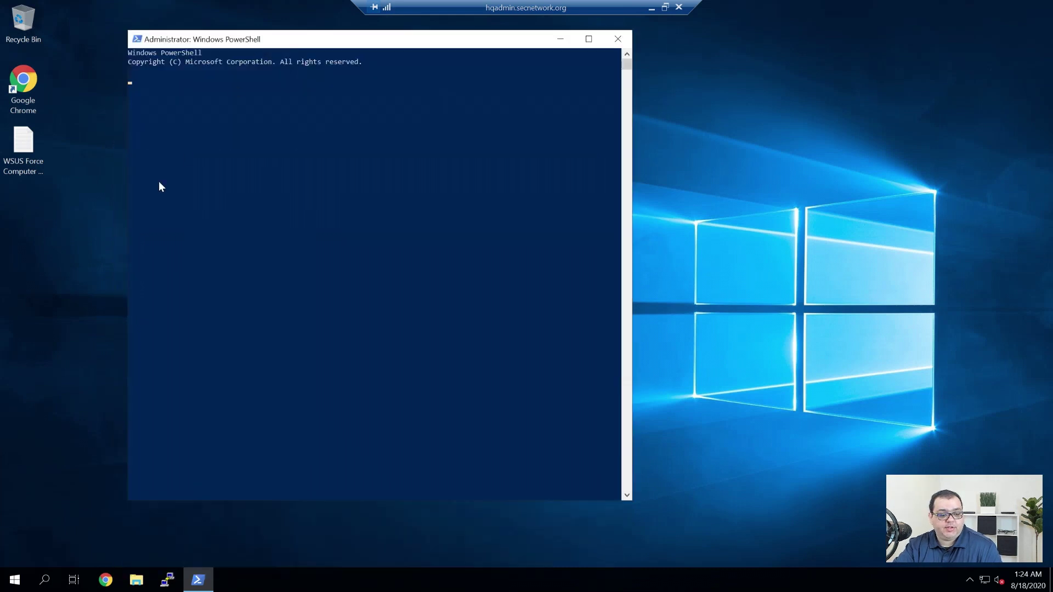
- Open the WSUS Force Computer Update file, copy its $updateSession command and run it in PowerShell
double_click(36, 153)
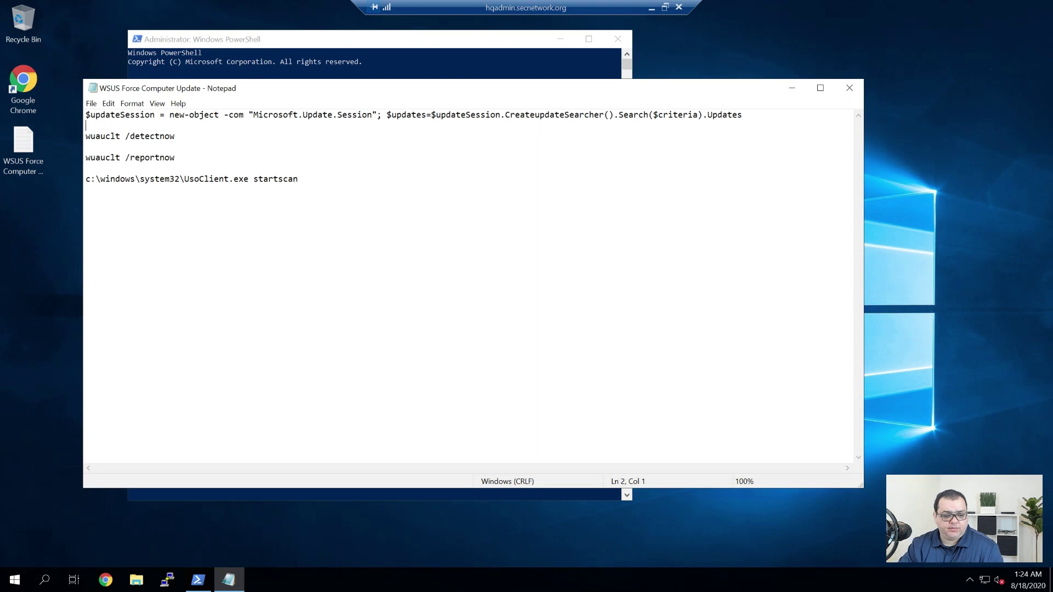
key(shift+End)
key(ctrl+c)
key(alt+Tab)
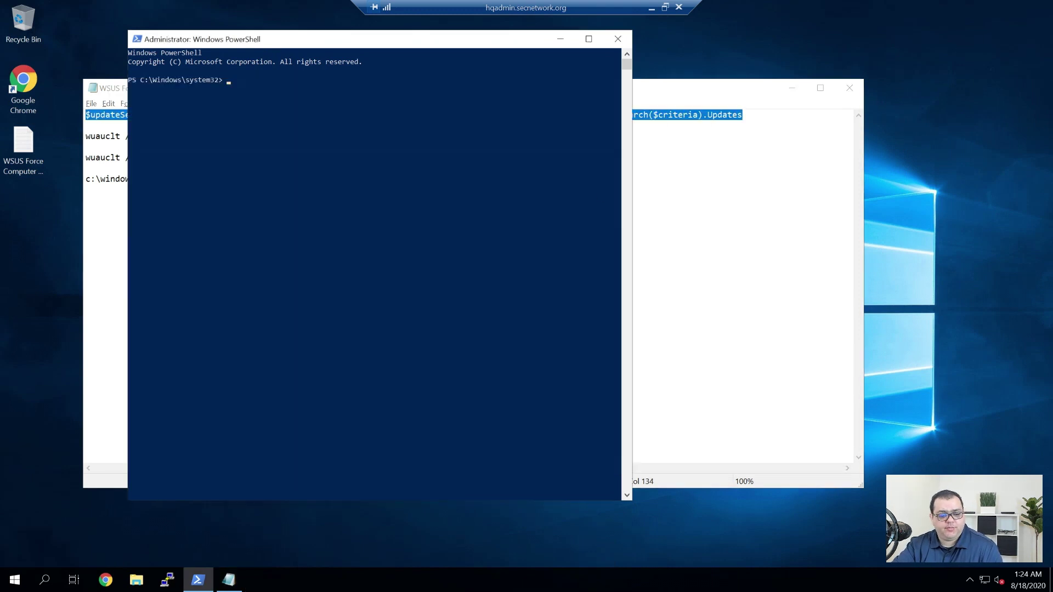
key(ctrl+v)
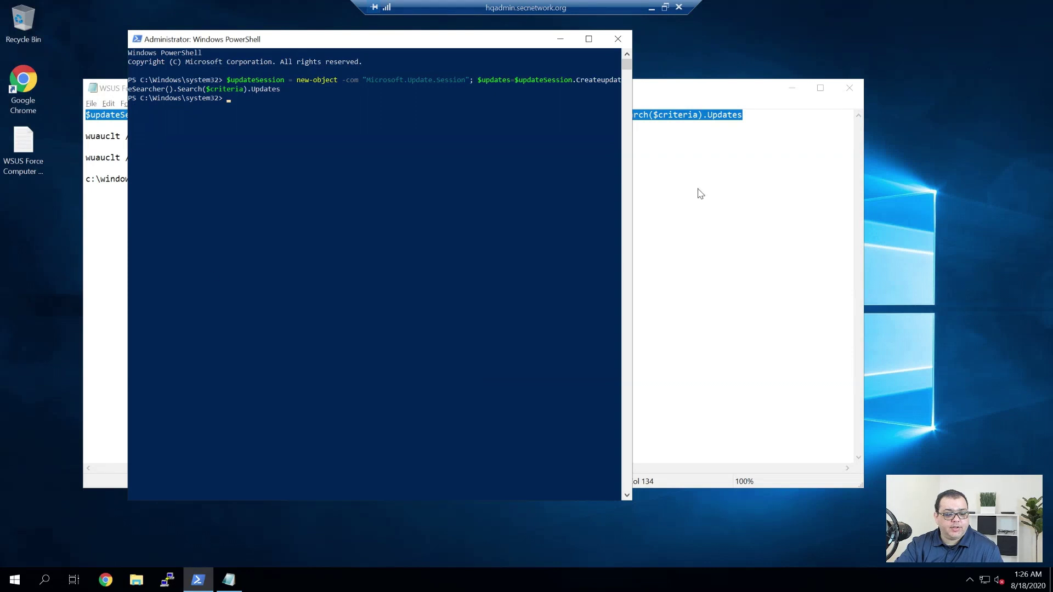
- Copy wuauclt /detectnow from the notes and run it in PowerShell
click(665, 188)
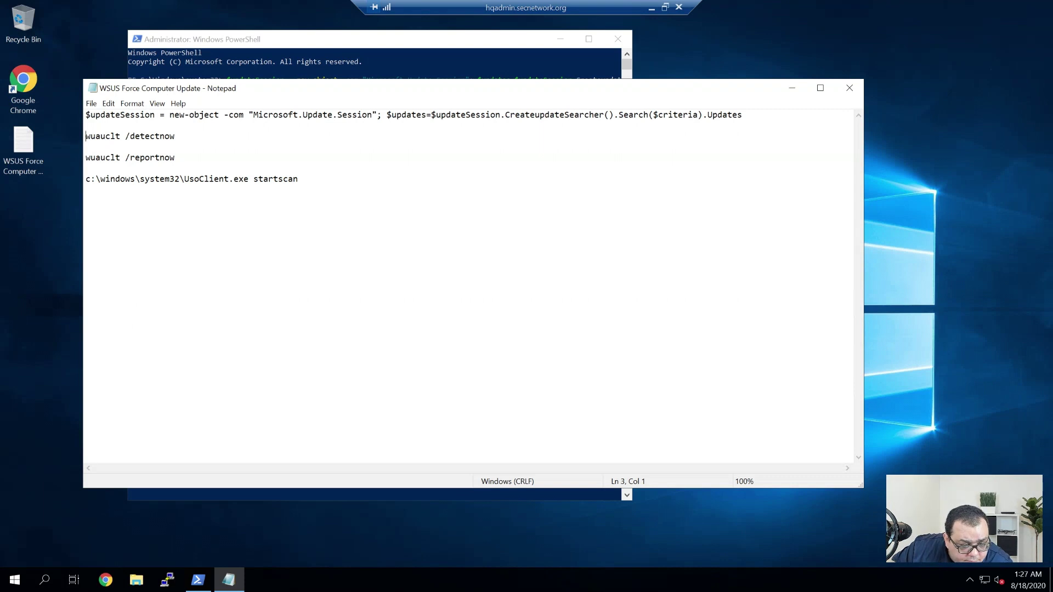
key(shift+End)
key(ctrl+c)
key(alt+Tab)
right_click(298, 167)
key(Return)
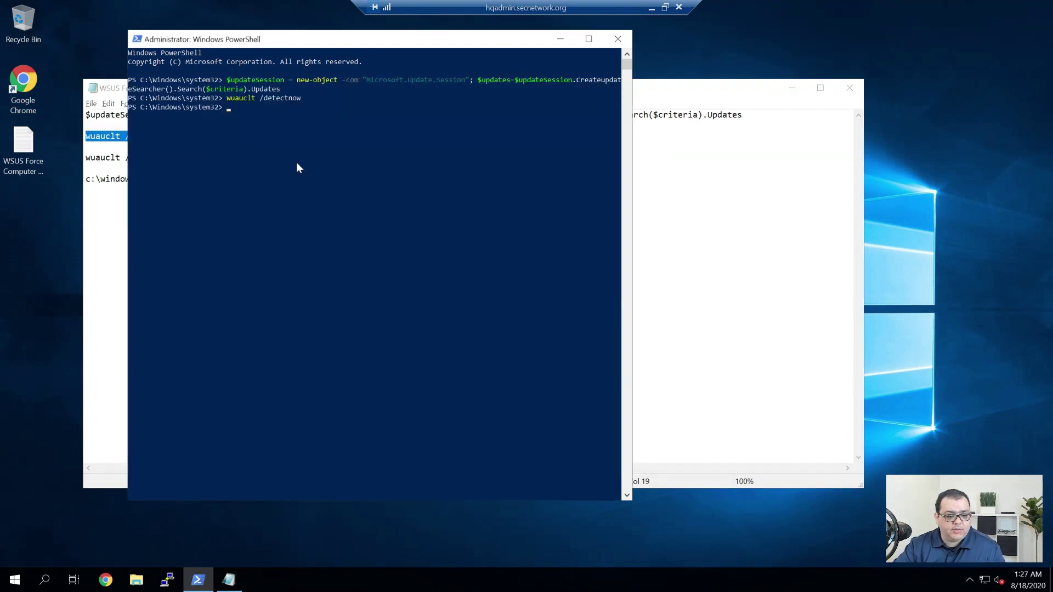
- Copy wuauclt /reportnow from the notes and run it in PowerShell
click(99, 178)
key(Up)
key(Up)
key(End)
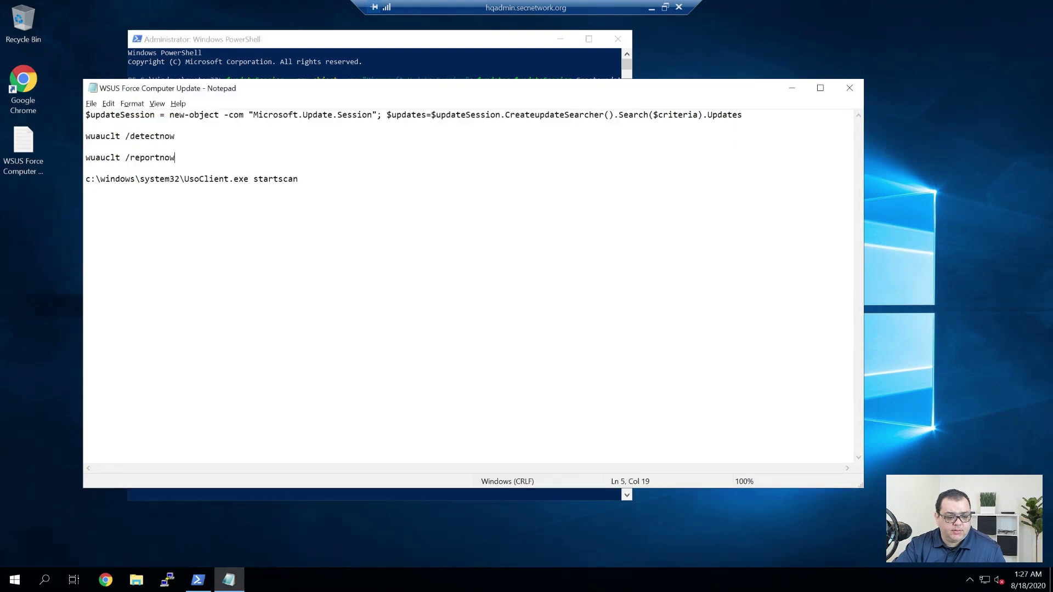
key(shift+Home)
key(ctrl+c)
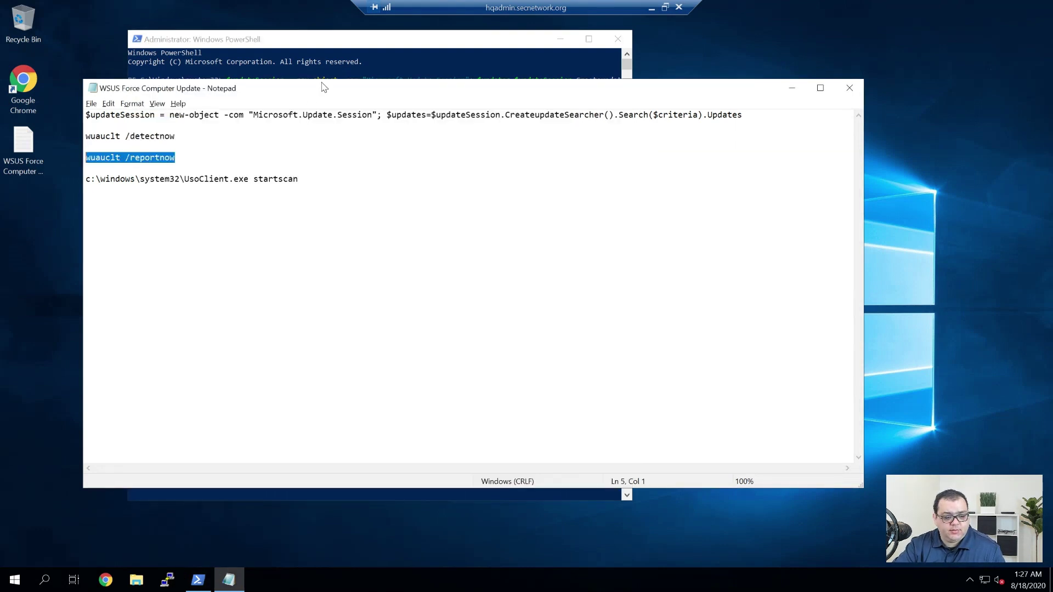
click(328, 74)
right_click(356, 140)
key(Return)
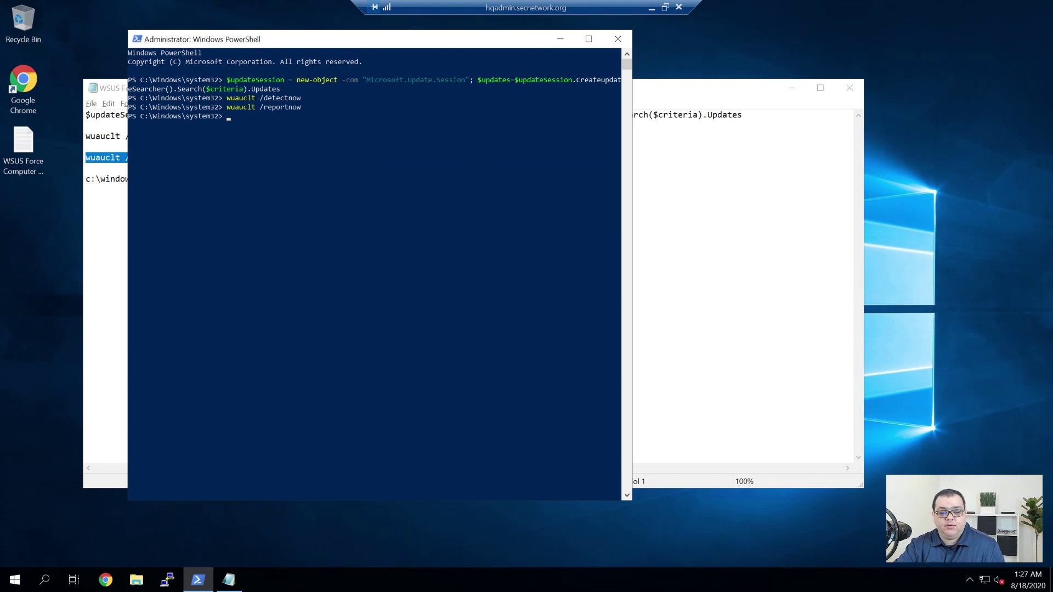
- Close the notes file and launch the Update Services console
click(849, 88)
key(super)
key(Return)
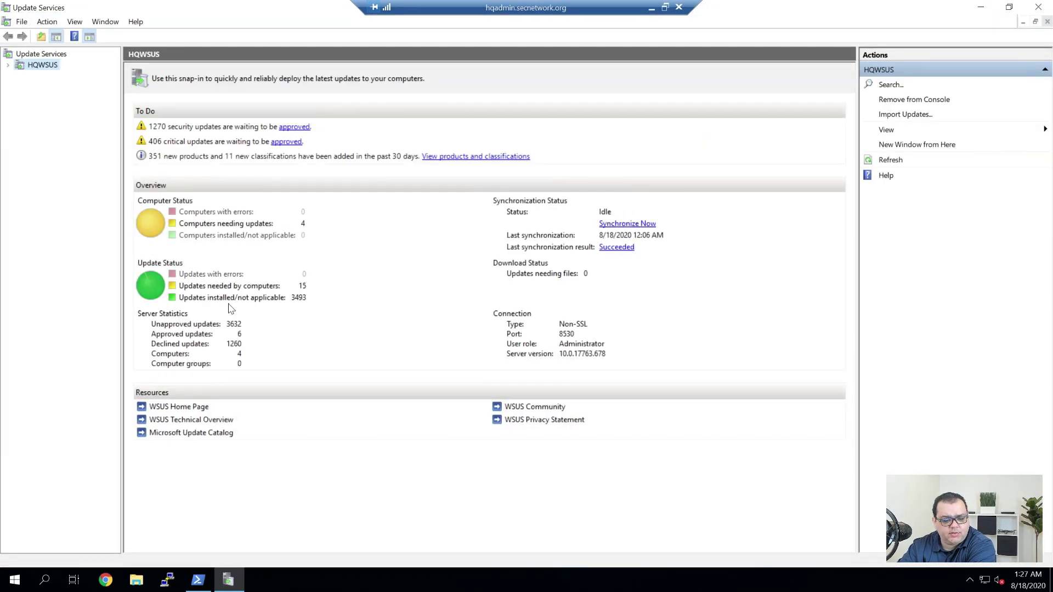
- Expand HQWSUS and show the Unassigned Computers group to check hqadmin's last status report
double_click(23, 68)
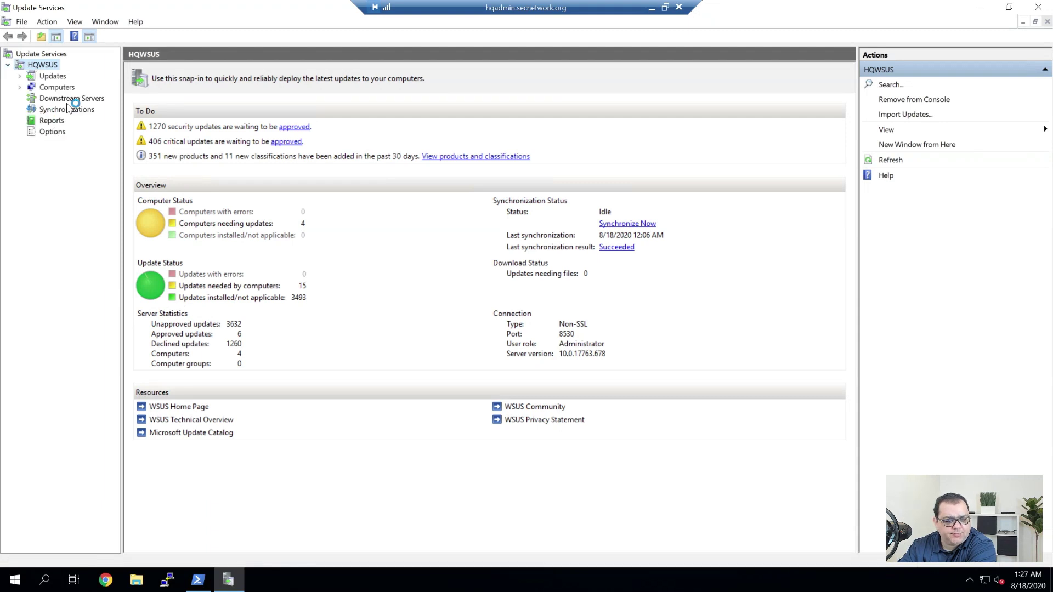
click(20, 87)
click(45, 110)
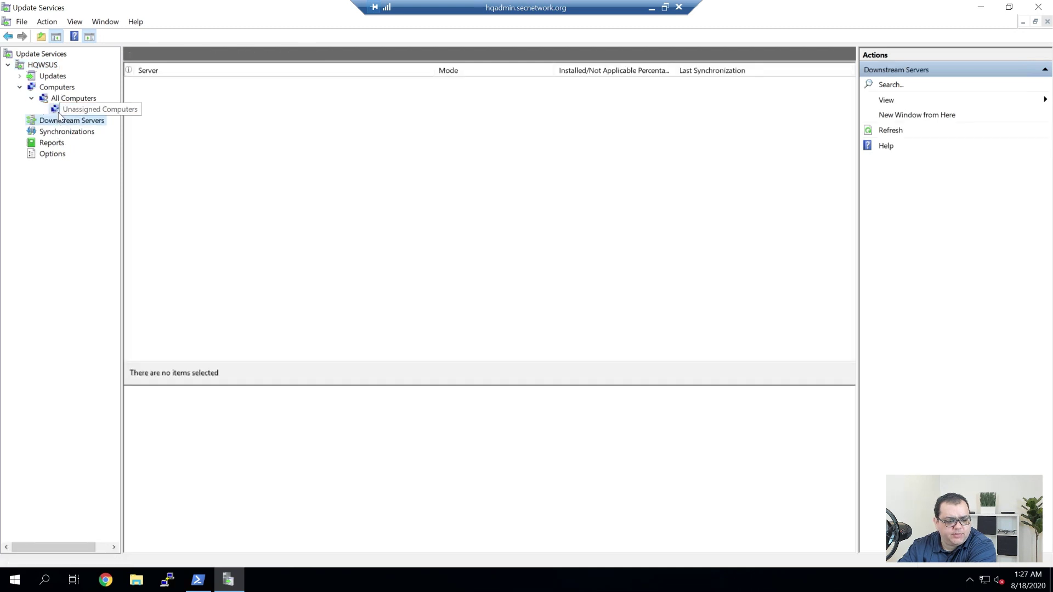
click(77, 109)
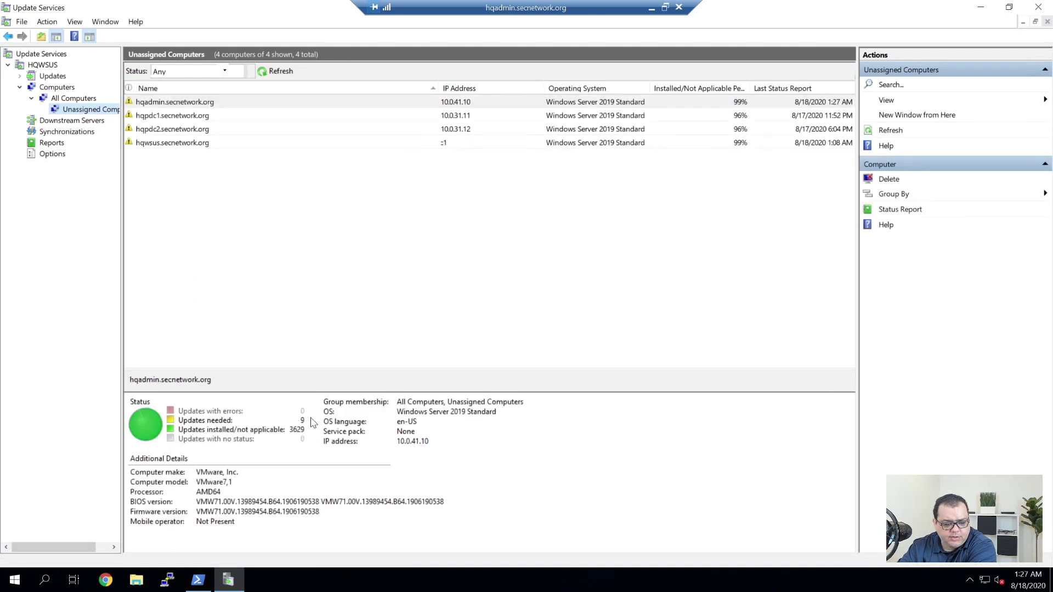
- Try to open the needed-updates report for hqadmin.secnetwork.org
click(225, 421)
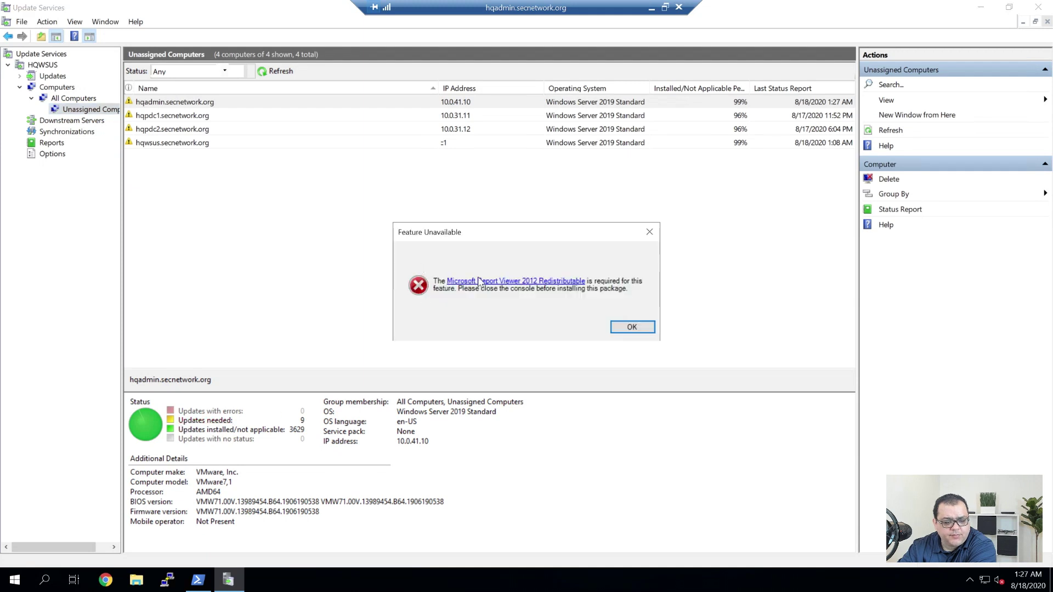
click(621, 328)
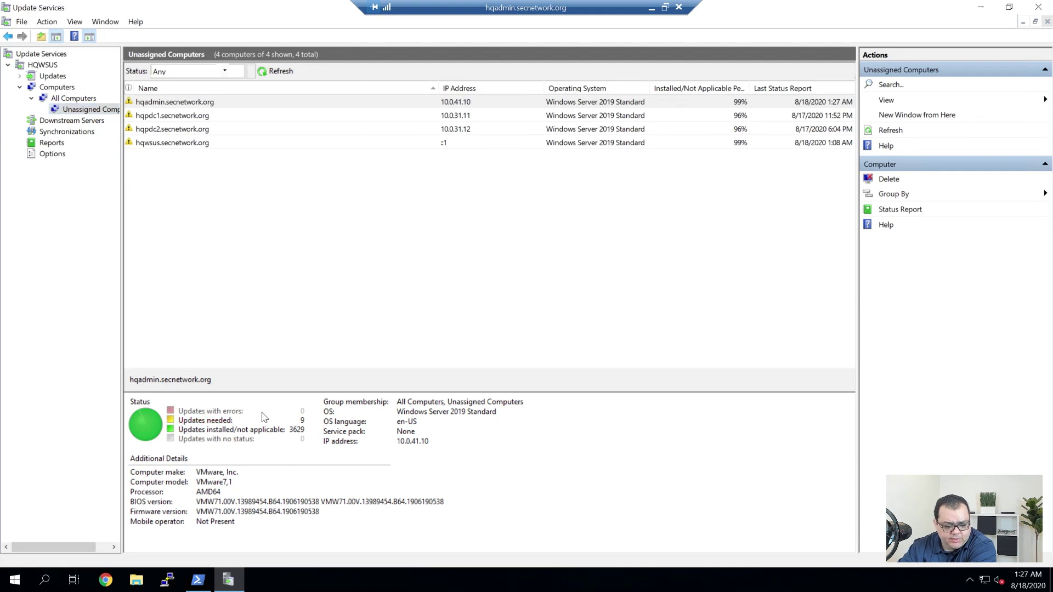
click(222, 420)
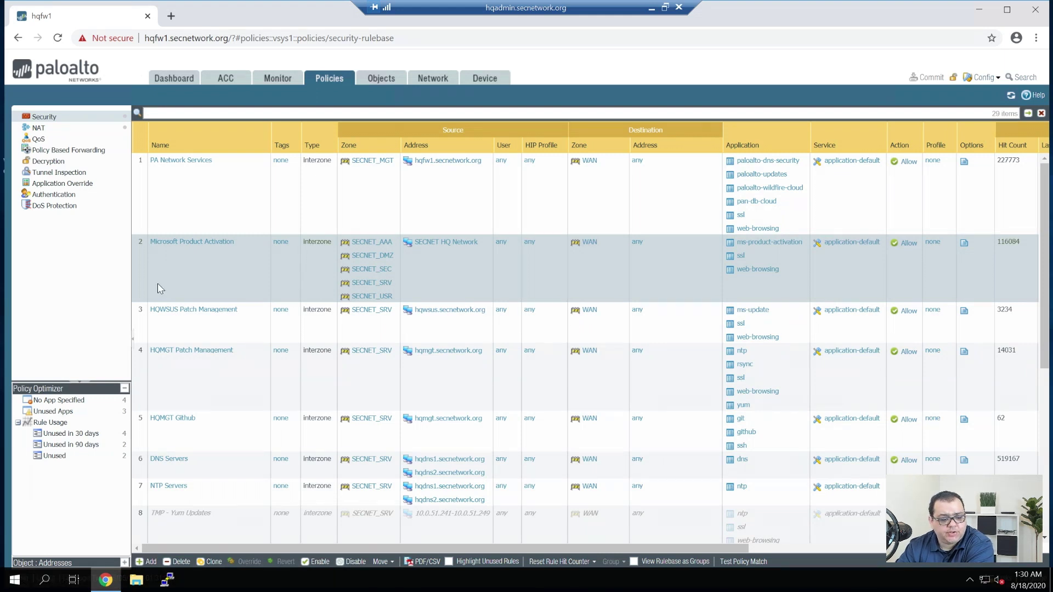
- Inspect the applications and URL category of the Microsoft Product Activation security rule on the hqfw1 firewall, leaving it unedited
click(195, 242)
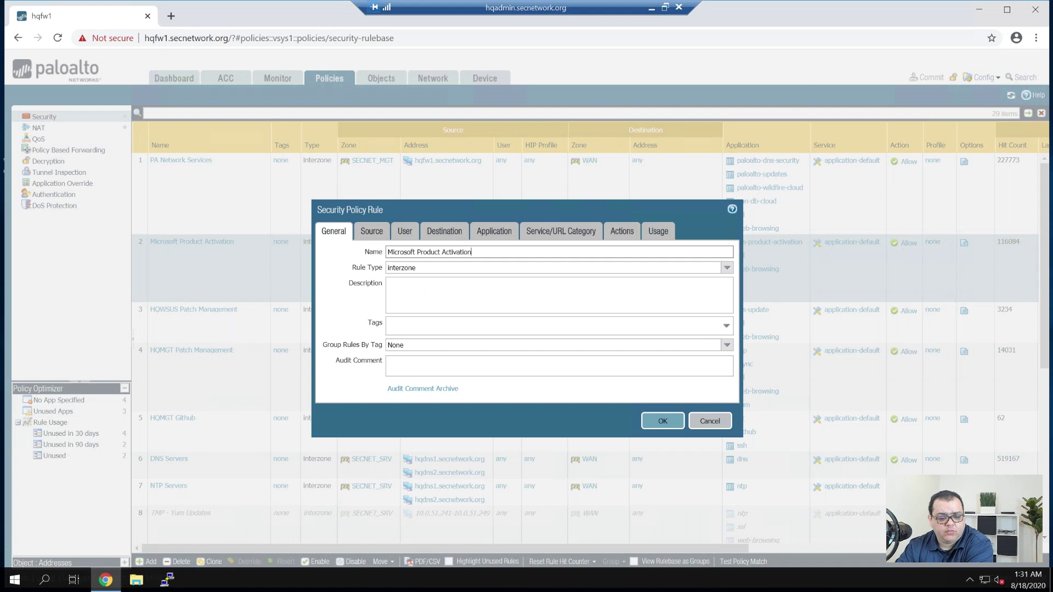
click(492, 233)
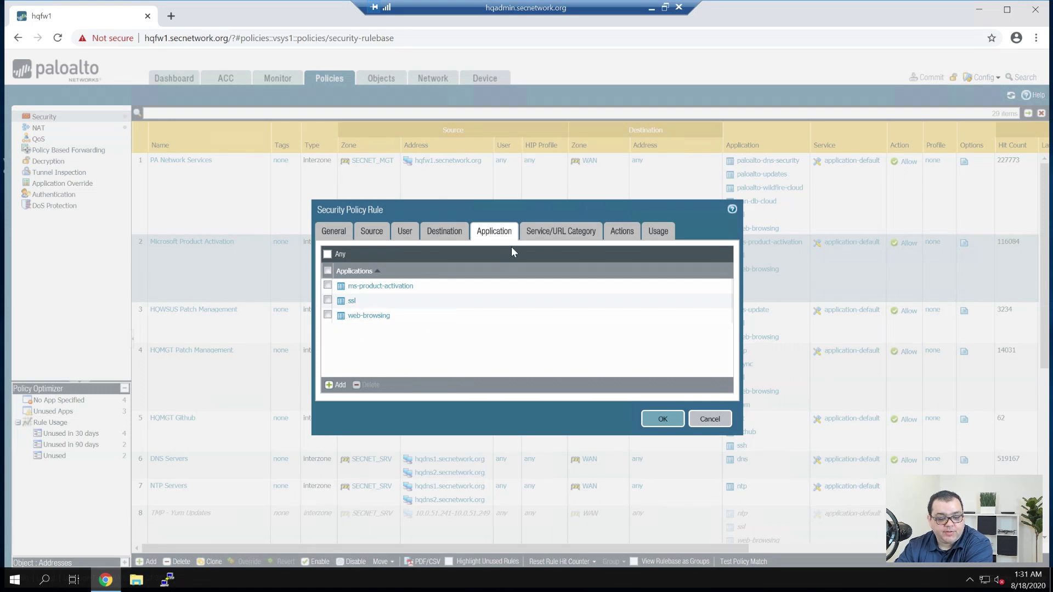
click(545, 231)
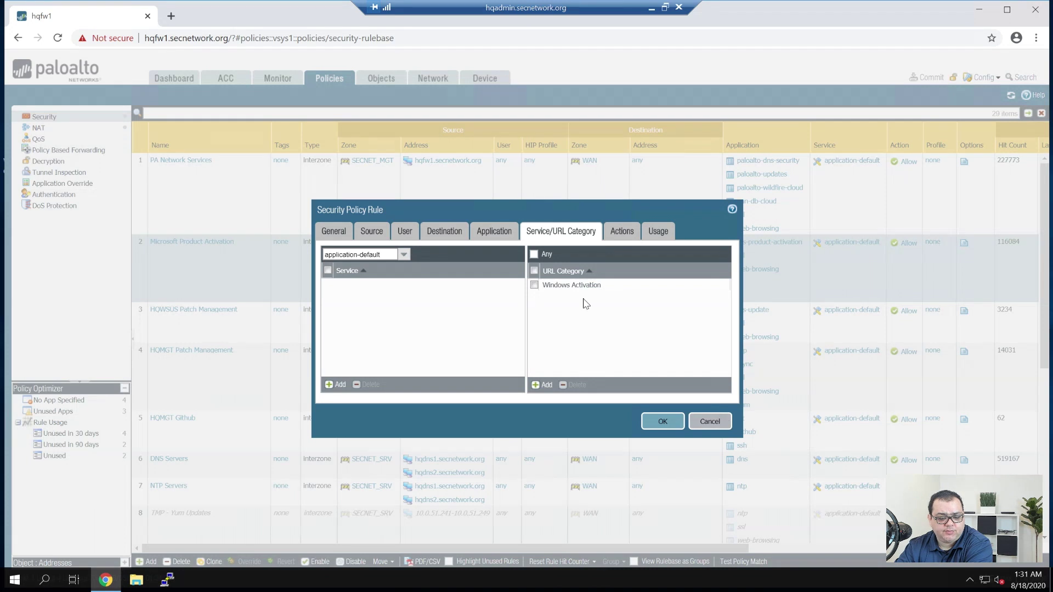
key(Escape)
- Inspect the sites in the Windows Activation custom URL category, and return to the security policy rules
click(397, 79)
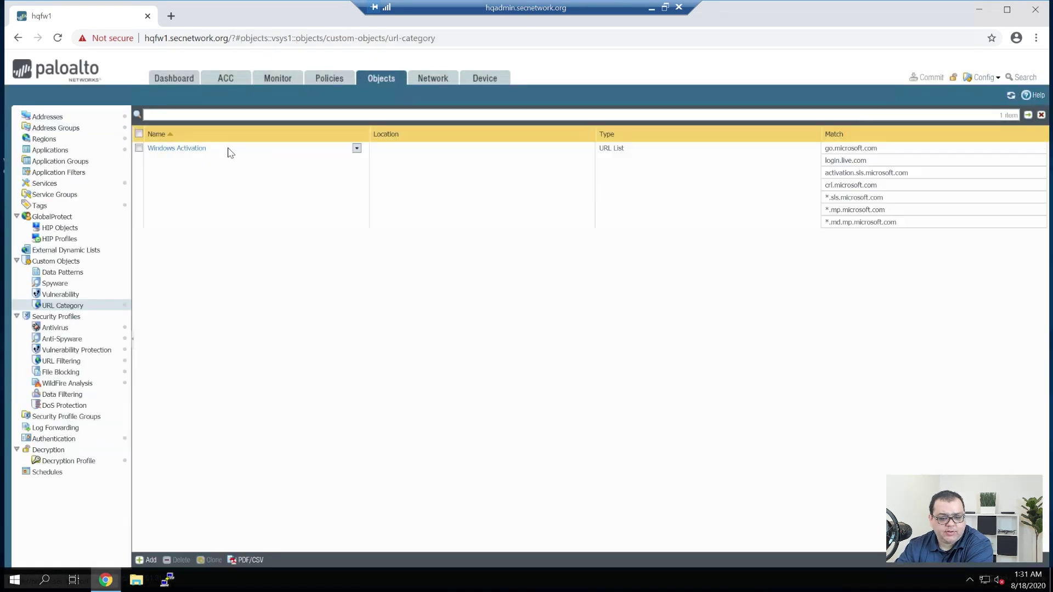
click(200, 150)
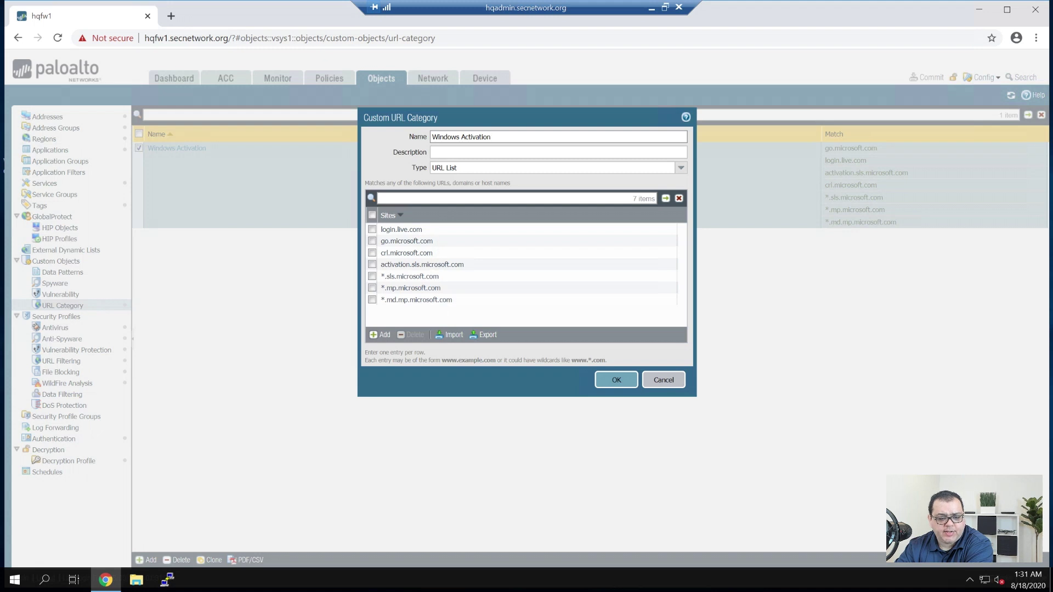
click(663, 380)
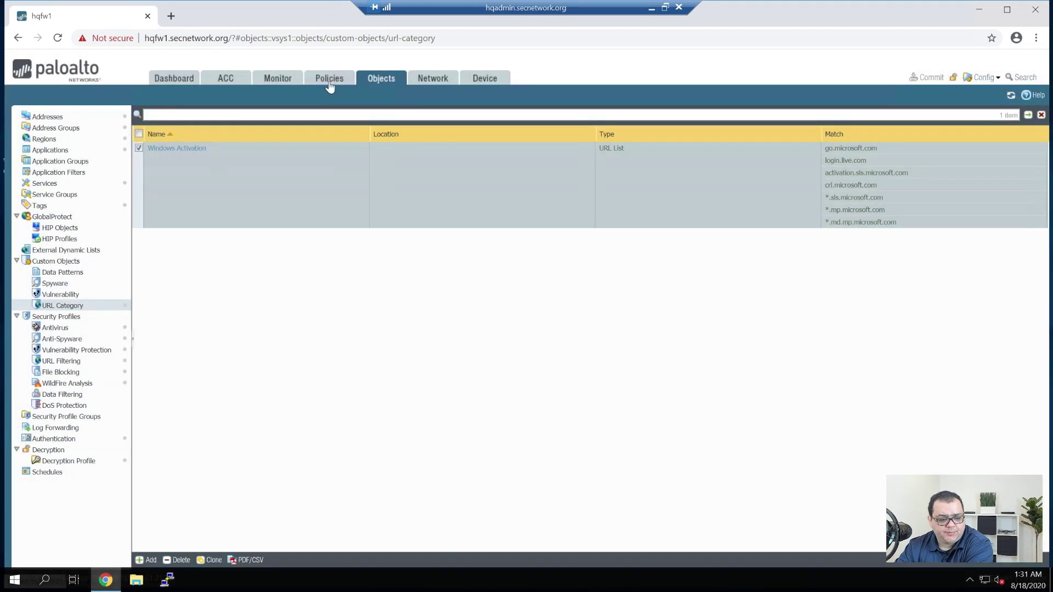
click(329, 78)
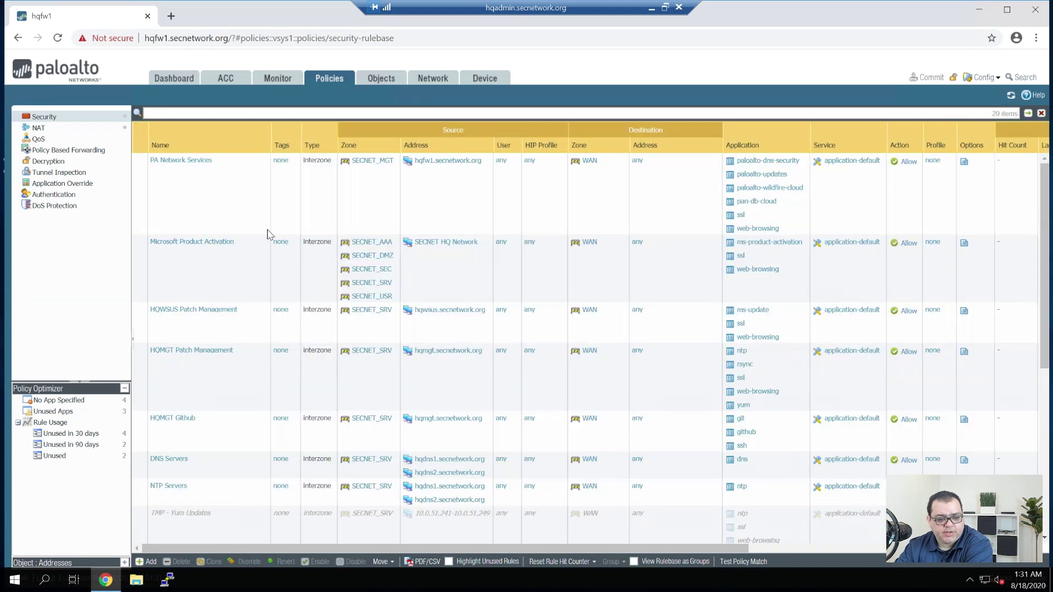
- Inspect the URL category, destination, user, source and application settings of the HQWSUS Patch Management security rule, leaving it unedited
click(193, 268)
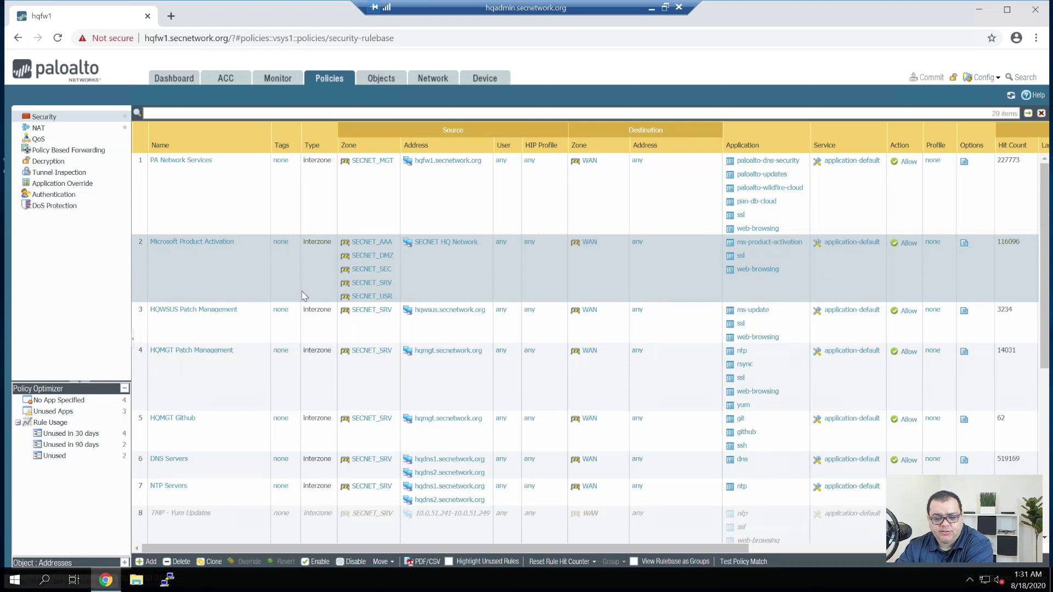
click(207, 318)
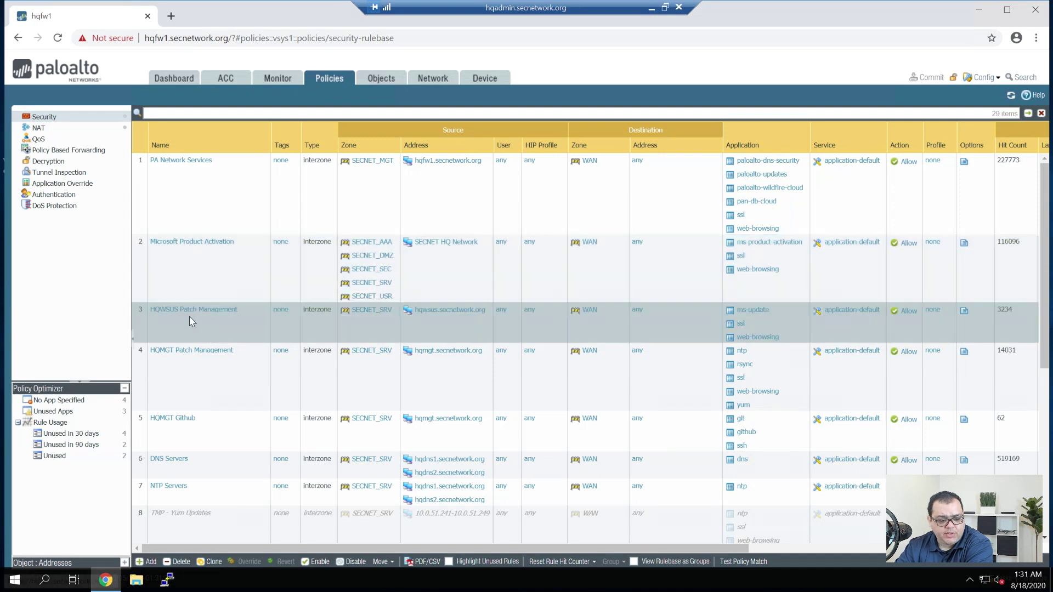
click(207, 309)
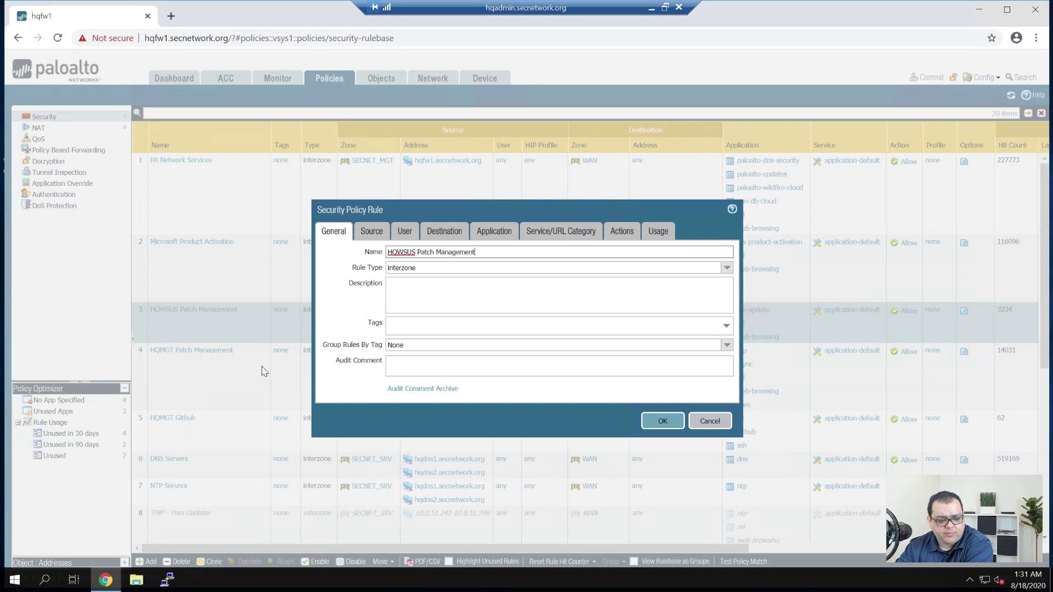
click(561, 232)
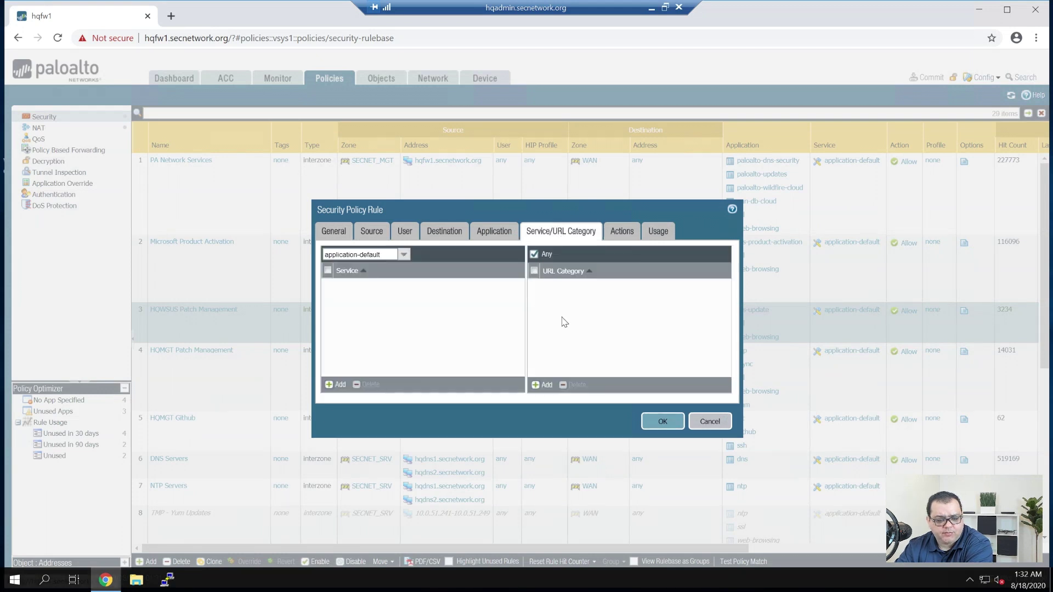
click(495, 235)
click(443, 239)
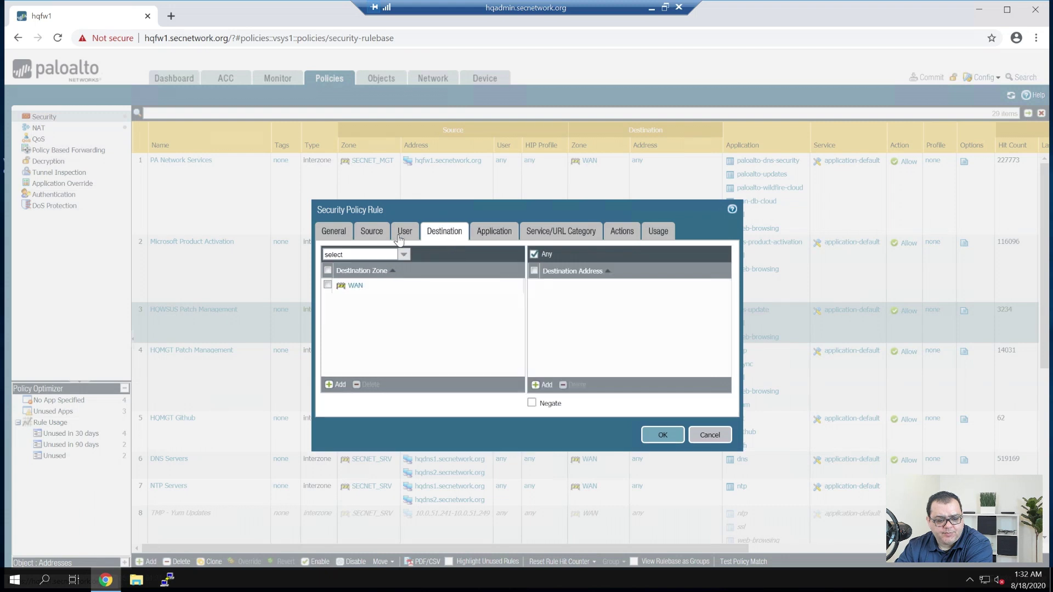
click(404, 233)
click(372, 233)
click(493, 232)
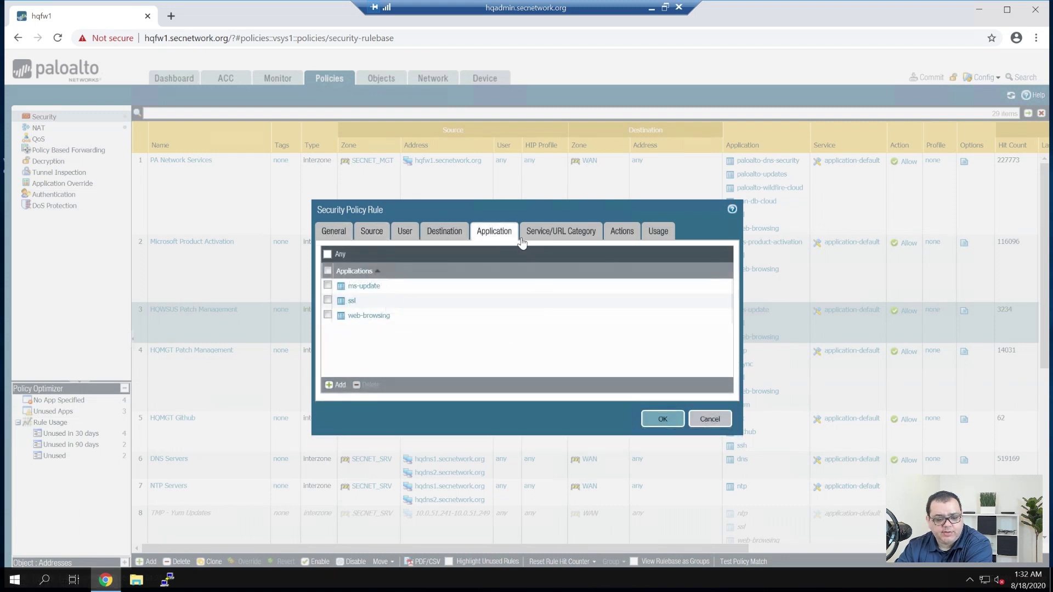
click(727, 419)
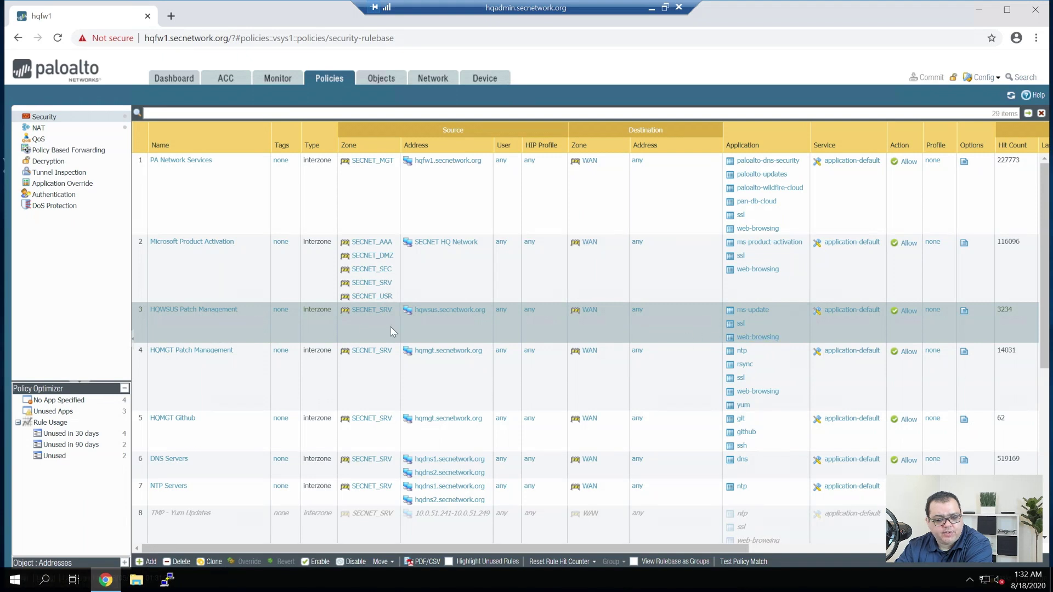
- Reopen the HQWSUS Patch Management rule to review its action, log, URL category and application settings, and close it without changes
click(169, 310)
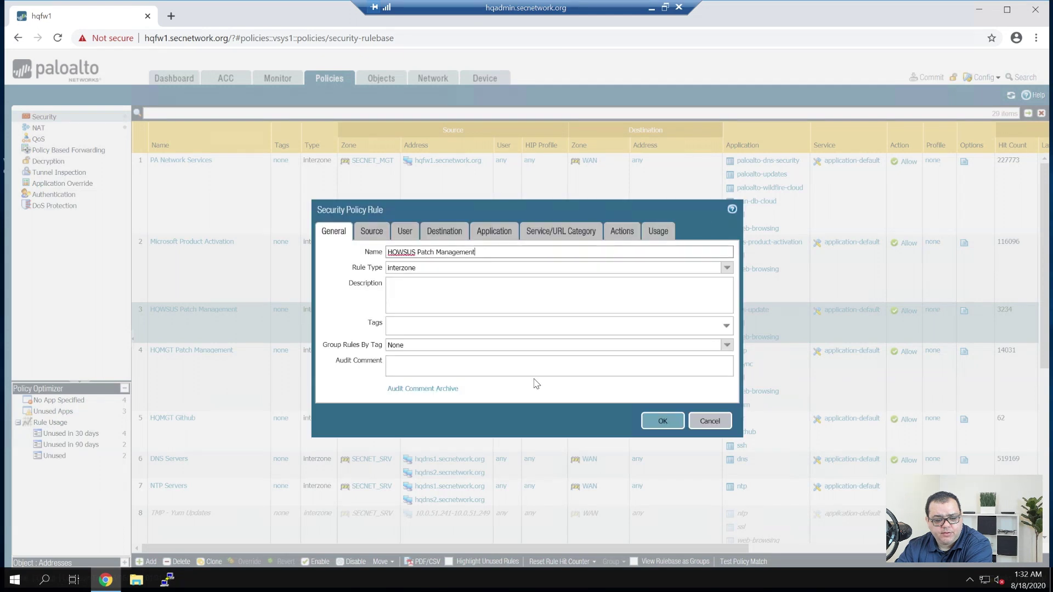
click(620, 232)
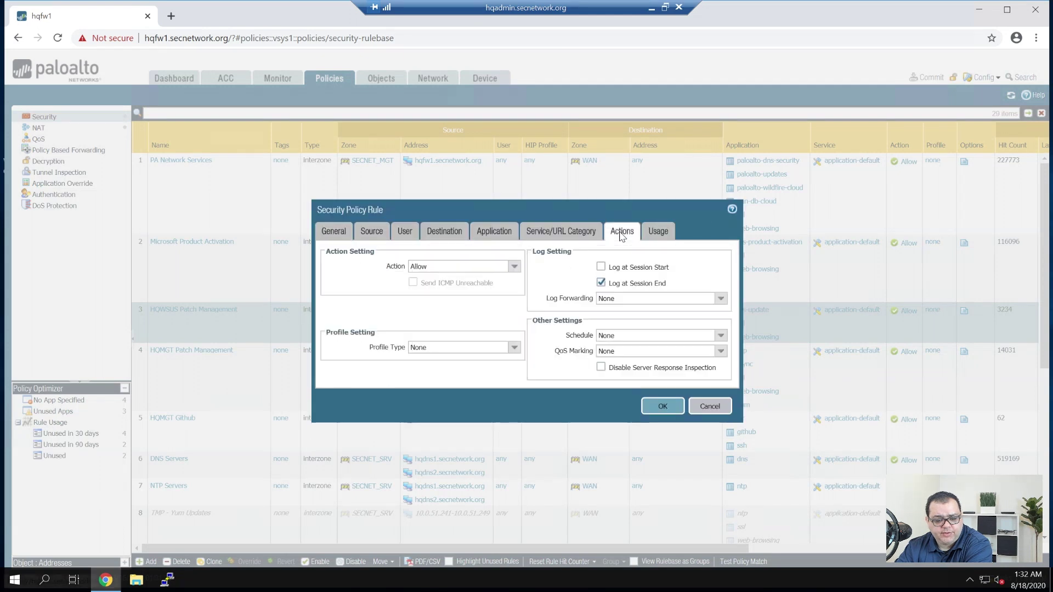
click(581, 235)
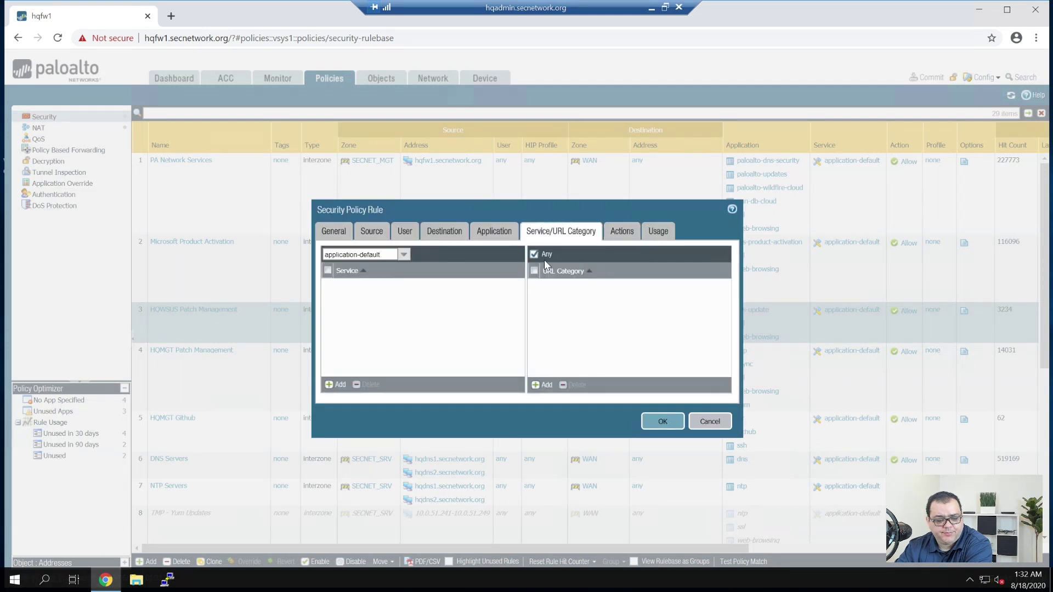
click(500, 232)
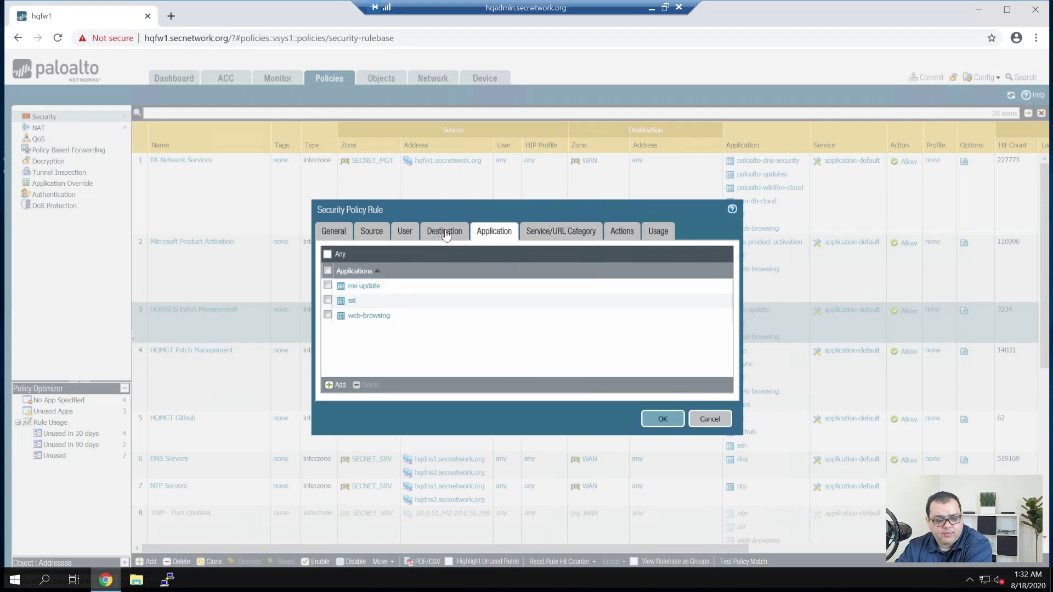
click(573, 236)
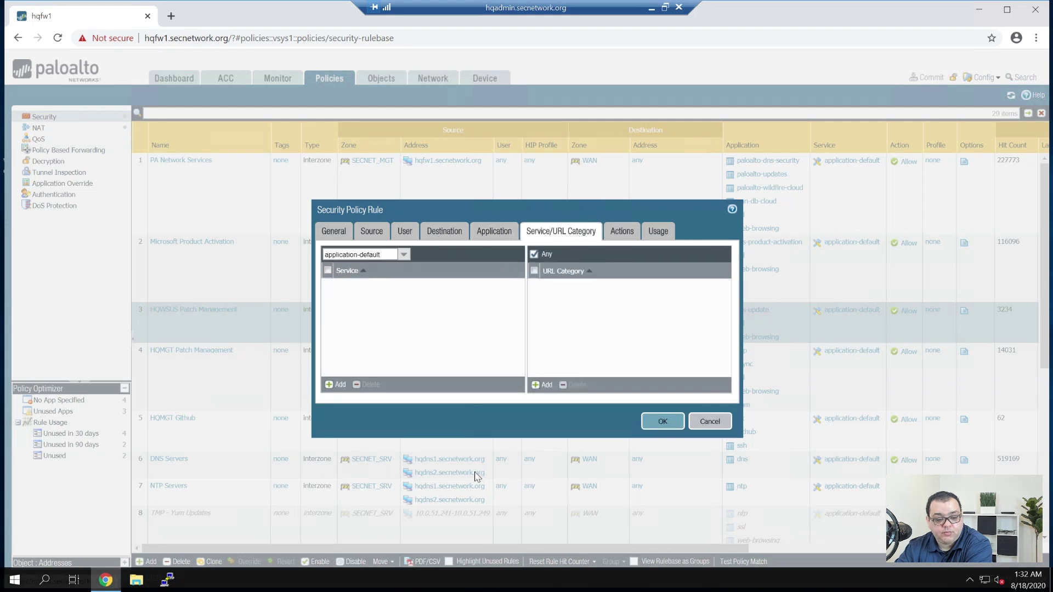
click(697, 421)
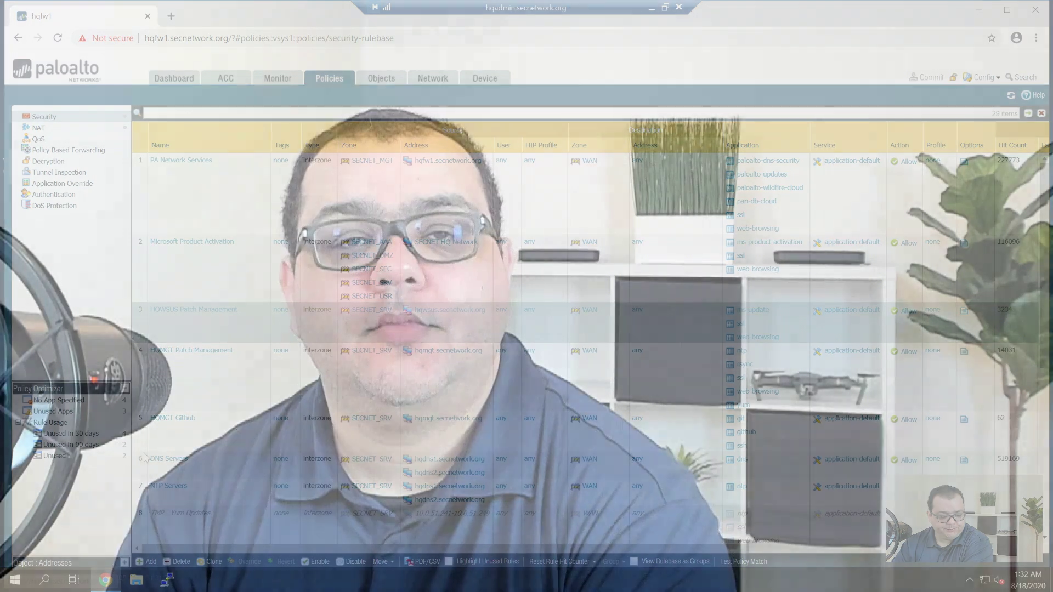